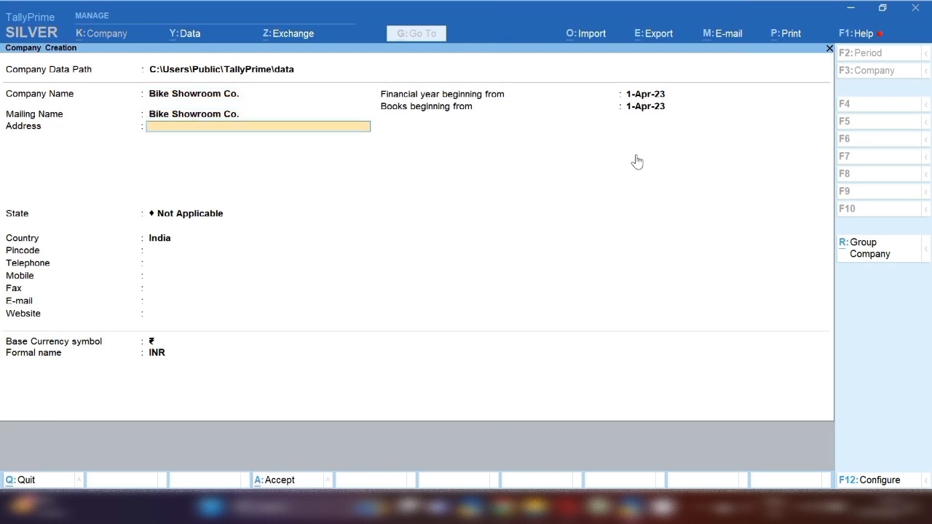
Enter the company address as Industries area, New Delhi
type("Inu")
key("BackSpace")
type("dustries al")
key("BackSpace")
type("rea")
key("Return")
type("New Delih")
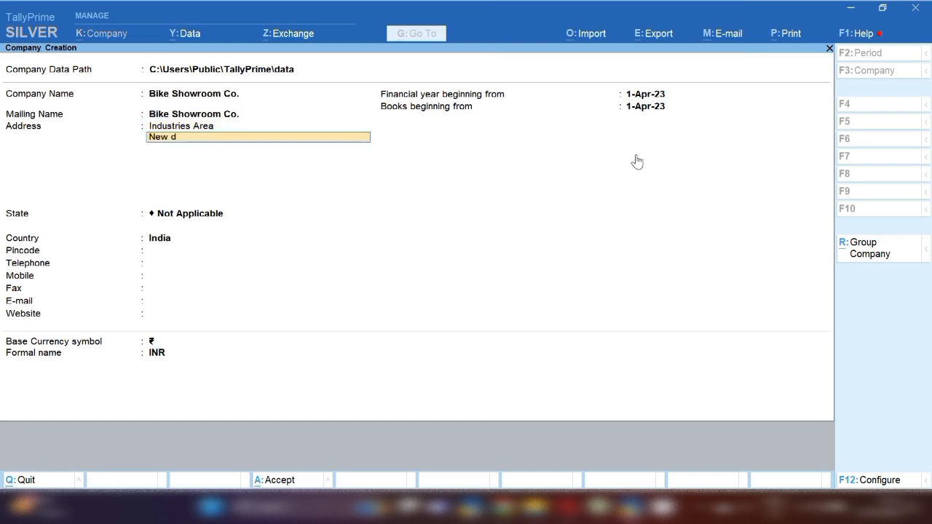
key("Return")
key("Return")
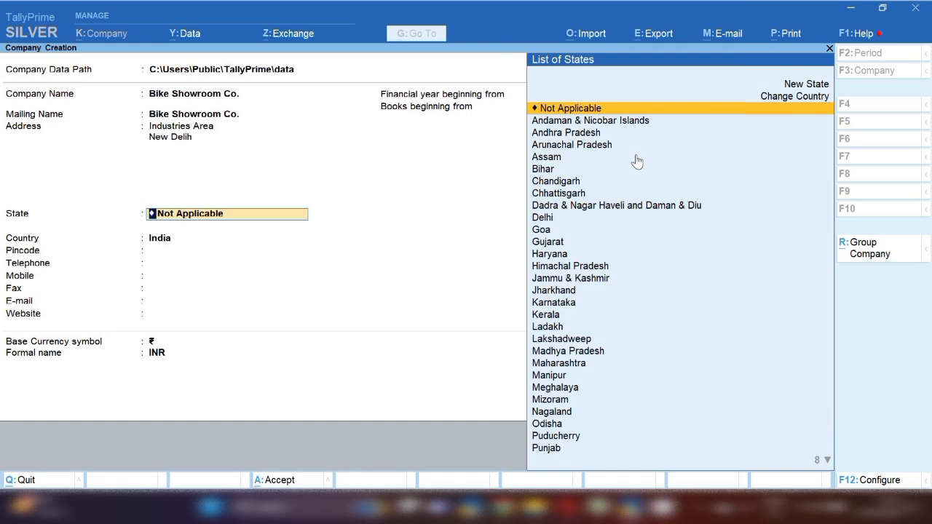
Choose Delhi as the state and fill pincode, telephone, mobile and fax with zeros
type("De")
key("Return")
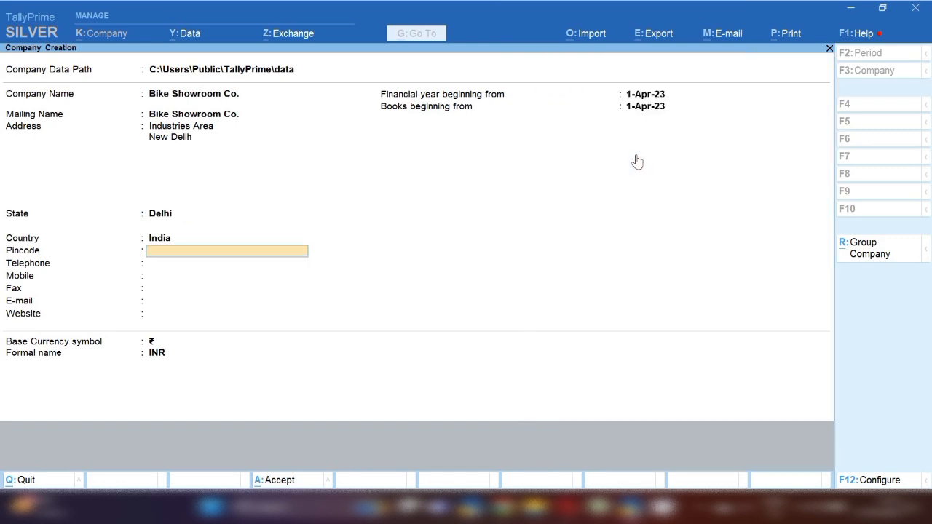
type("000000")
key("Return")
type("00000000")
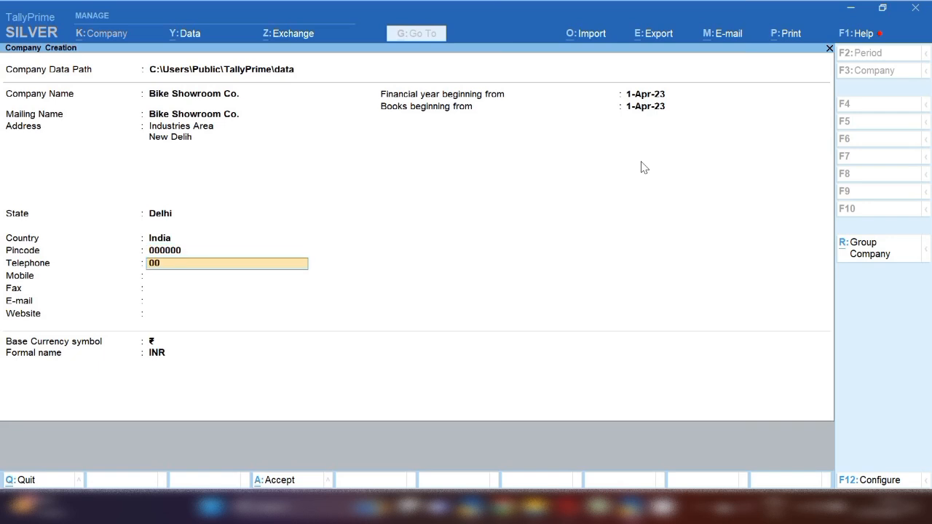
key("Return")
type("00000000000")
key("Return")
type("0")
key("Return")
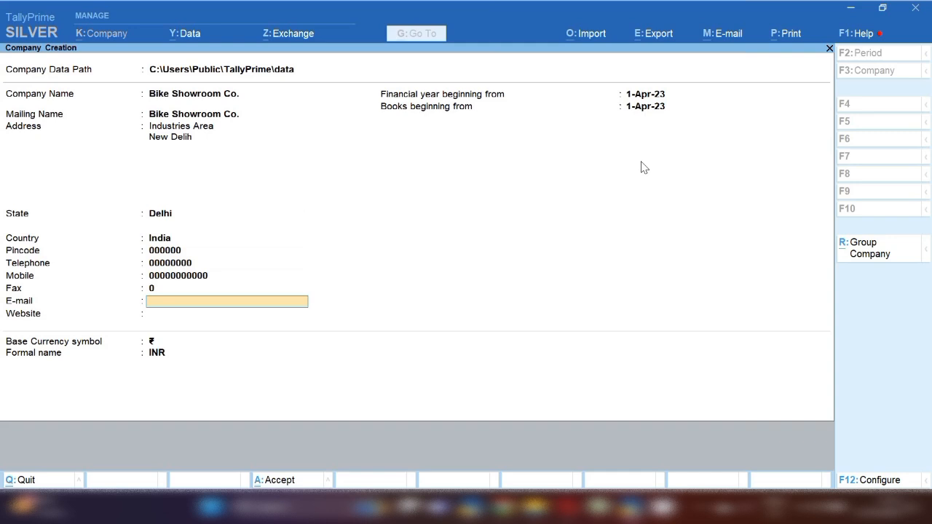
Fill e-mail and website with zeros, keep financial year 1-Apr-23, and accept the company
key("Return")
key("BackSpace")
type("000000")
key("Return")
type("00000000000")
key("Return")
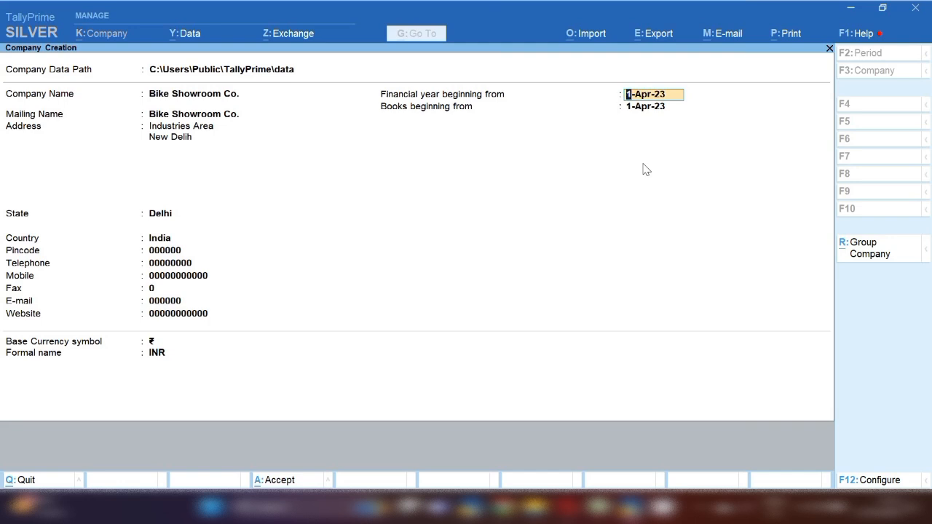
key("Return")
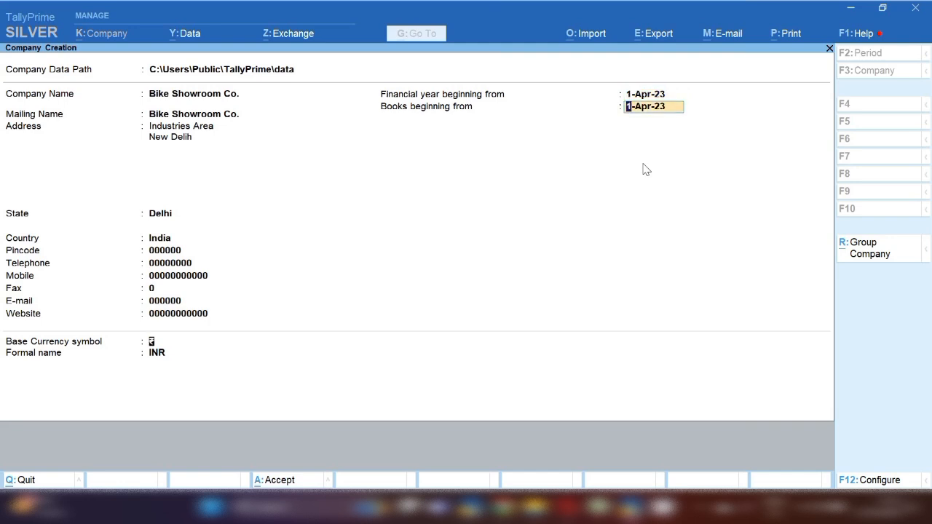
key("Return")
key("Return")
key("Return")
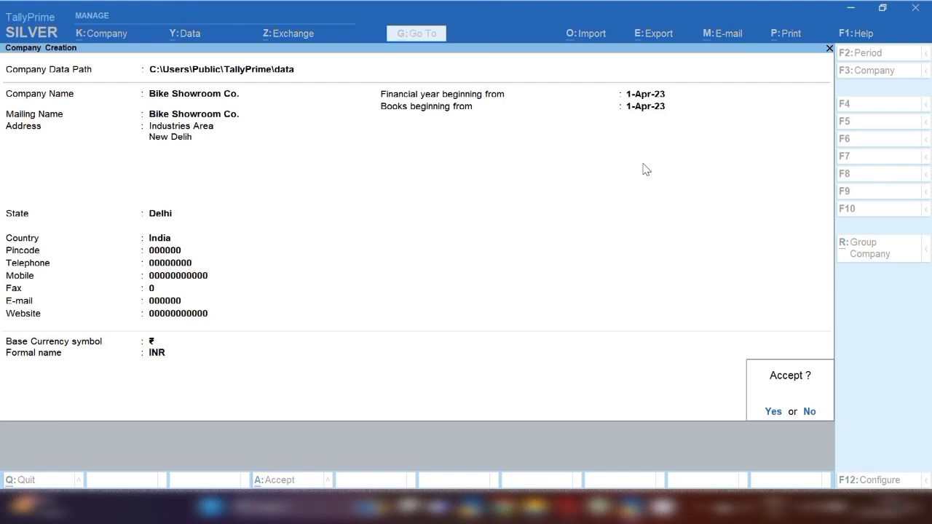
key("Return")
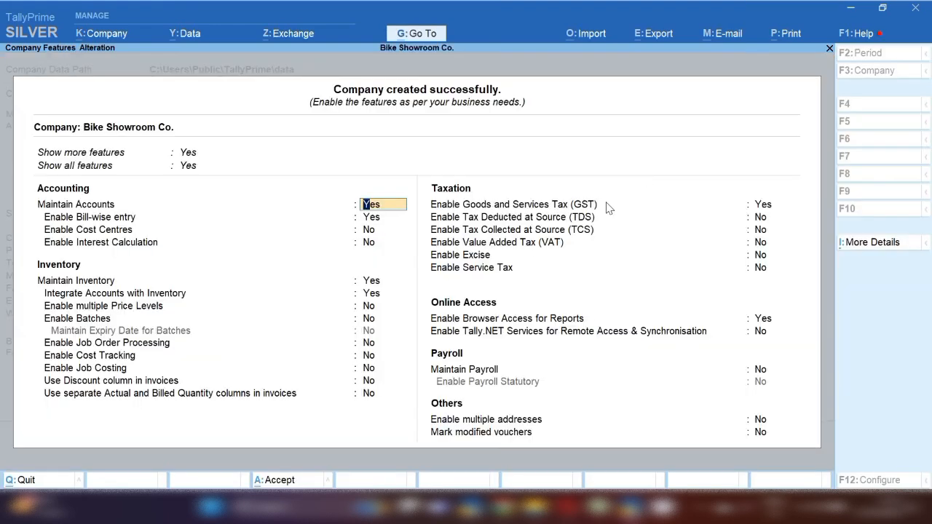
Enable GST with state Delhi, Regular registration from 1-Apr-23, blank GSTIN, and save the features
left_click(688, 208)
key("Return")
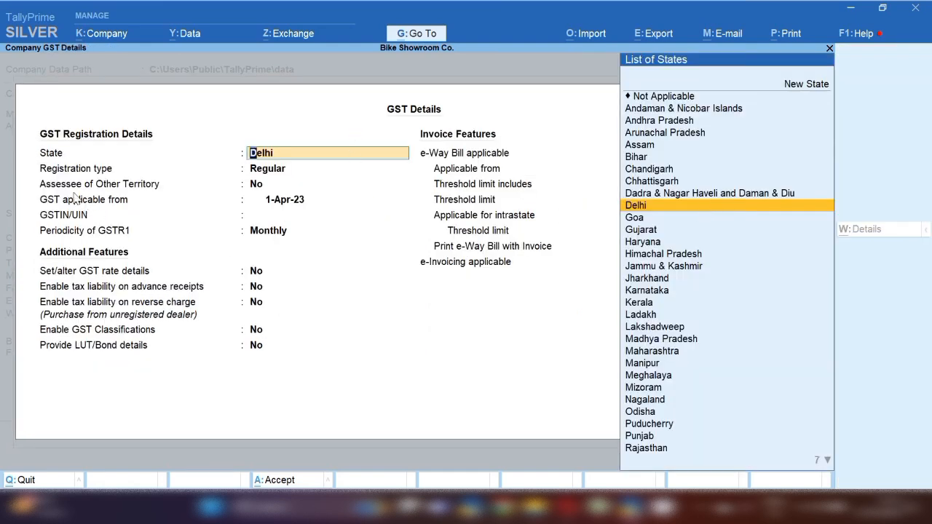
key("Return")
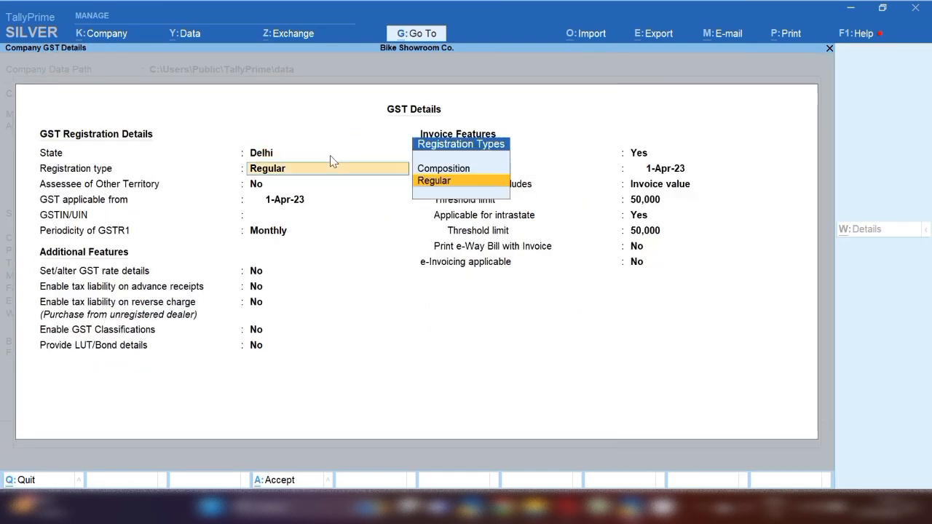
key("Return")
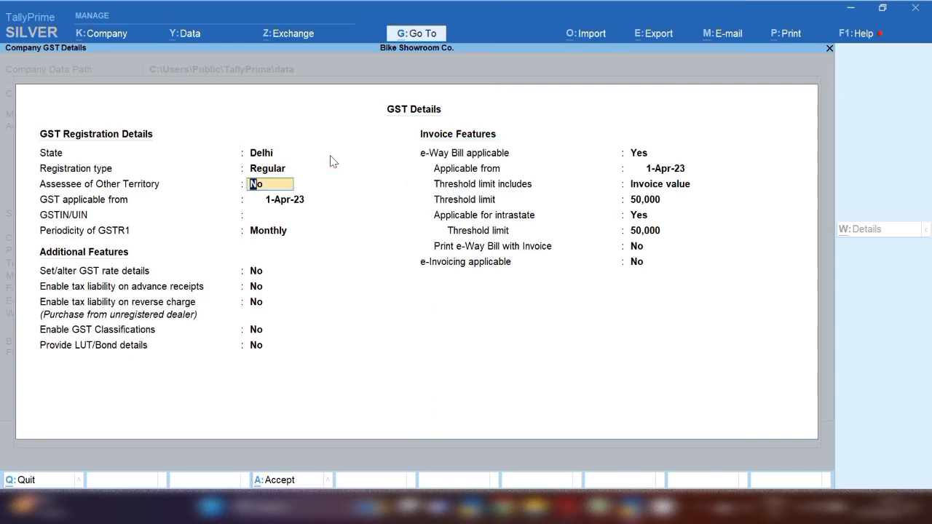
key("Return")
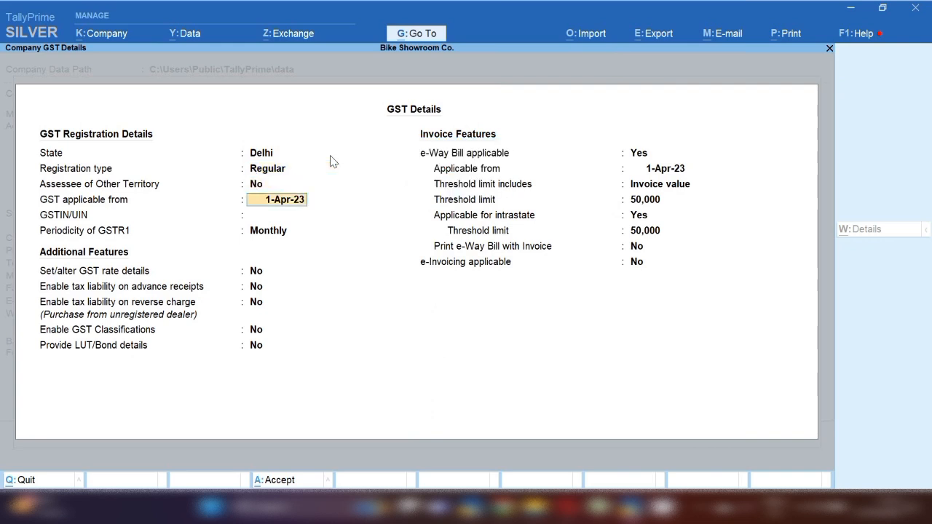
key("Return")
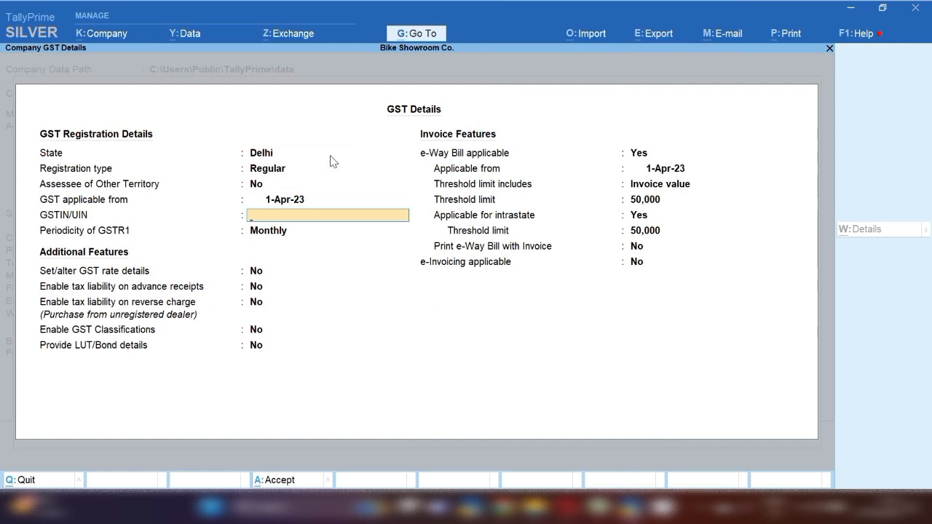
key("Return")
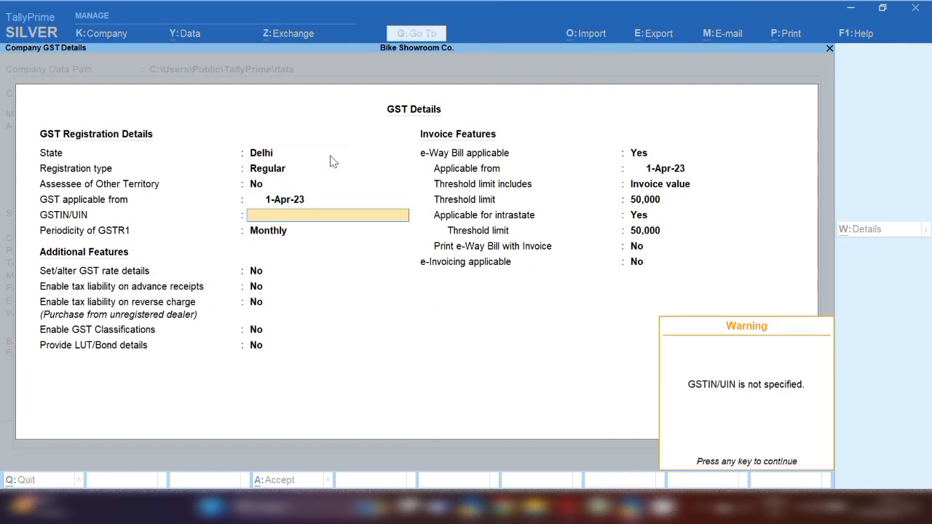
key("Return")
key("ctrl+a")
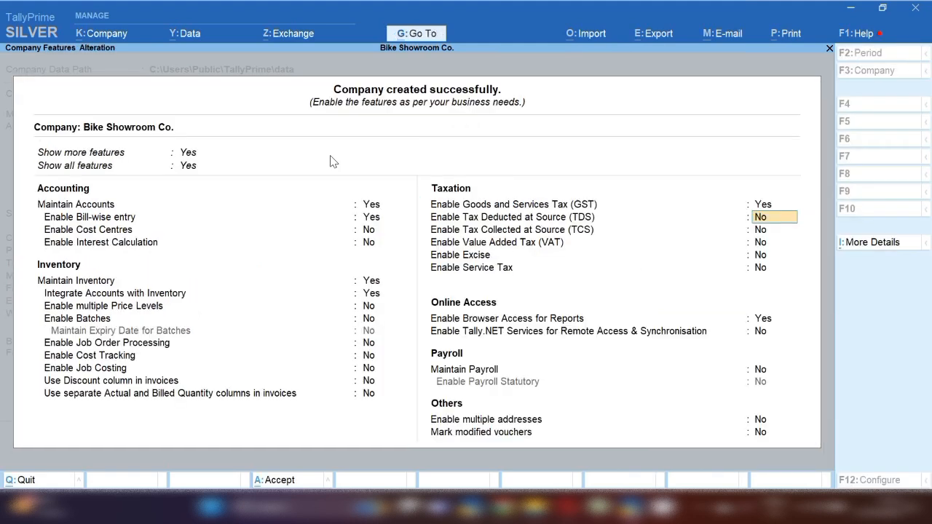
key("ctrl+a")
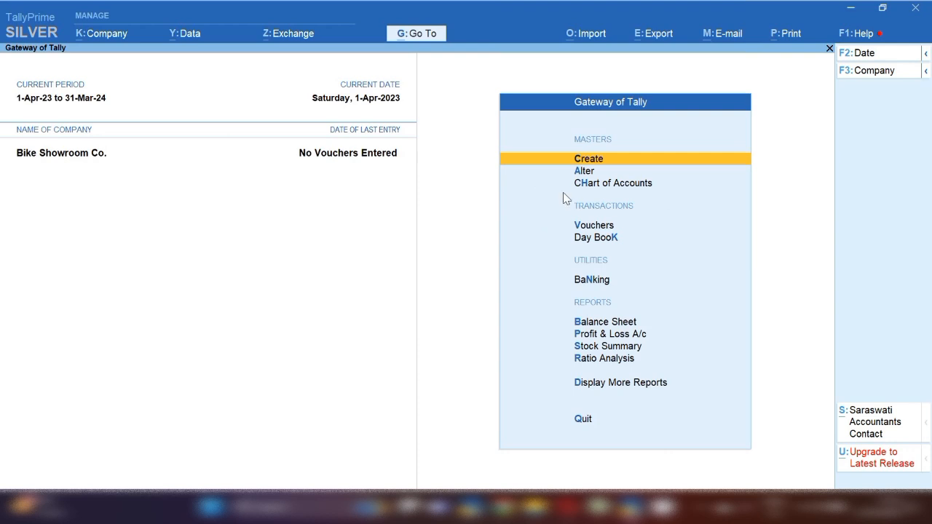
Open a Purchase voucher dated 17-Jan-24 and enter the supplier invoice number
key("v")
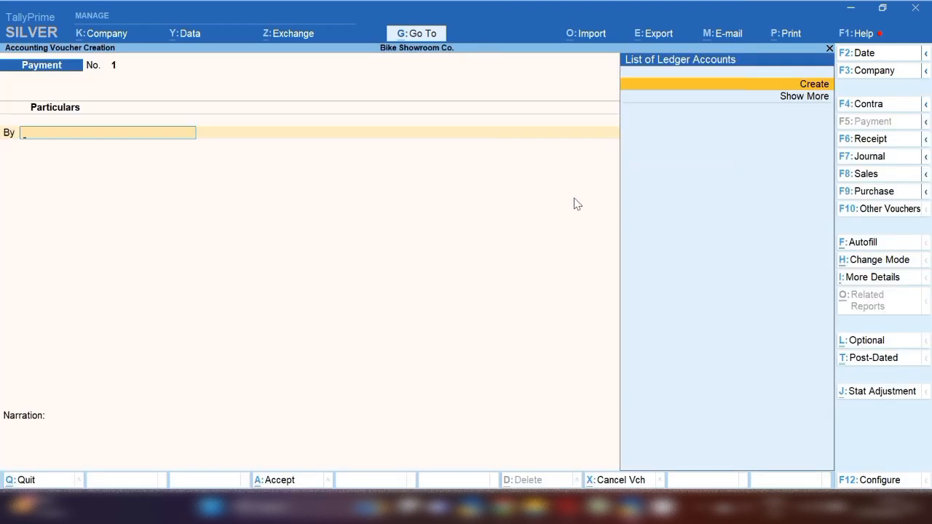
left_click(877, 193)
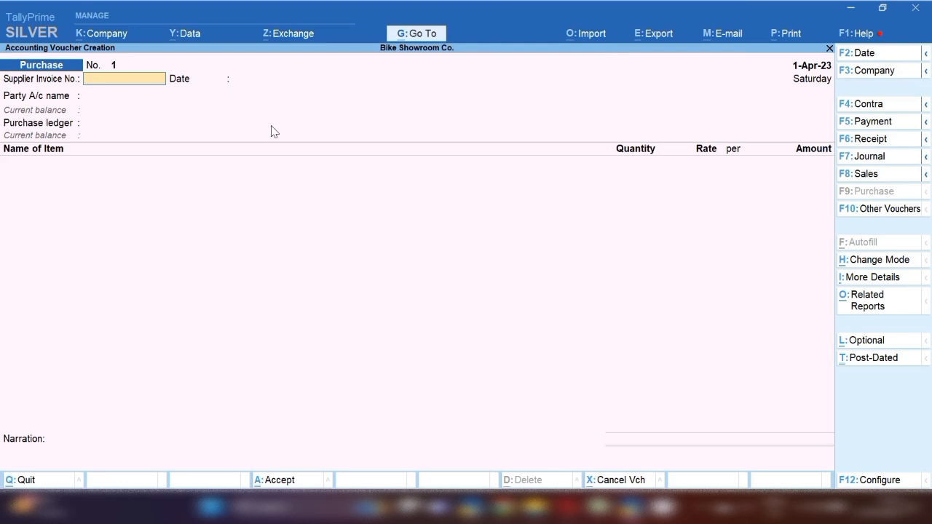
key("F2")
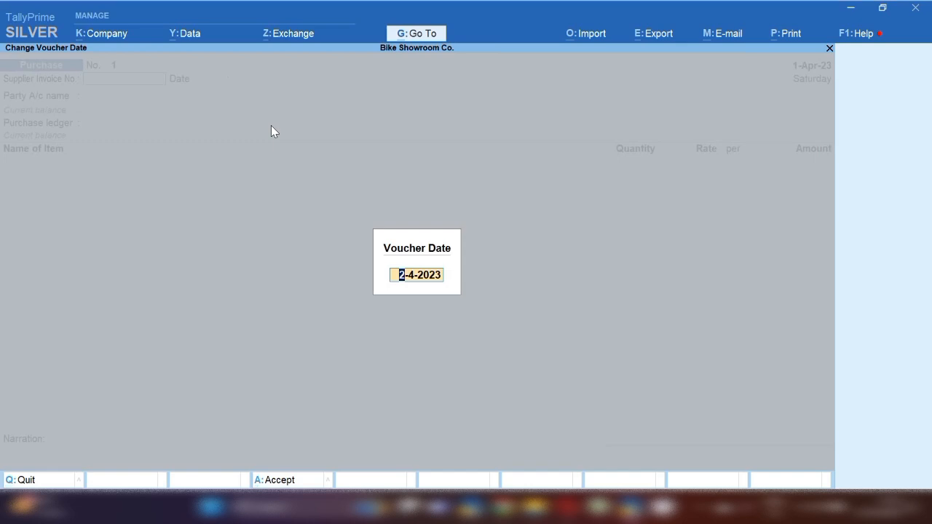
type("17.1.23")
key("Return")
key("BackSpace")
type("4")
key("Return")
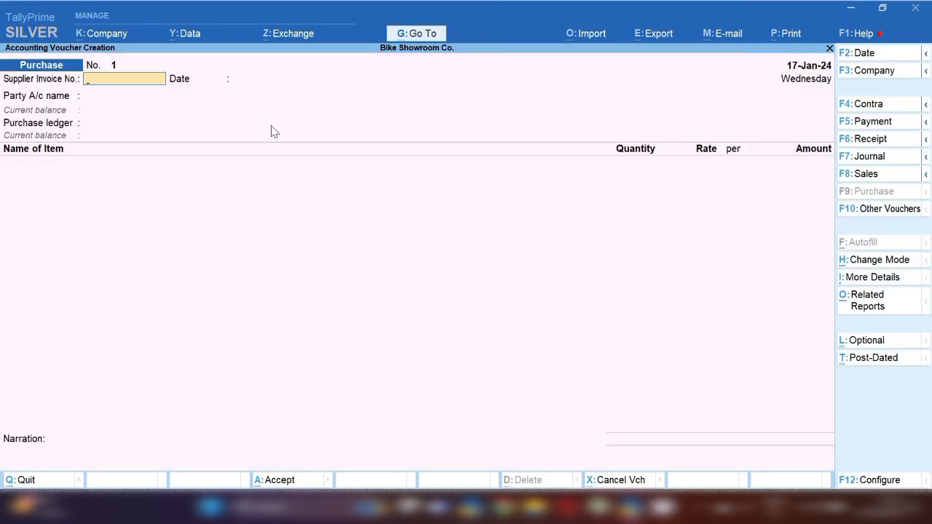
type("12365")
key("Return")
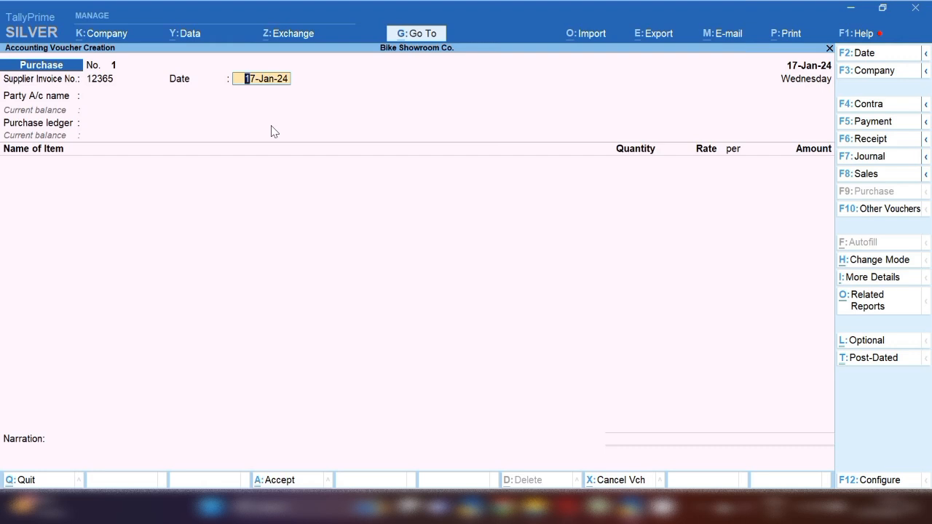
Set Enable Batches to Yes in the company features and save them
left_click(111, 38)
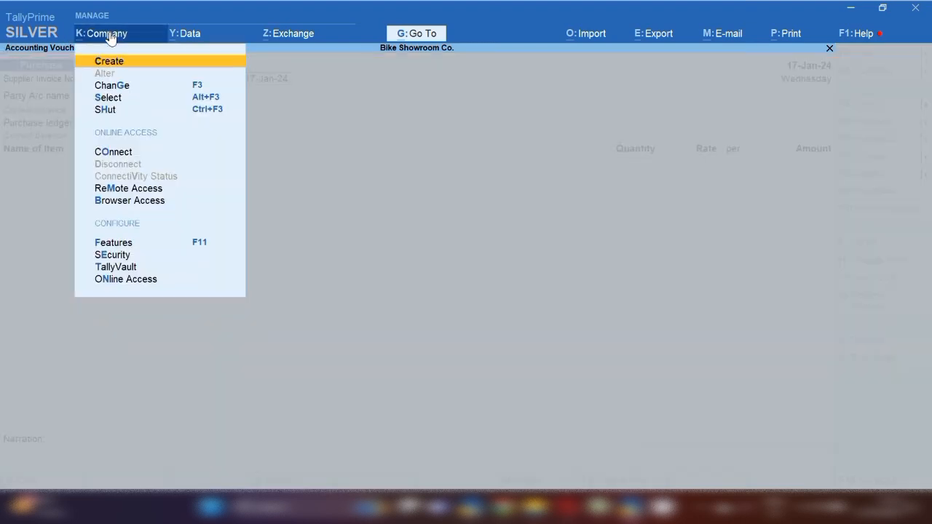
left_click(197, 250)
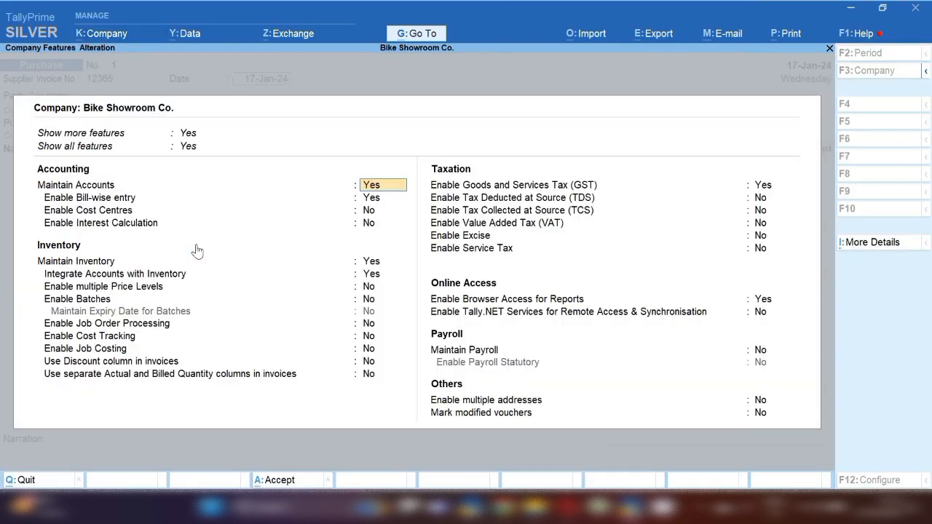
left_click(105, 305)
type("y")
key("Return")
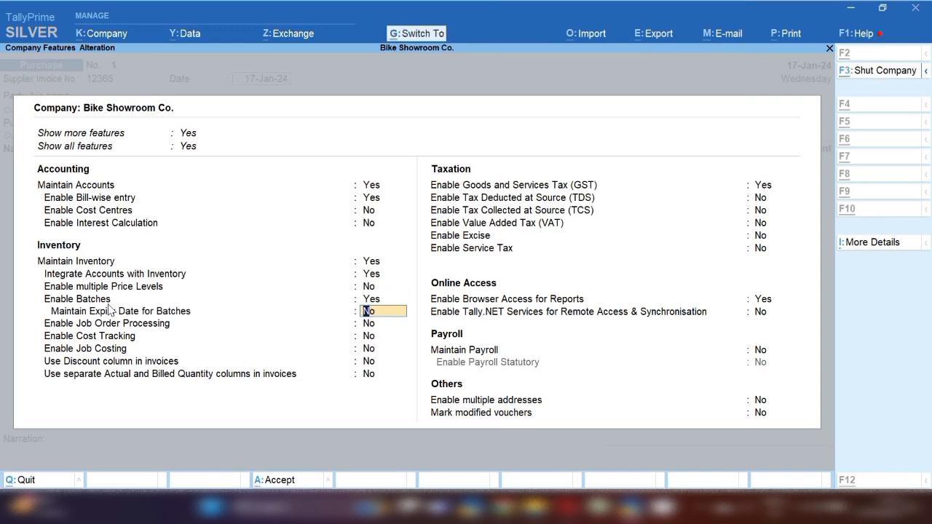
key("ctrl+a")
Create party ledger Suman Auto Co under Sundry Creditors
key("Return")
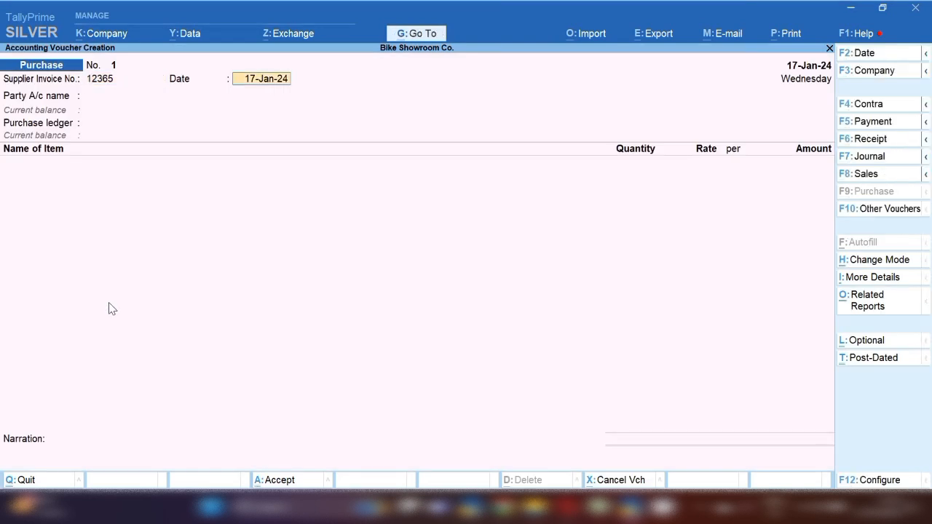
key("Return")
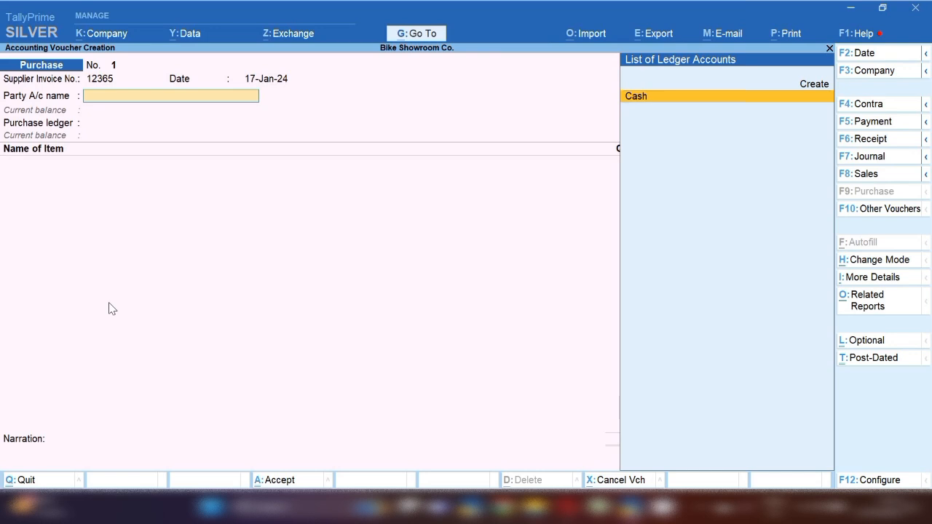
key("alt+c")
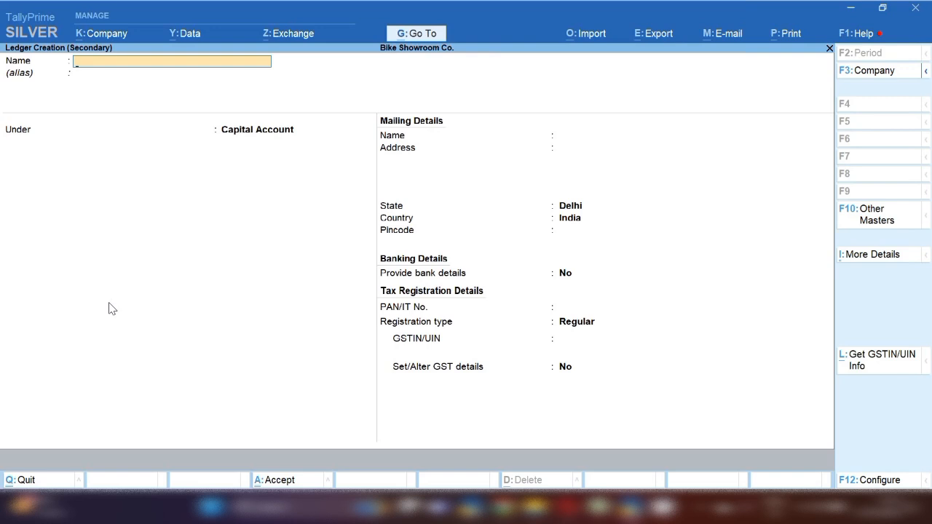
type("Suman Auto Co")
key("Return")
key("Return")
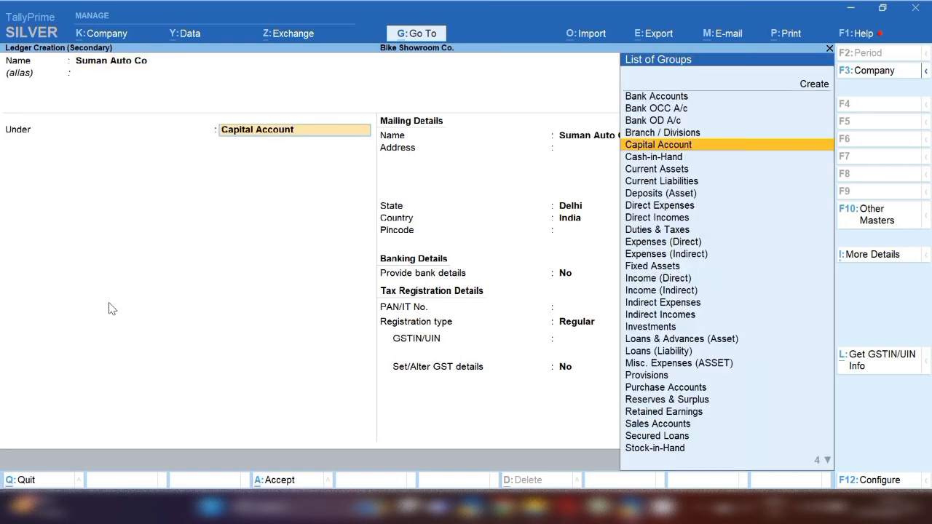
type("Sun")
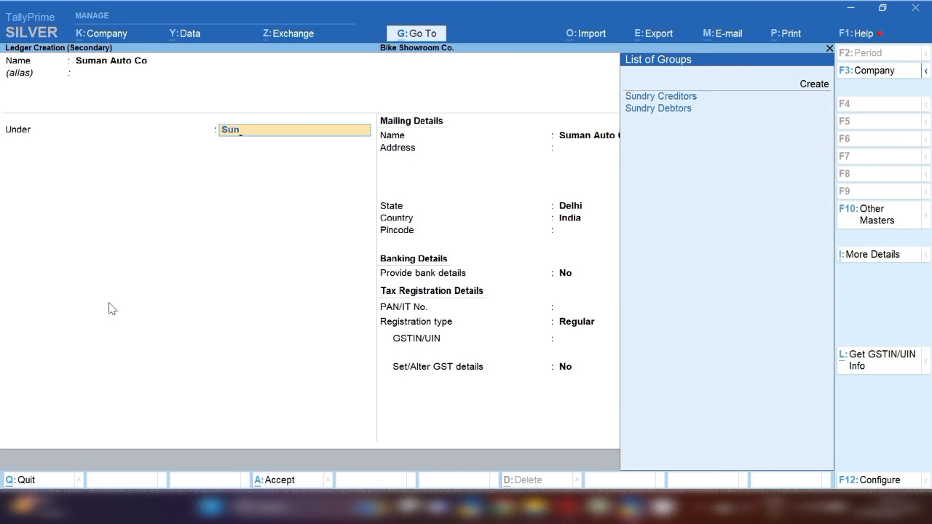
key("Return")
key("Return")
key("Return")
key("Return")
key("Return")
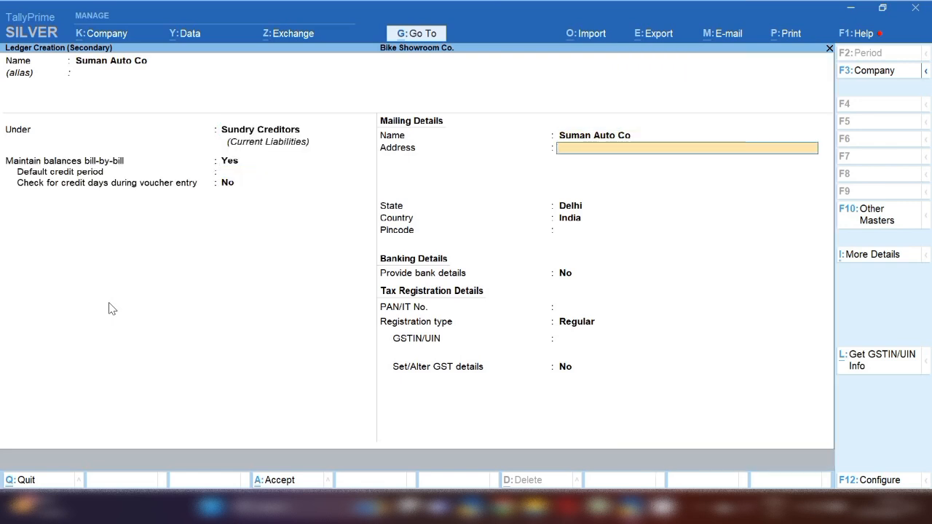
Give the ledger the address Industrial Area, New Delhi and save it
type("Industrial Area")
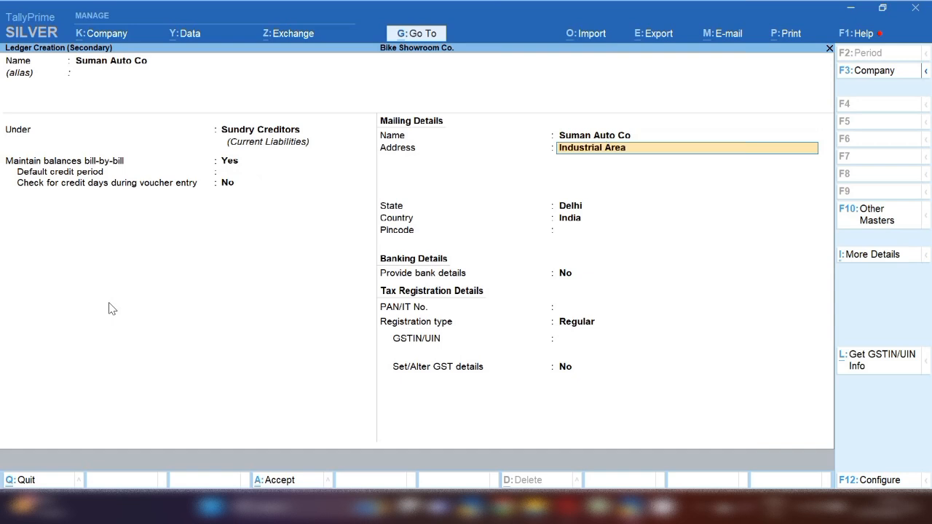
key("Return")
type("New Delhi")
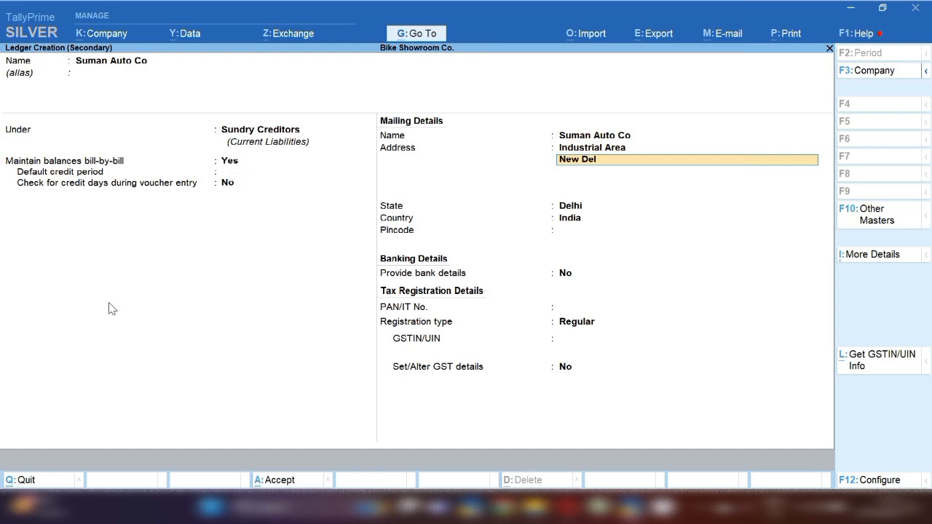
key("Return")
key("Return")
key("Return")
key("Return")
key("Return")
key("Return")
key("Return")
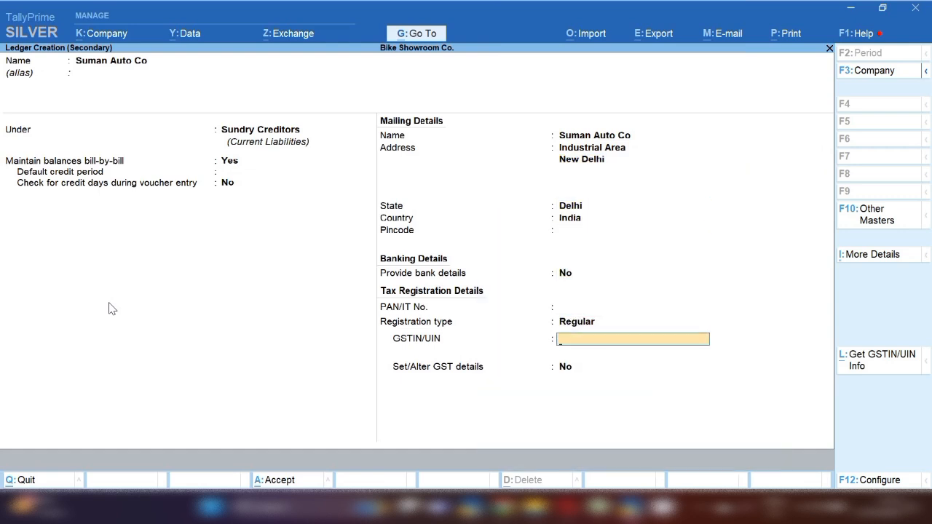
key("ctrl+a")
key("Return")
key("Return")
key("Return")
key("Return")
key("Return")
key("Return")
key("Return")
key("Return")
key("Return")
key("Return")
key("Return")
key("Return")
key("Return")
key("Return")
key("Return")
key("Return")
key("Return")
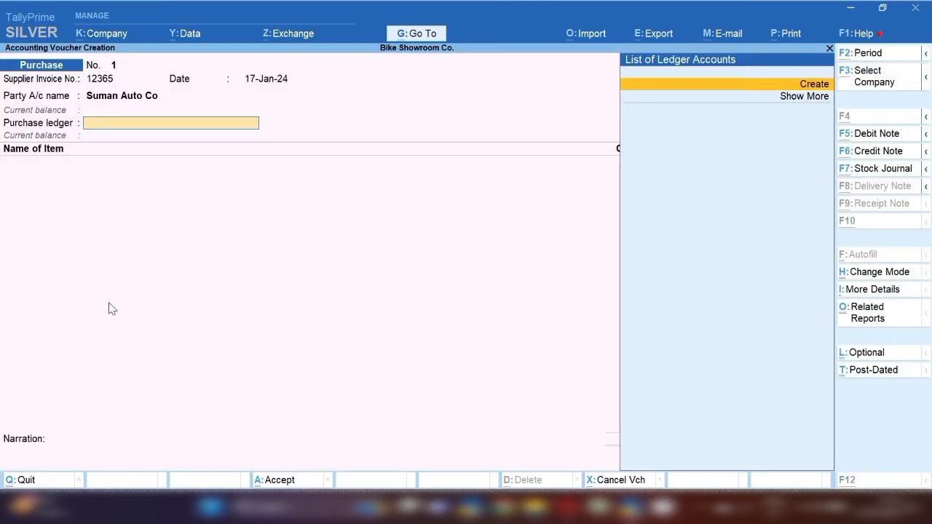
Create a ledger named Purchase Account under Purchase Accounts
key("alt+c")
type("Purc")
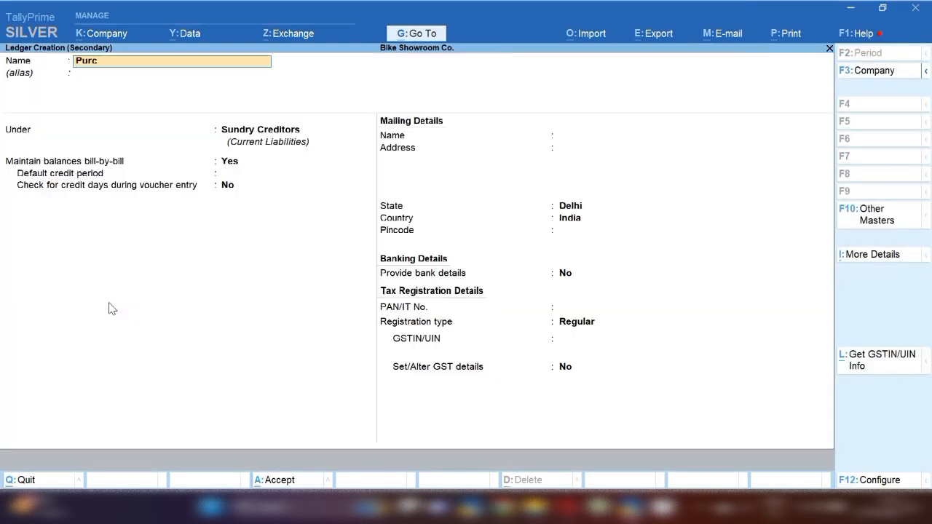
type("hase Accoun")
key("Return")
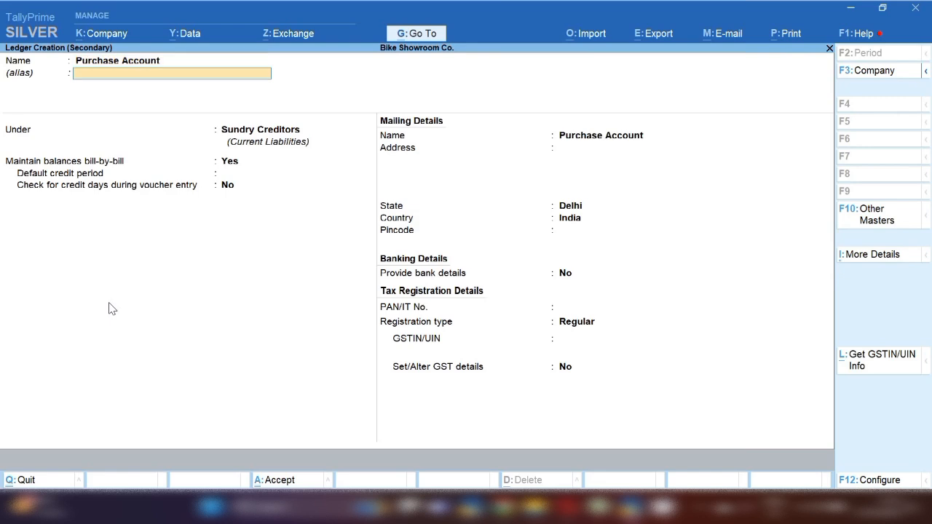
key("Return")
type("Pur")
key("Return")
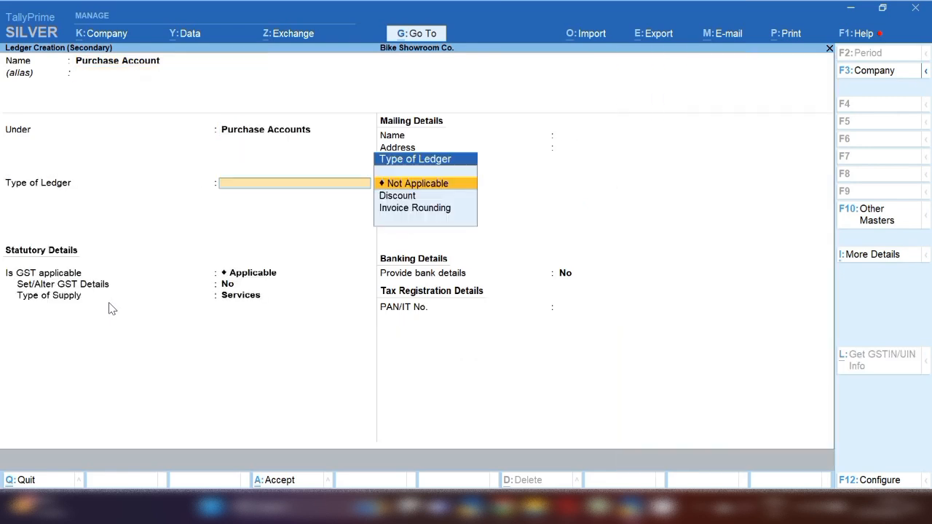
Keep GST applicable with Goods as the type of supply and save the ledger
key("Return")
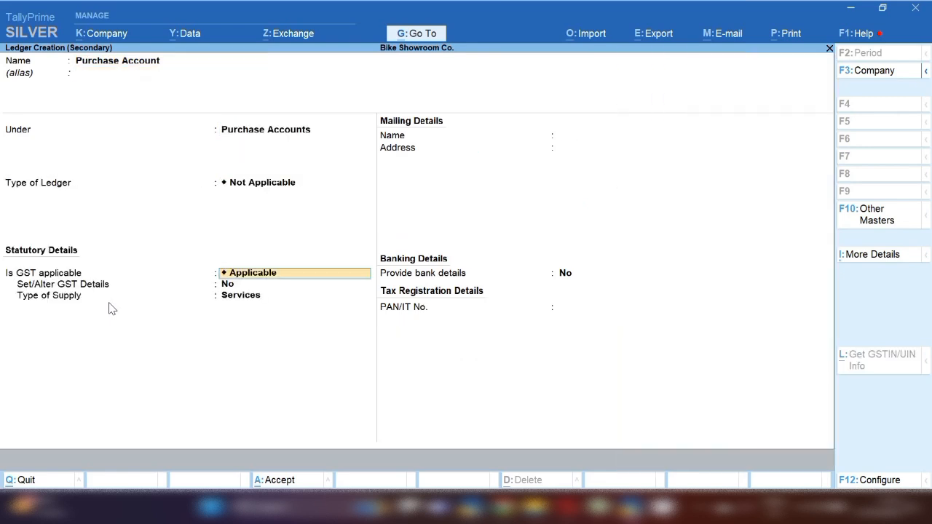
key("Return")
key("Return")
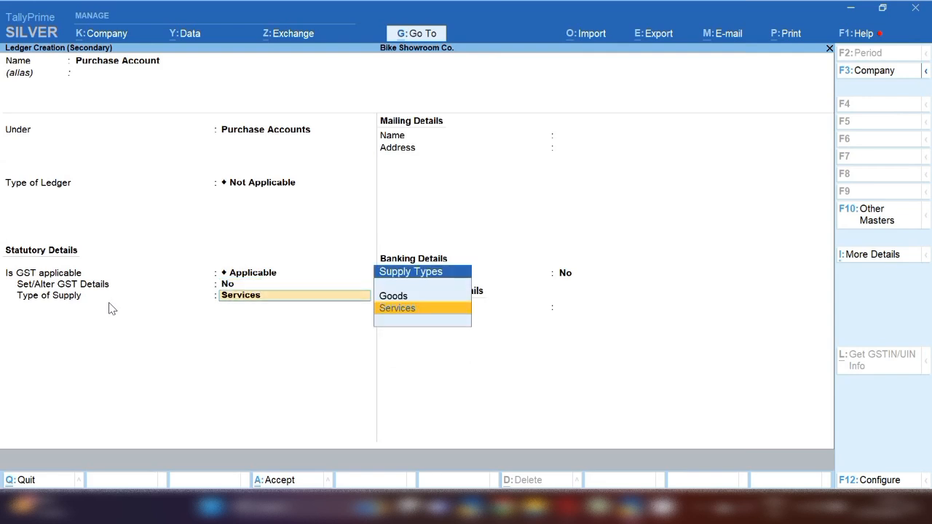
key("Up")
key("Return")
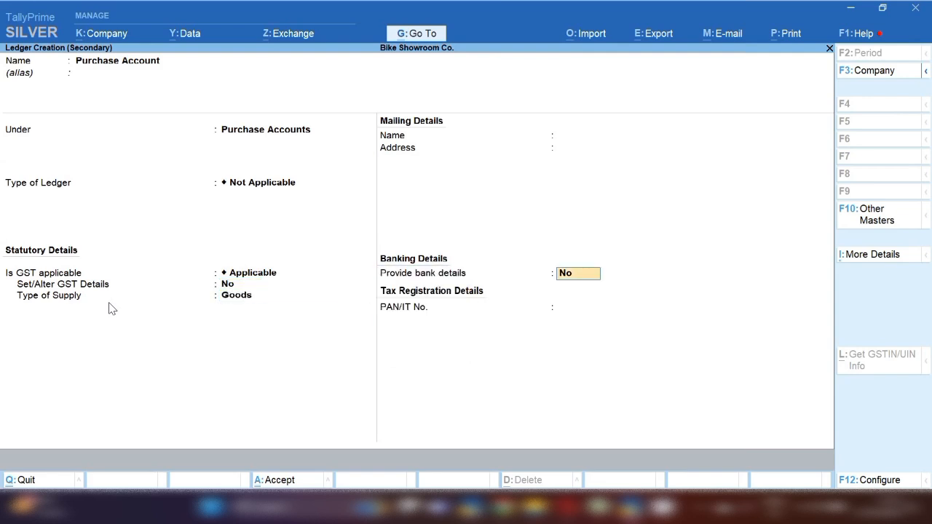
key("ctrl+a")
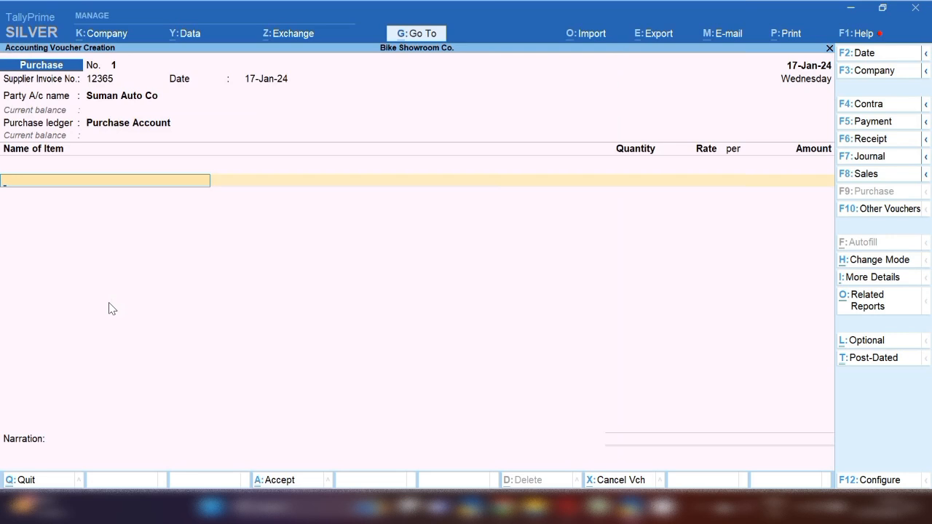
Name the new stock item Pulsar and file it under a new Showroom stock group
key("alt+c")
type("Pulsa")
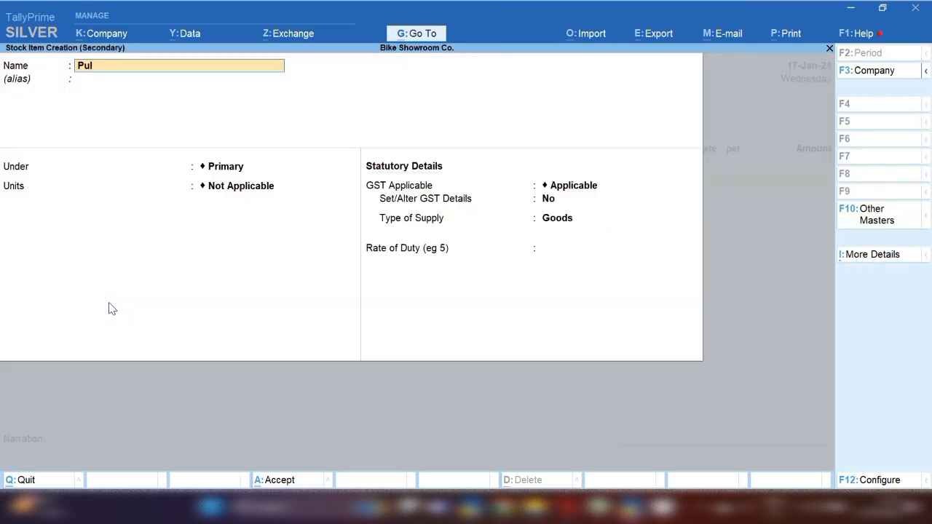
key("Return")
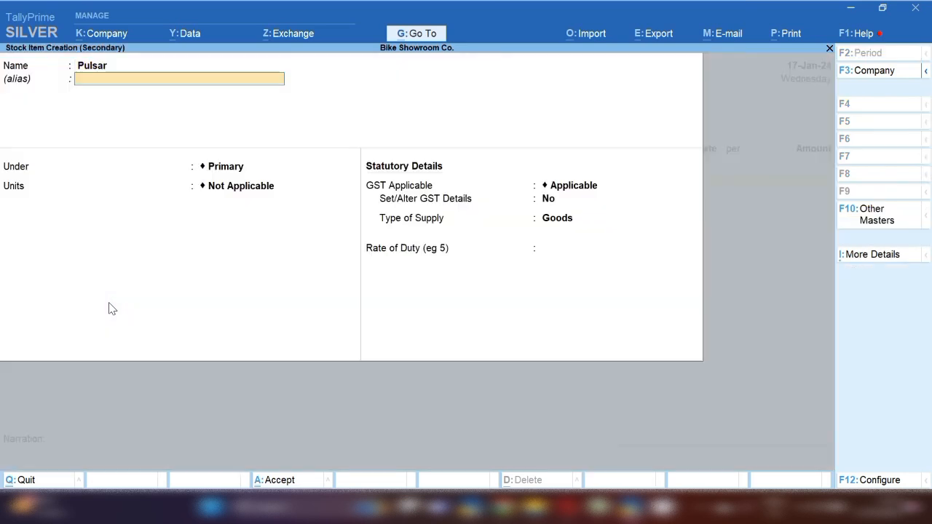
key("Return")
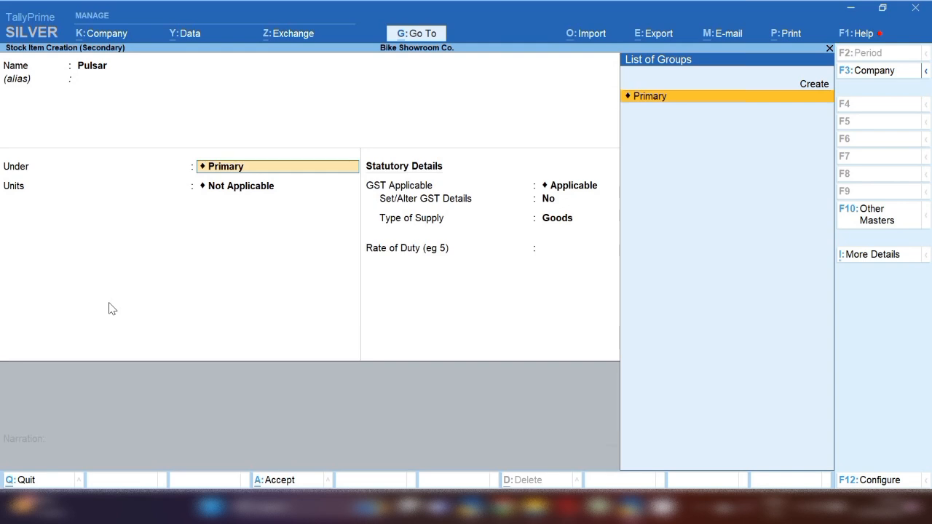
key("alt+c")
type("Showroom")
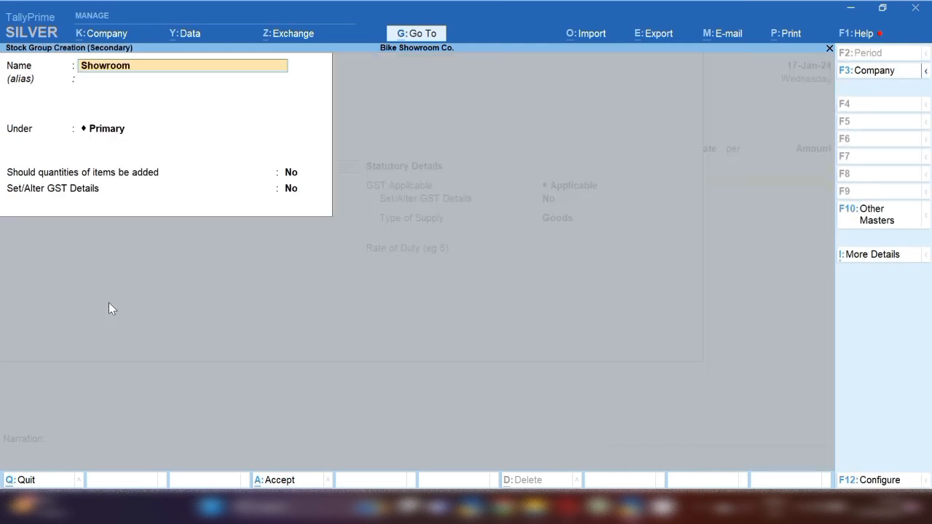
key("Return")
key("Return")
key("Return")
key("Return")
key("Return")
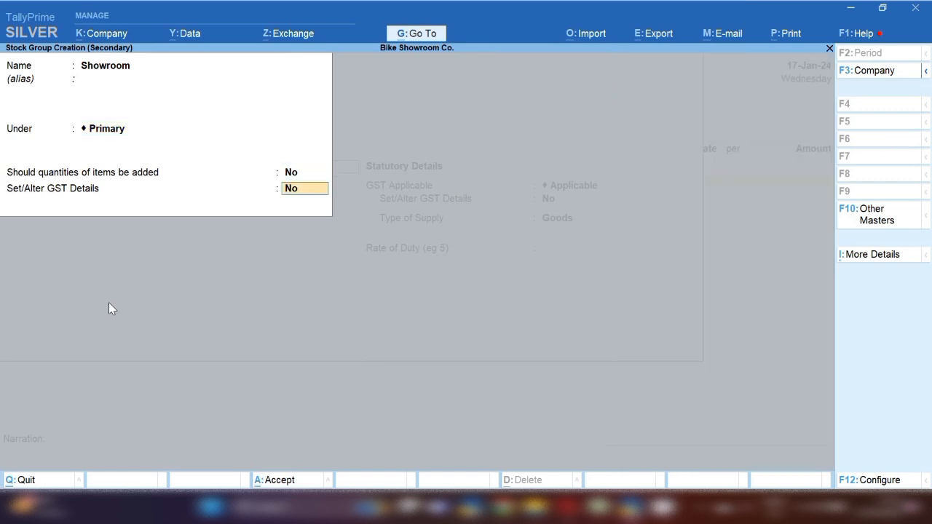
key("Return")
key("Return")
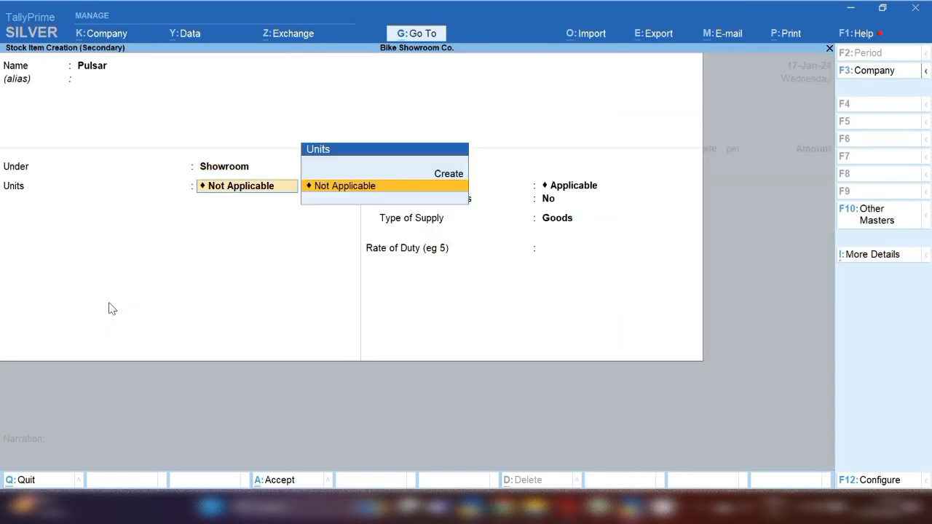
Create unit pc with formal name Pcs and quantity code PCS-PIECES
key("alt+c")
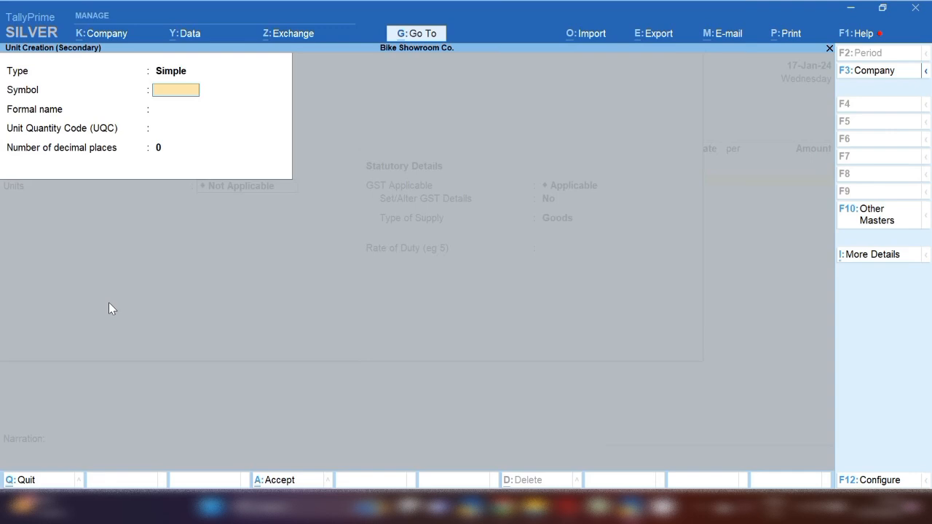
type("pc")
key("Return")
type("Pcs")
key("Return")
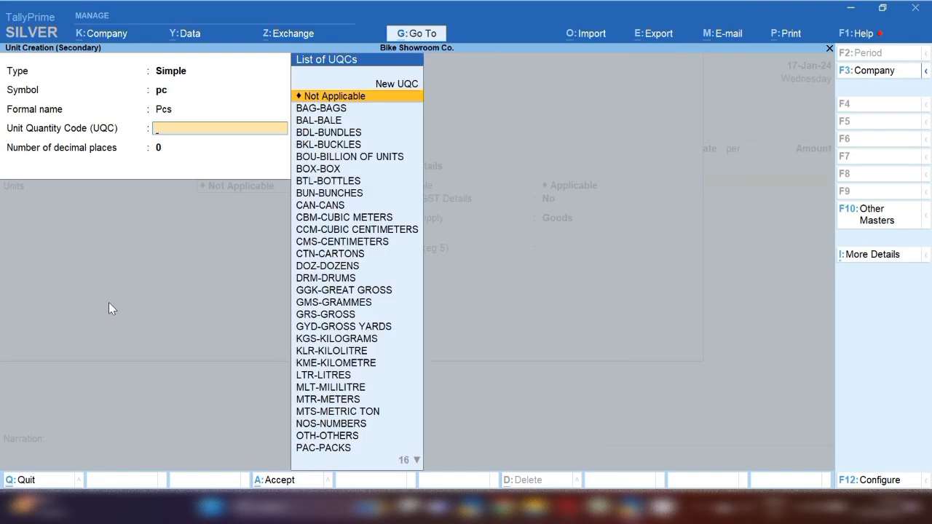
type("pc")
key("Return")
key("Return")
key("Return")
key("Return")
key("Return")
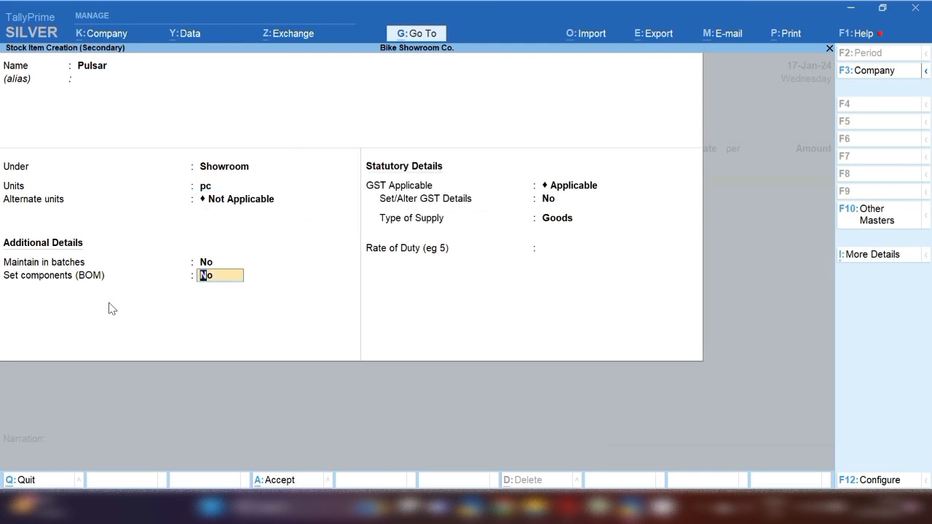
Turn on batch tracking for Pulsar, leaving manufacturing date tracking off
key("BackSpace")
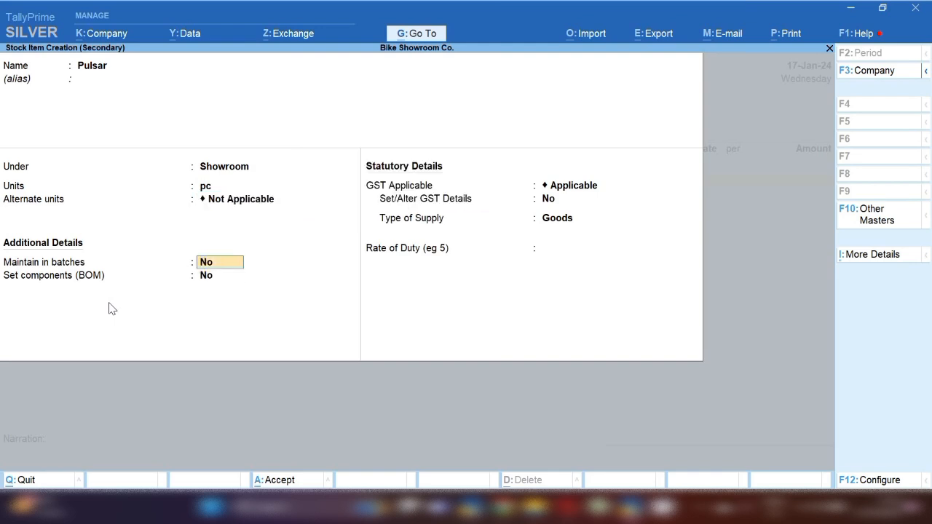
key("y")
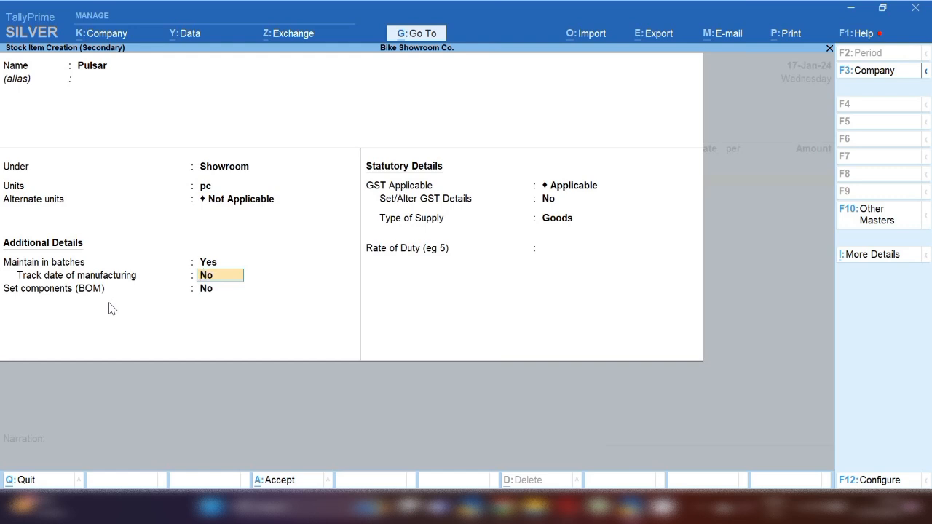
key("Return")
key("Return")
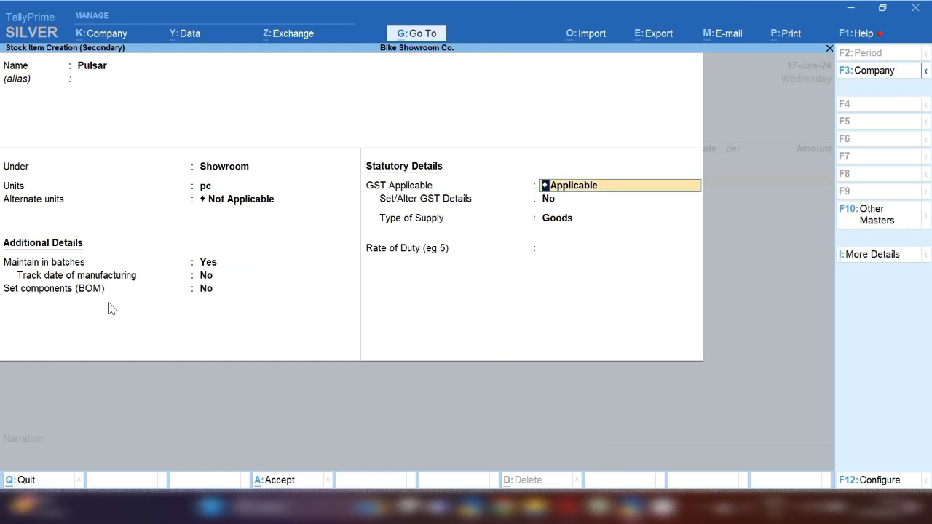
key("Return")
Set Pulsar's GST details with HSN code 8711 and accept the stock item
key("y")
key("Return")
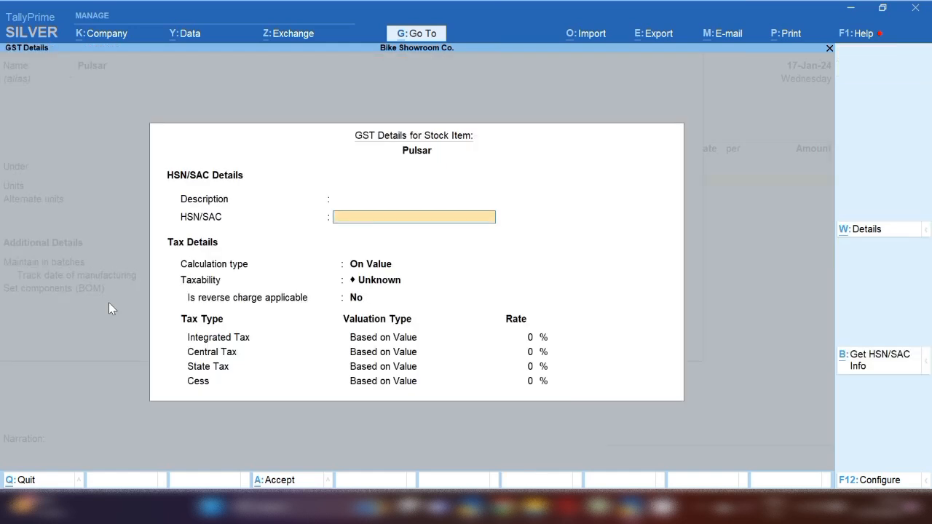
type("8711")
key("Return")
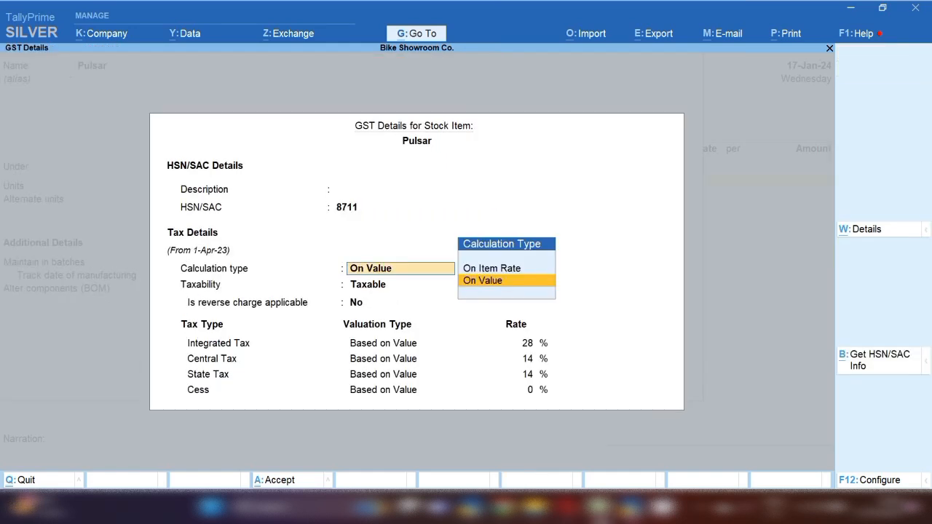
key("Return")
key("Return")
key("Return")
key("Return")
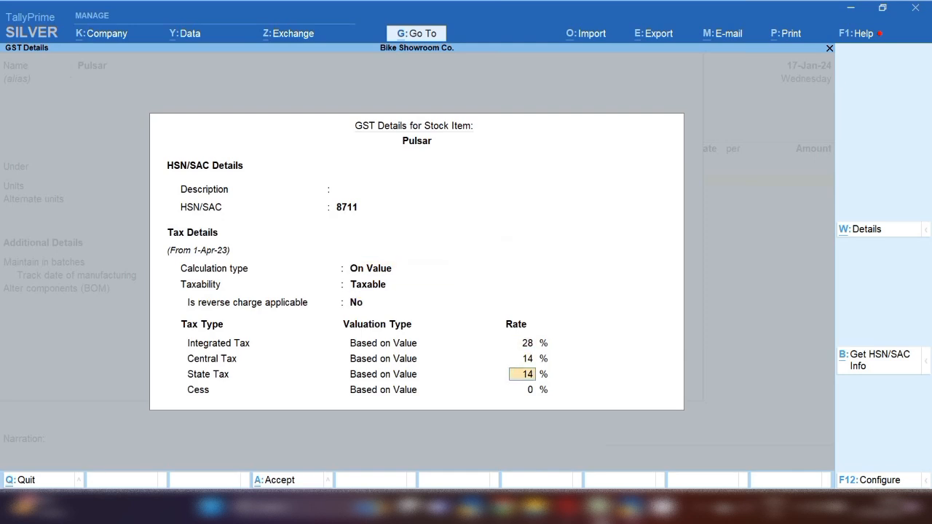
key("Return")
key("Return")
key("Return")
key("Return")
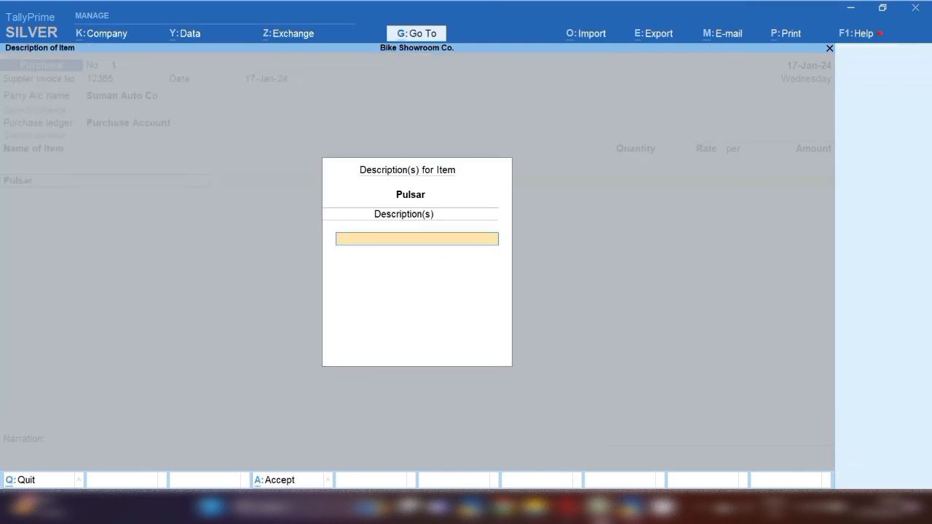
key("Return")
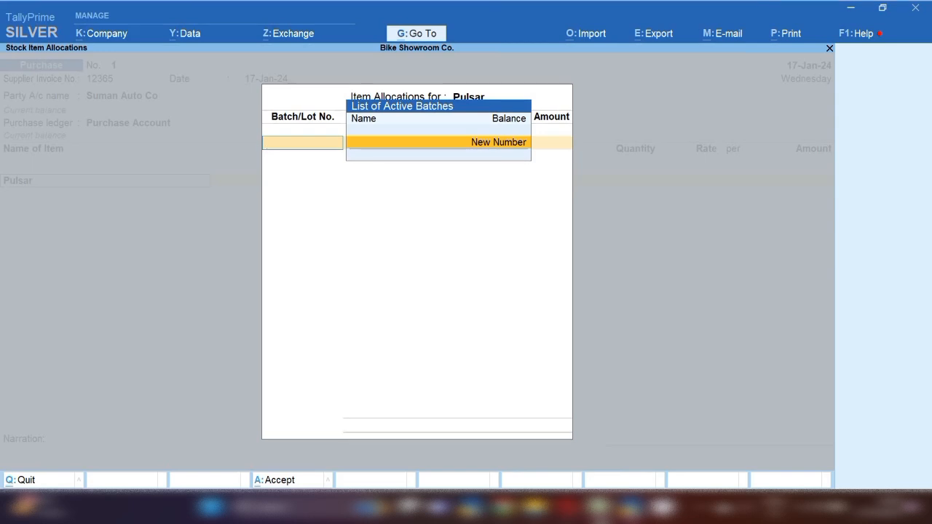
Allocate Pulsar as new batch 12364578, quantity 2 at rate 8,00,000
key("Return")
type("12364578")
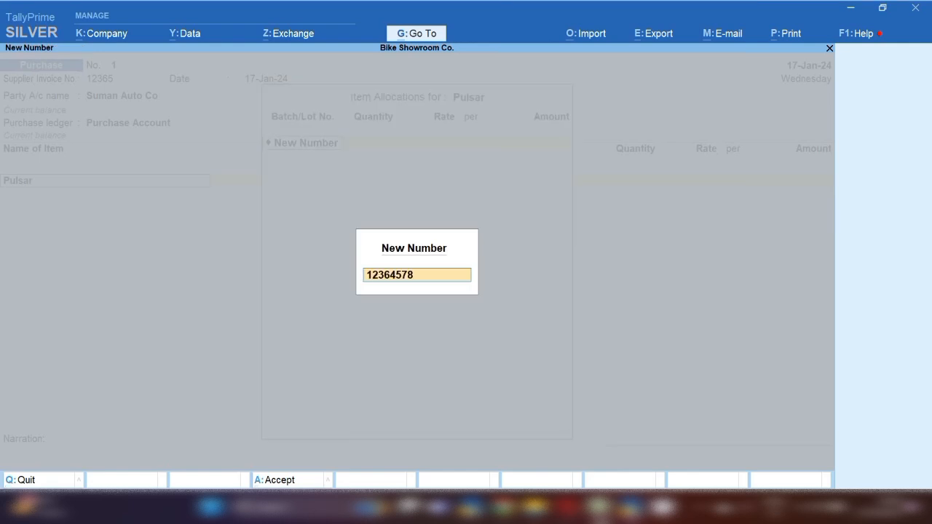
key("Return")
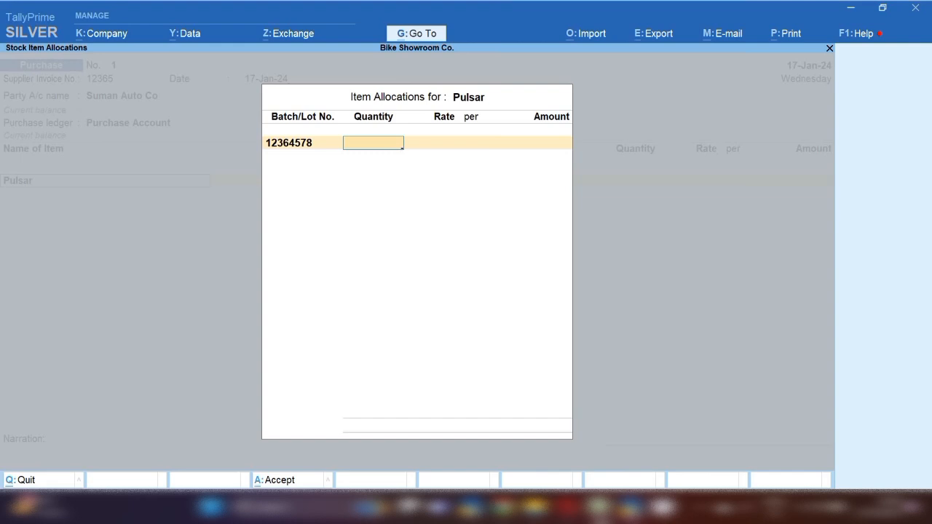
type("2")
key("Return")
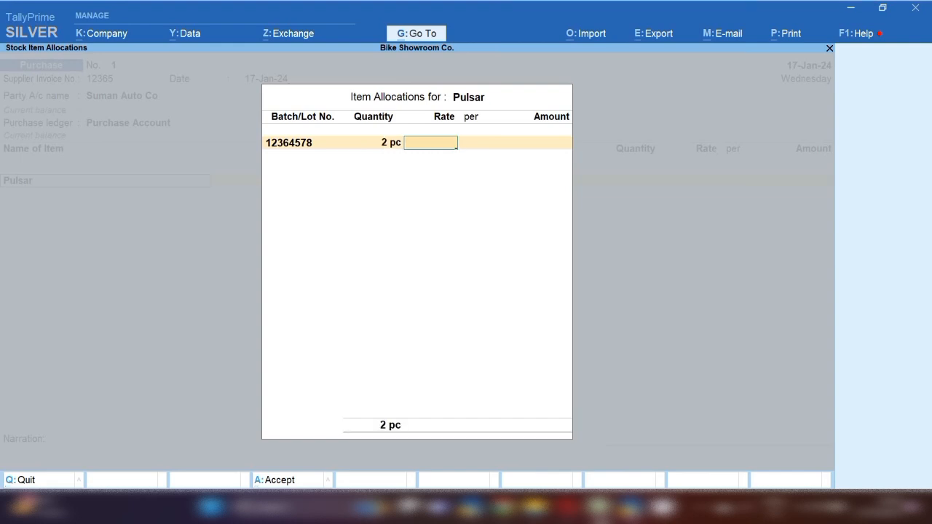
type("8,00,000")
key("Return")
key("Return")
key("Return")
key("Return")
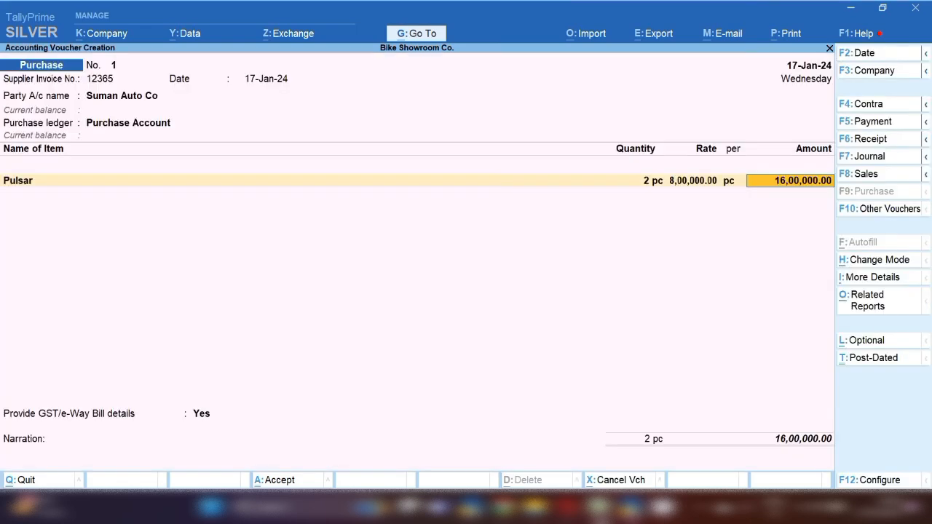
key("Return")
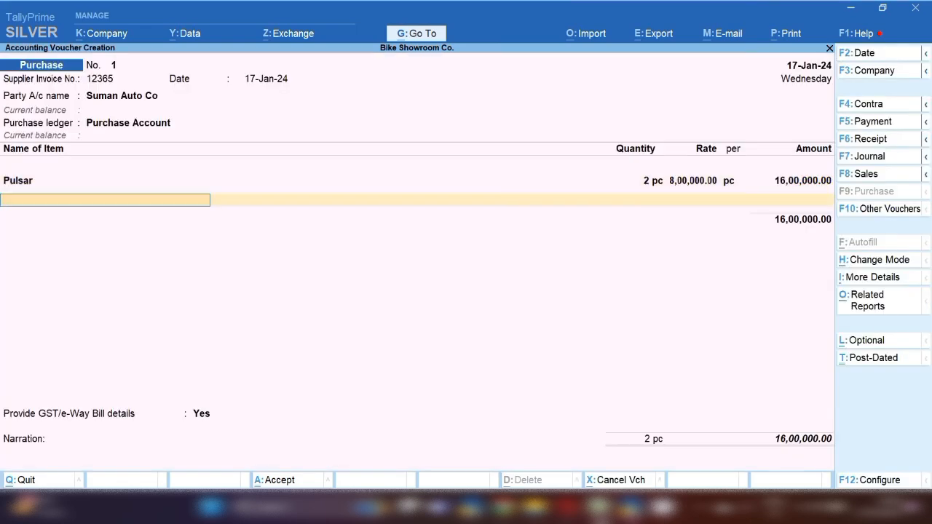
Start a new stock item named Bajaj
key("alt+c")
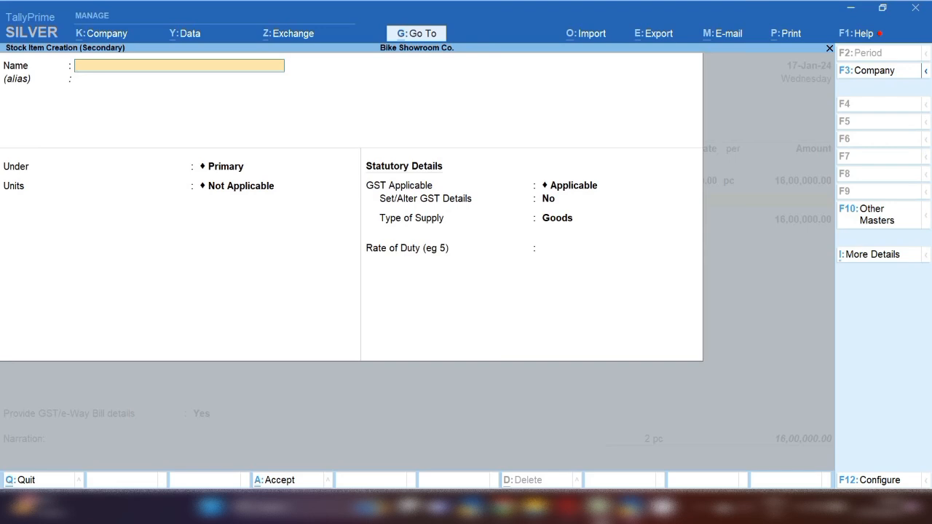
type("Najaj")
key("BackSpace")
key("BackSpace")
key("BackSpace")
key("BackSpace")
key("BackSpace")
type("Bajaja")
key("BackSpace")
key("Return")
key("Return")
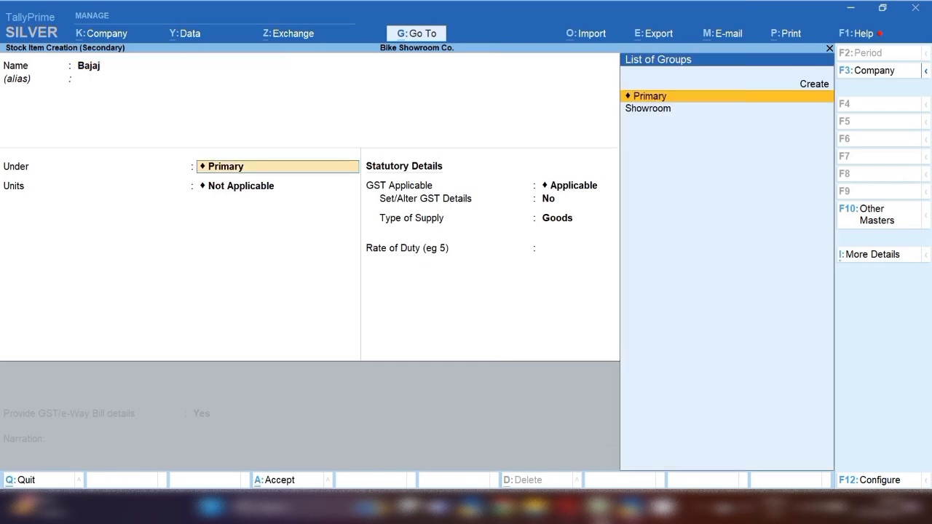
Place Bajaj under Showroom with pc units and batches on, reaching its GST details
key("Down")
key("Return")
key("Down")
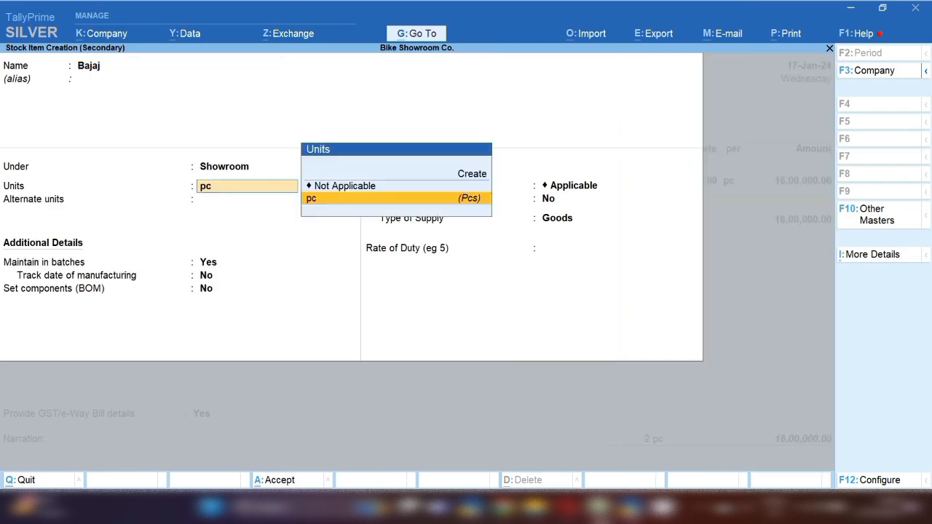
key("Return")
key("Return")
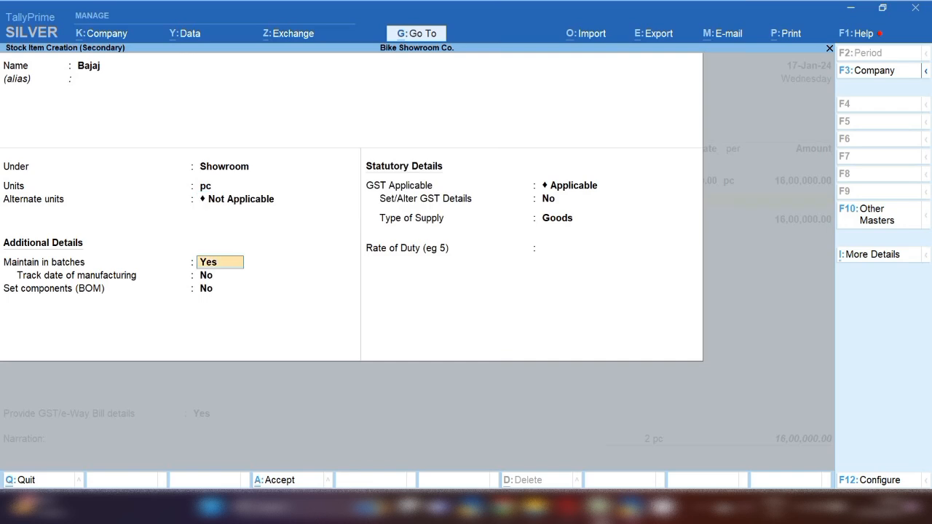
key("Return")
key("Return")
key("Return")
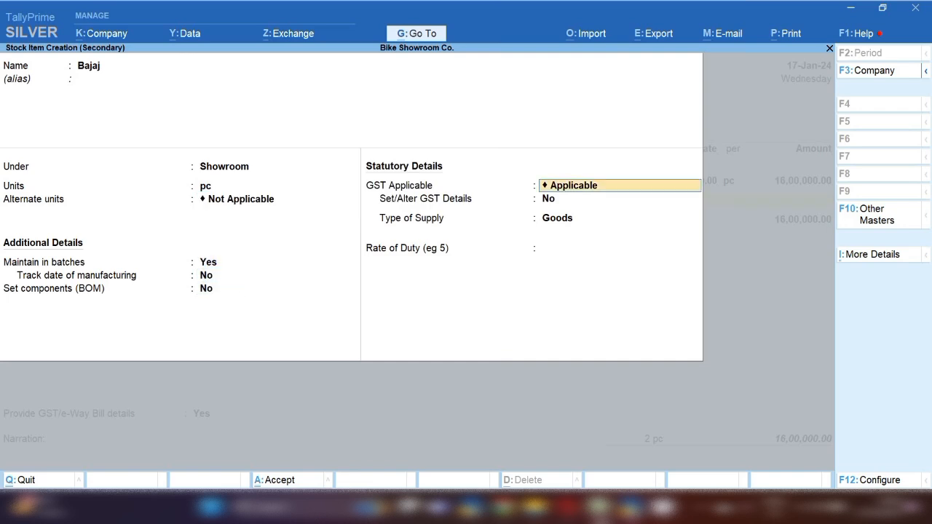
key("Return")
Give Bajaj GST details of HSN 8711, Taxable, and 28% integrated tax, then save the item
key("y")
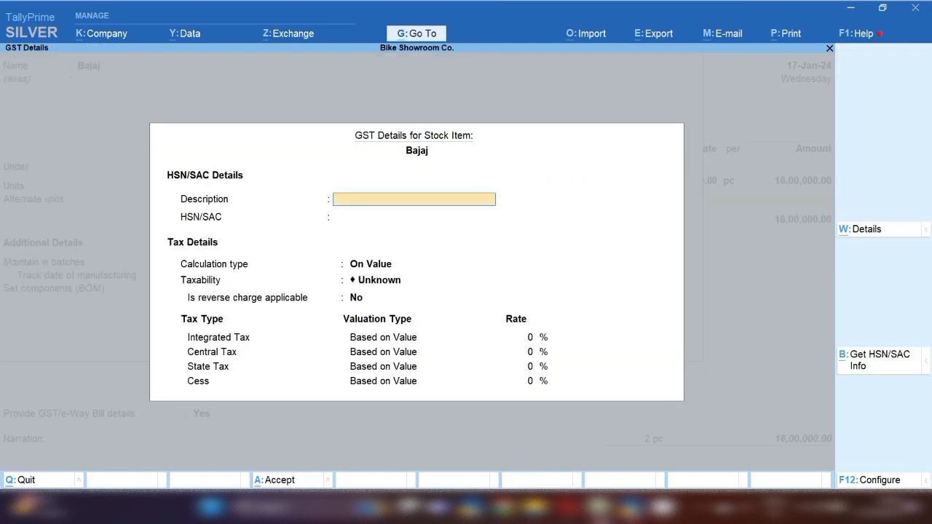
key("Return")
type("8")
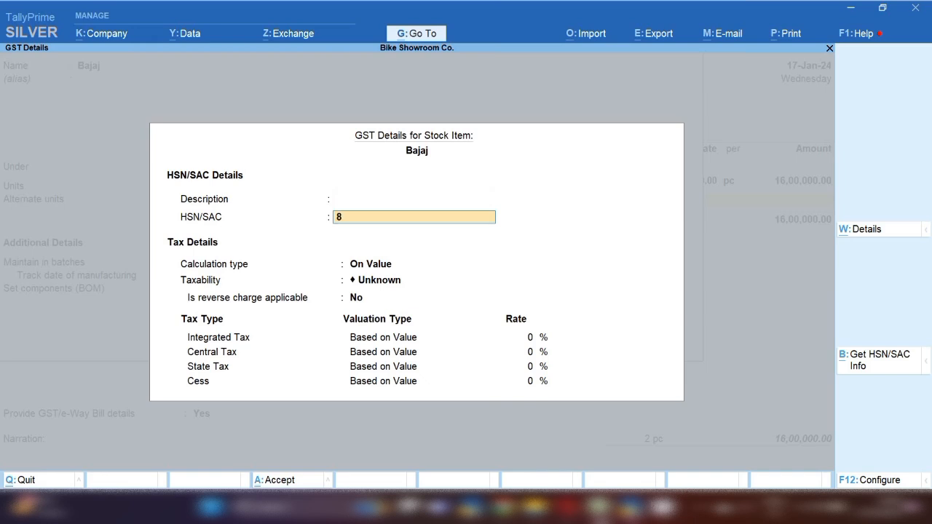
type("711")
key("Return")
key("Return")
key("Down")
key("Down")
key("Down")
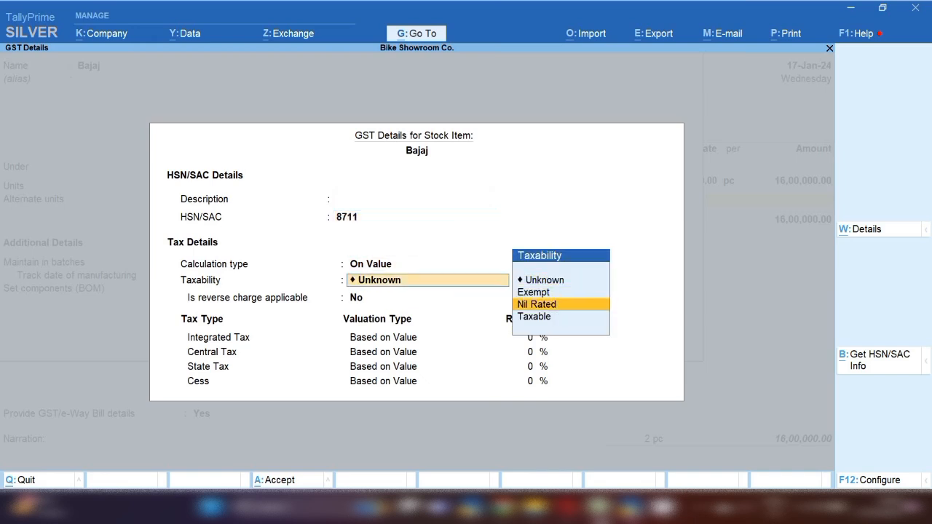
key("Return")
key("Return")
type("28")
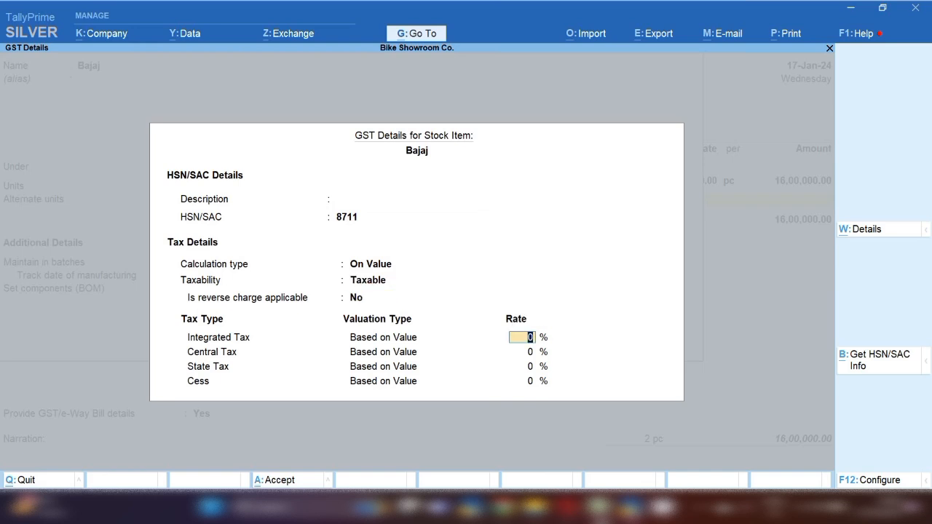
key("Return")
key("ctrl+a")
key("Return")
key("Return")
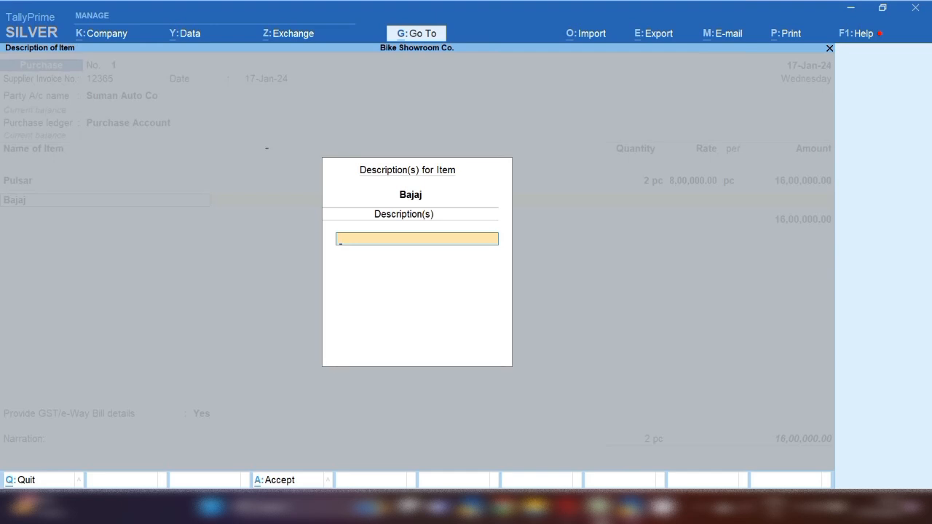
key("Return")
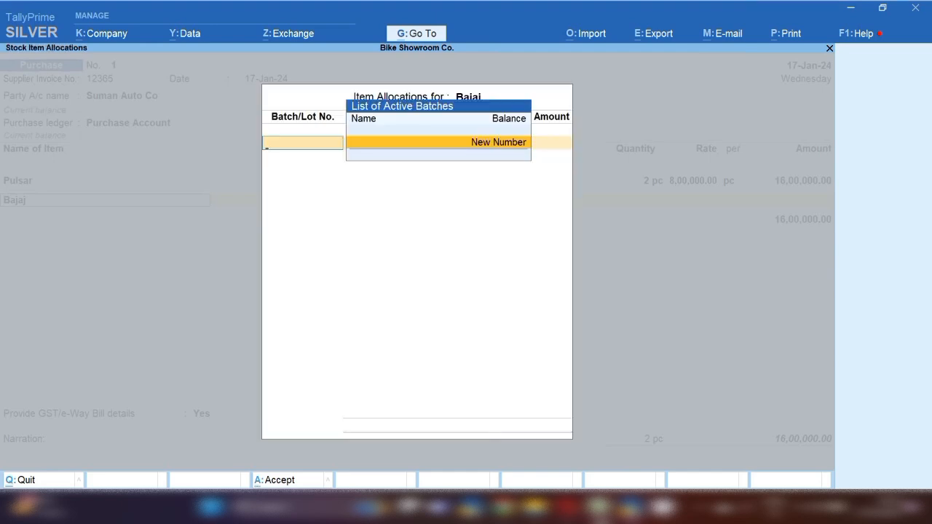
Allocate Bajaj as new batch 987654, 2 pc at 90,000
key("Return")
type("987654")
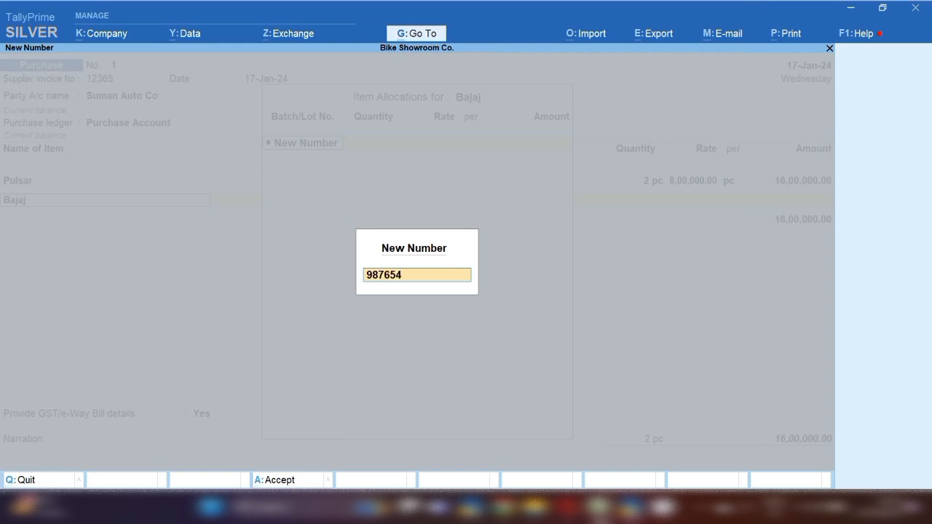
key("Return")
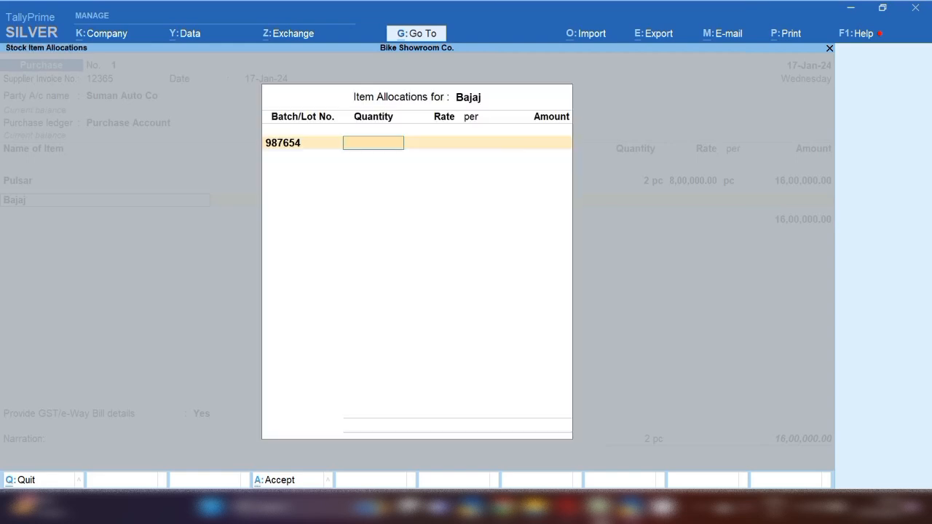
type("2")
key("Return")
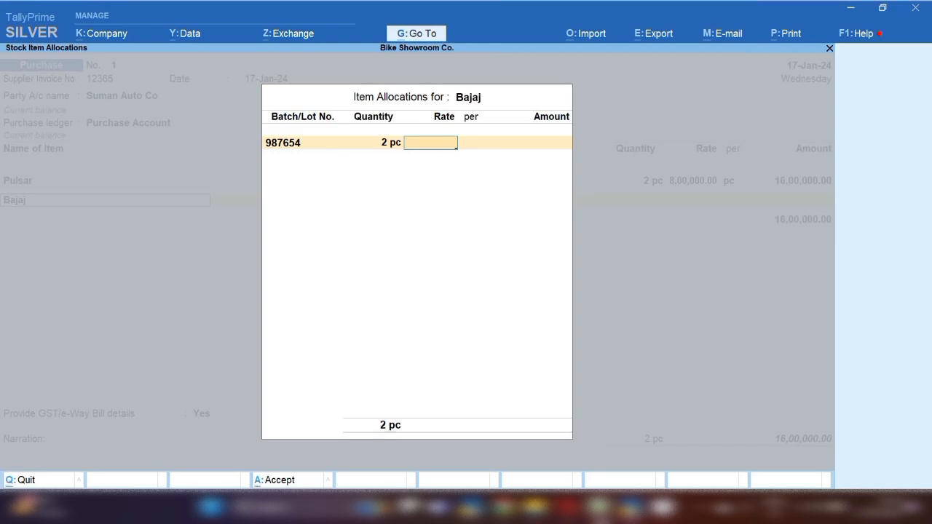
type("90,000")
key("Return")
Close the Bajaj allocation and create stock item Platina under Showroom, measured in pc
key("Return")
key("Return")
key("Return")
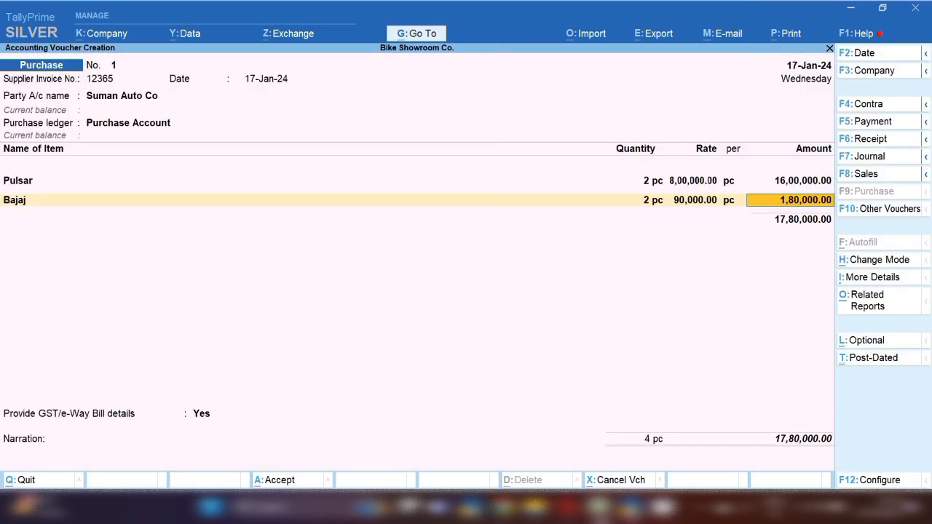
key("Return")
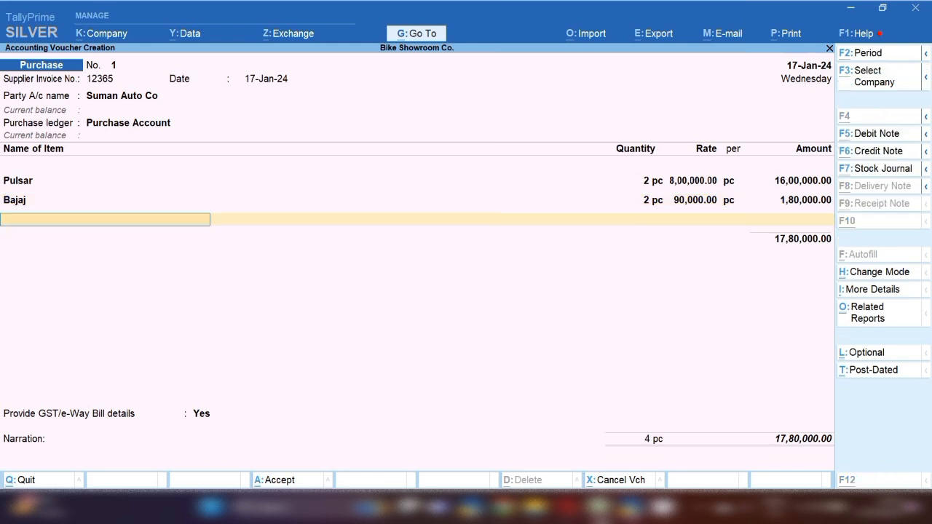
key("alt+c")
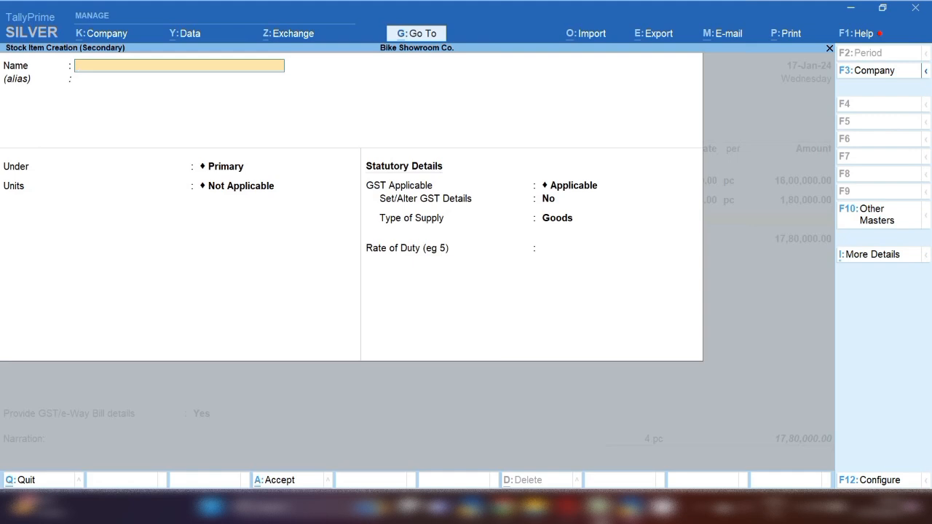
type("Platina")
key("Return")
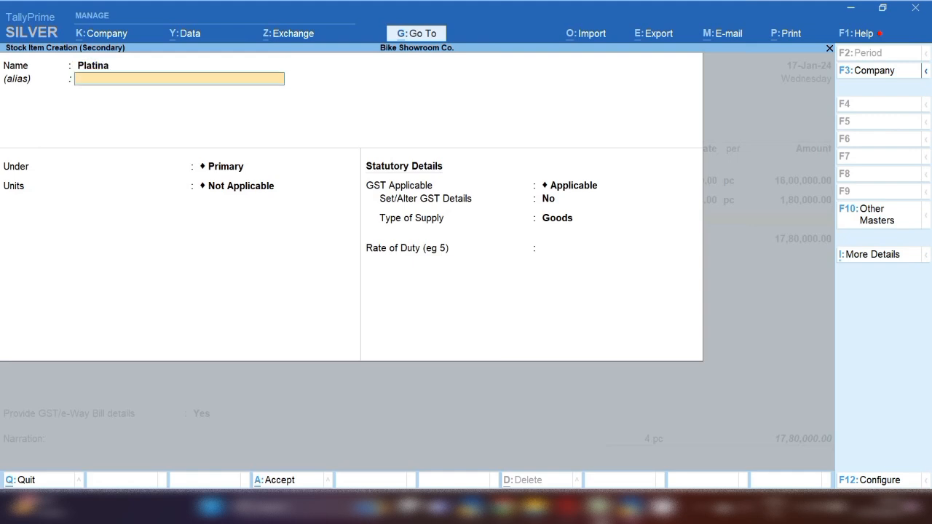
key("Return")
key("Down")
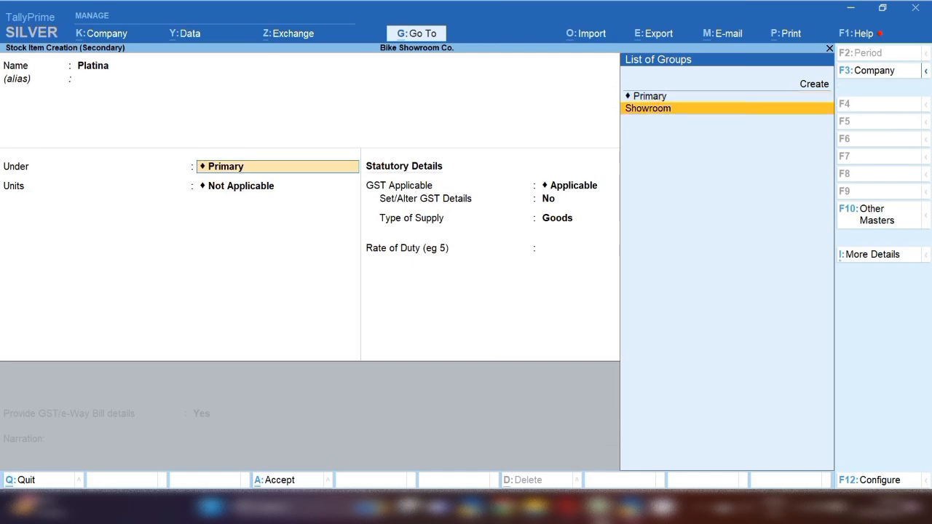
key("Return")
key("Down")
key("Return")
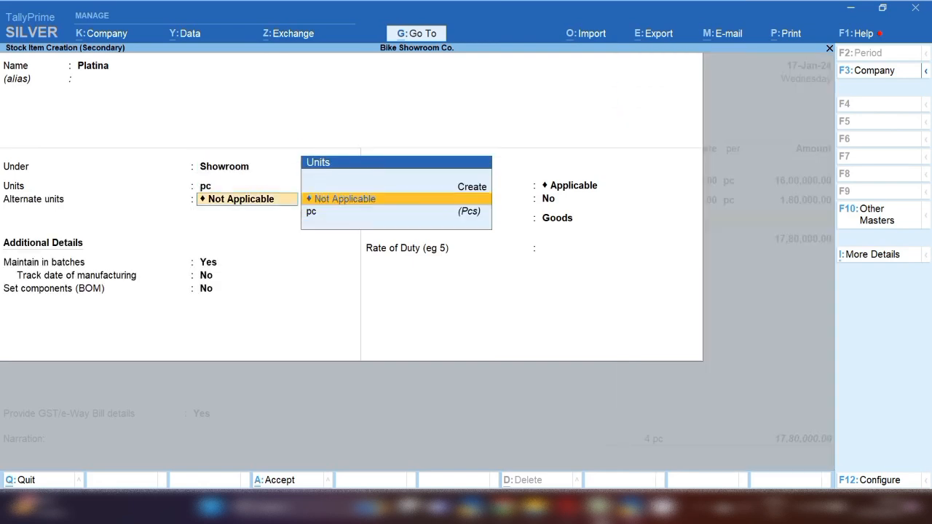
key("Return")
key("Return")
key("Return")
key("Return")
Enable GST for Platina with HSN 8711, taxable, 28% integrated tax, supplied as goods
key("Return")
type("y")
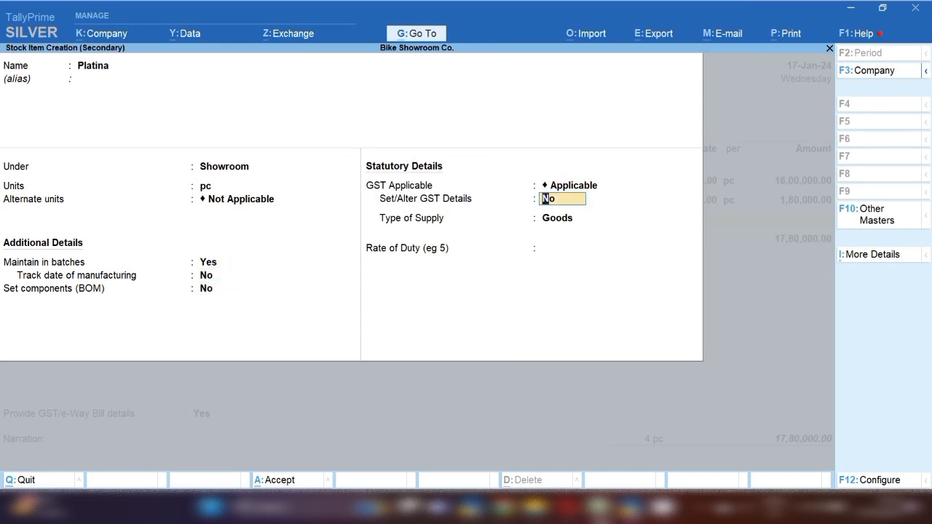
key("Return")
key("Return")
type("8711")
key("Return")
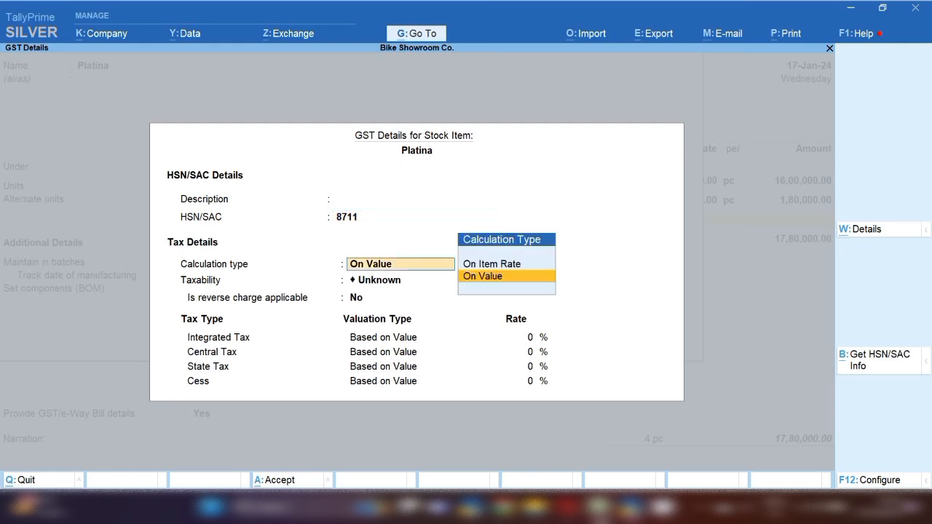
key("Return")
key("Down")
key("Down")
key("Down")
key("Return")
key("Return")
type("28")
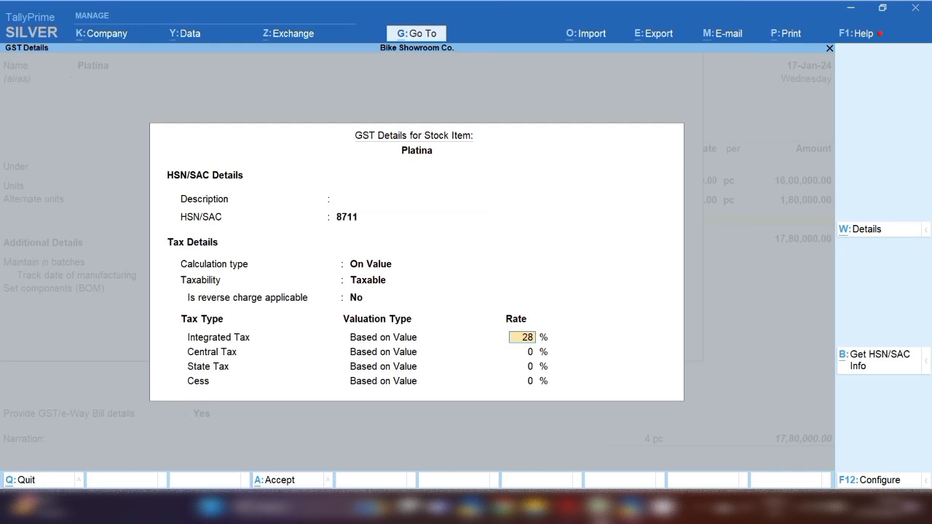
key("Return")
key("Return")
key("Return")
key("Return")
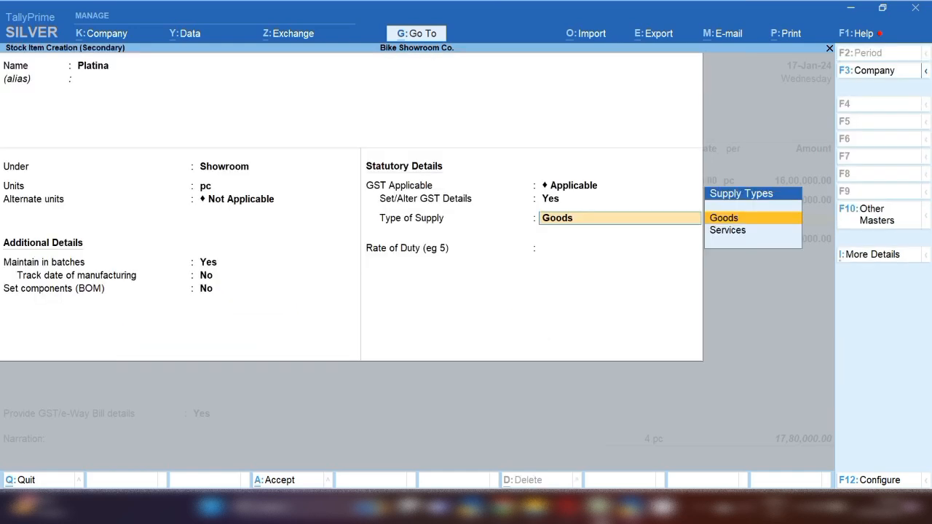
key("Return")
key("Return")
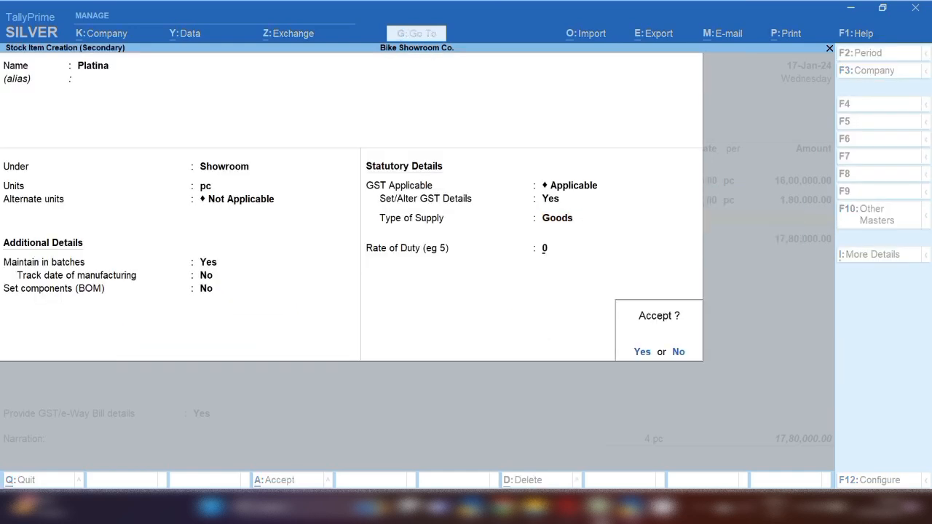
key("Return")
key("Return")
Allocate Platina as batch 6549512, 2 pc at 75,000, and return to the voucher
key("Return")
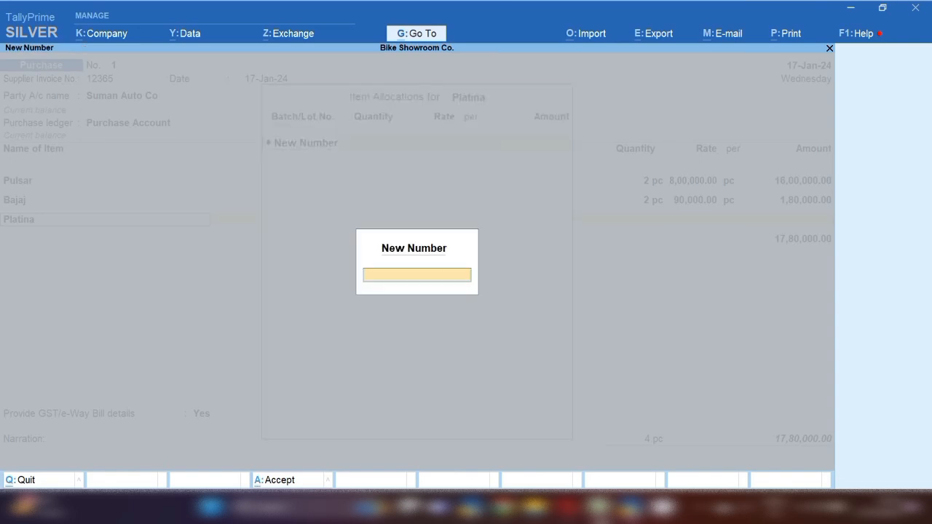
type("6549512")
key("Return")
type("2")
key("Return")
type("75000")
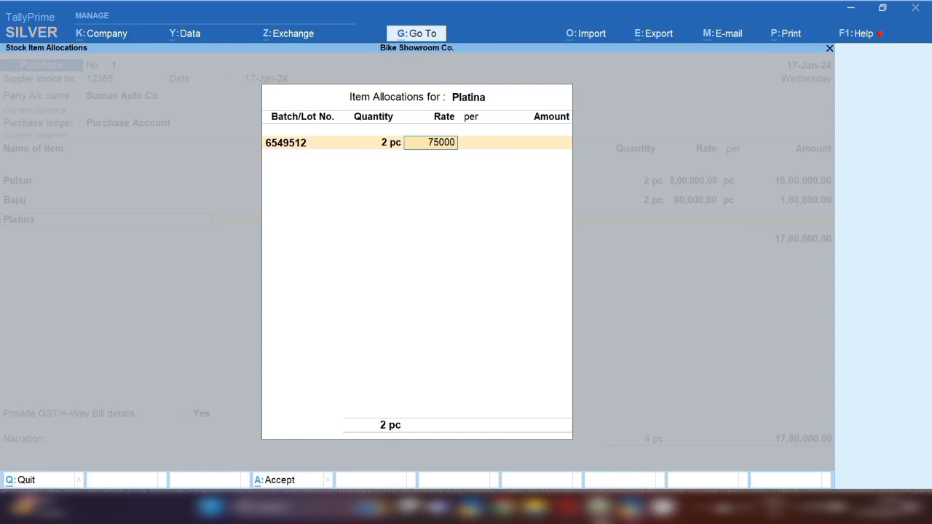
key("Return")
key("Return")
key("Return")
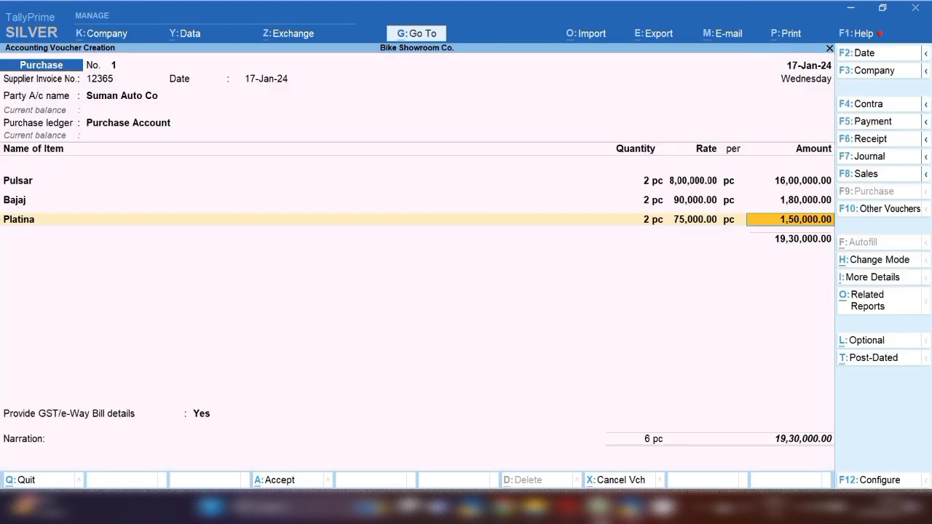
key("Return")
key("Return")
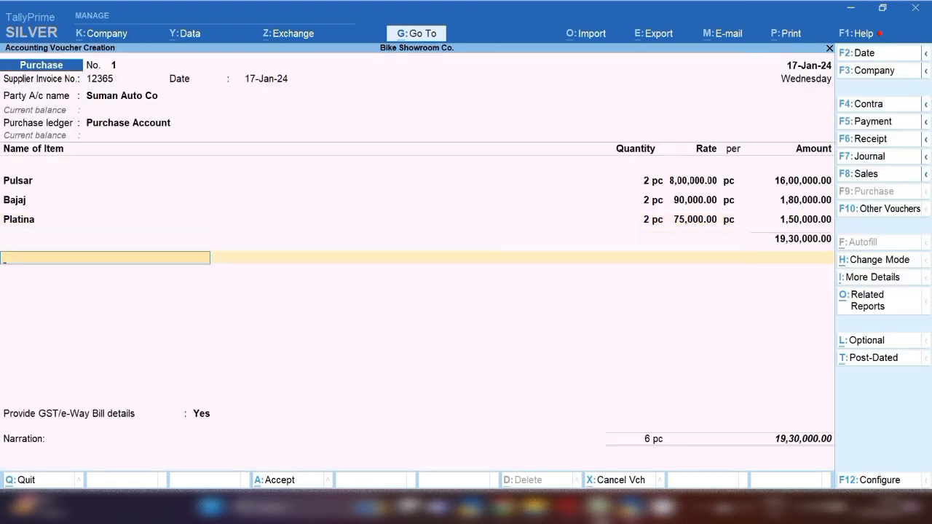
Create ledger Cgst under Duties & Taxes as GST Central Tax and accept it on the voucher
key("alt+c")
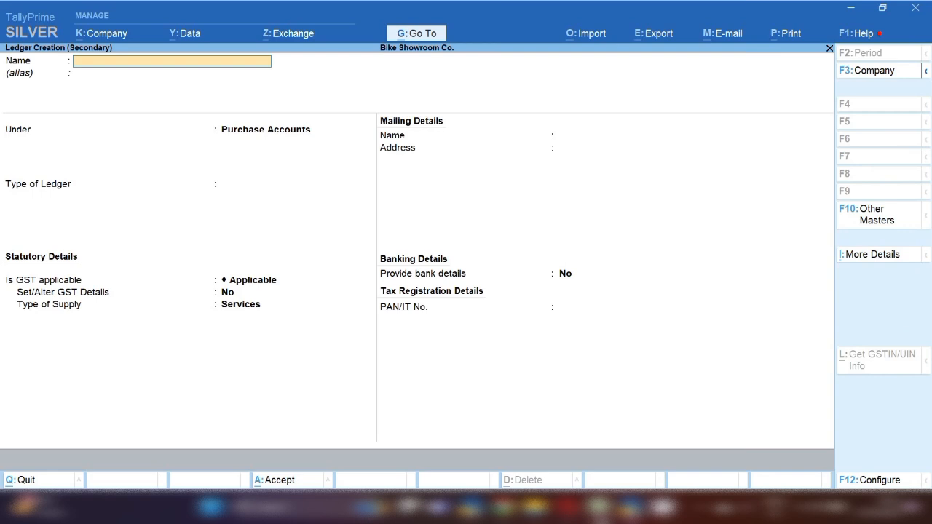
type("Vgst")
key("BackSpace")
key("BackSpace")
key("BackSpace")
type("Cgst")
key("Return")
key("Return")
type("Du")
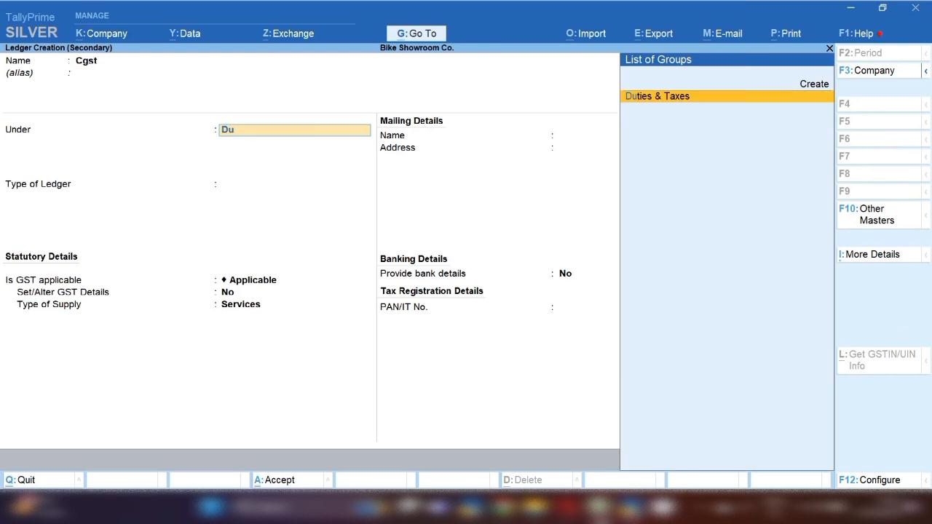
key("Return")
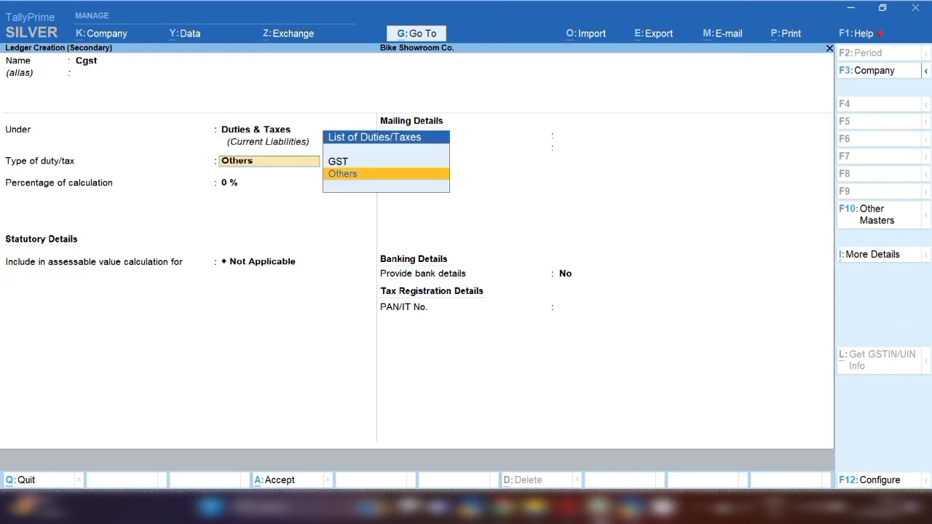
key("Up")
key("Return")
key("Down")
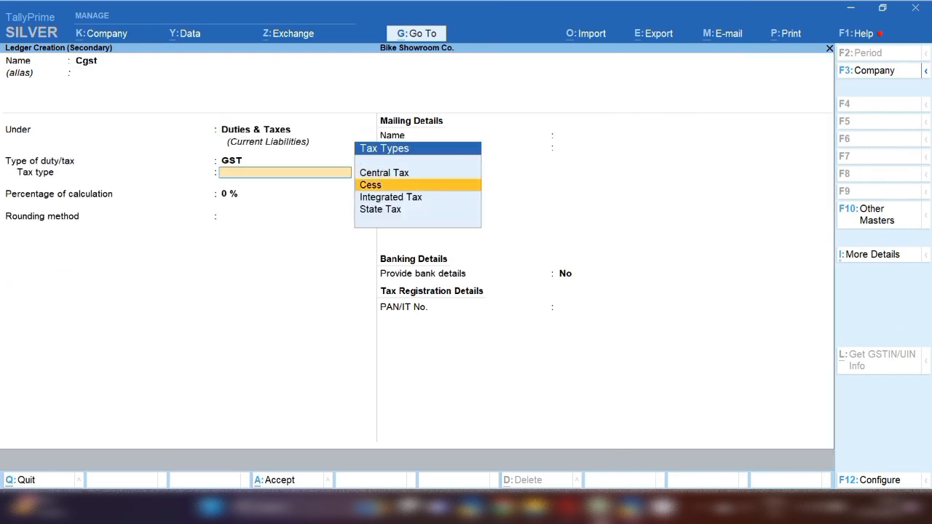
key("Up")
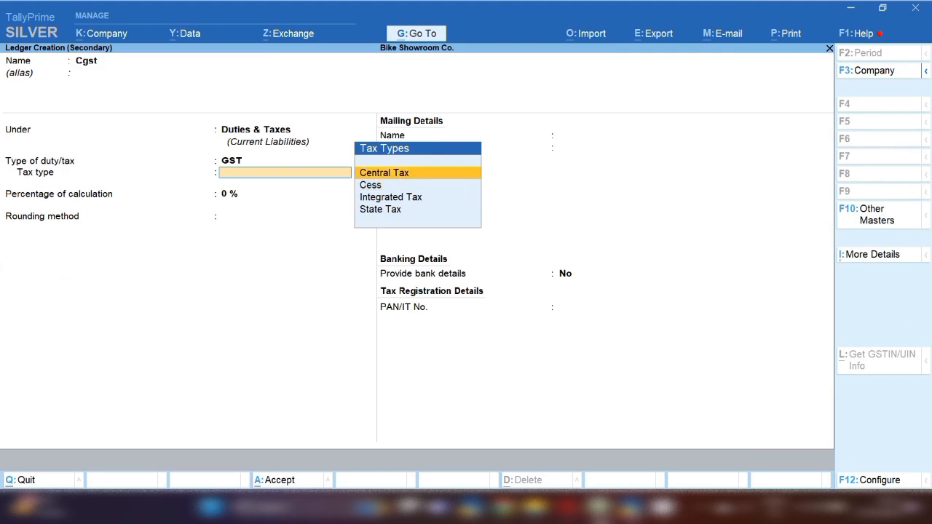
key("Return")
key("ctrl+a")
key("Return")
key("Return")
Create ledger Sgst as a GST State Tax duty ledger
key("alt+c")
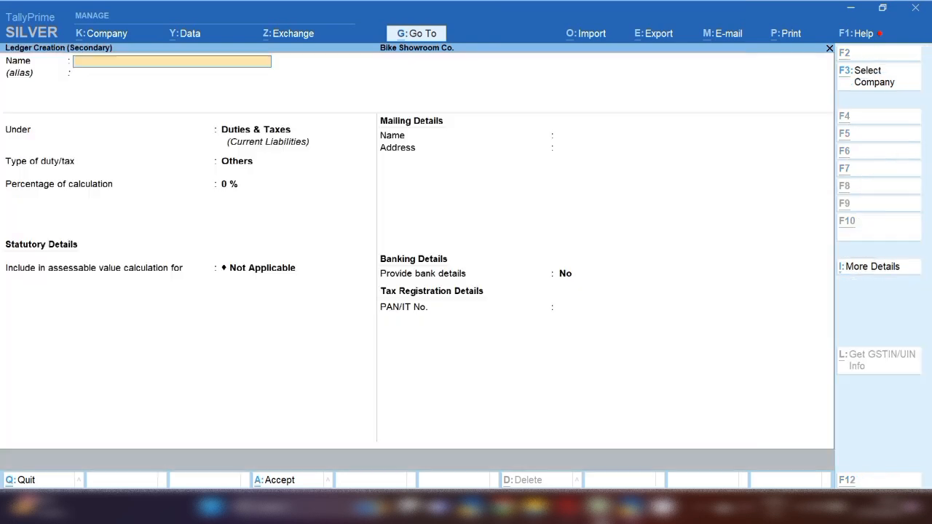
type("Sgst")
key("Return")
key("Return")
key("Return")
key("Up")
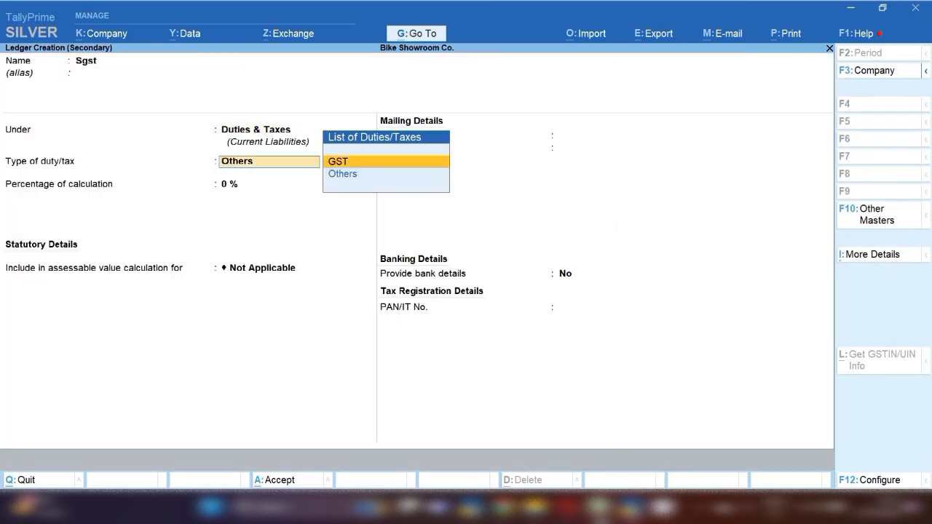
key("Return")
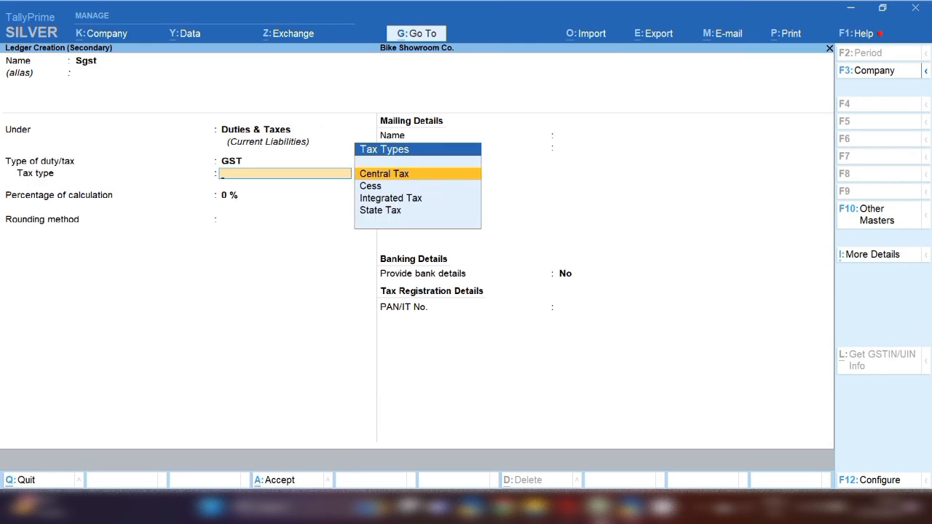
key("Down")
key("Down")
key("Down")
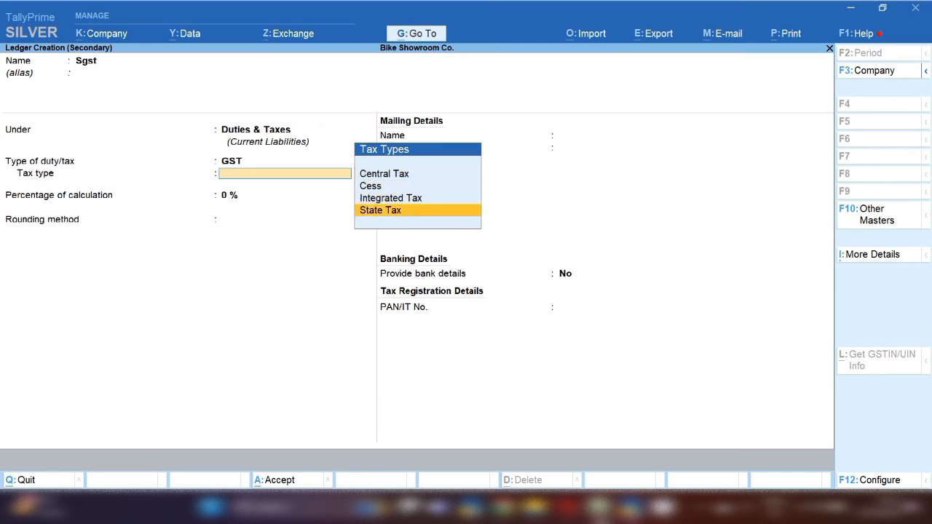
key("Return")
key("Return")
key("Return")
key("Return")
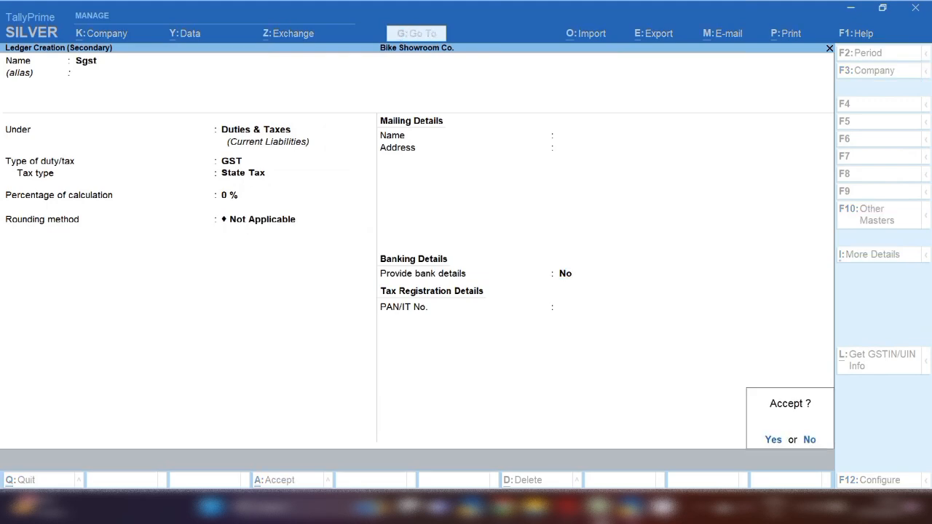
key("Return")
key("Return")
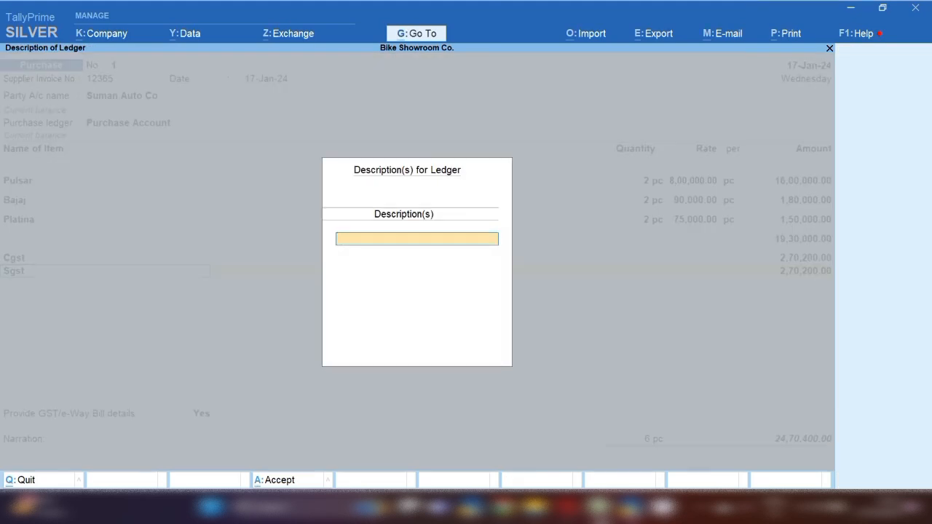
Accept the Sgst amount of 2,70,200, bringing the voucher to 24,70,400, and begin another ledger
key("Return")
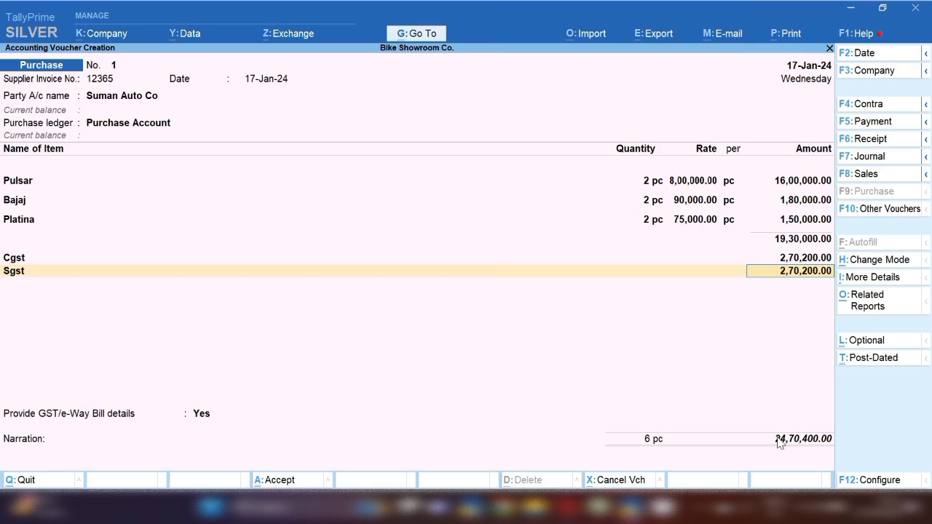
key("Return")
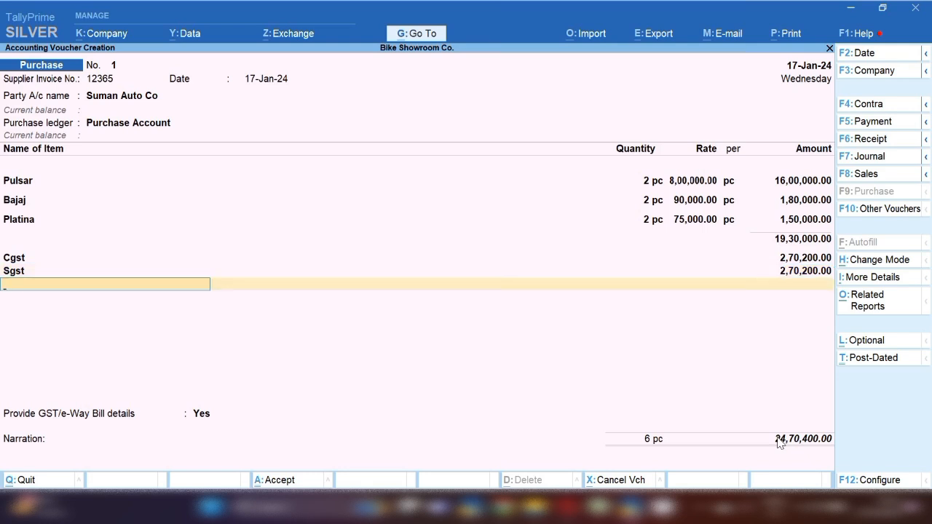
key("alt+c")
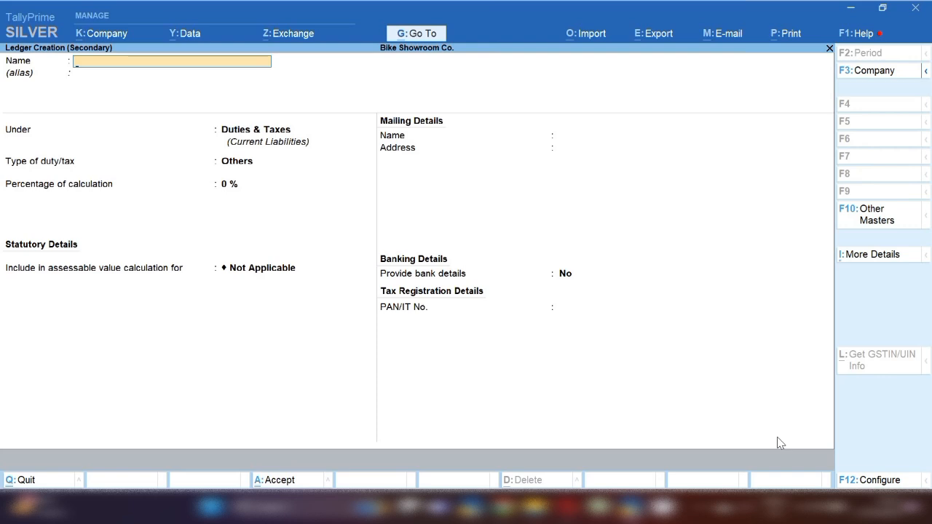
Name the new ledger TCS, place it under Current Assets, and save it onto the voucher
type("Tcs")
key("BackSpace")
key("BackSpace")
type("CS")
key("Return")
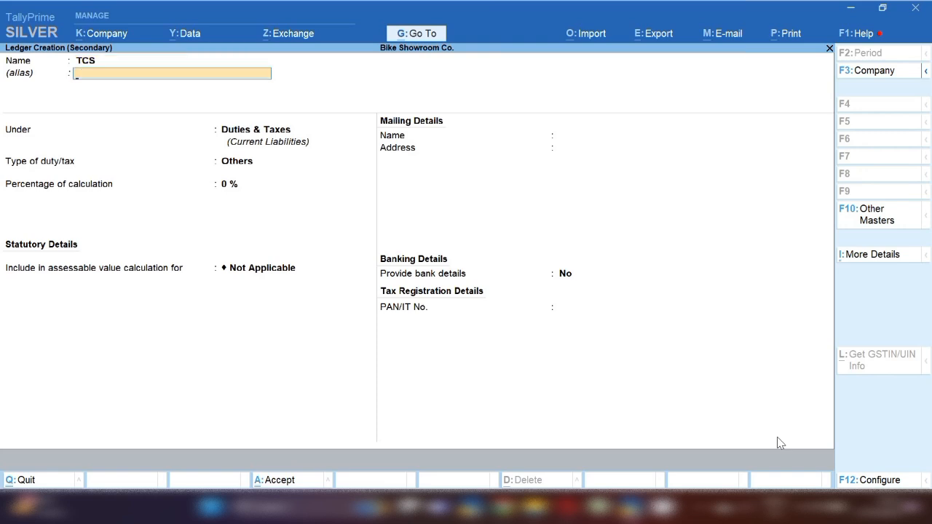
key("Return")
type("CU")
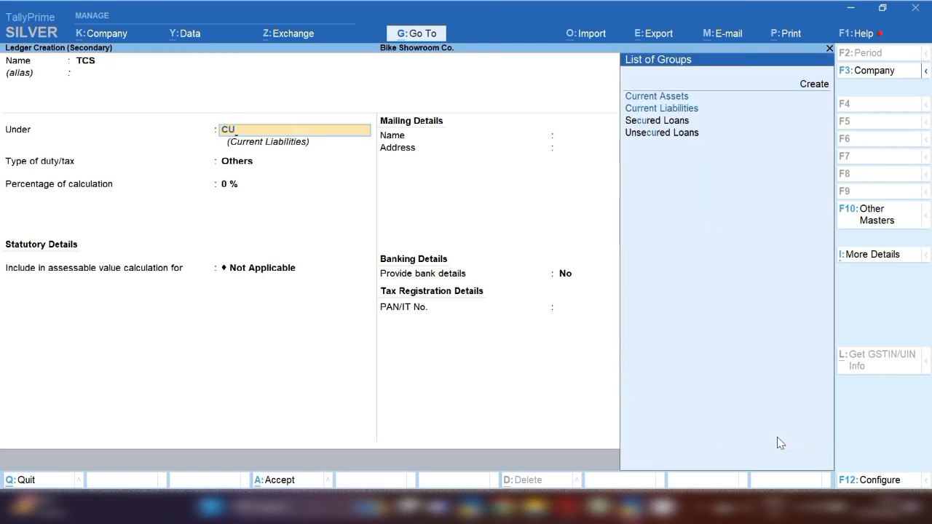
key("Down")
key("Up")
key("Return")
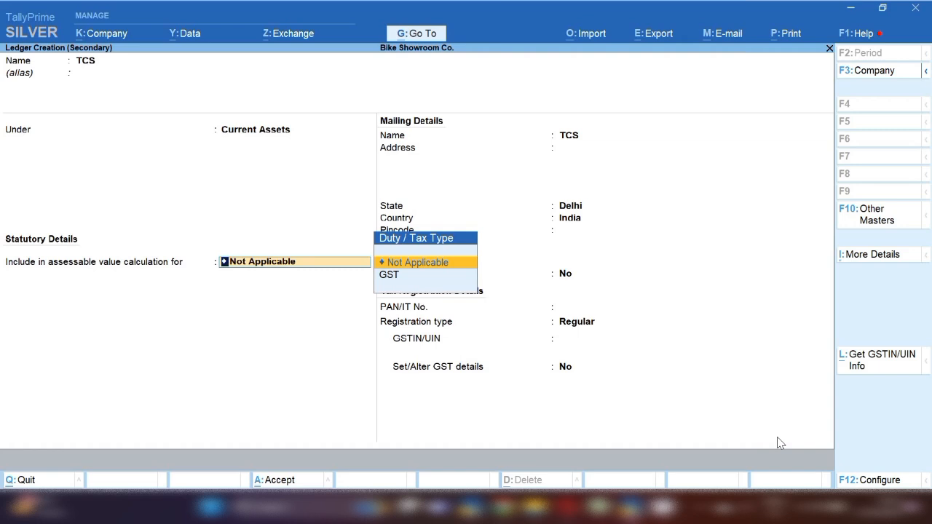
key("Return")
key("Return")
key("Return")
key("Return")
key("Return")
key("Return")
key("Return")
key("Return")
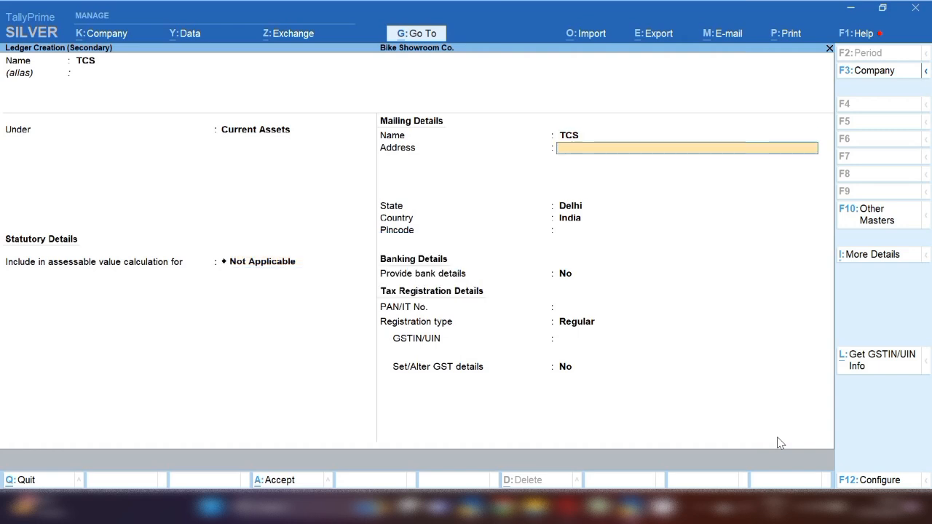
key("Return")
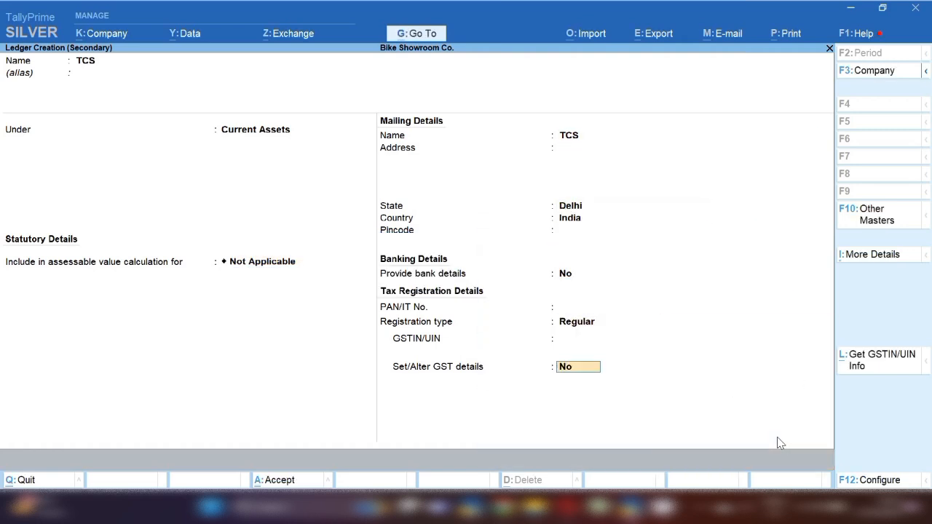
key("Return")
key("Return")
key("Return")
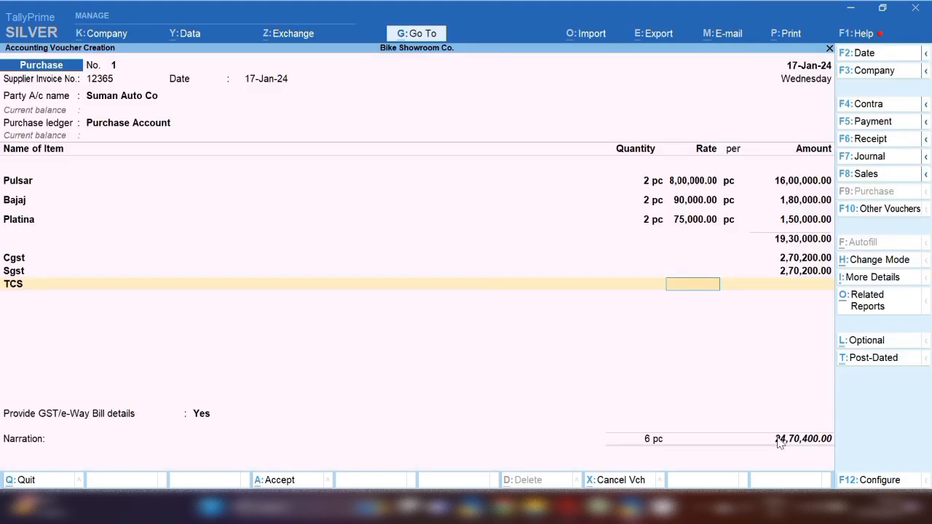
key("Return")
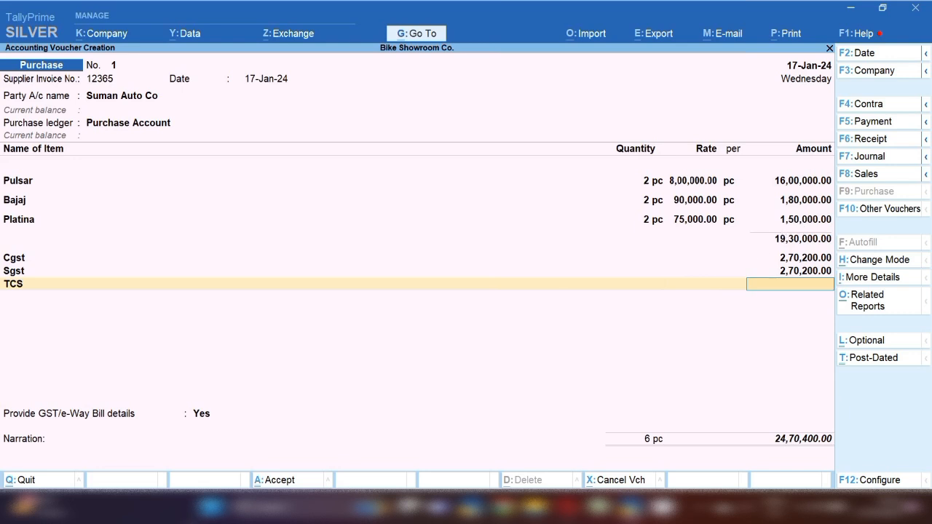
Calculate 0.1% of 19,30,000 in the calculator to enter 1,930 as TCS, then close the calculator
key("ctrl+n")
type("1930")
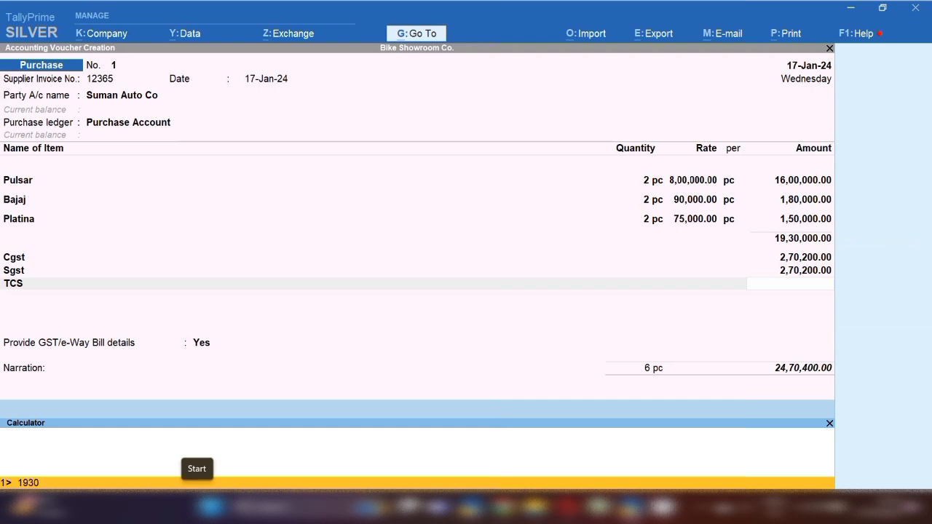
type("000*0.1/100")
key("Return")
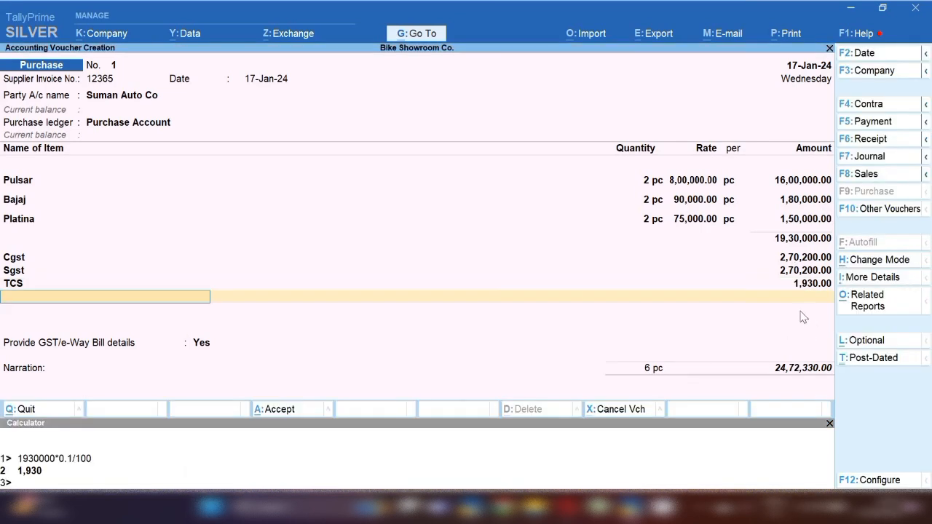
left_click(830, 424)
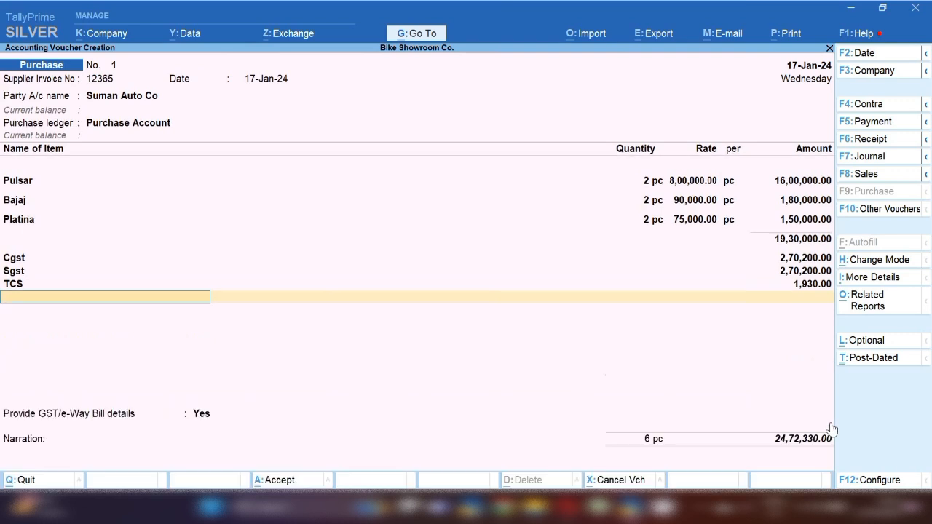
Save voucher 1, then start voucher 2 dated 18-Jan-24, invoice 5544, with new party SHIVE AUTOMOBILE CO
left_click(274, 482)
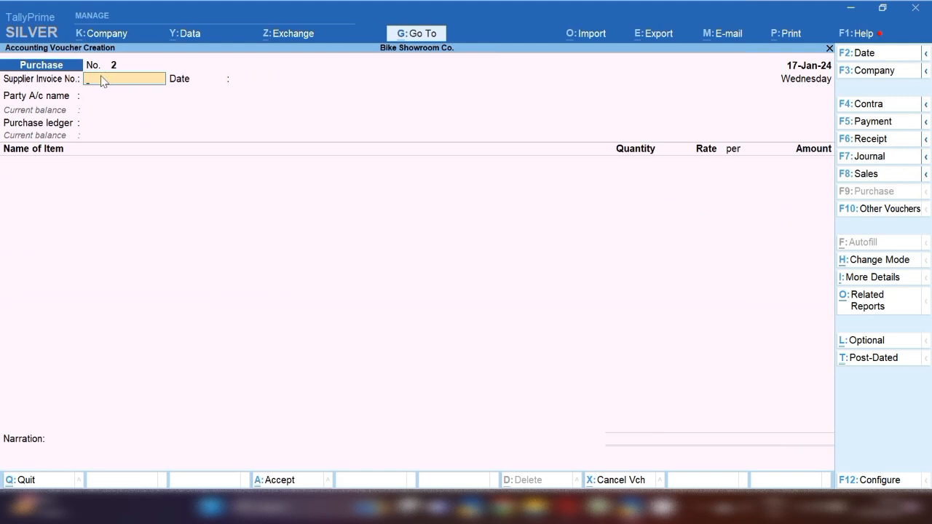
key("F2")
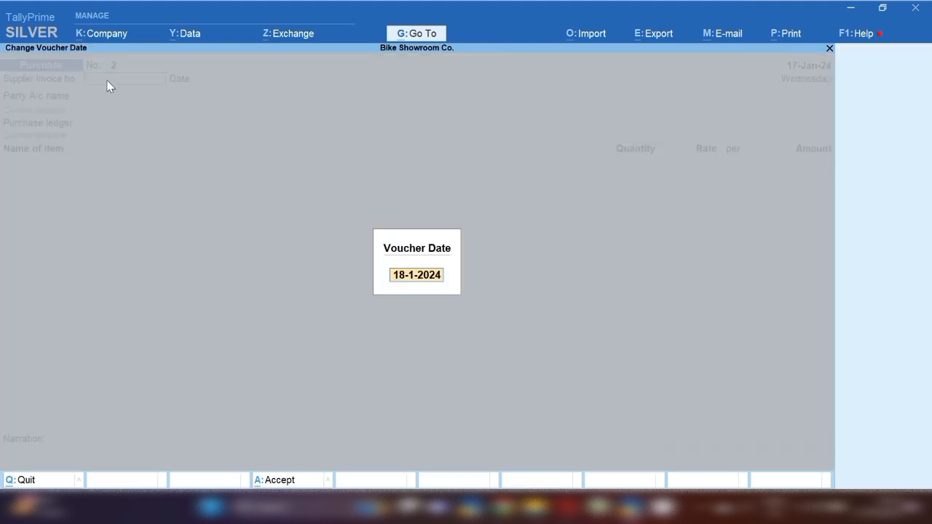
key("Return")
type("5544")
key("Return")
key("Return")
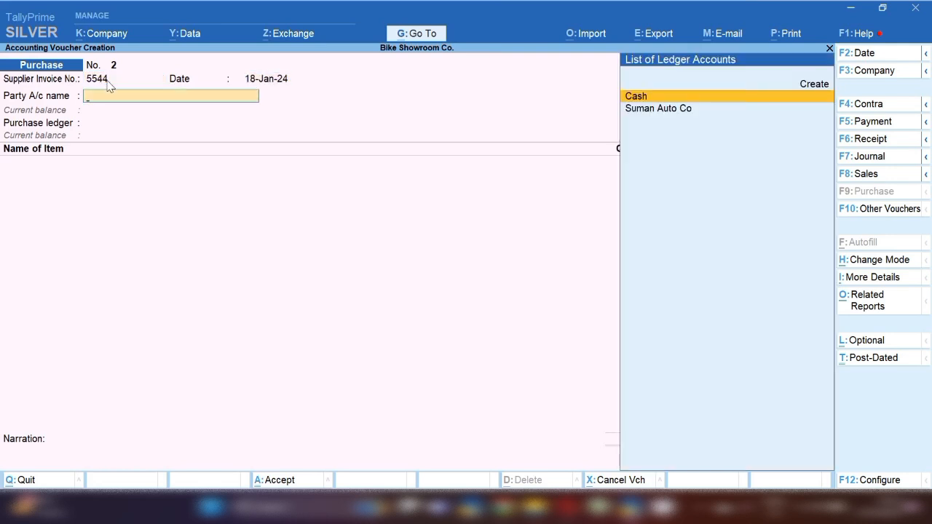
key("alt+c")
type("SHIVE AUTOMOBILE CO")
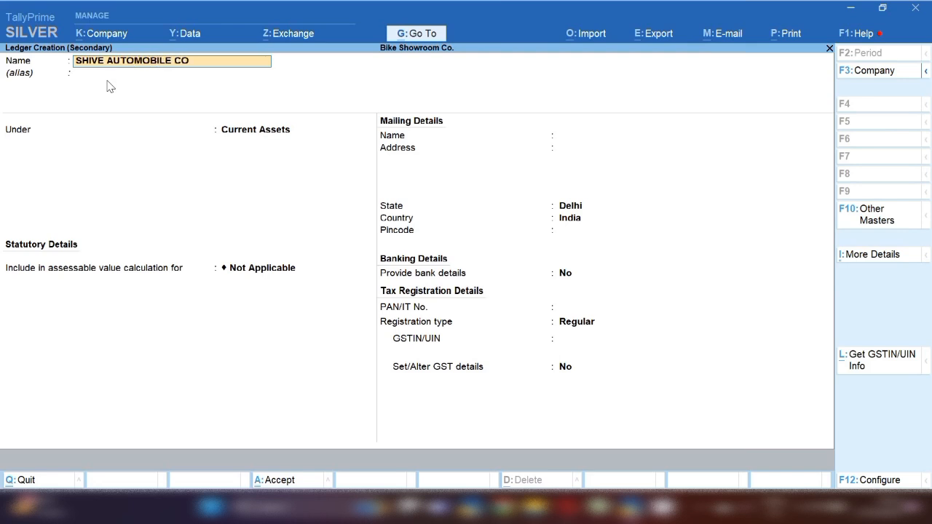
Save SHIVE AUTOMOBILE CO under Sundry Creditors with state Delhi and proceed into its party details
key("Return")
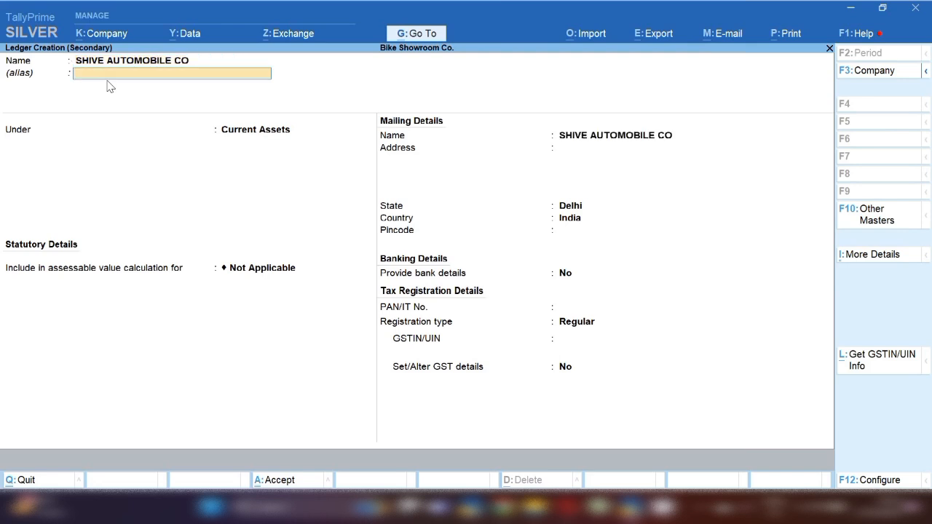
key("Return")
type("SUN")
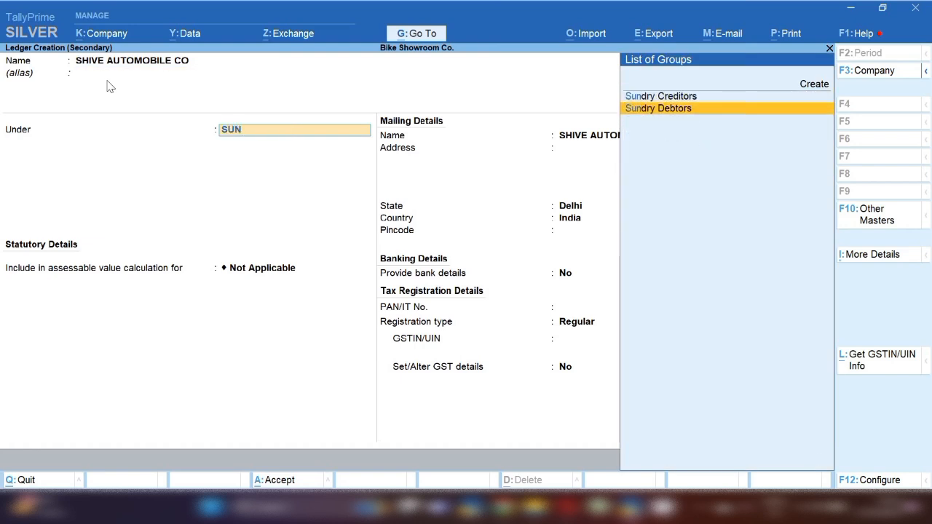
key("Return")
key("Return")
key("Return")
key("Return")
key("Return")
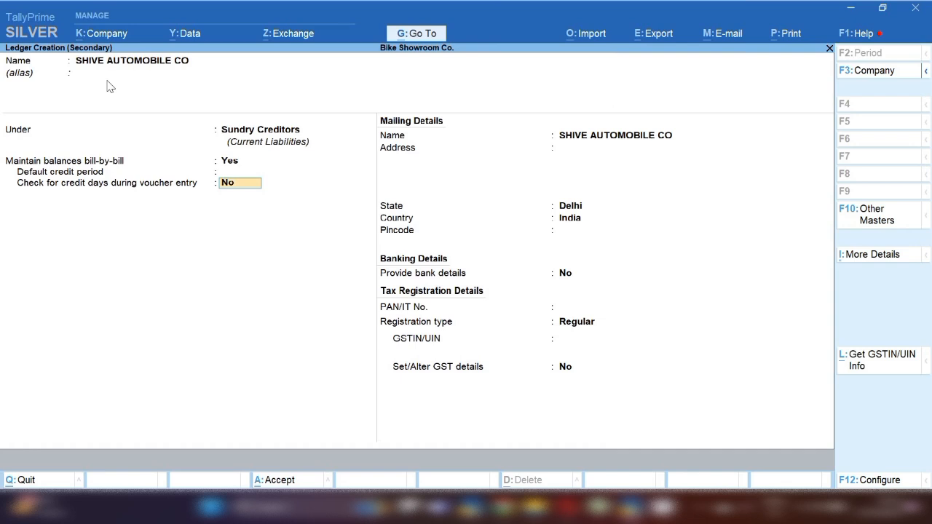
key("Return")
key("Return")
key("Return")
key("Return")
key("Return")
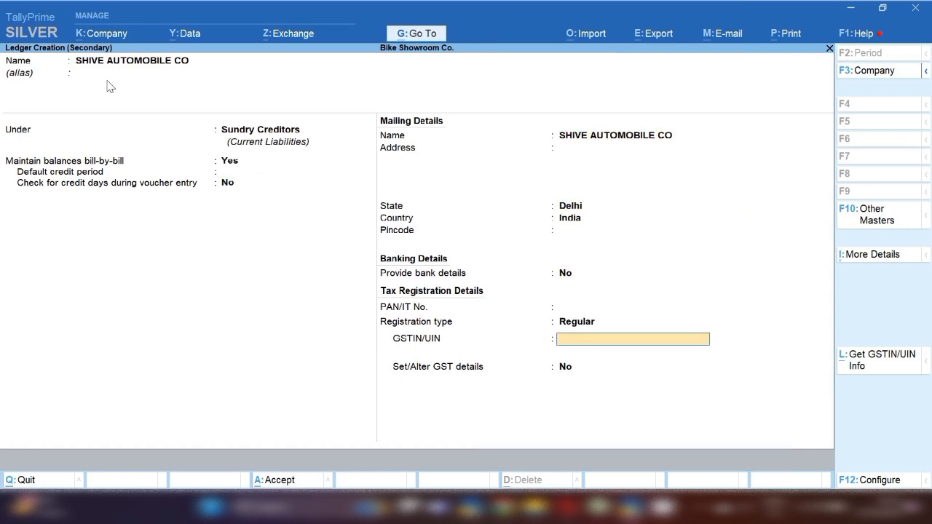
key("Return")
key("Return")
key("Return")
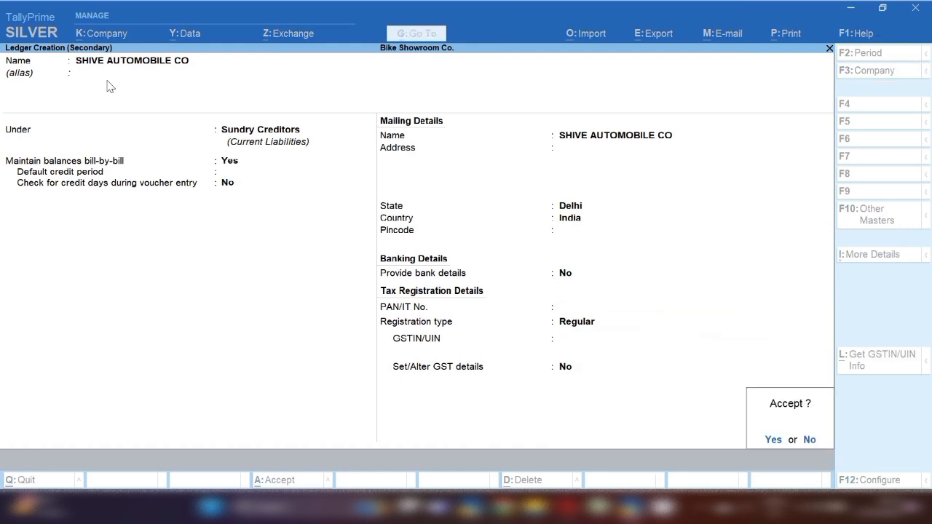
key("Return")
key("Return")
key("Return")
key("Return")
key("Return")
key("Return")
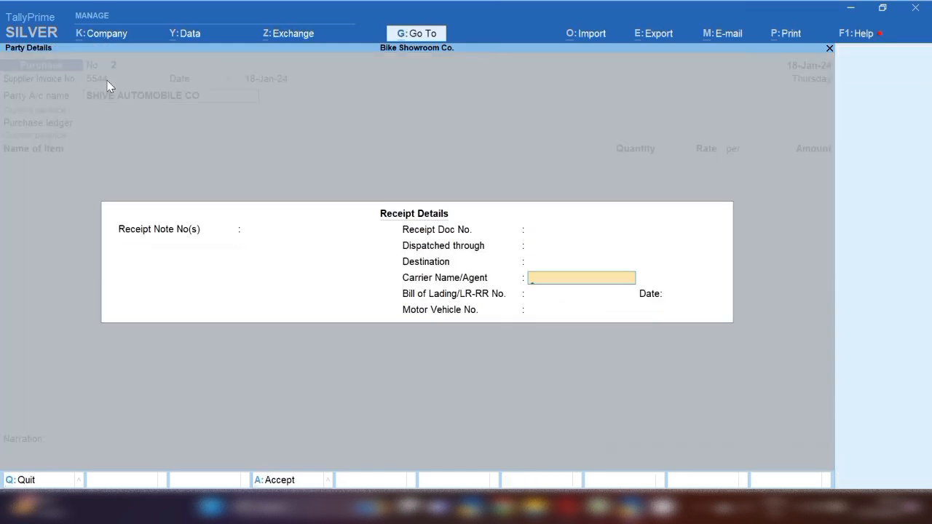
key("Return")
key("Return")
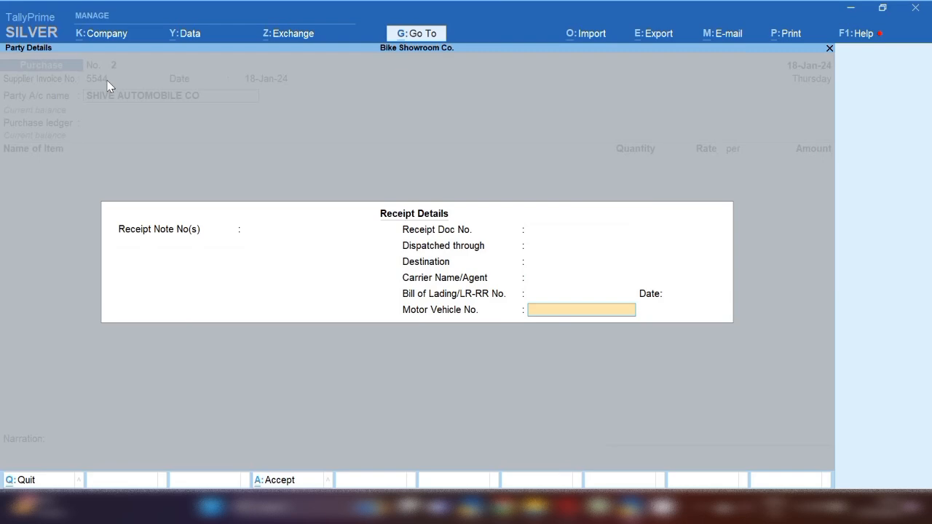
key("Return")
key("Return")
key("Return")
key("Return")
key("Return")
key("Return")
key("Return")
key("Return")
key("Return")
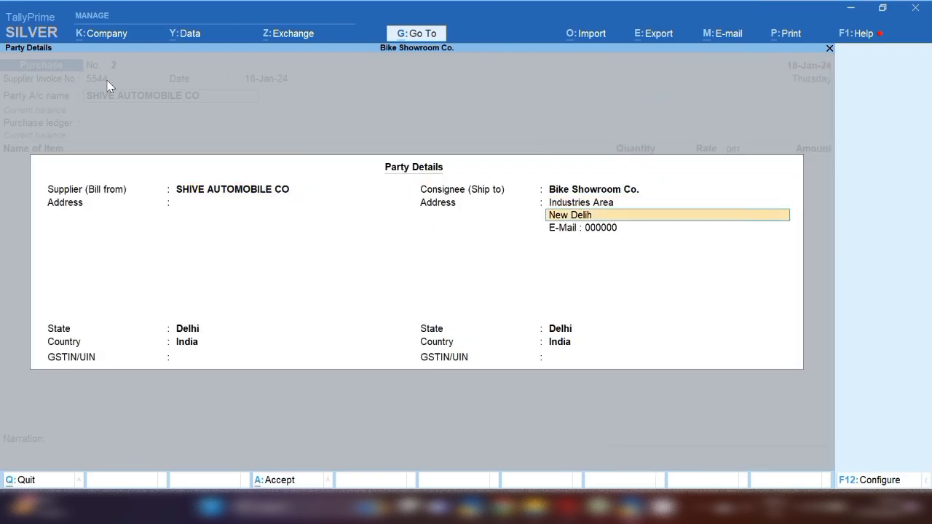
Create stock item S123698754 in a new Workshop group, counted in pc with batches off
key("Return")
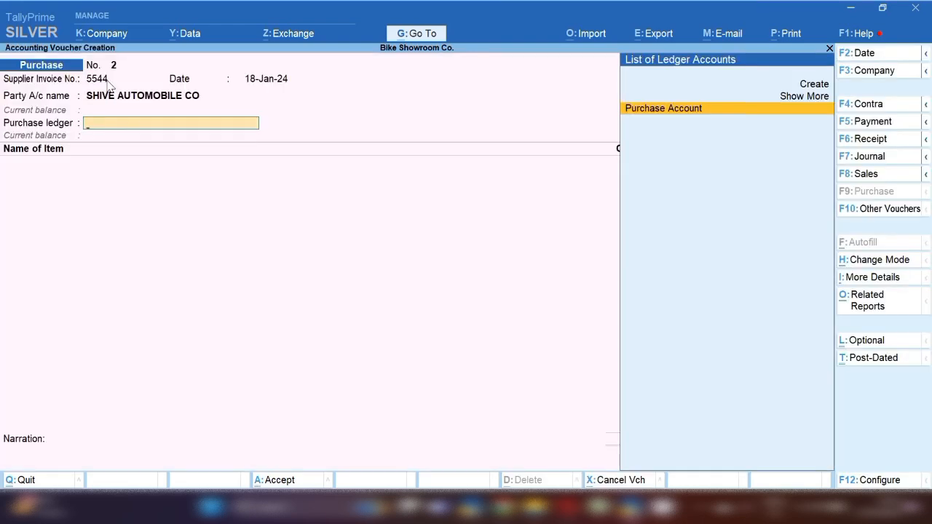
key("Return")
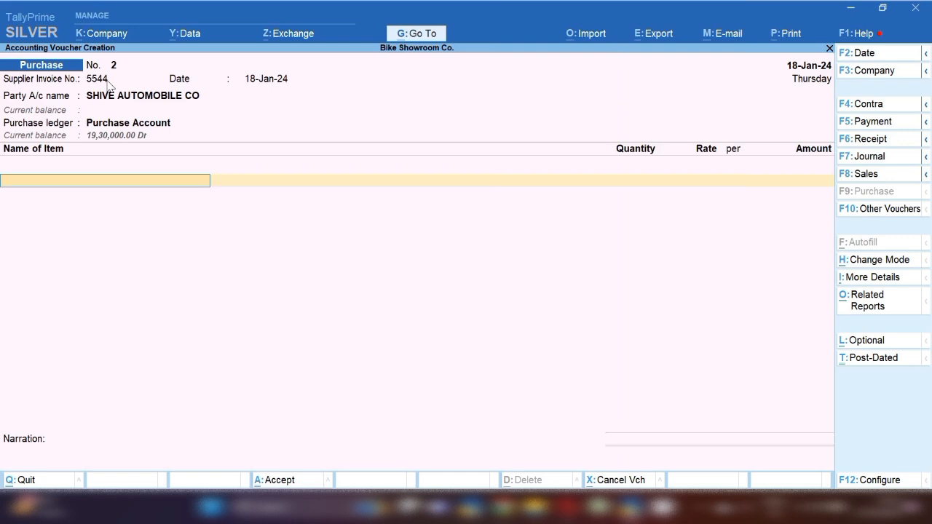
key("alt+c")
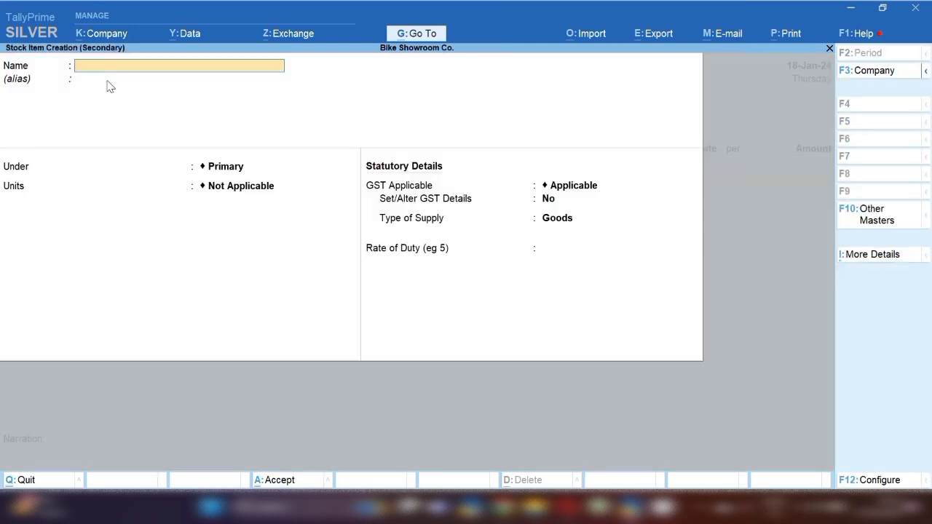
type("S123698754")
key("Return")
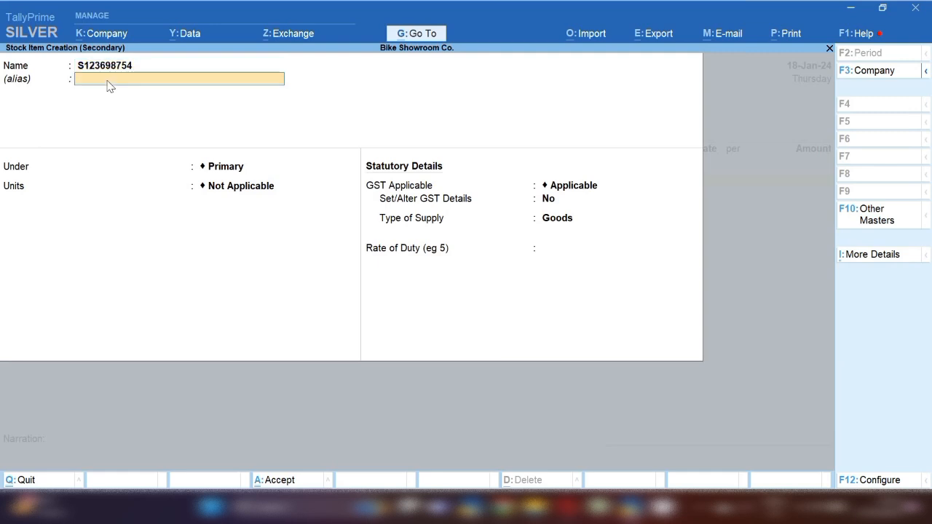
key("Return")
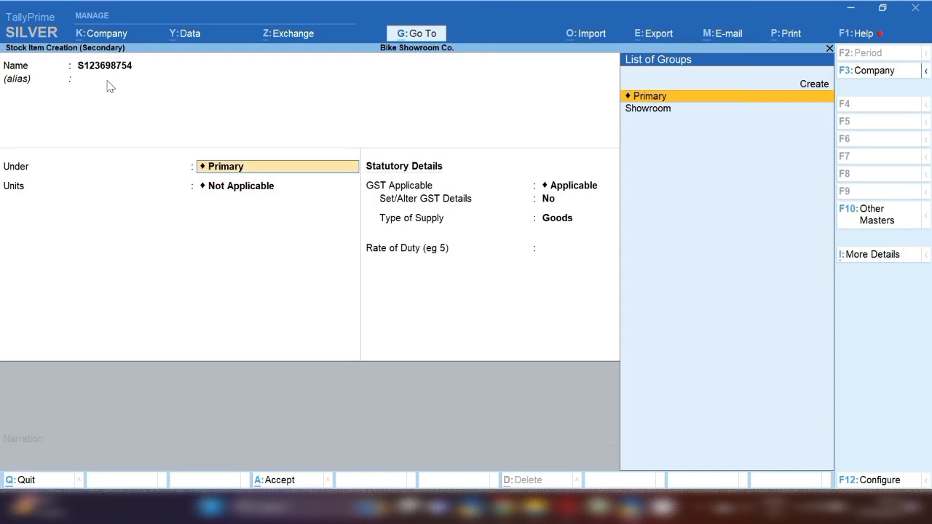
key("alt+c")
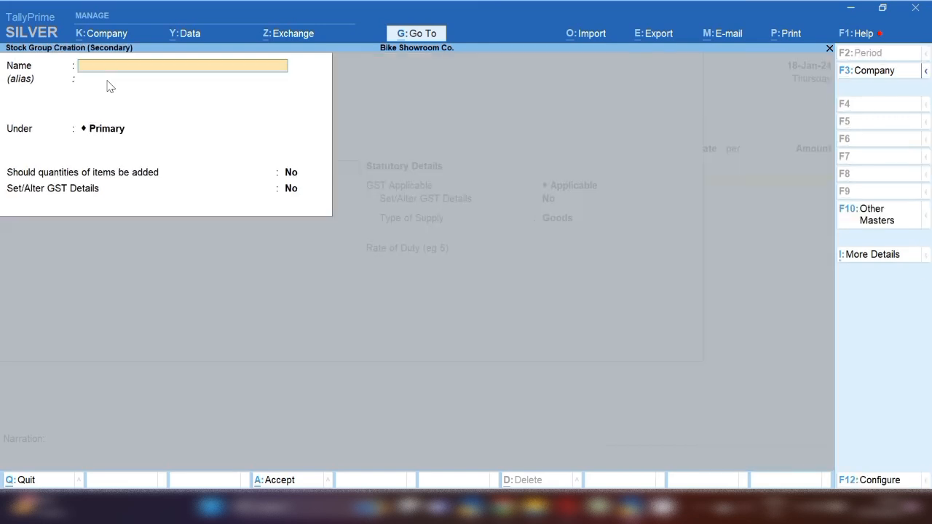
type("WRO")
key("BackSpace")
key("BackSpace")
type("orkshop")
key("Return")
key("Return")
key("Return")
key("Return")
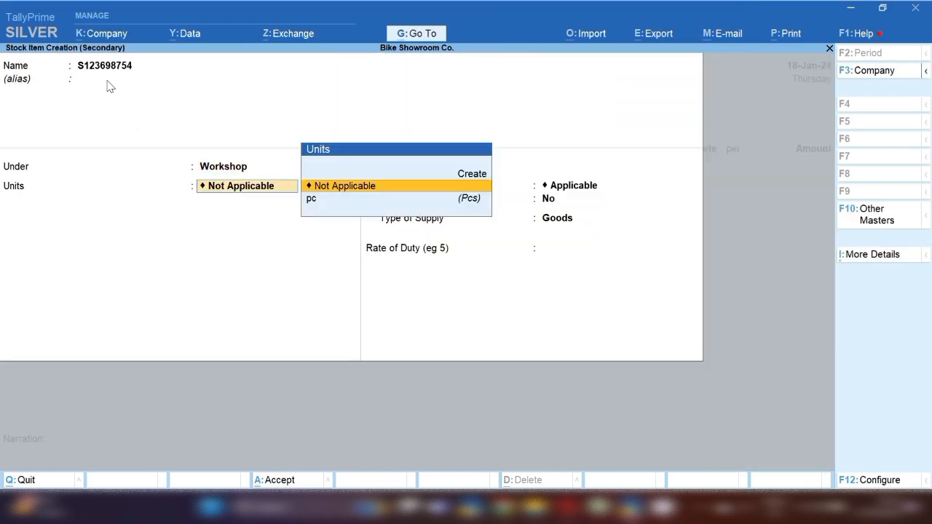
key("Down")
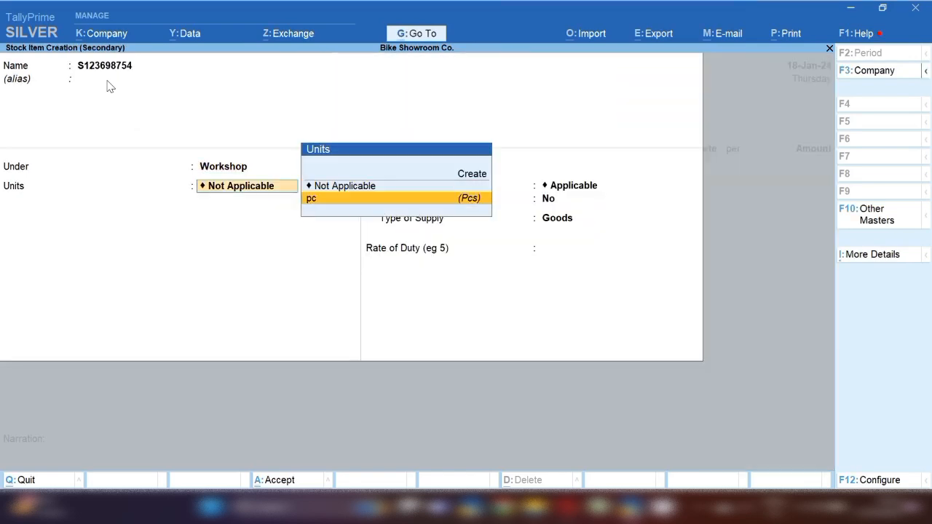
key("Return")
key("Return")
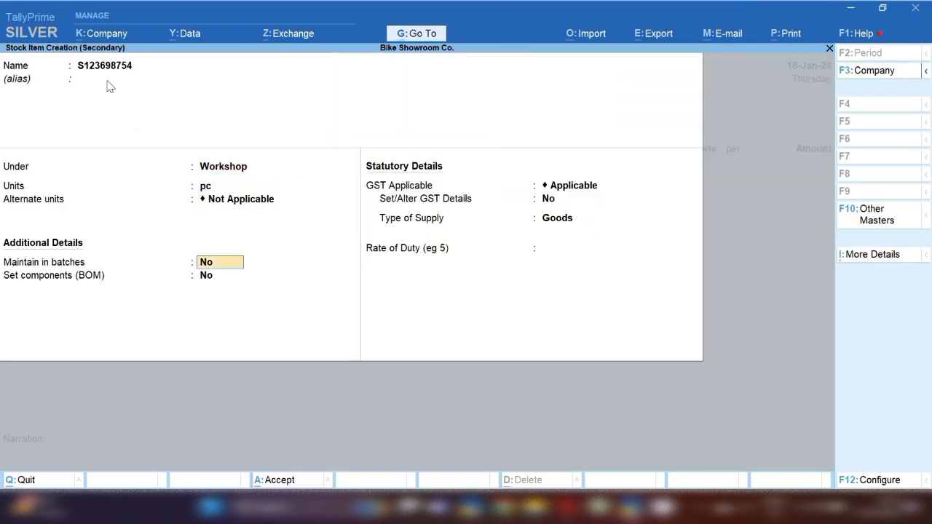
key("Return")
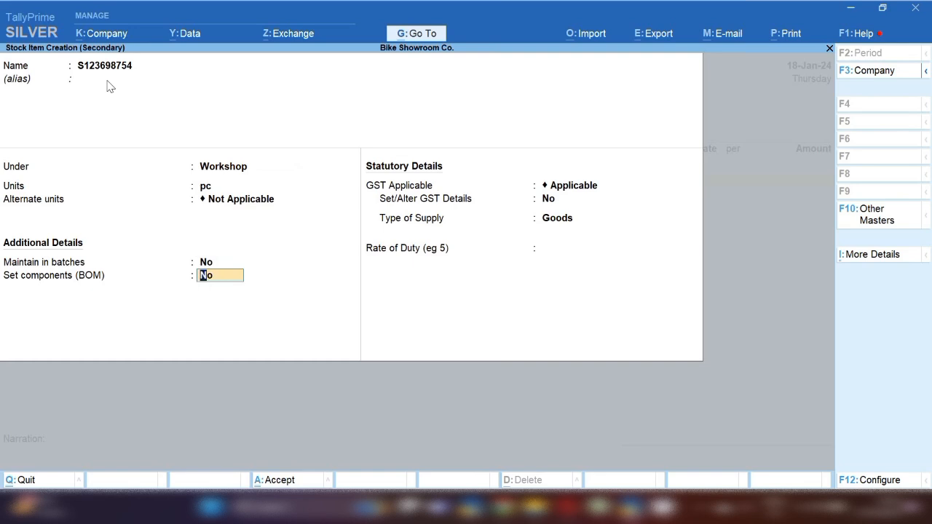
key("Return")
Set S123698754's GST details: HSN 8714, taxable, 18% rate, supplied as goods
key("Return")
type("y")
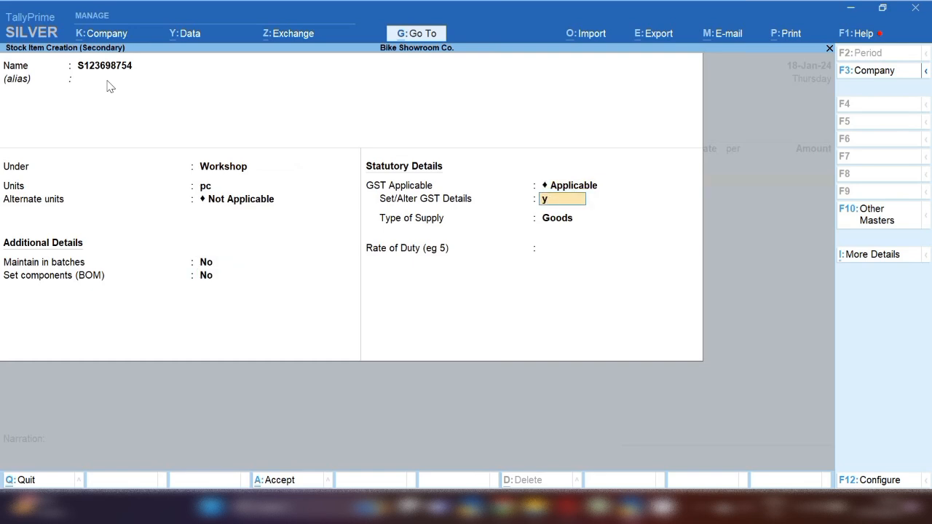
key("Return")
key("Return")
key("Return")
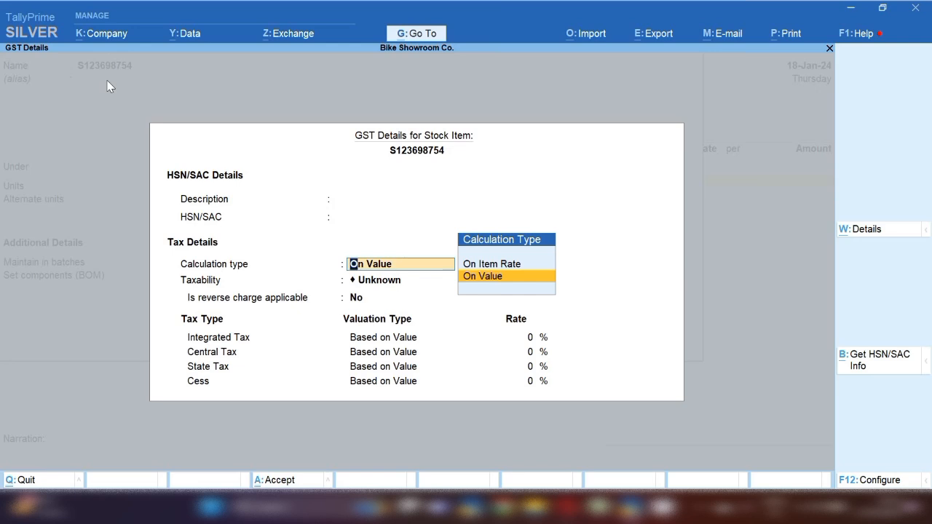
key("BackSpace")
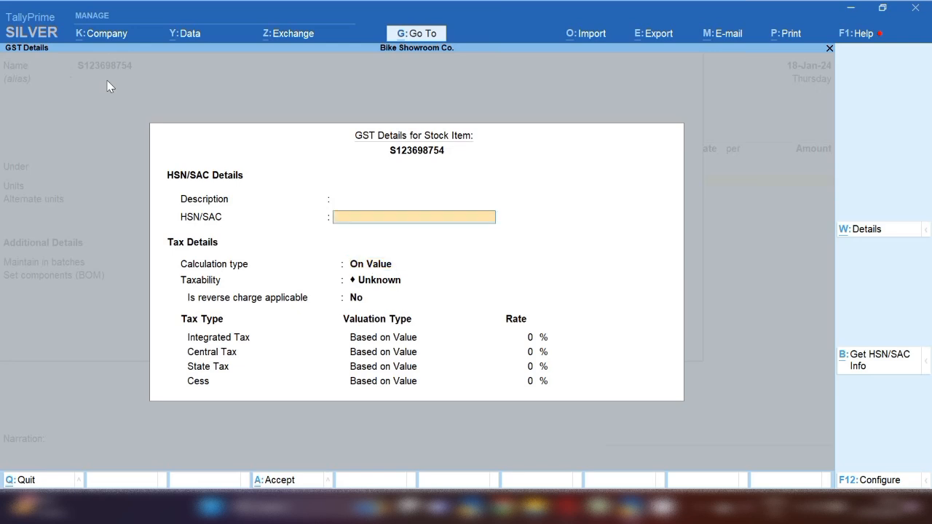
type("8714")
key("Return")
key("Return")
key("Down")
key("Down")
key("Down")
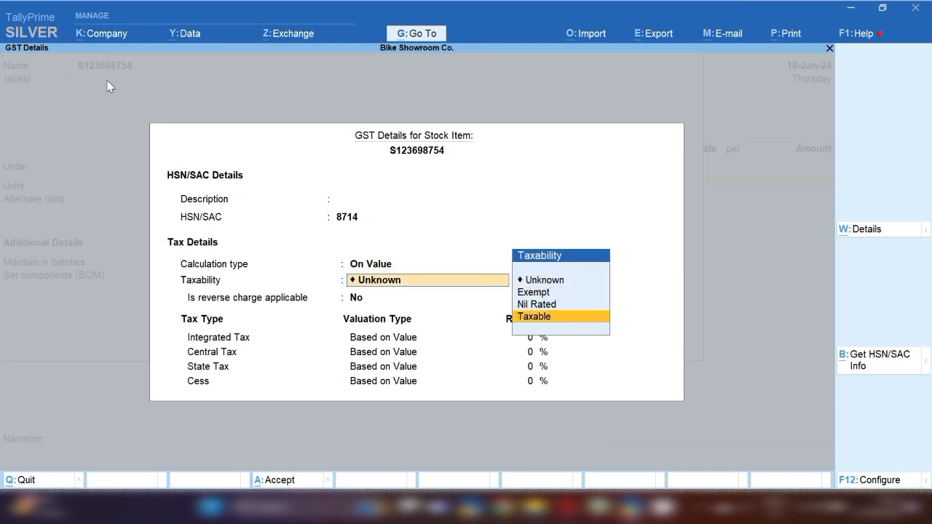
key("Return")
key("Return")
type("18")
key("Return")
key("Return")
key("Return")
key("Return")
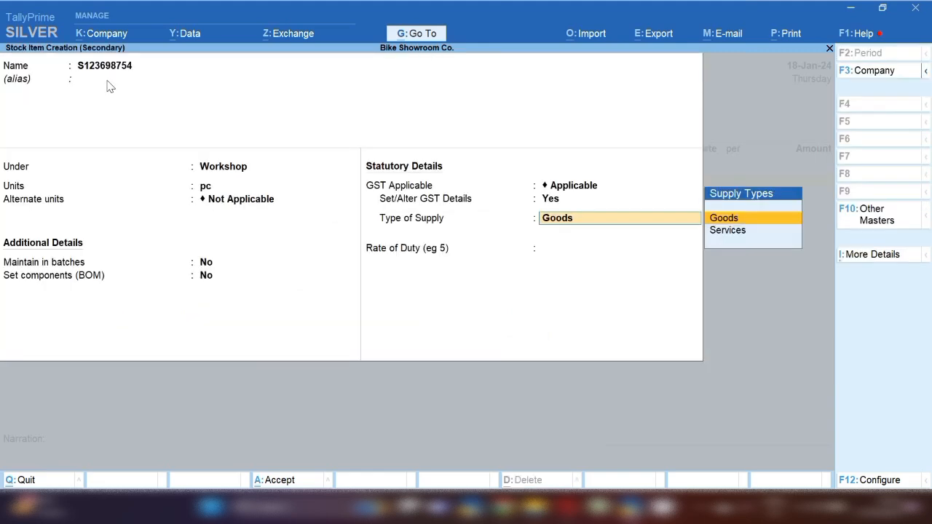
key("Return")
key("Return")
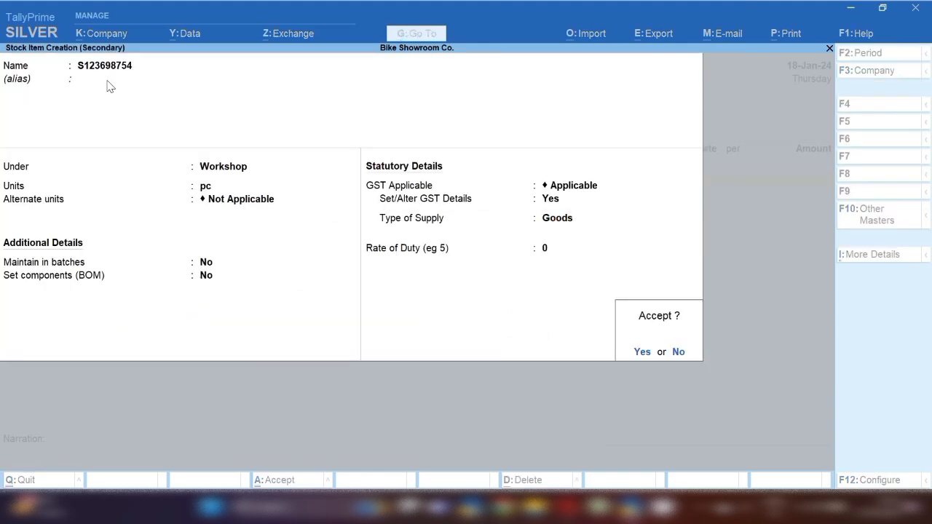
key("Return")
Bill 100 pc of S123698754 at a rate of 100
key("Return")
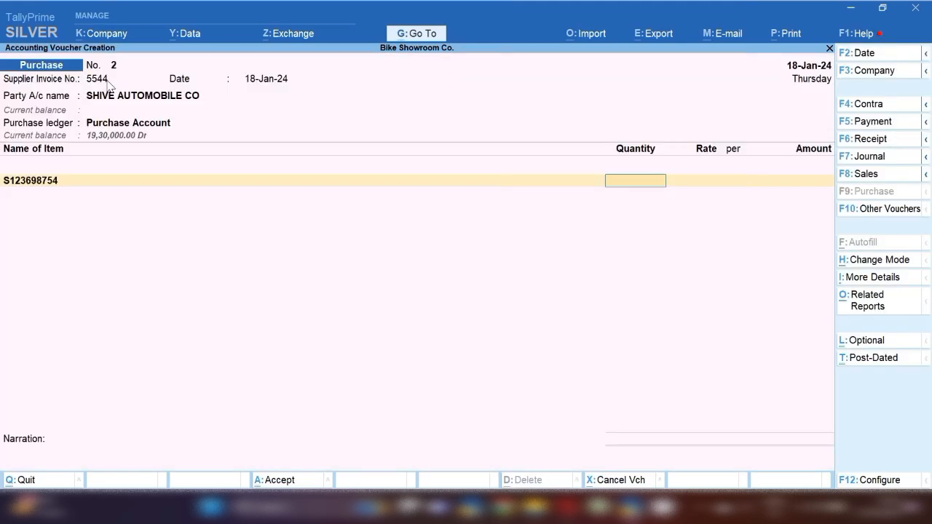
type("100")
key("Return")
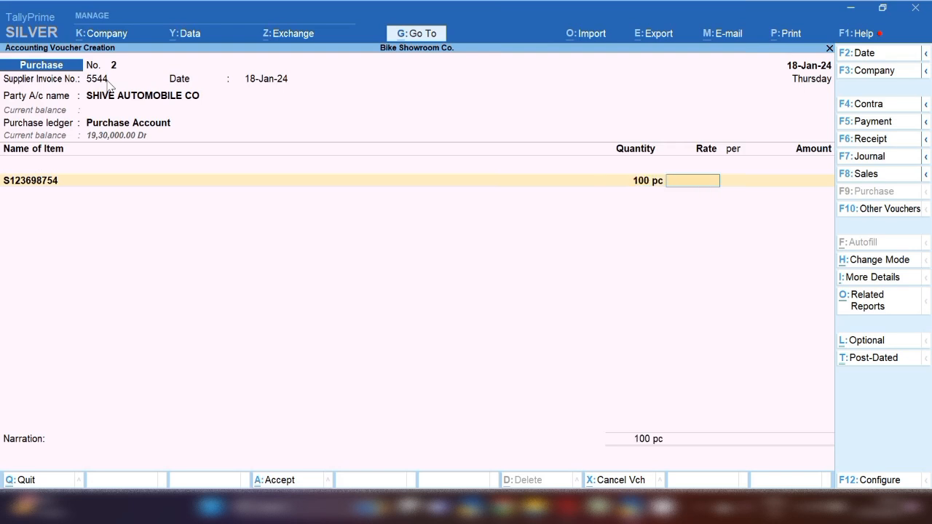
type("100")
key("Return")
key("Return")
key("Return")
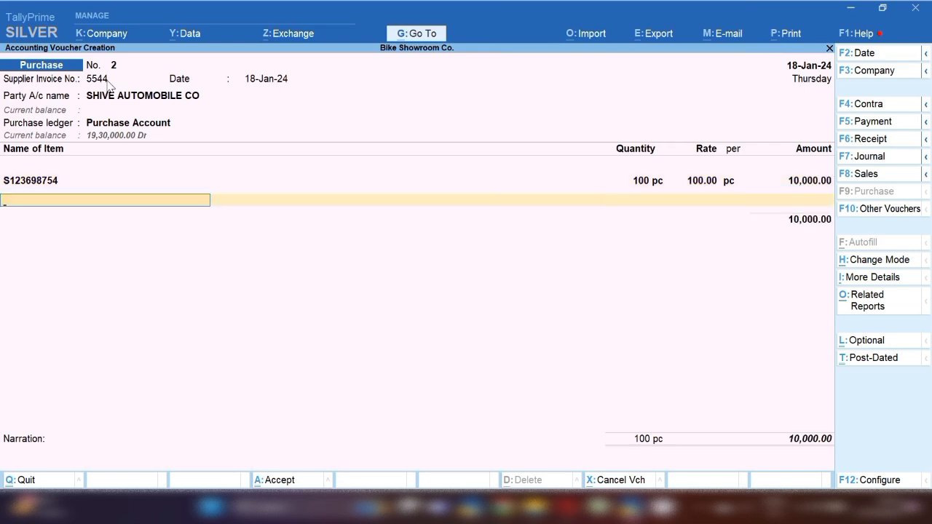
Create stock item S9870000 under the Workshop group with pc as its unit
key("alt+c")
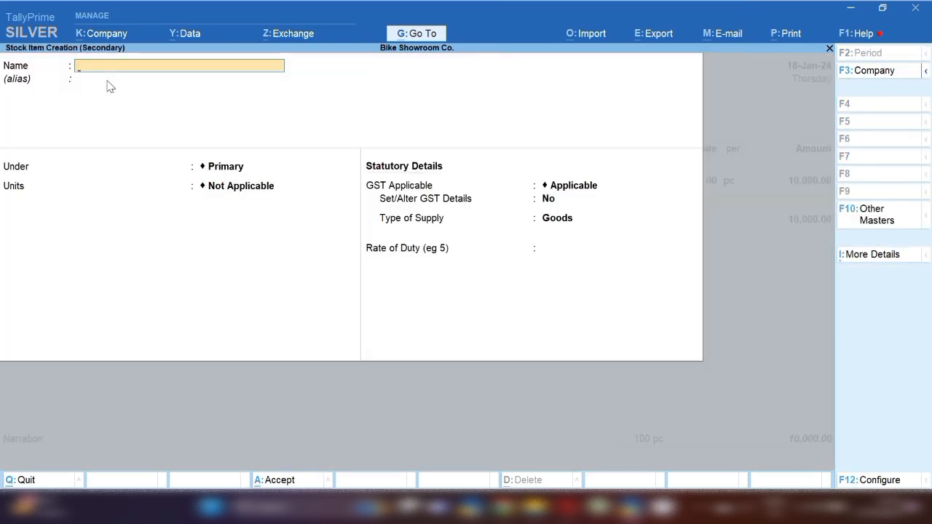
type("S9870000")
key("Return")
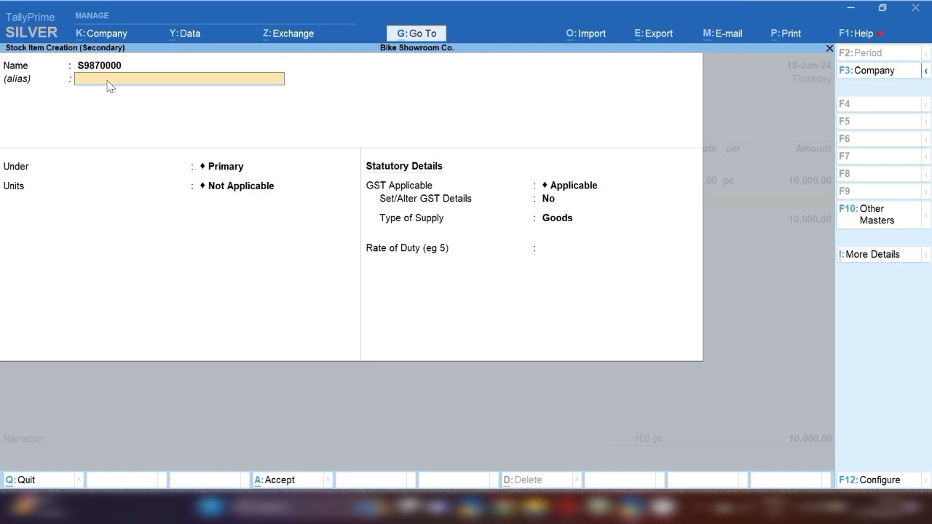
key("Return")
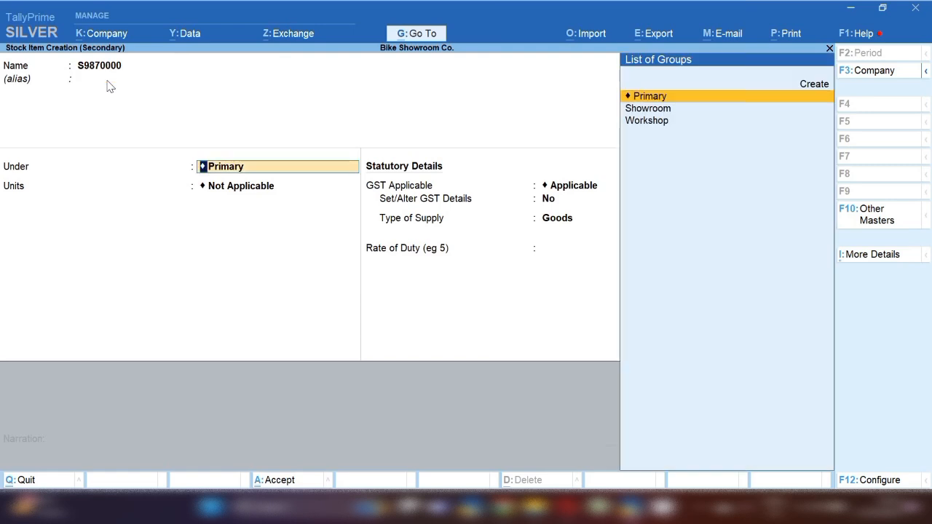
key("Down")
key("Down")
key("Return")
key("Down")
key("Return")
key("Return")
key("Return")
key("Return")
key("Return")
type("Y")
key("Return")
Give S9870000 GST details of HSN 8714, Taxable, 28% integrated tax, and save it
key("Return")
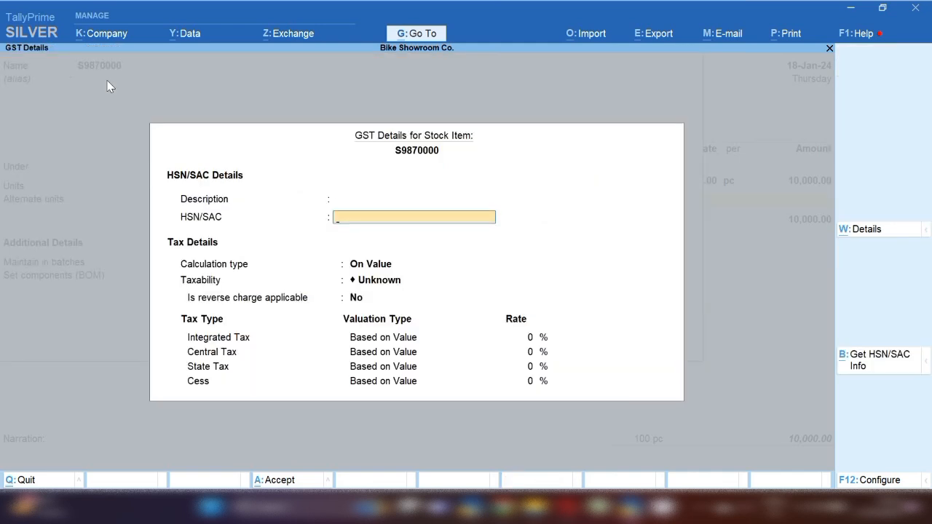
type("8714")
key("Return")
key("Return")
key("Down")
key("Down")
key("Down")
key("Return")
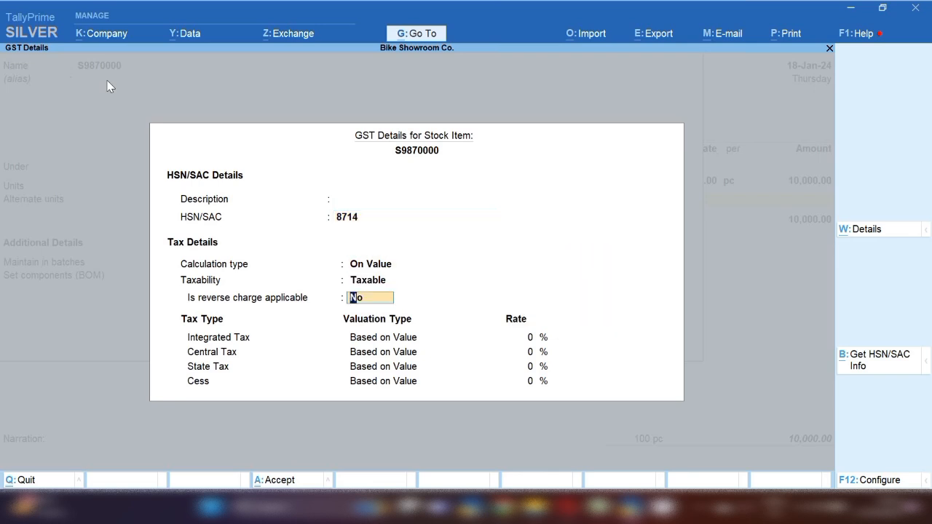
key("Return")
type("28")
key("Return")
key("ctrl+a")
key("ctrl+a")
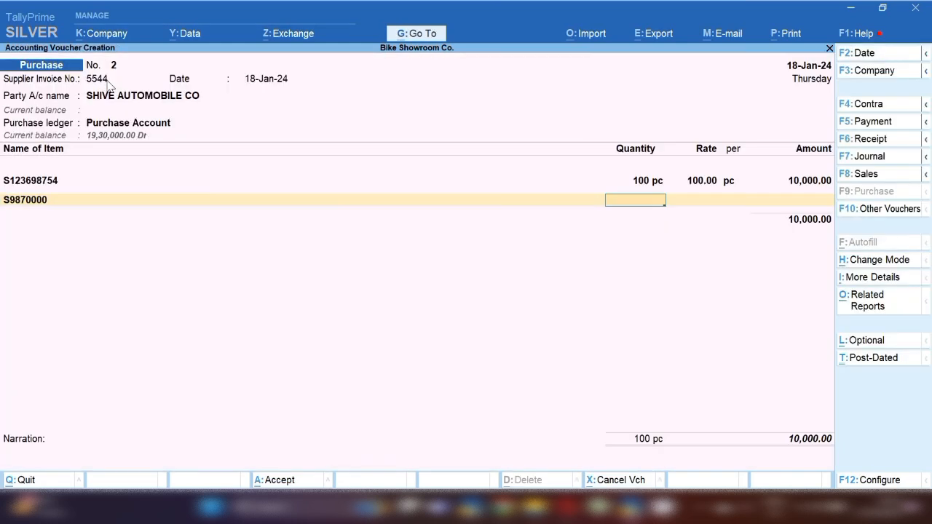
Bill 100 pc of S9870000 at a rate of 200
type("100")
key("Return")
type("200")
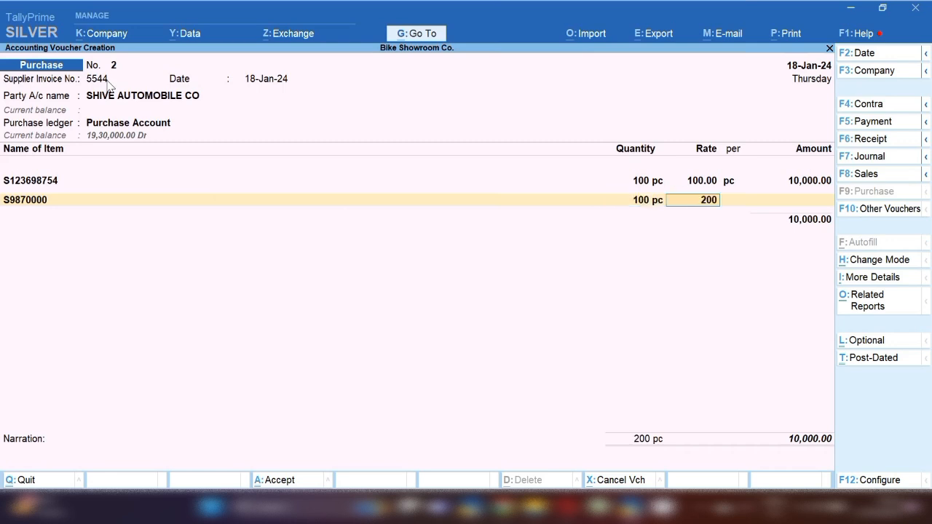
key("Return")
key("Return")
key("Return")
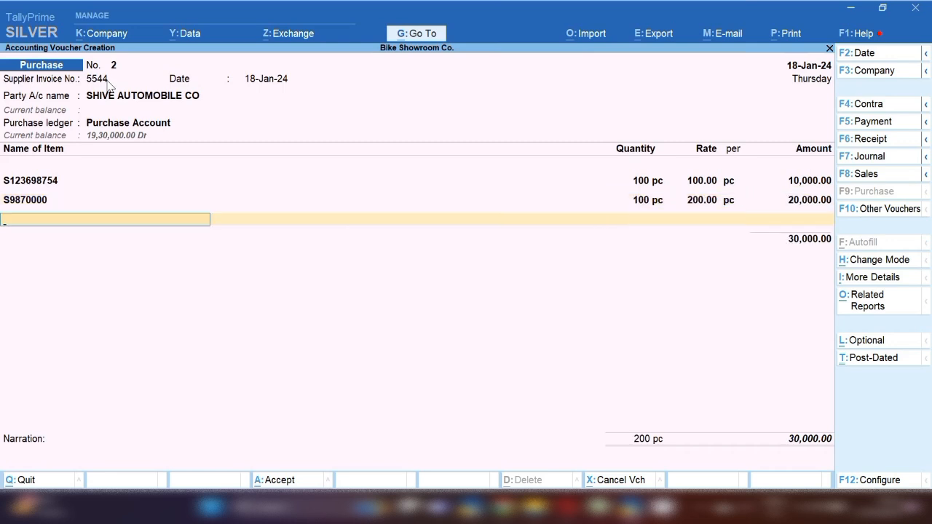
key("alt+c")
Create stock item S987564123 under the Workshop group with pc as its unit
type("S98")
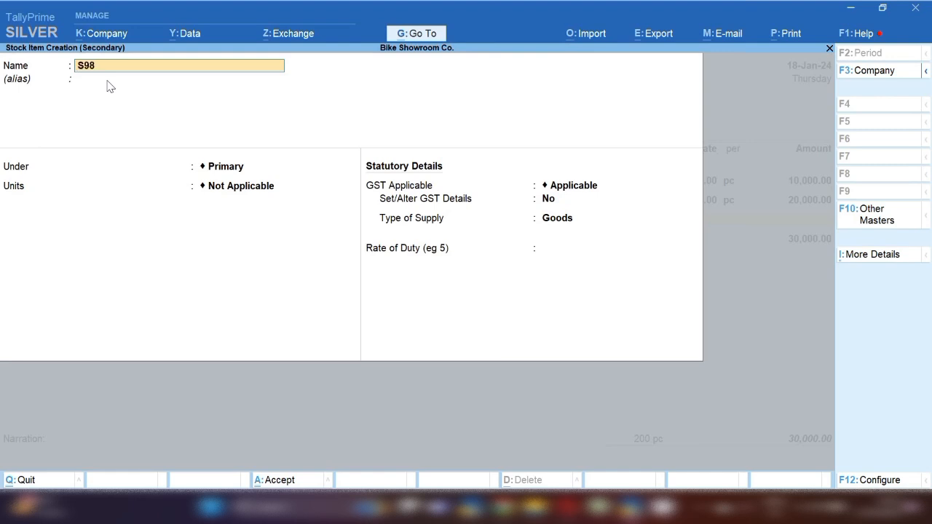
type("7564123")
key("Return")
key("Return")
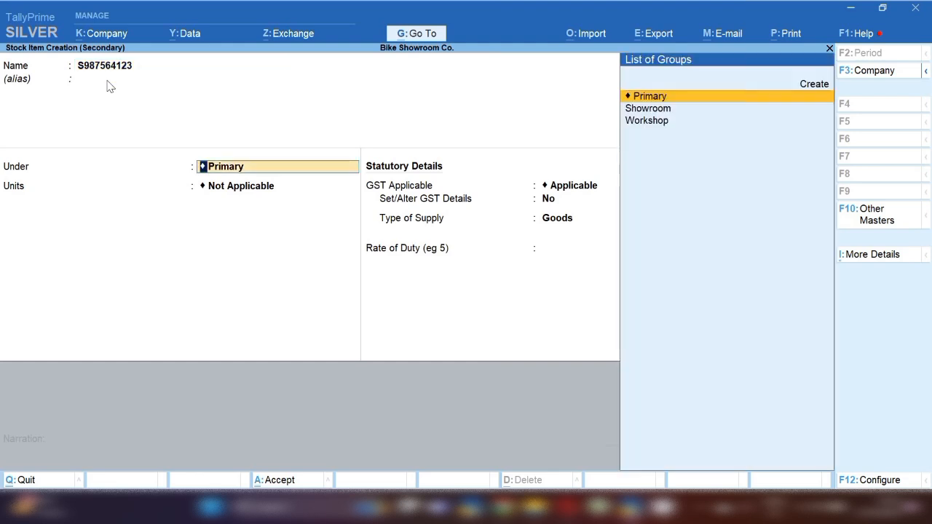
key("Down")
key("Down")
key("Return")
key("Down")
key("Return")
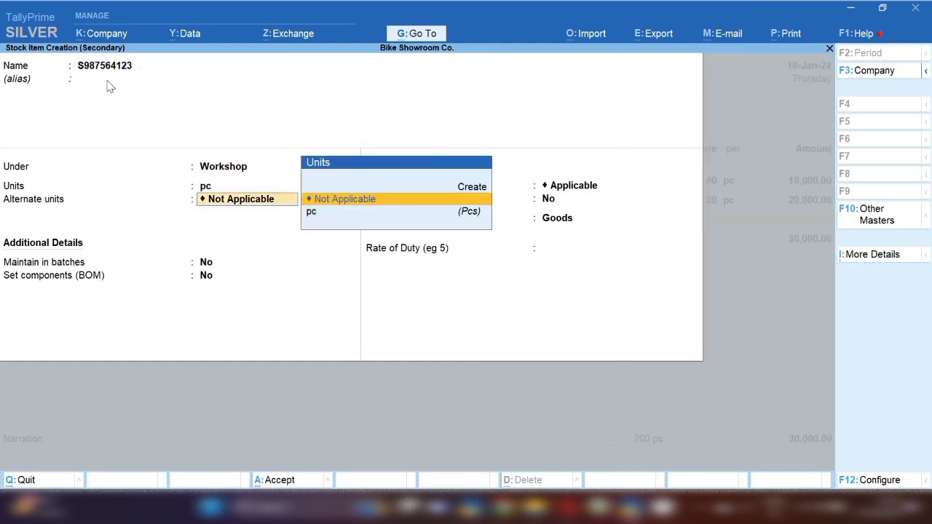
key("Return")
Set S987564123's GST details to HSN 8714, Taxable, 5% integrated tax, and save it
key("Return")
key("Return")
key("Return")
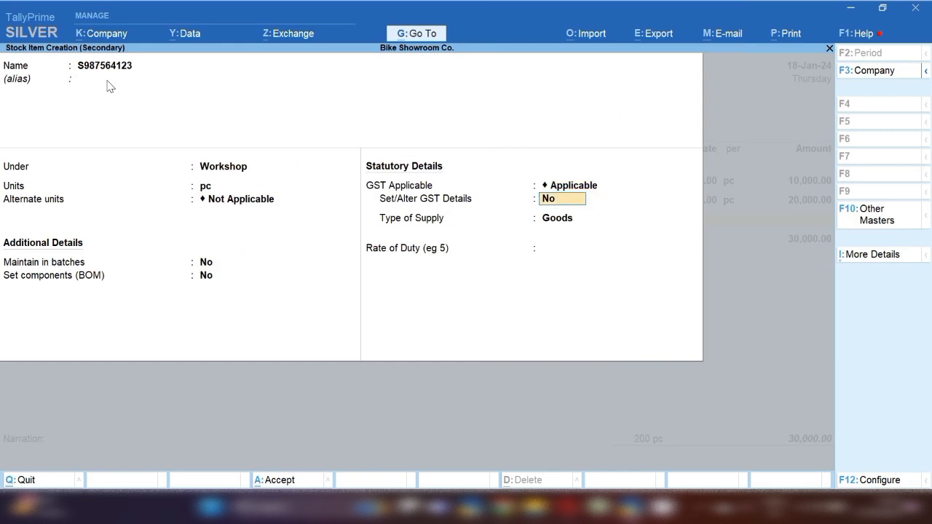
key("y")
key("Return")
type("8714")
key("Return")
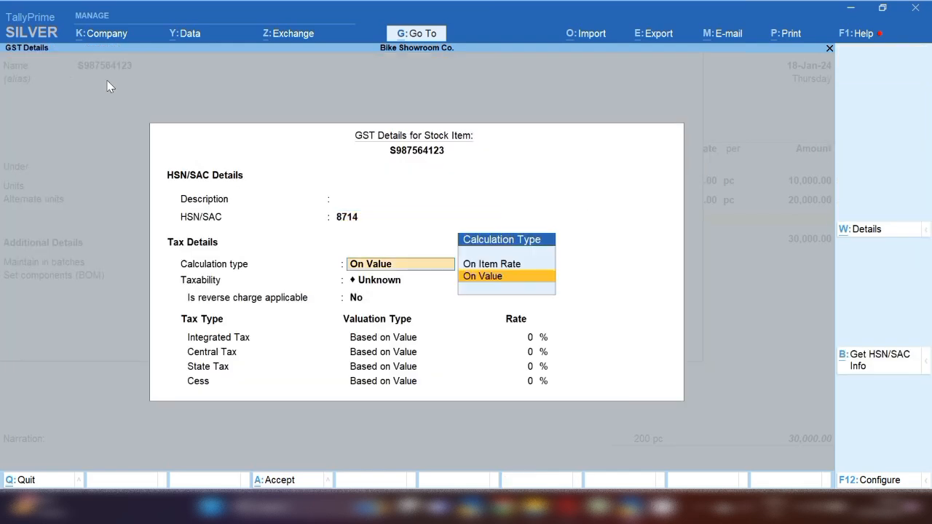
key("Return")
key("Down")
key("Down")
key("Down")
key("Return")
key("Return")
type("5")
key("Return")
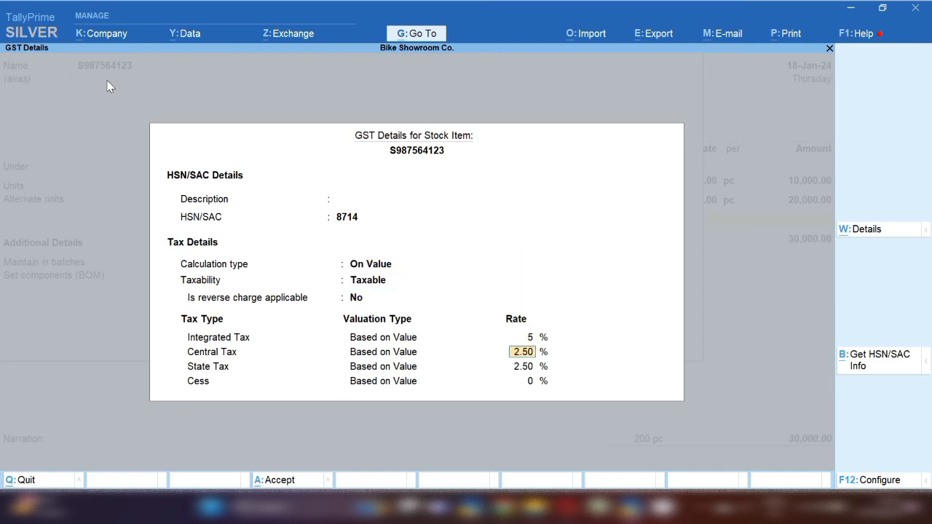
key("Return")
key("Return")
key("Return")
key("Return")
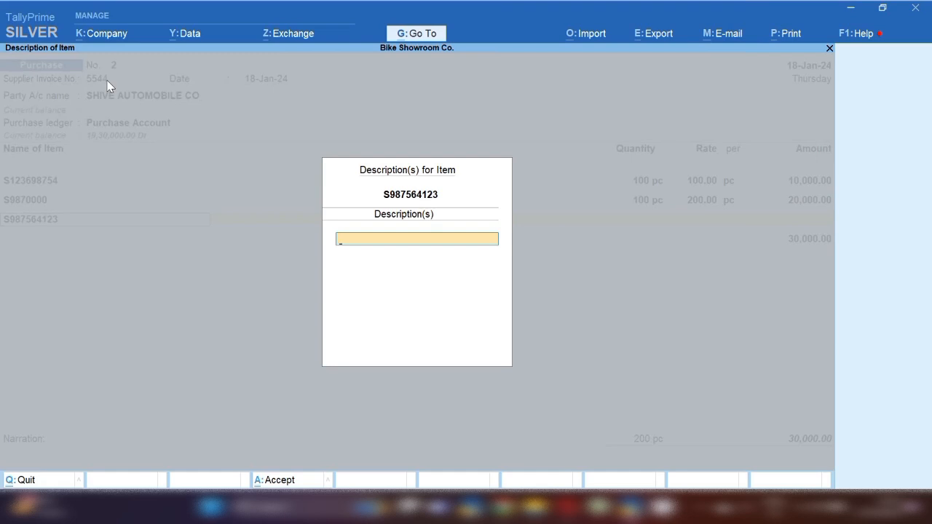
key("Return")
Bill 100 pc of S987564123 at a rate of 50
type("100")
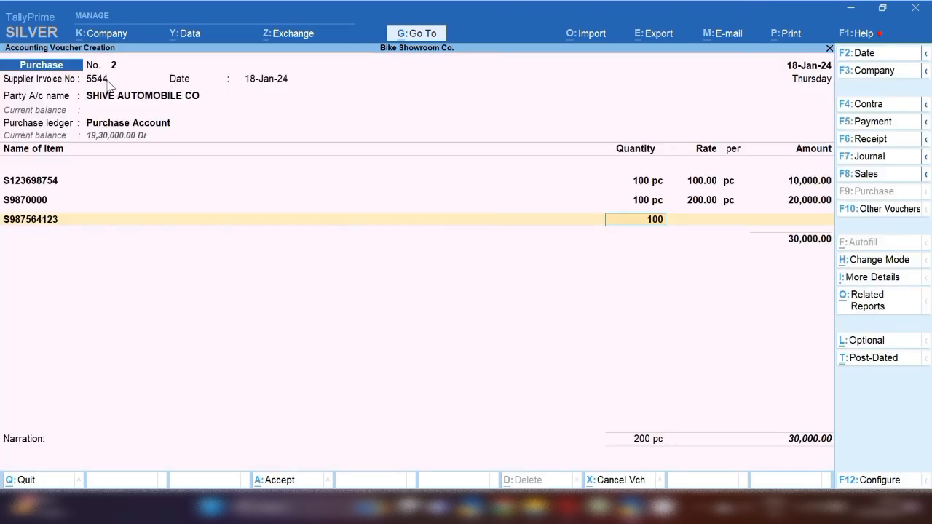
key("Return")
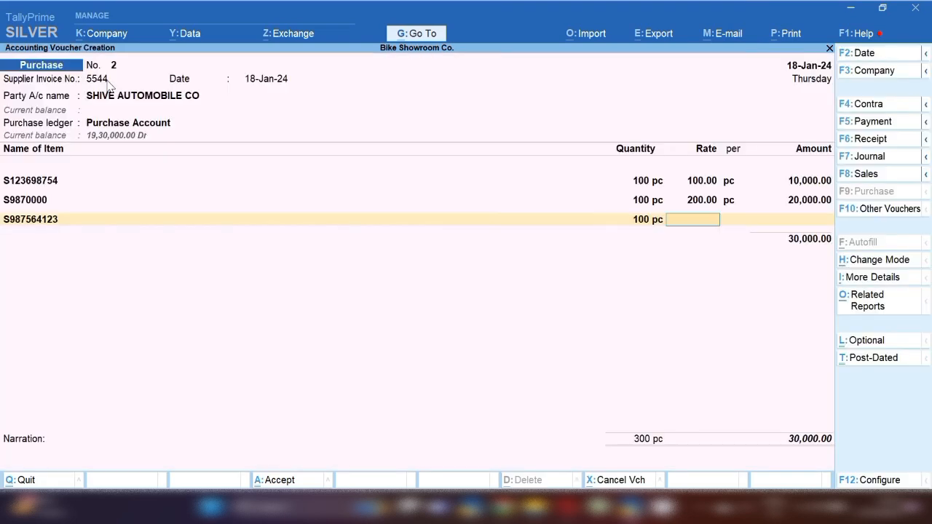
type("50")
key("Return")
key("Return")
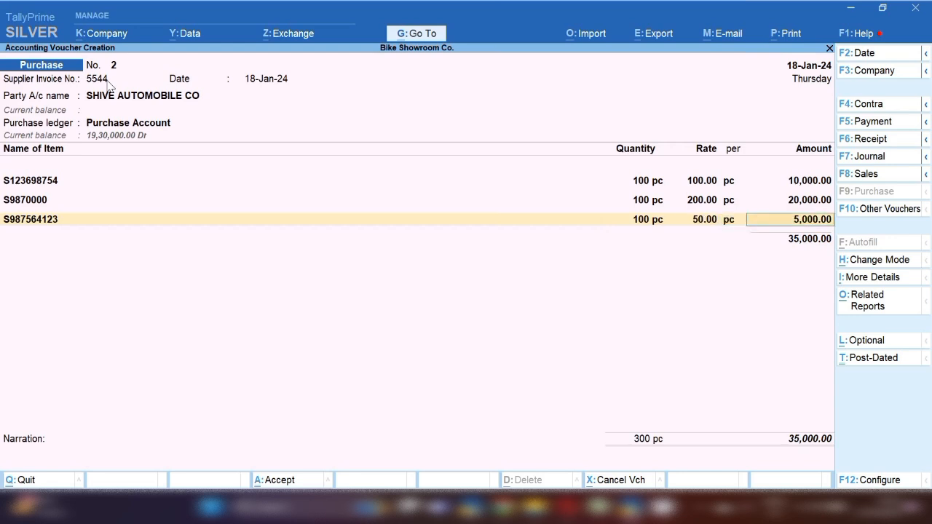
key("Return")
key("Return")
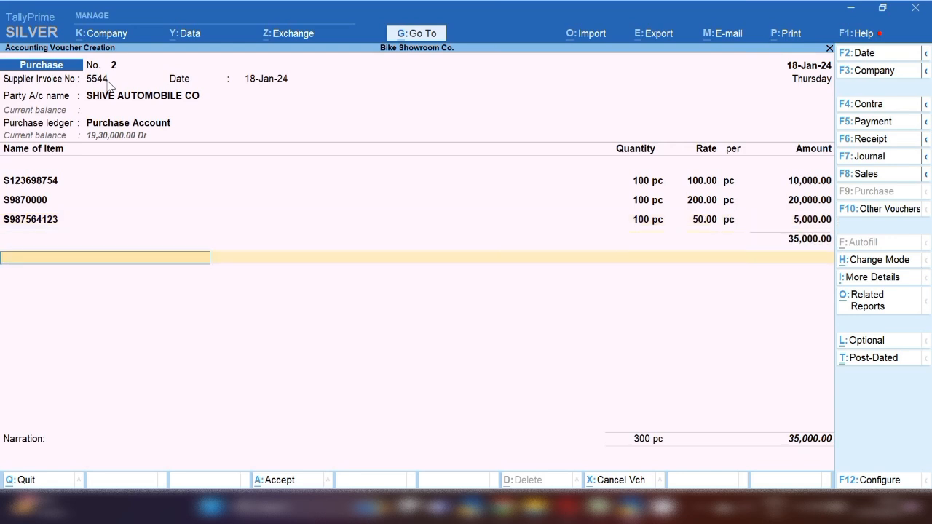
Add Cgst and Sgst rows of 3,825.00 each and save the 42,650.00 voucher
type("CGS")
key("Return")
key("Return")
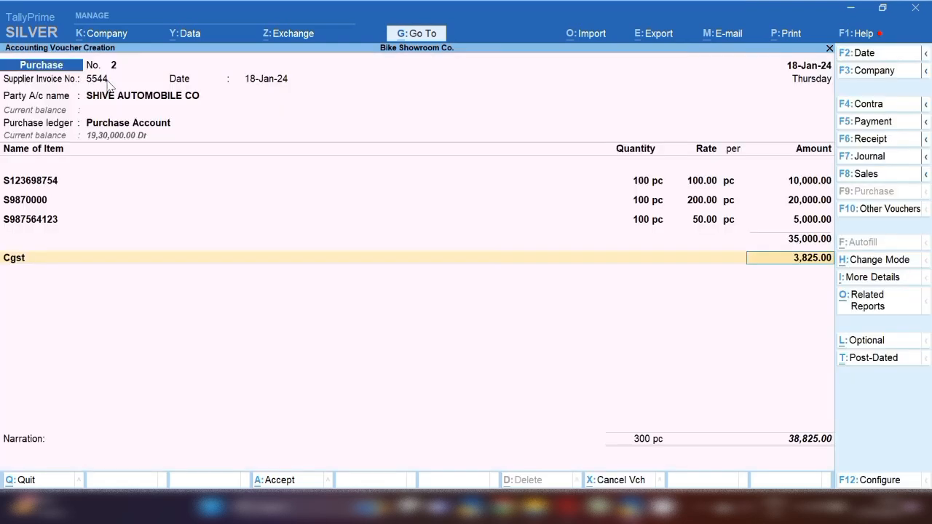
key("Return")
type("SG")
key("Return")
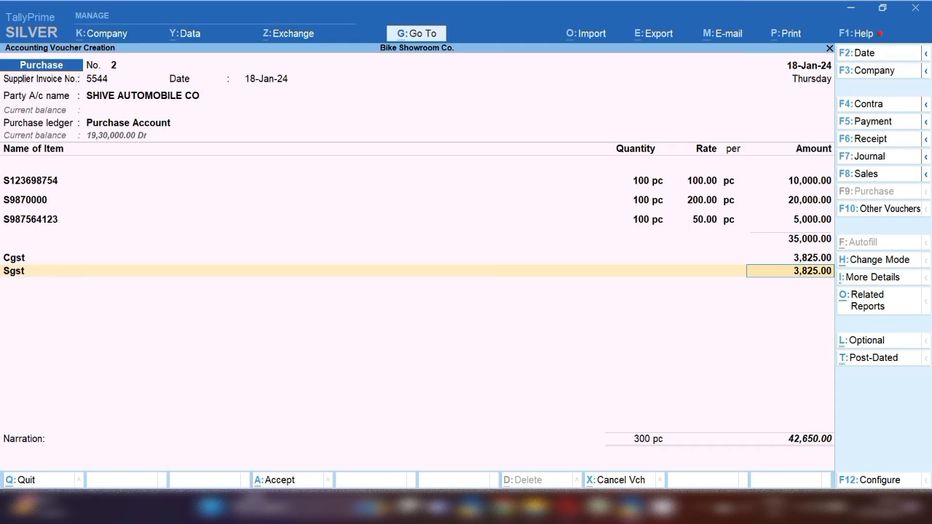
left_click(282, 479)
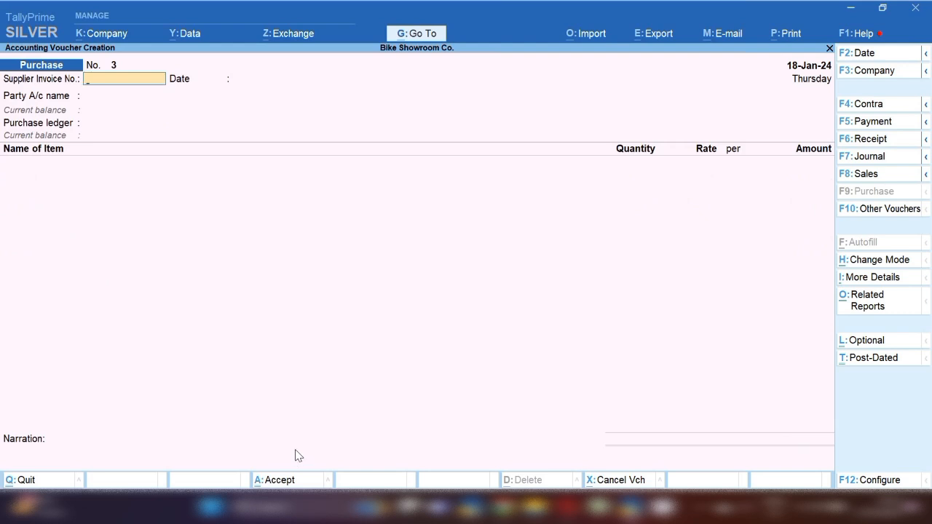
Date the purchase voucher 19-Jan-24 with supplier invoice number 88
key("F2")
key("Return")
type("888888888")
key("BackSpace")
key("BackSpace")
key("BackSpace")
key("BackSpace")
key("BackSpace")
key("BackSpace")
key("BackSpace")
key("Return")
key("Return")
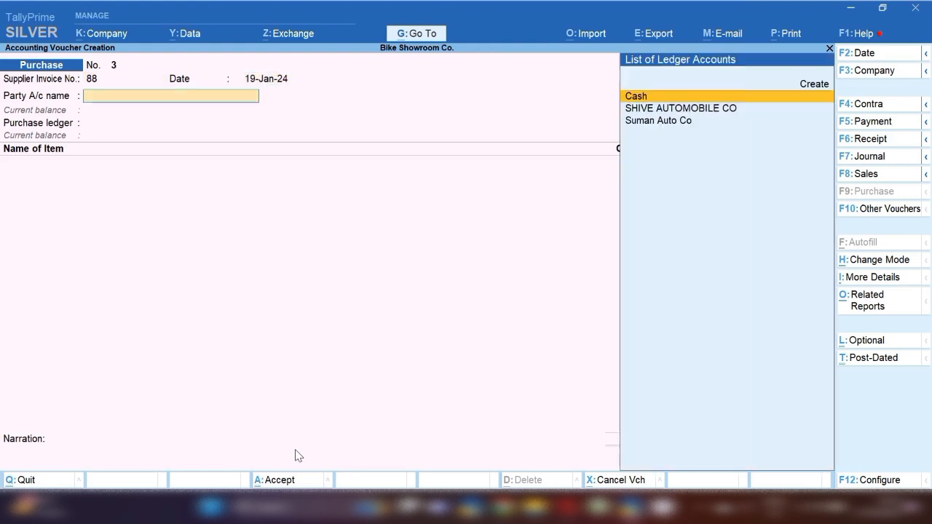
Create party ledger Shruti Bike Accessories under Sundry Creditors and set it as the supplier
key("alt+c")
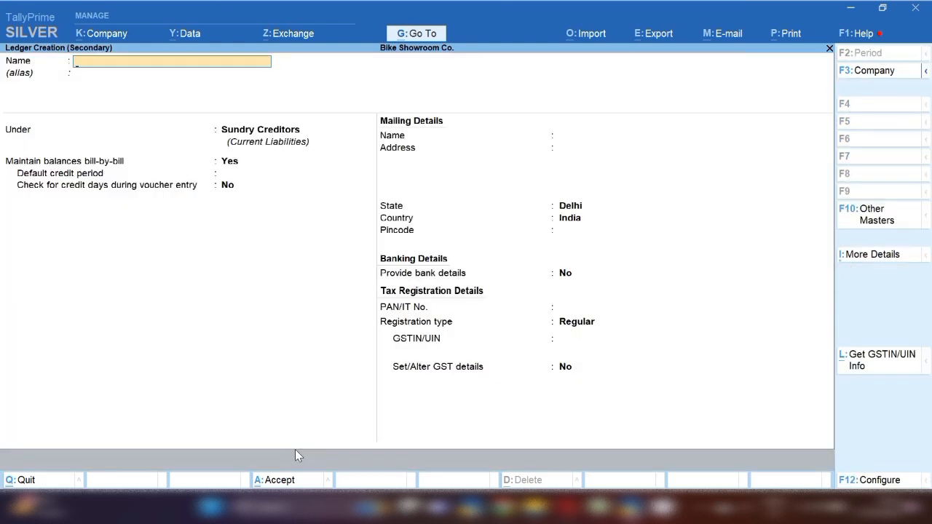
type("SHRUTI")
key("BackSpace")
key("BackSpace")
key("BackSpace")
key("BackSpace")
type("hruti Bike Accessories")
key("Return")
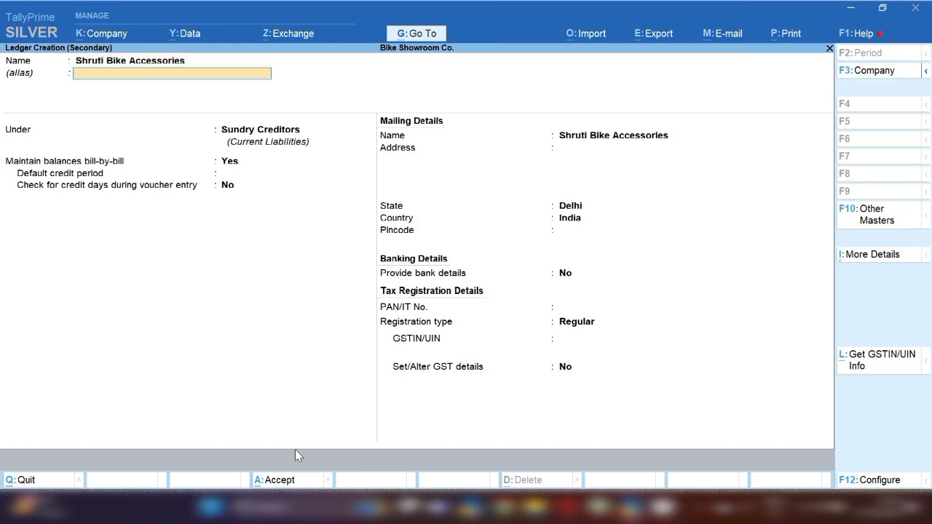
key("Return")
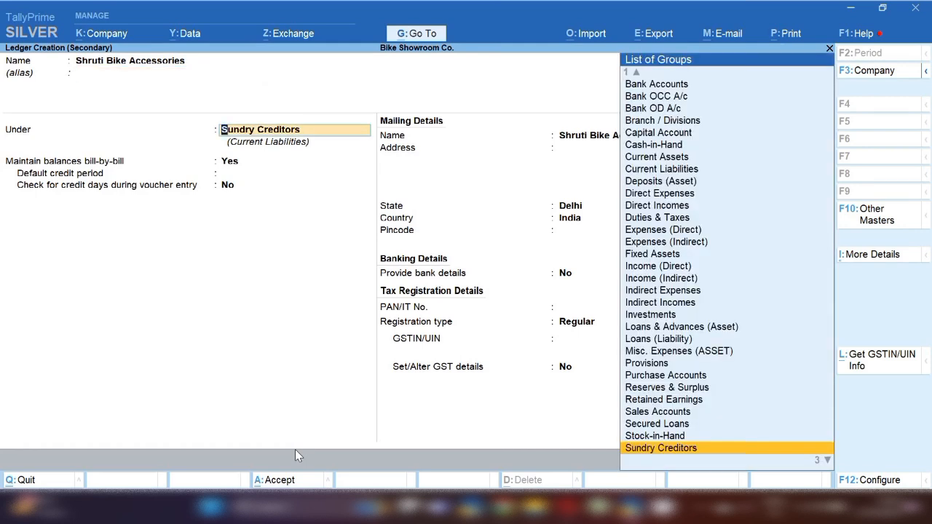
key("Return")
key("Return")
key("Return")
key("Return")
key("Return")
key("Return")
key("Return")
key("Return")
key("Return")
key("Return")
key("Return")
key("Return")
key("Return")
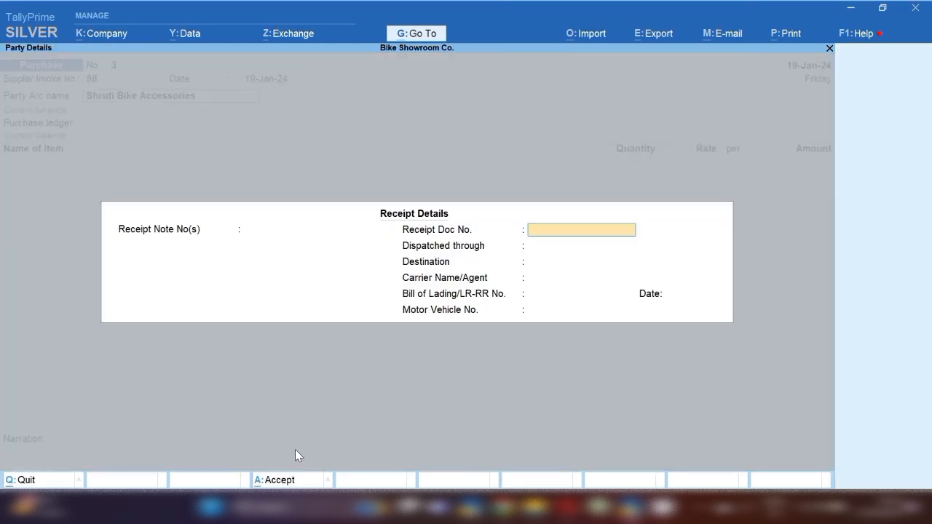
key("Return")
key("Return")
key("Return")
key("Return")
key("Return")
key("Return")
key("Return")
key("Return")
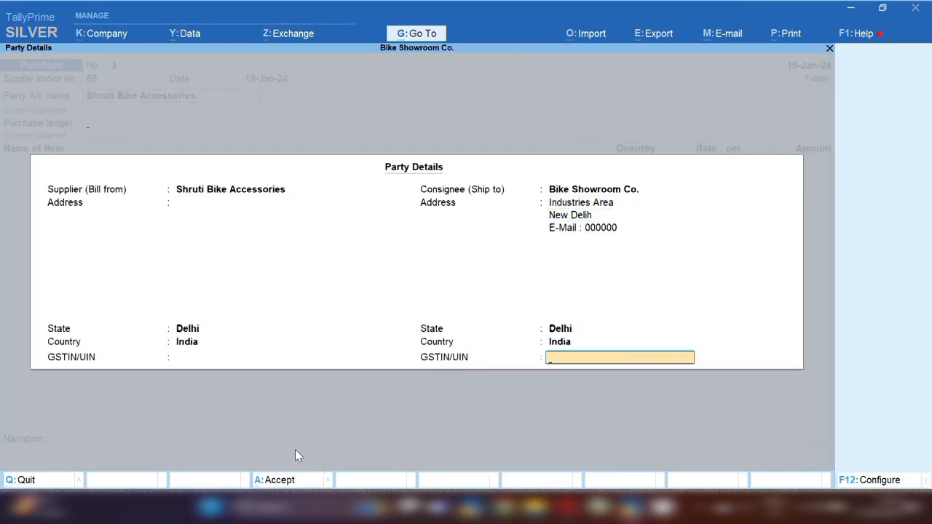
key("Return")
key("Return")
key("Return")
key("Return")
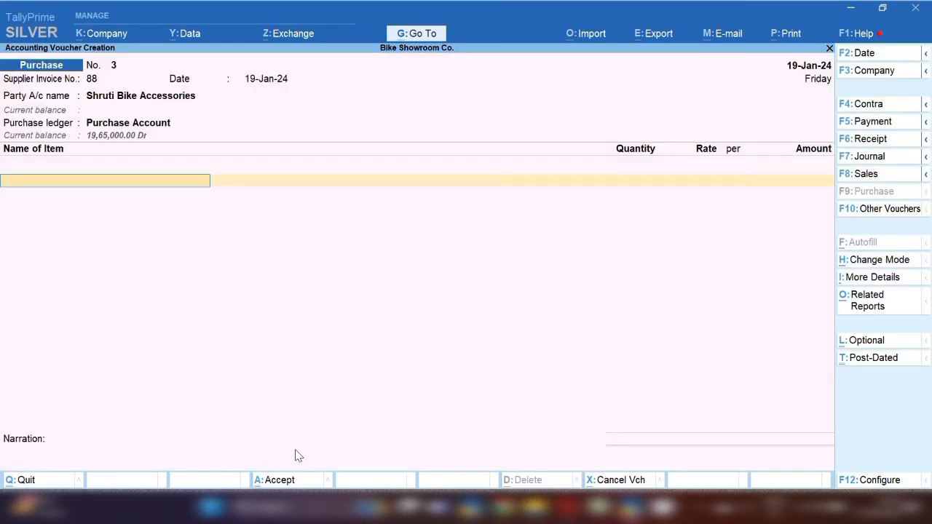
Create stock item Seat Cover in a new Accessories group with pc as its unit
key("alt+c")
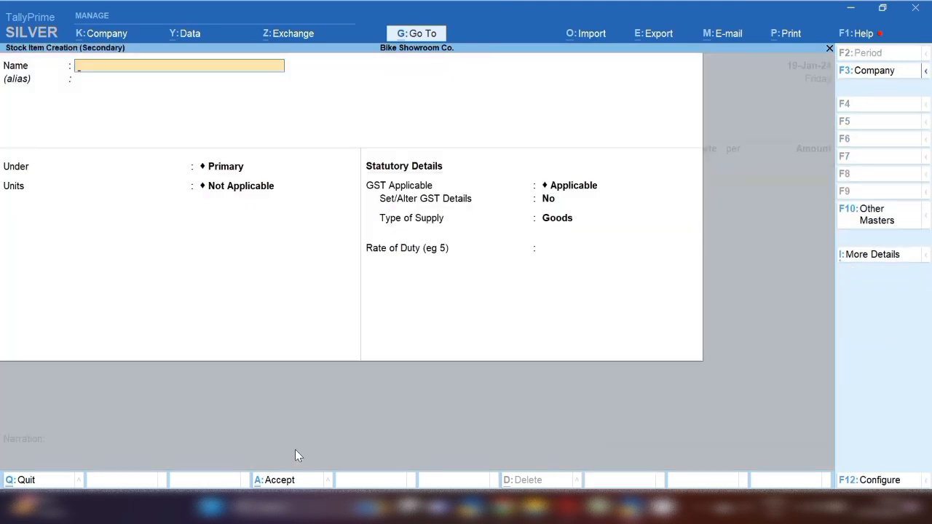
type("Seat Cover")
key("Return")
key("Return")
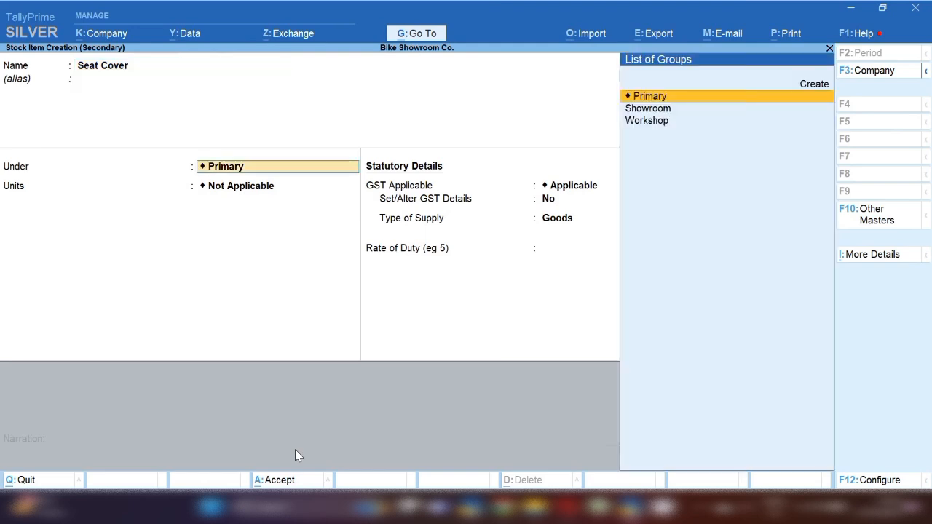
key("alt+c")
type("A")
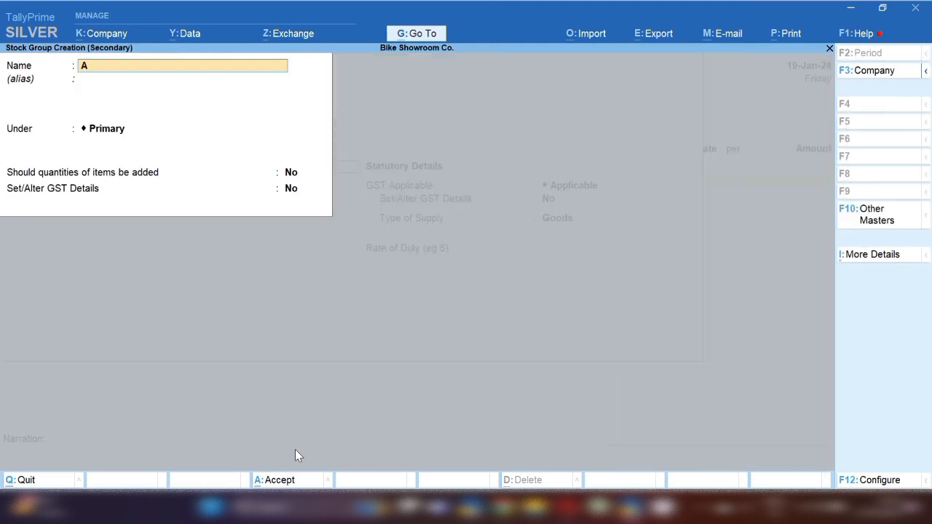
type("ccessories")
key("Return")
key("Return")
key("Return")
key("Return")
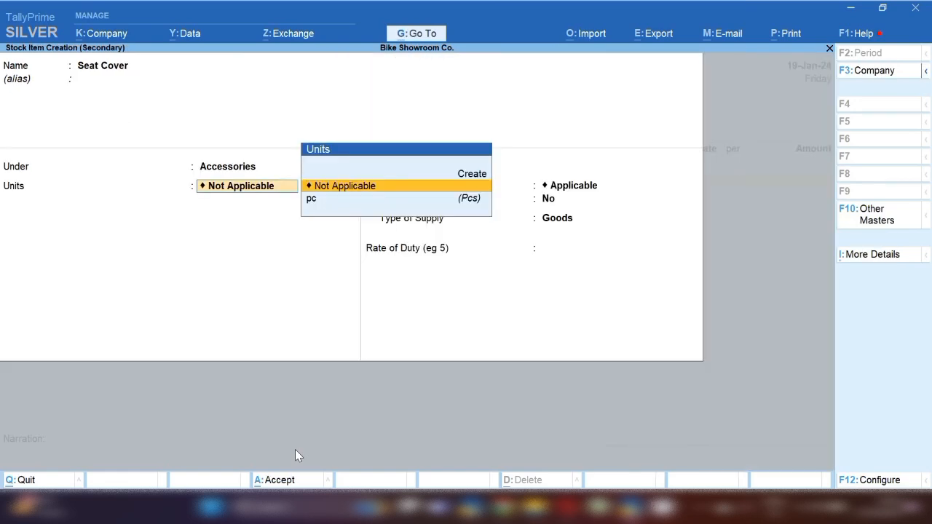
key("Down")
key("Return")
key("Return")
key("Return")
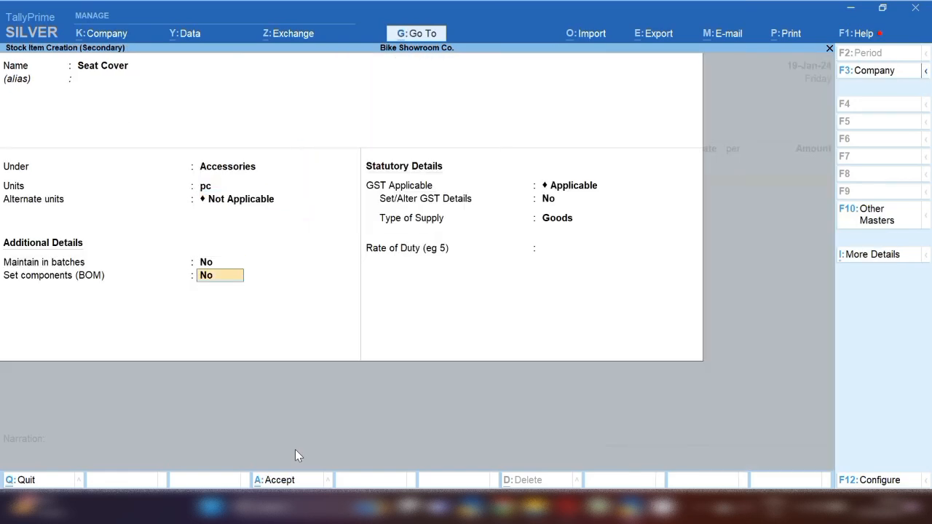
key("Return")
key("Return")
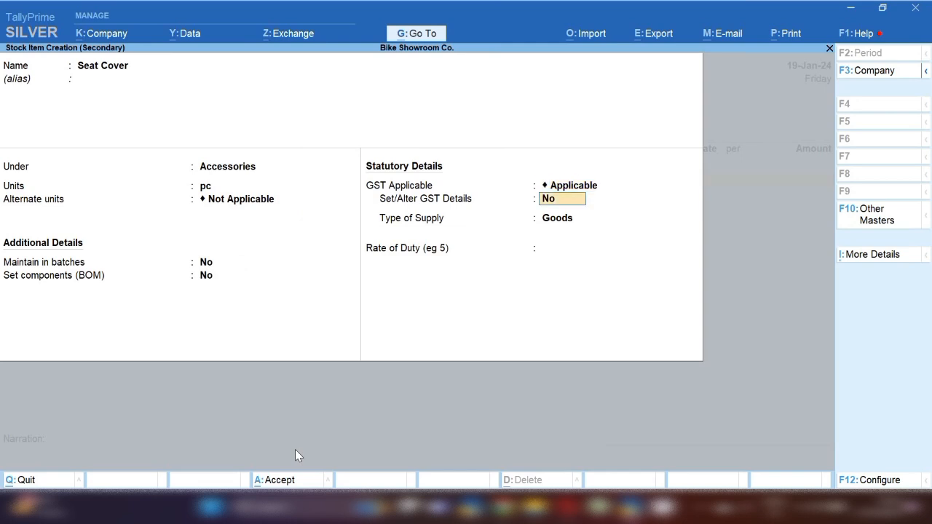
Give Seat Cover GST details of HSN 8714, Taxable, 18% integrated tax, and save it
key("y")
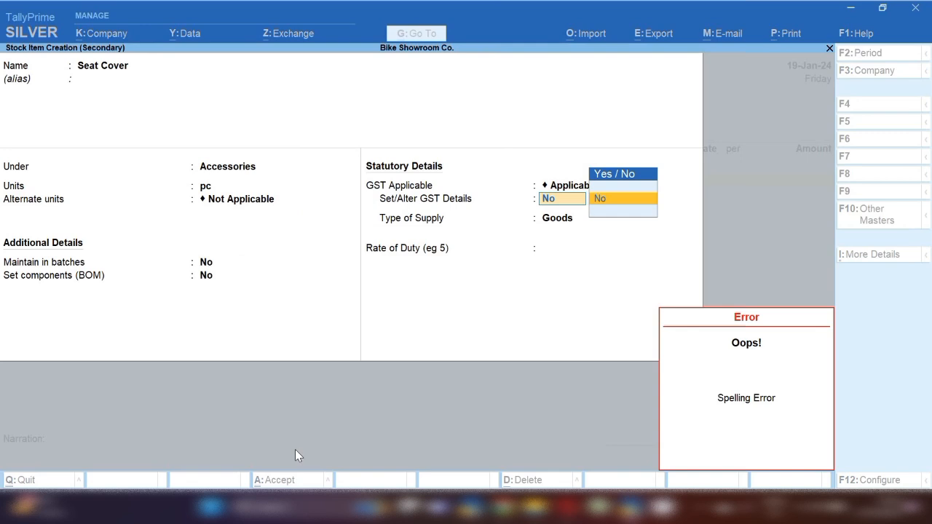
key("Return")
key("BackSpace")
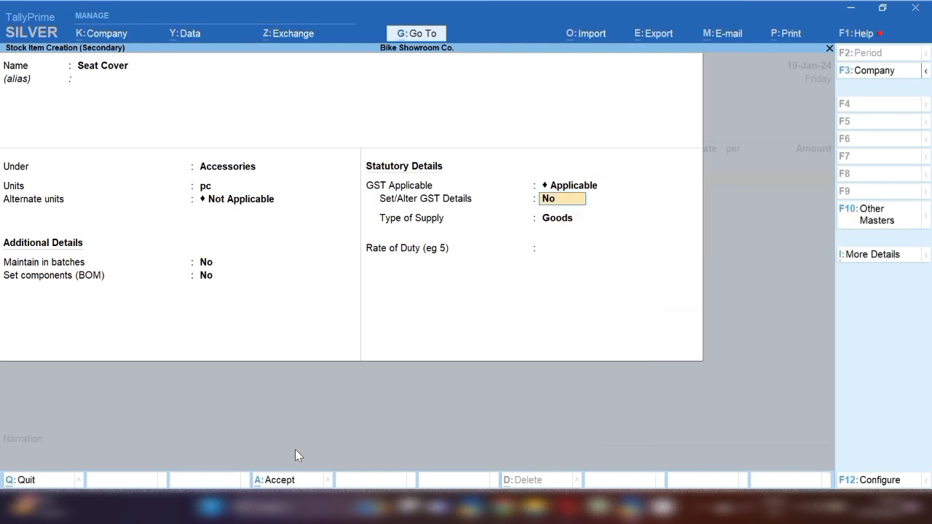
key("y")
key("Return")
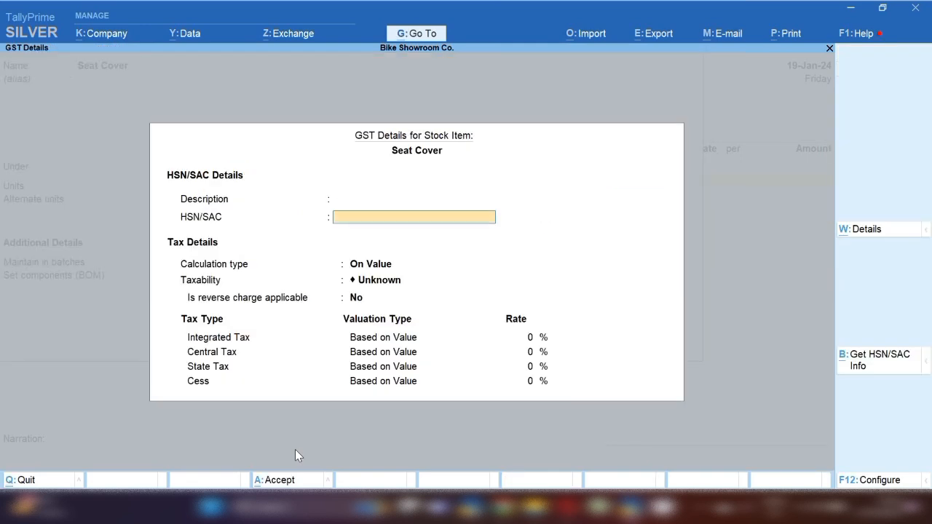
type("8714")
key("Return")
key("Down")
key("Down")
key("Down")
key("Return")
key("Return")
type("1")
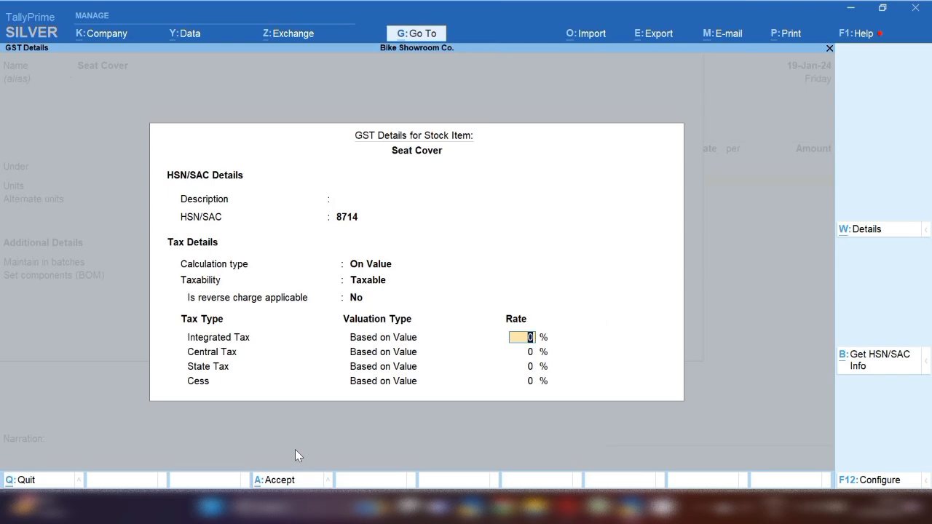
type("8")
key("Return")
key("ctrl+a")
key("Return")
key("Return")
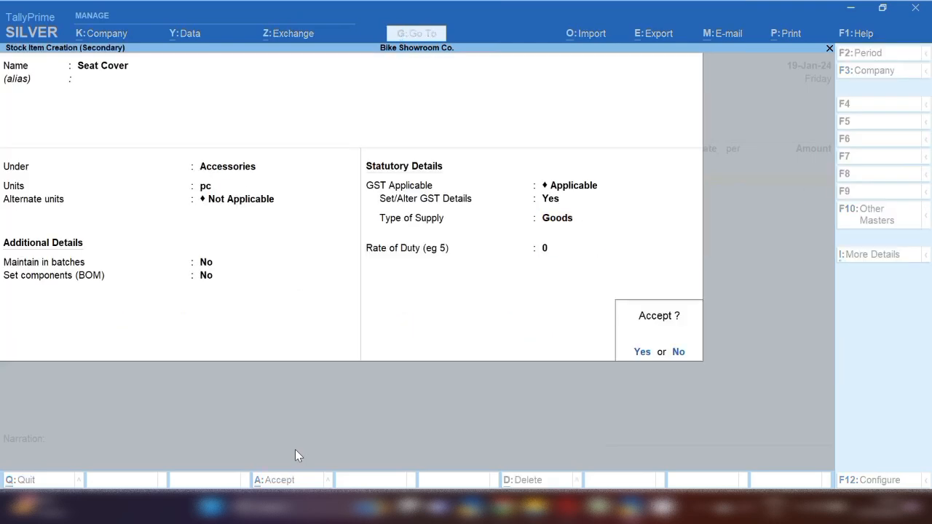
key("Return")
key("Return")
Bill 100 pc of Seat Cover at a rate of 150
type("100")
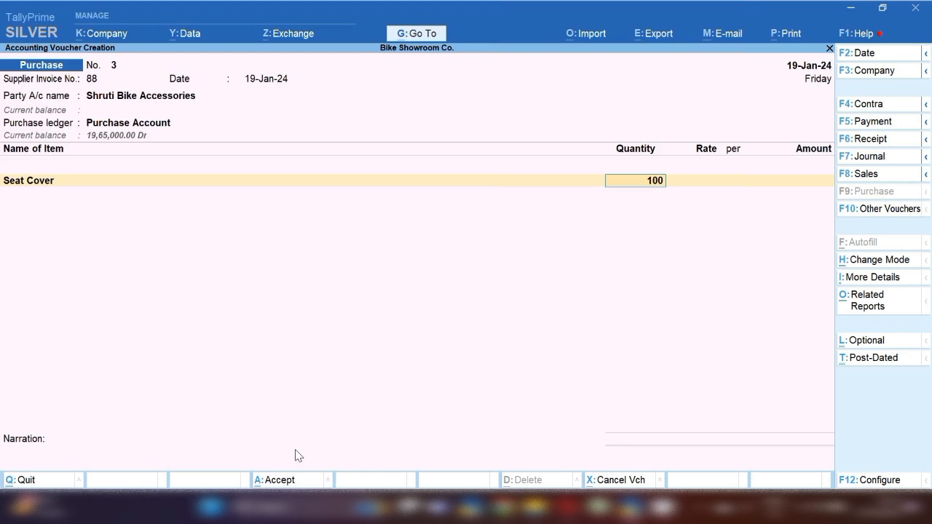
key("Return")
type("150")
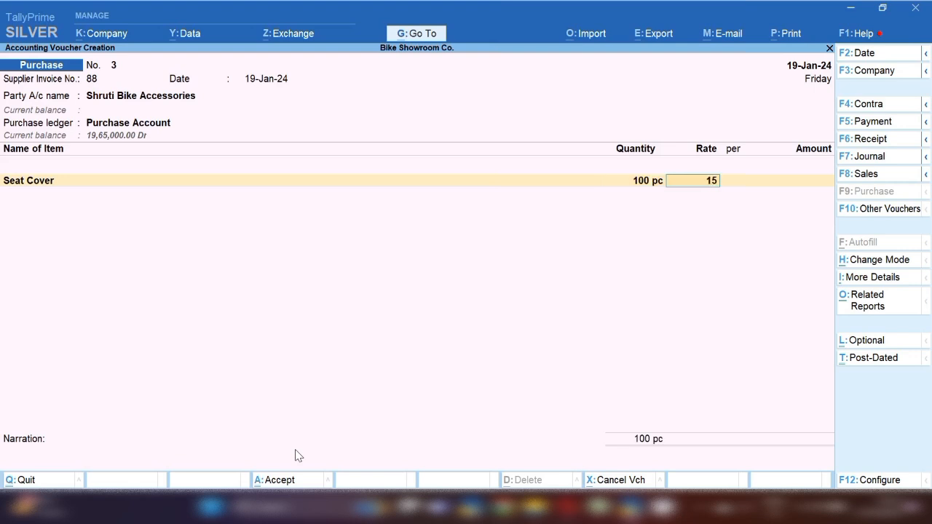
key("Return")
key("Return")
key("Return")
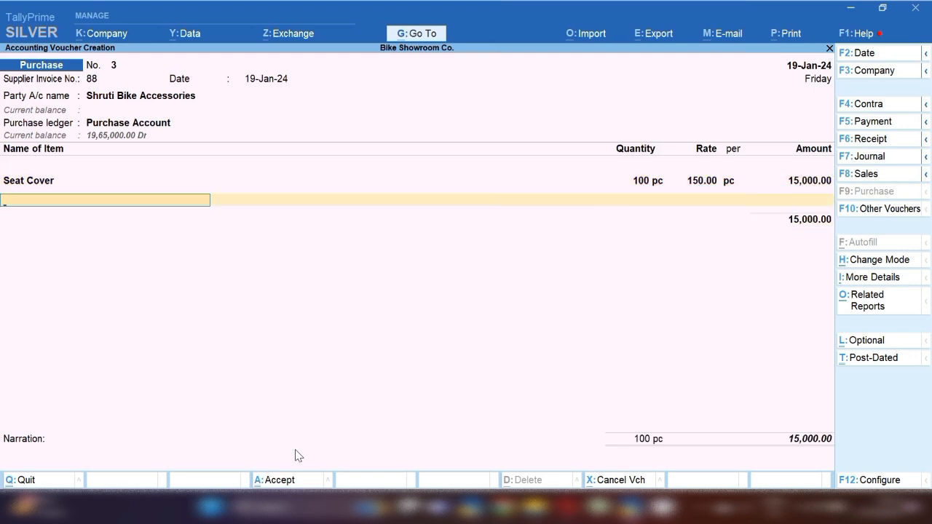
Create stock item Wheel Lock under Accessories with pc as its unit
key("alt+c")
type("Bi")
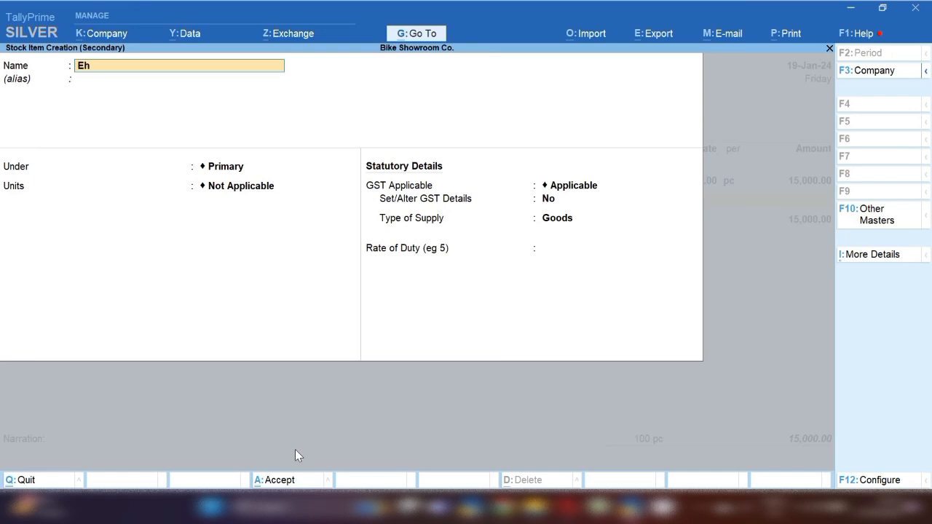
key("BackSpace")
key("BackSpace")
type("Wheel Lock")
key("Return")
key("Return")
key("Down")
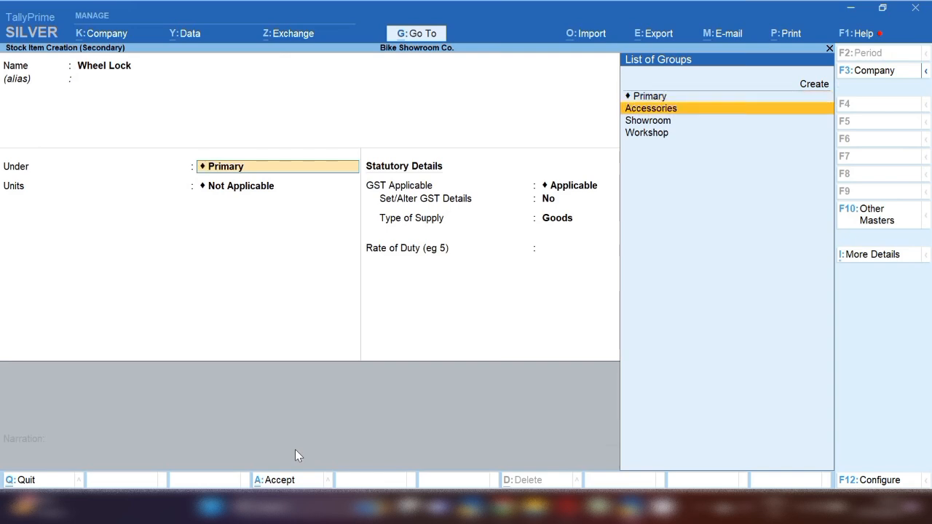
key("Return")
key("Down")
key("Return")
key("Return")
key("Return")
key("Return")
key("Return")
key("y")
Set Wheel Lock's GST to HSN 8714, Taxable, 28%, save it, and bill 200 pc at 50
key("Return")
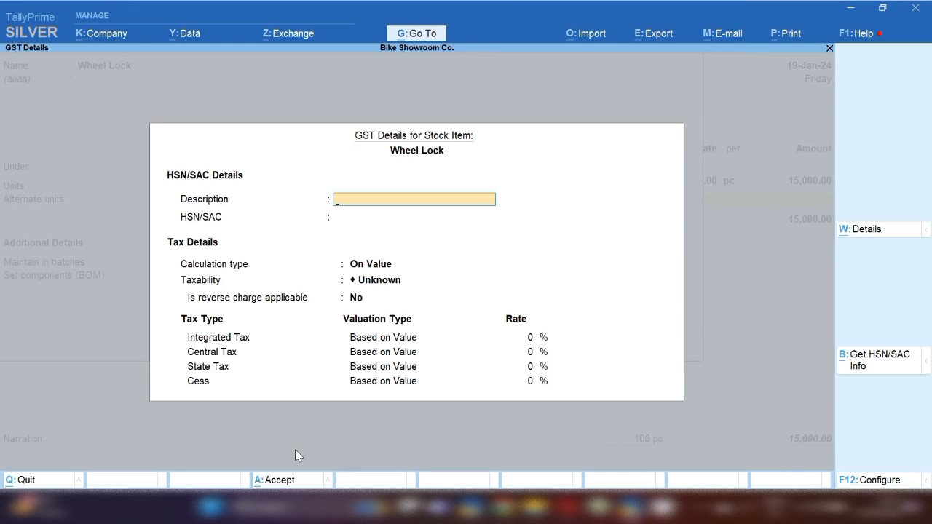
key("Return")
type("8714")
key("Return")
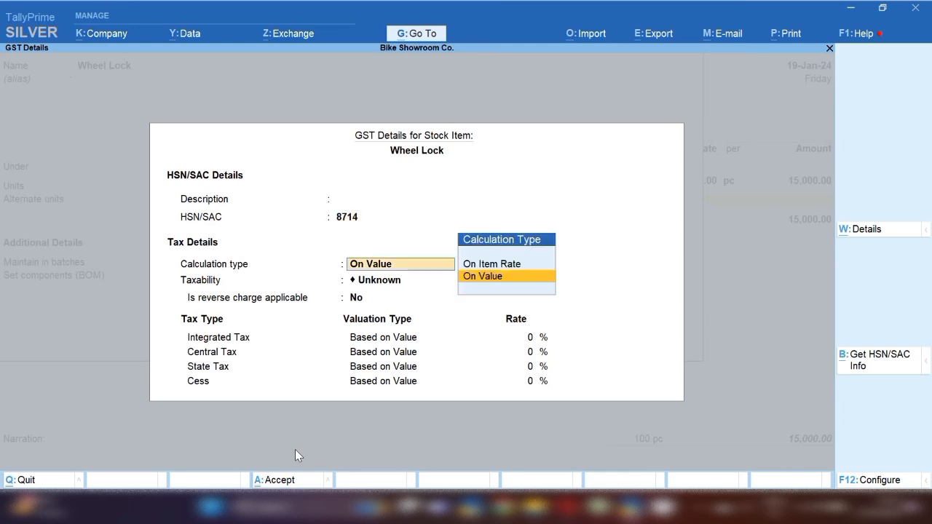
key("Return")
key("Down")
key("Down")
key("Down")
key("Return")
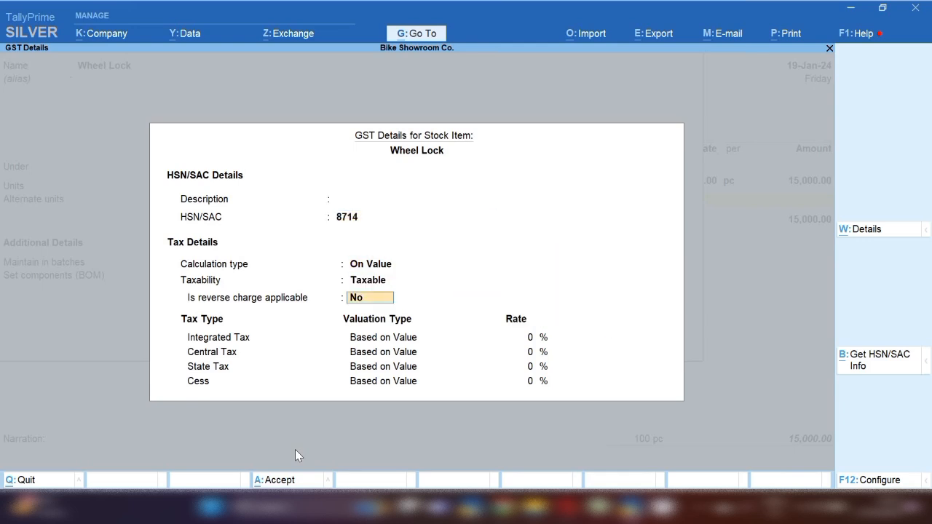
key("Return")
type("28")
key("Return")
key("Return")
key("Return")
key("Return")
key("Return")
key("Return")
key("Return")
key("Return")
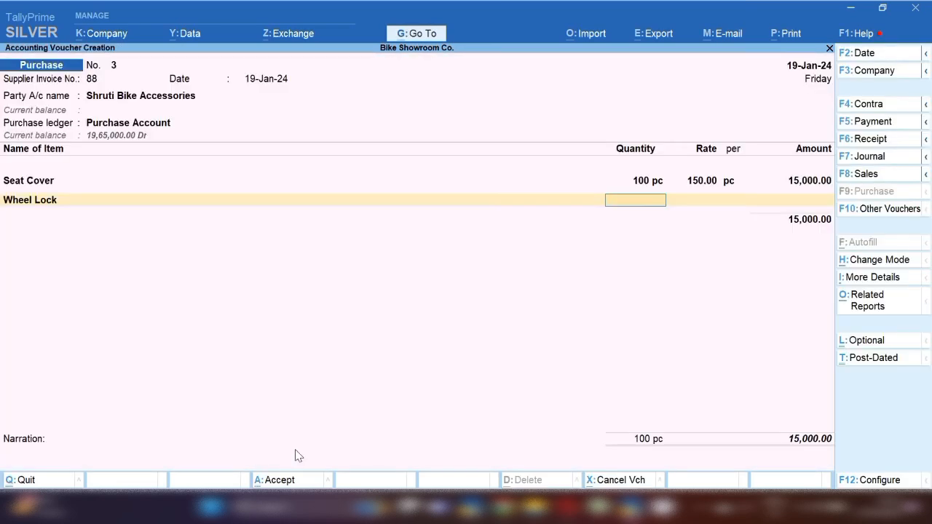
type("200")
key("Return")
type("50")
key("Return")
key("Return")
key("Return")
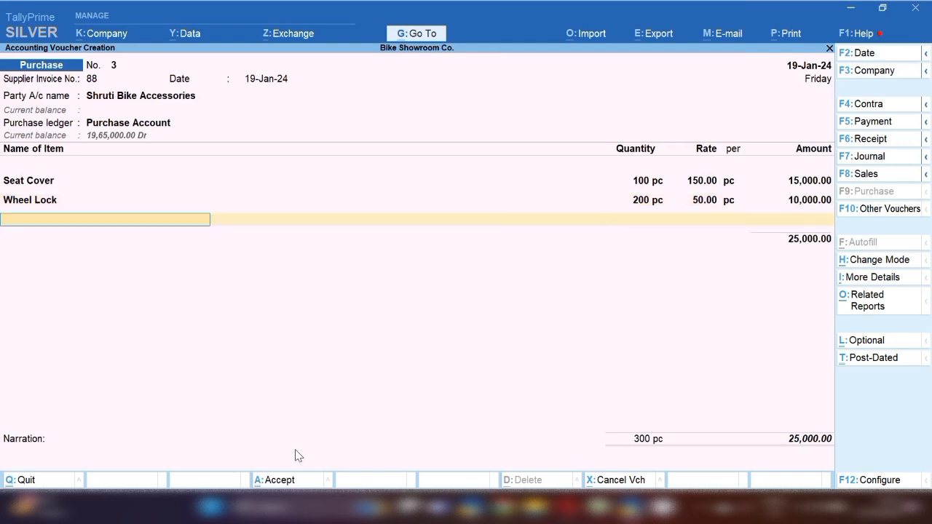
Create a new stock item Mat under Accessories with pc units
key("alt+c")
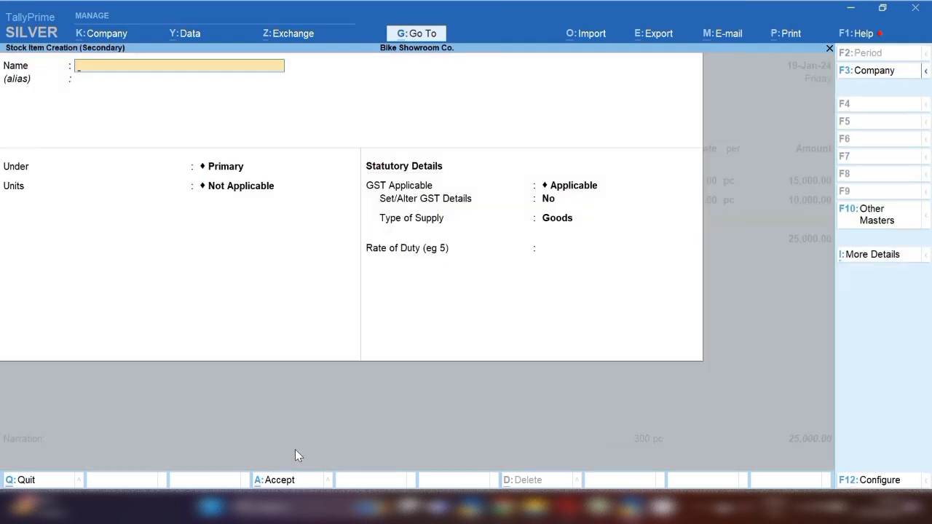
type("Mat")
key("Return")
key("Return")
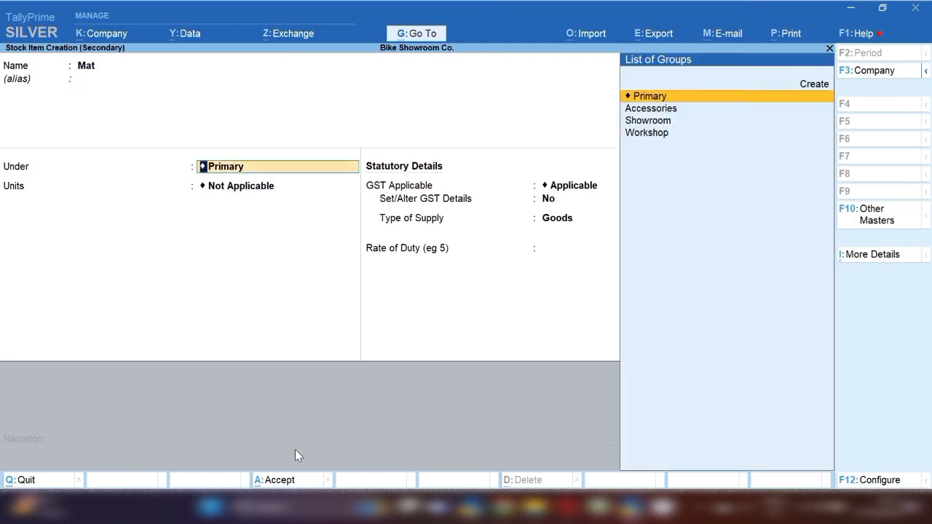
key("Down")
key("Down")
key("Up")
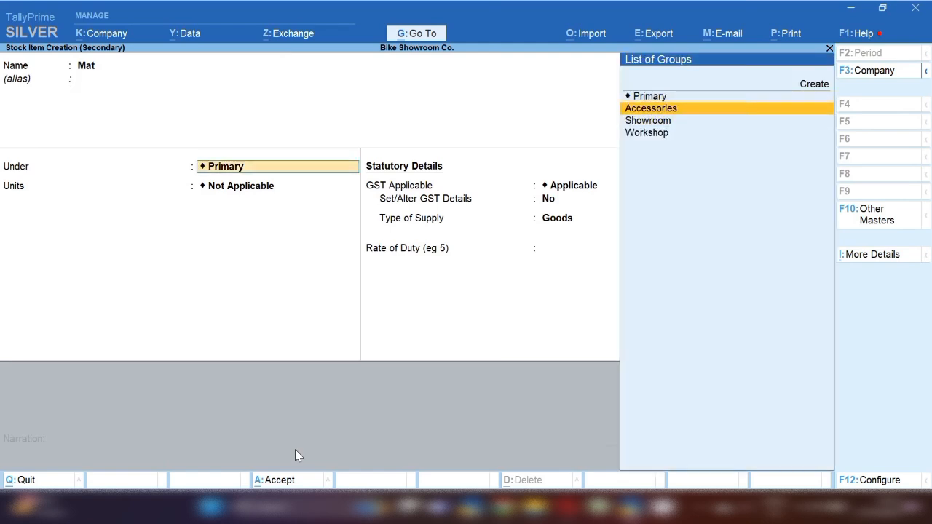
key("Return")
key("Down")
key("Return")
key("Return")
key("Return")
key("Return")
key("Return")
Give Mat HSN 8714 and set its GST taxability to Taxable
type("y8714")
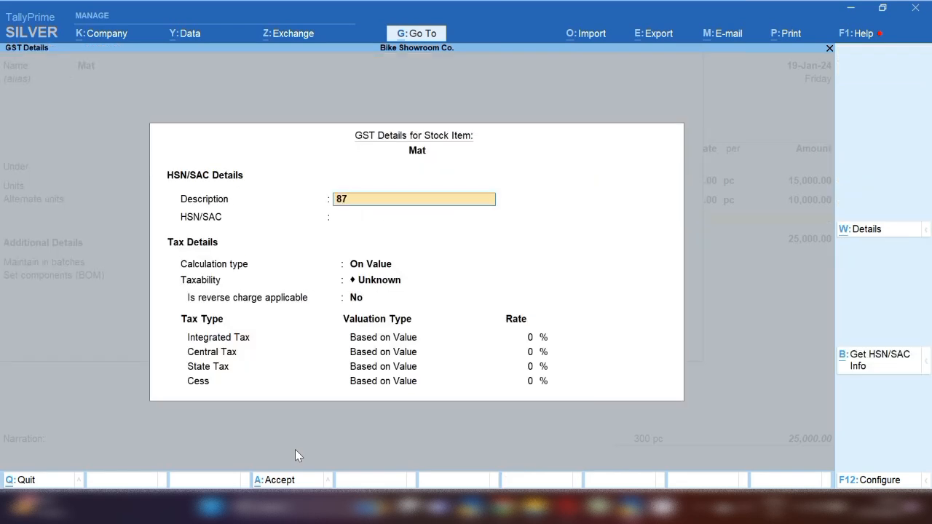
key("Return")
key("Return")
key("Down")
key("Down")
key("Down")
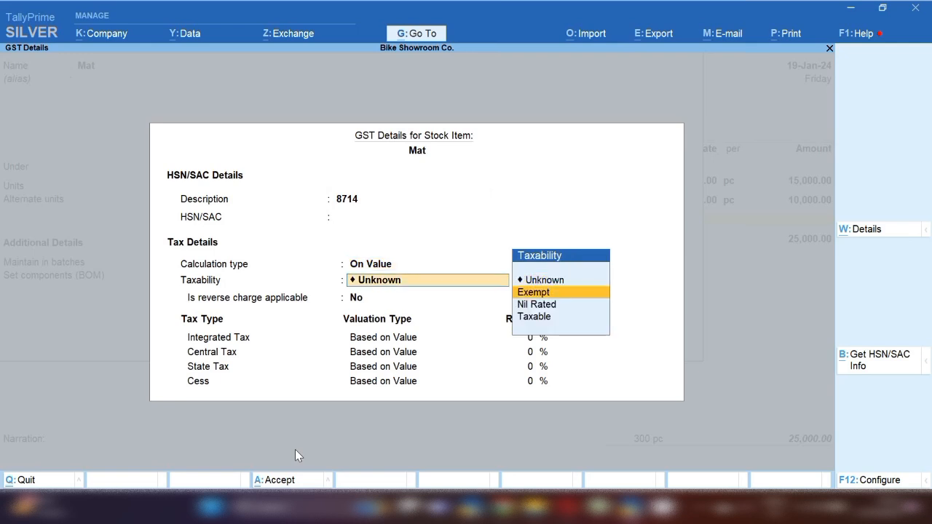
key("Return")
key("Return")
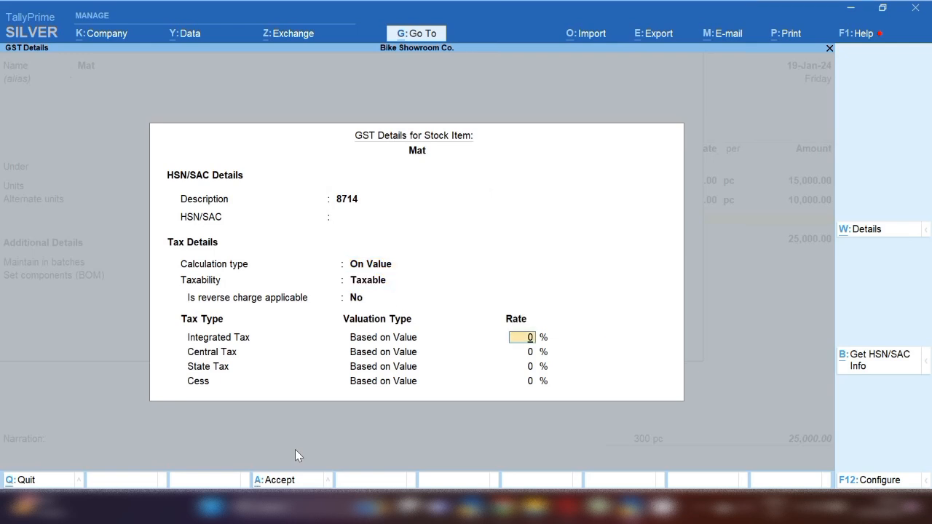
Enter 250 pc of Mat at 200, bringing the voucher total to 75,000
key("Return")
key("Return")
key("Return")
key("Return")
key("Return")
key("Return")
key("Return")
key("Return")
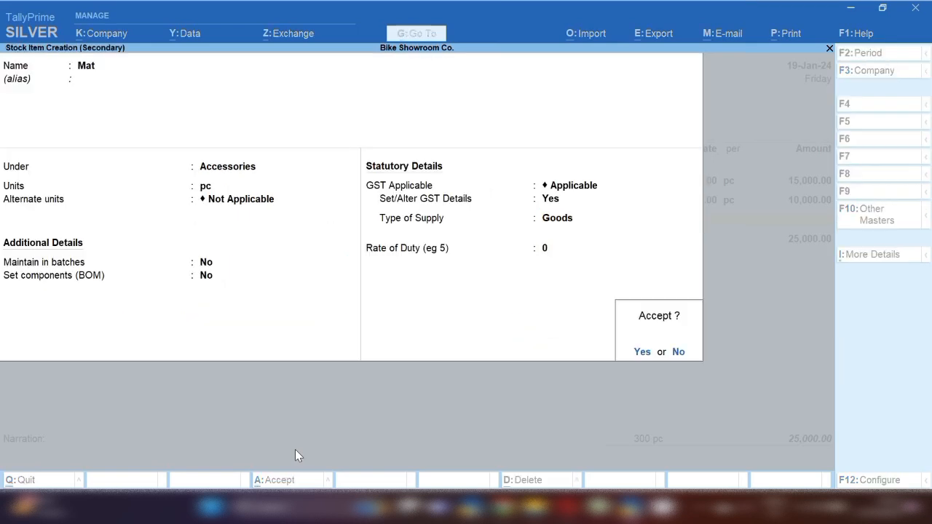
type("250")
key("Return")
type("200")
key("Return")
key("Return")
key("Return")
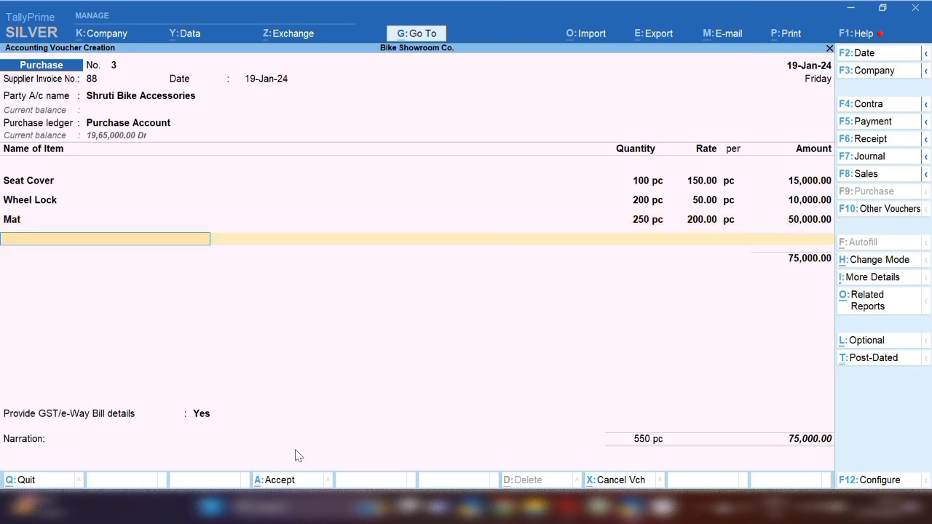
Add Cgst and Sgst of 4,000 each and save purchase voucher 3 at 83,000
key("Return")
type("Cgs")
key("Return")
key("Return")
key("Return")
type("Sgs")
key("Return")
key("Return")
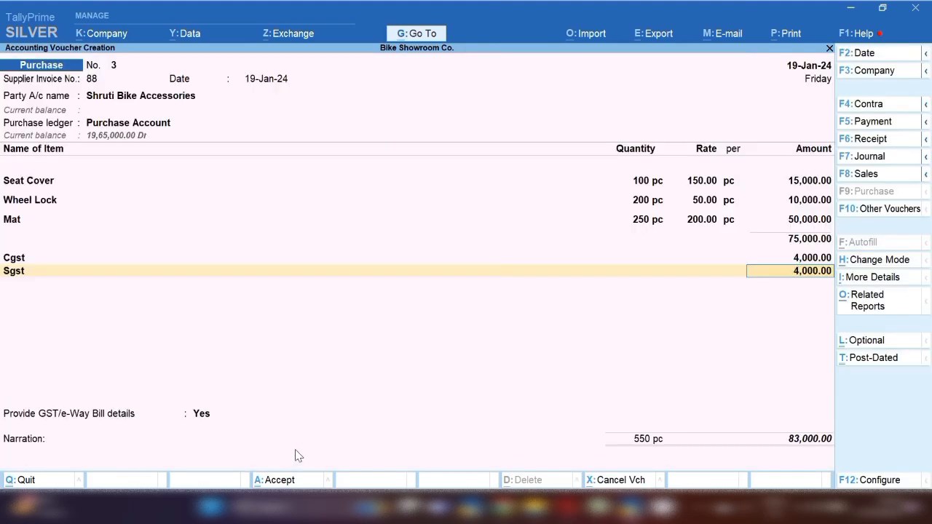
key("Return")
key("Return")
key("Return")
key("Return")
key("Return")
key("Return")
key("Return")
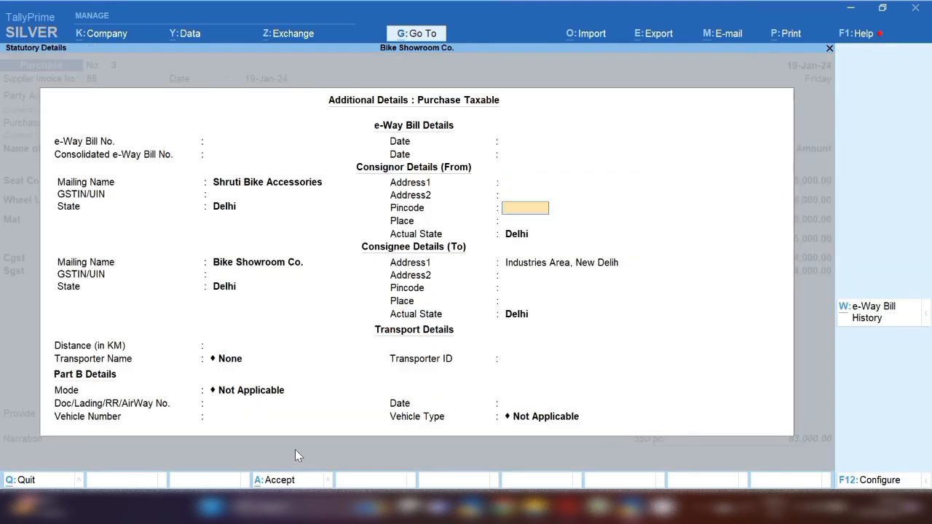
key("Return")
key("Return")
key("Return")
key("Return")
key("Return")
key("Return")
key("Return")
key("Return")
key("Return")
key("Return")
key("Return")
key("Return")
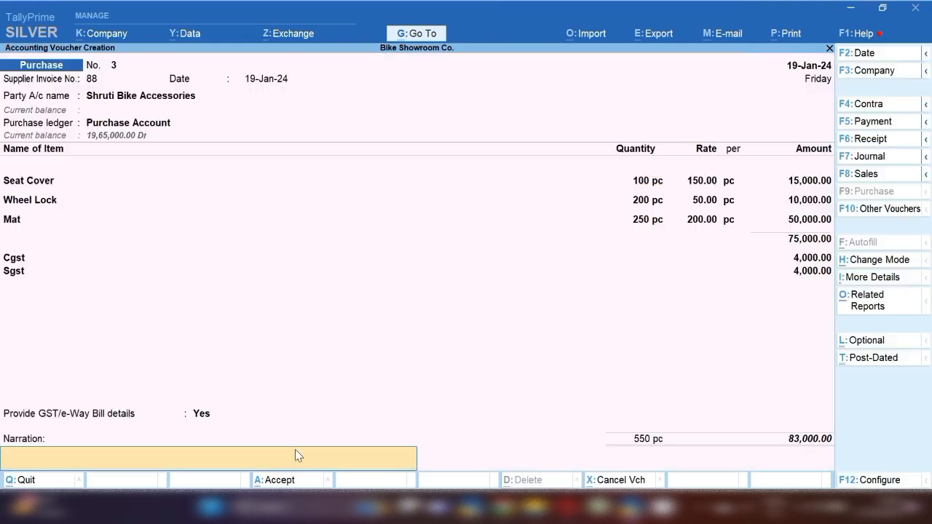
key("Return")
key("Return")
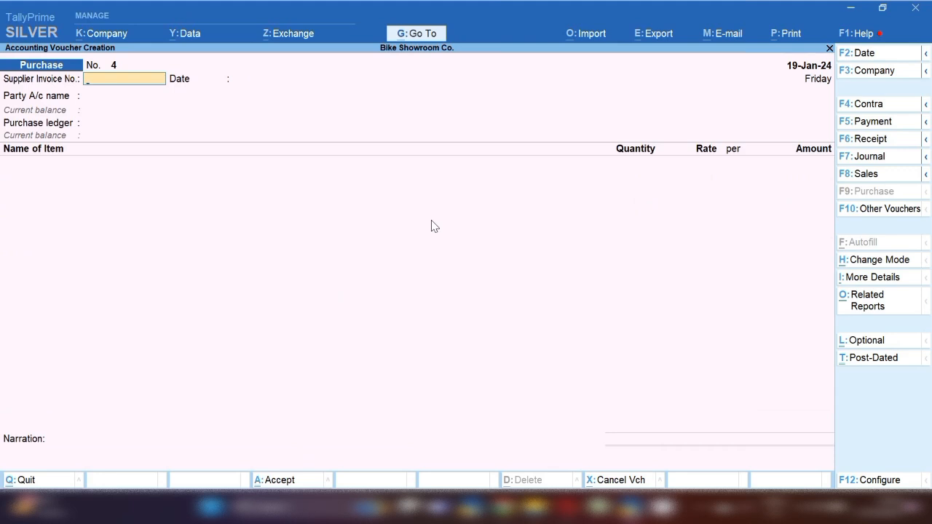
Quit the blank purchase voucher and review Current Liabilities in the Balance Sheet
key("Escape")
key("y")
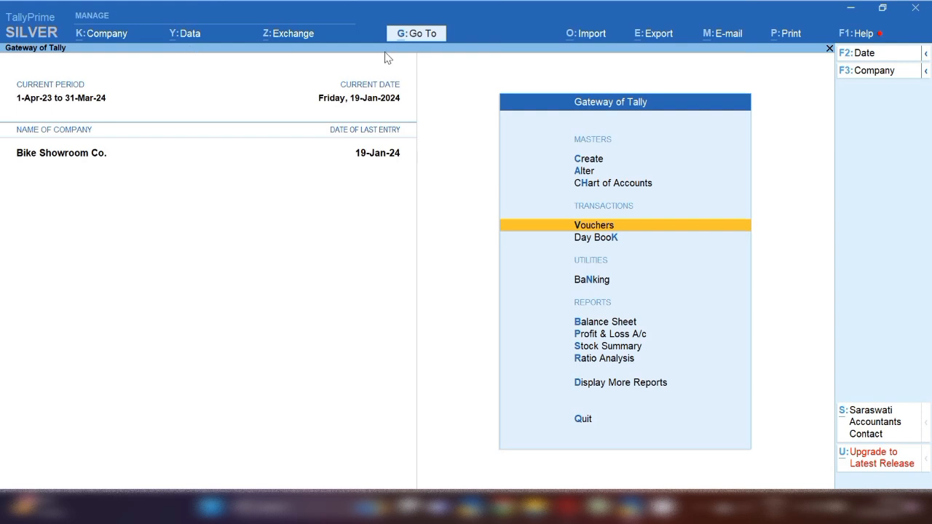
key("b")
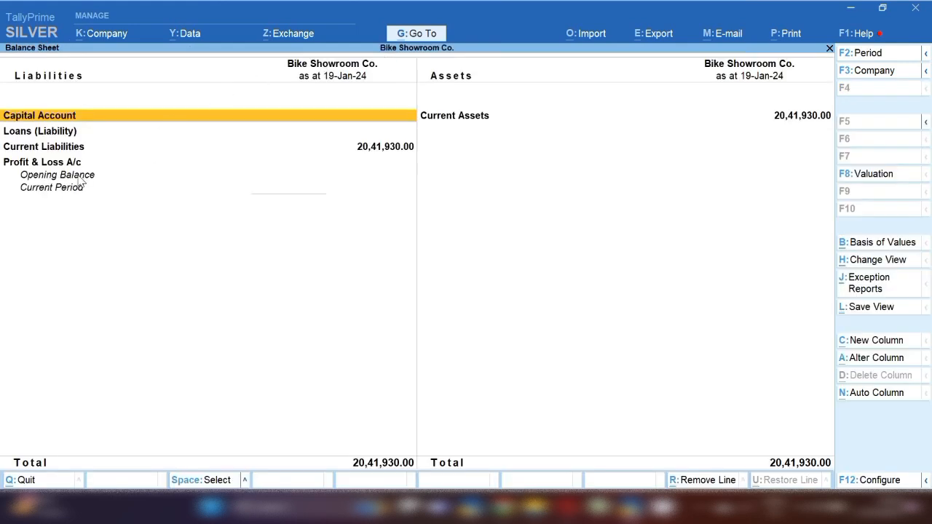
key("Down")
key("Down")
key("Return")
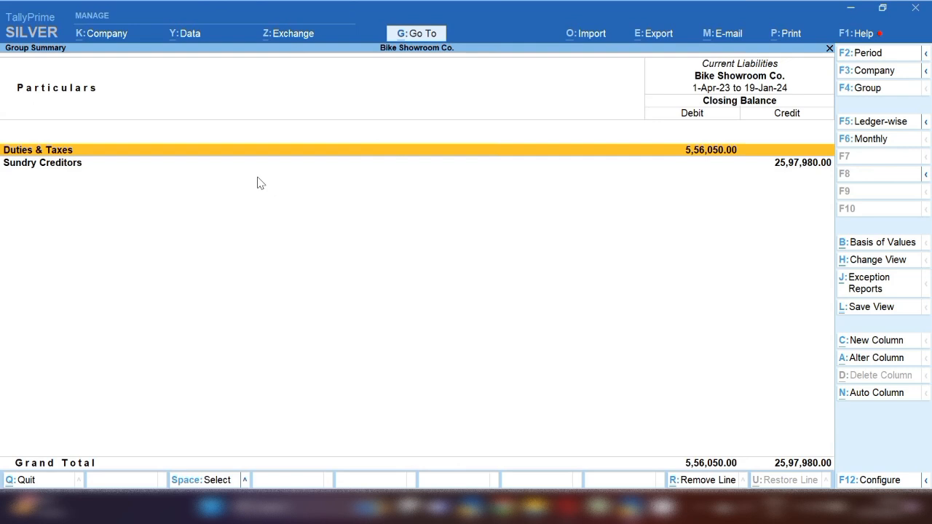
key("Down")
key("Up")
key("space")
key("Down")
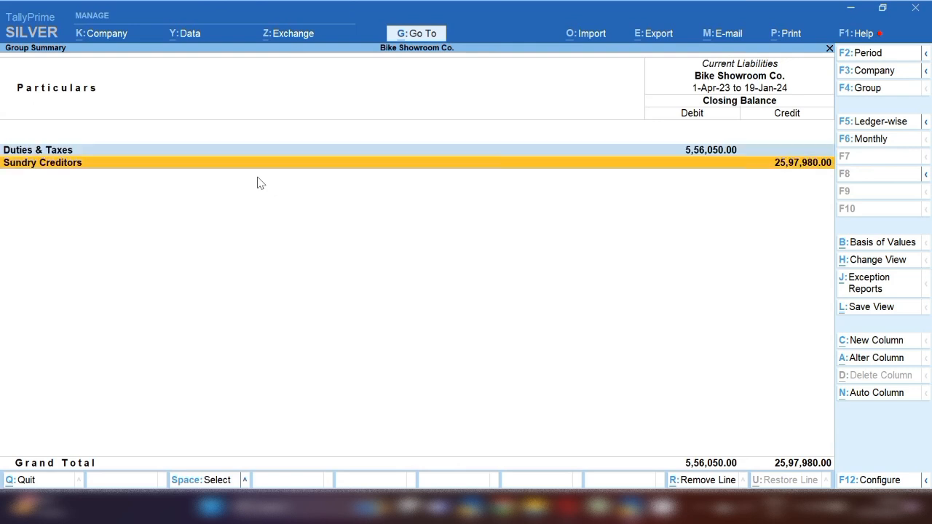
key("space")
key("Escape")
key("Escape")
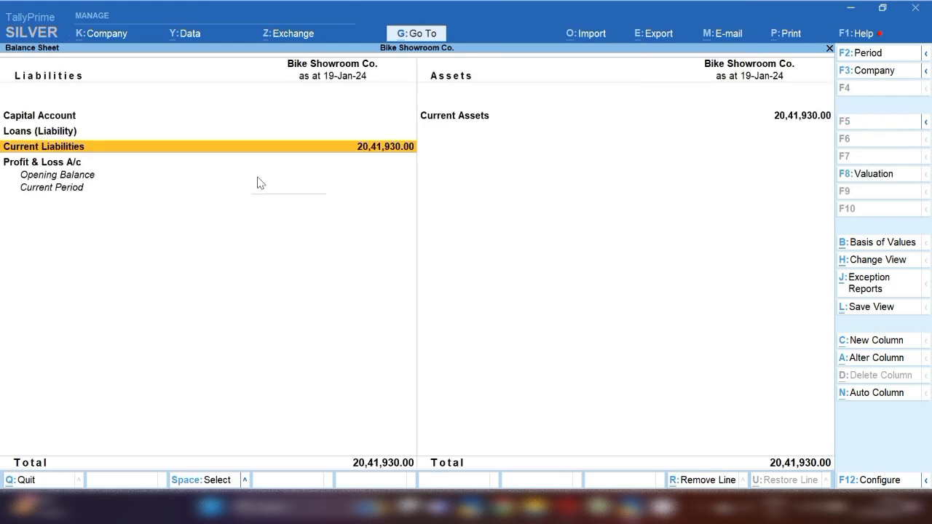
Drill into Current Assets and Closing Stock to view the stock group summary
key("Right")
key("Return")
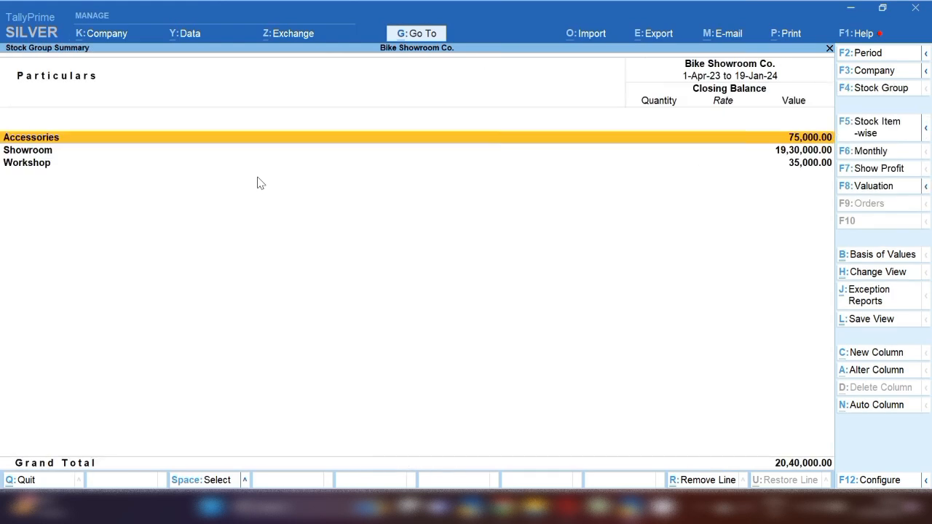
key("Escape")
key("Down")
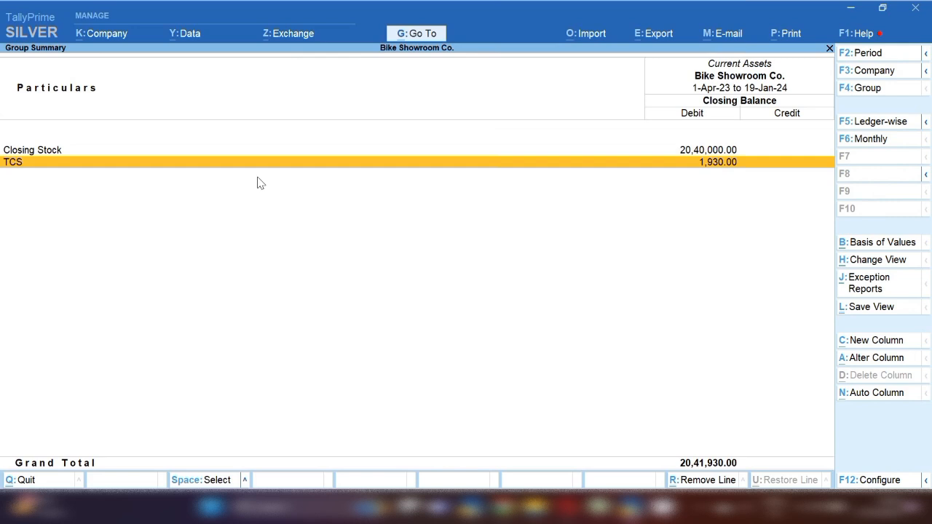
key("space")
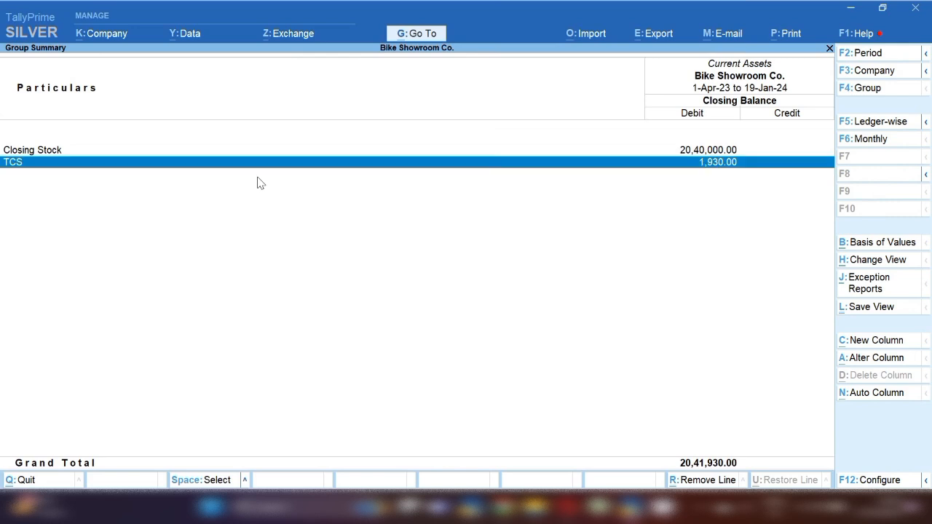
key("Up")
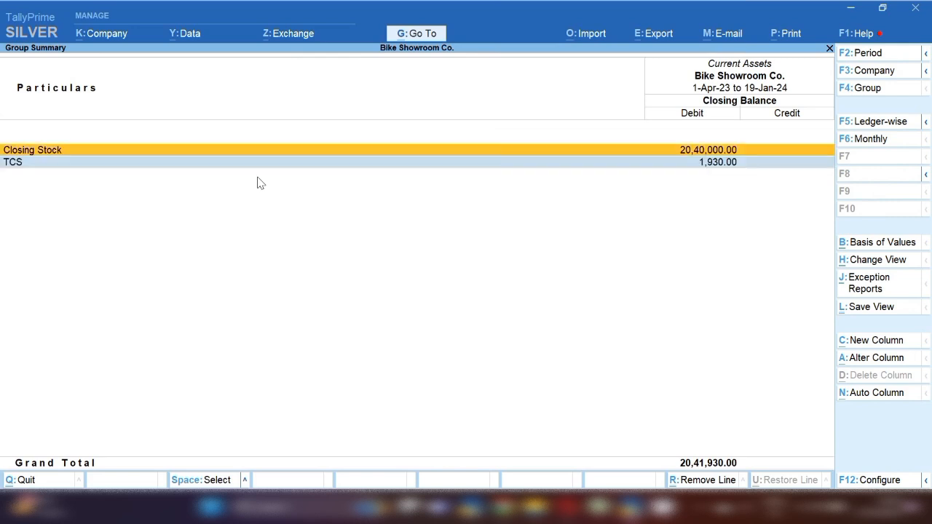
key("Return")
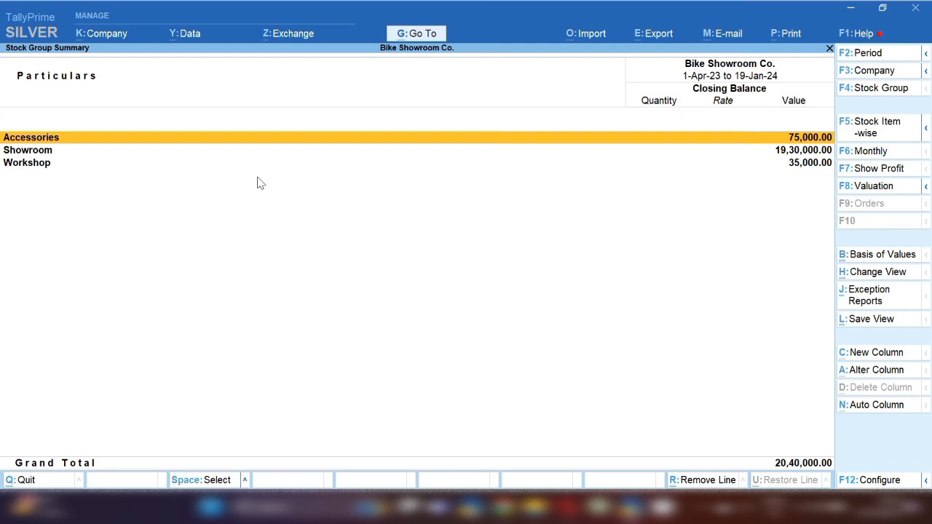
key("Down")
key("Down")
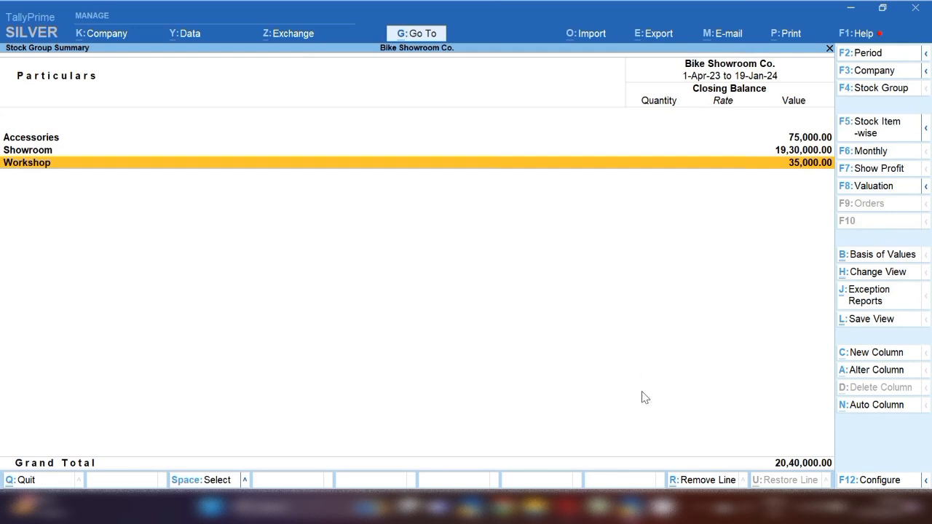
Switch the voucher type to Sales and set its date to 18.1.24
left_click(710, 514)
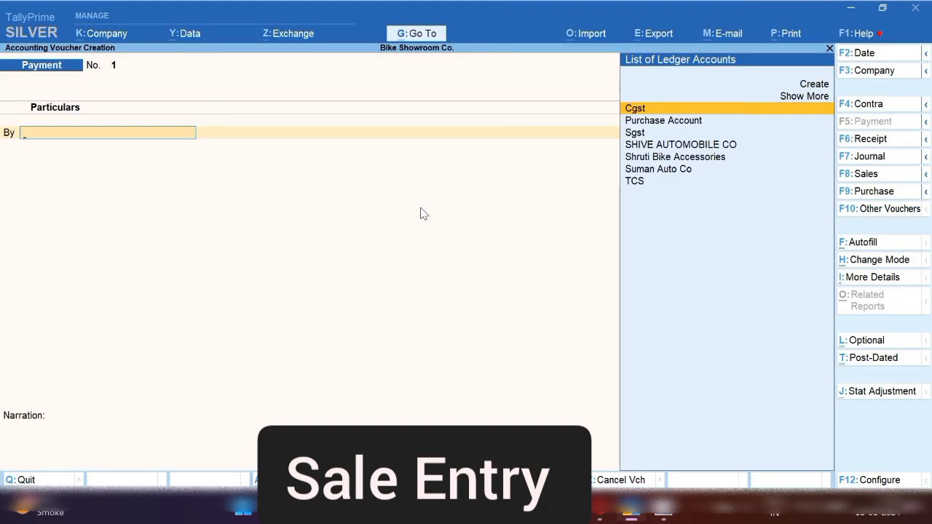
left_click(868, 175)
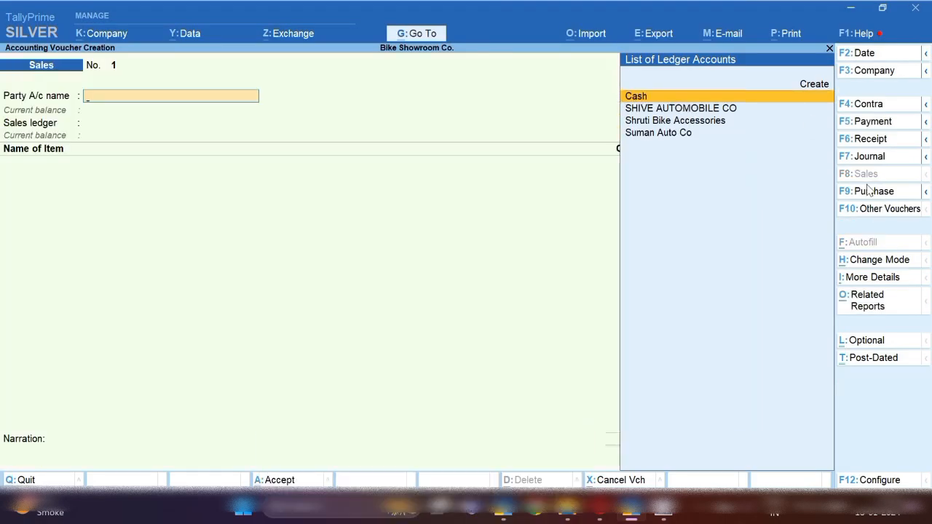
key("F2")
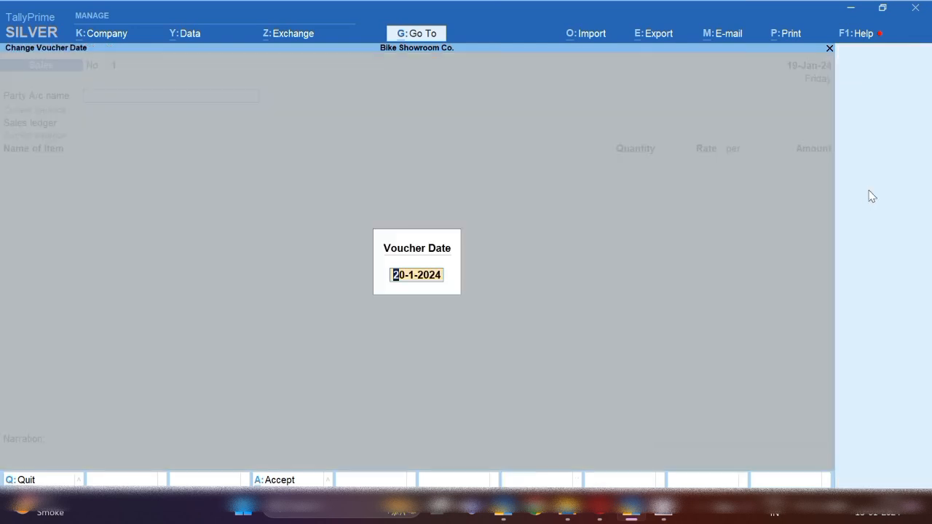
key("Return")
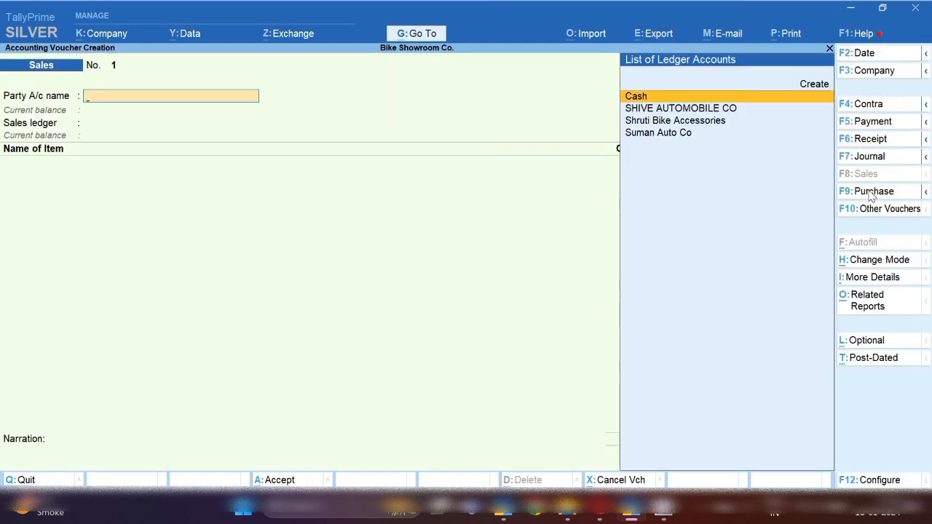
key("F2")
type("18.1.24")
key("Return")
Create a party ledger with the customer's name and start a new group for it
key("alt+c")
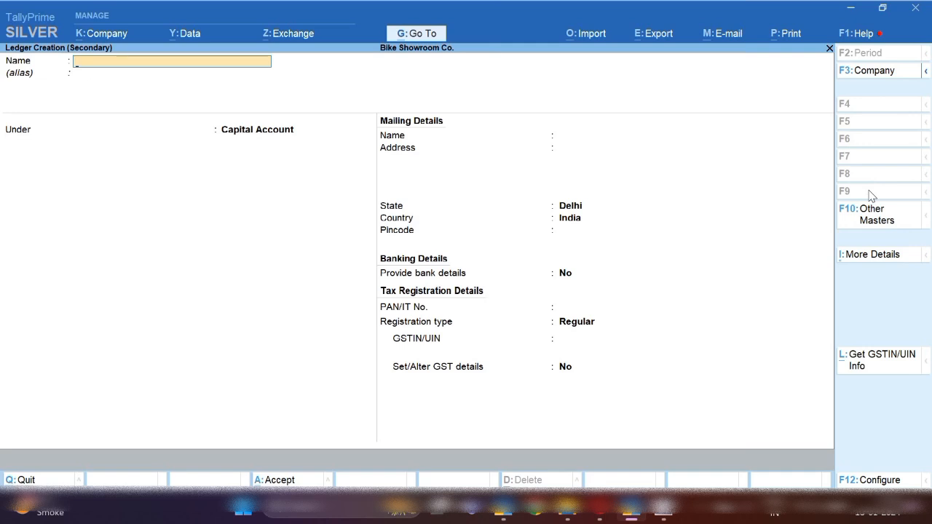
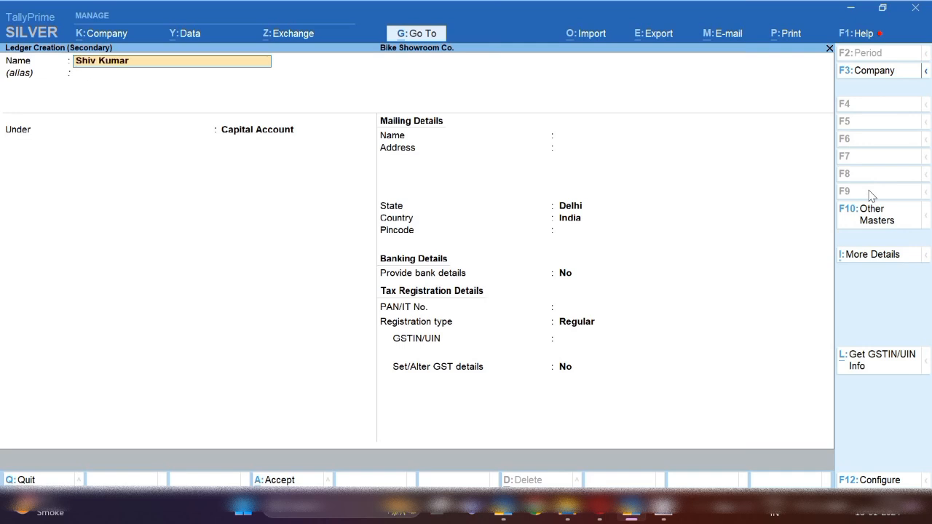
key("Return")
key("Return")
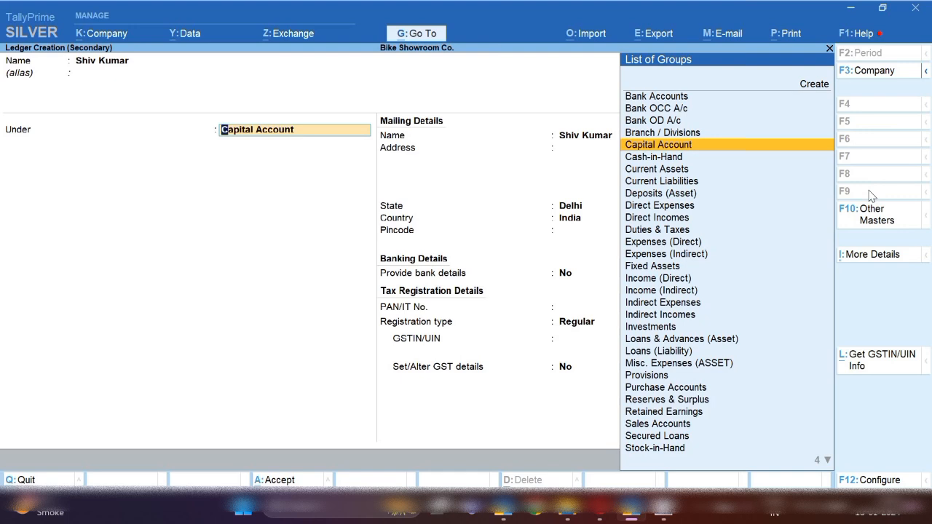
key("alt+c")
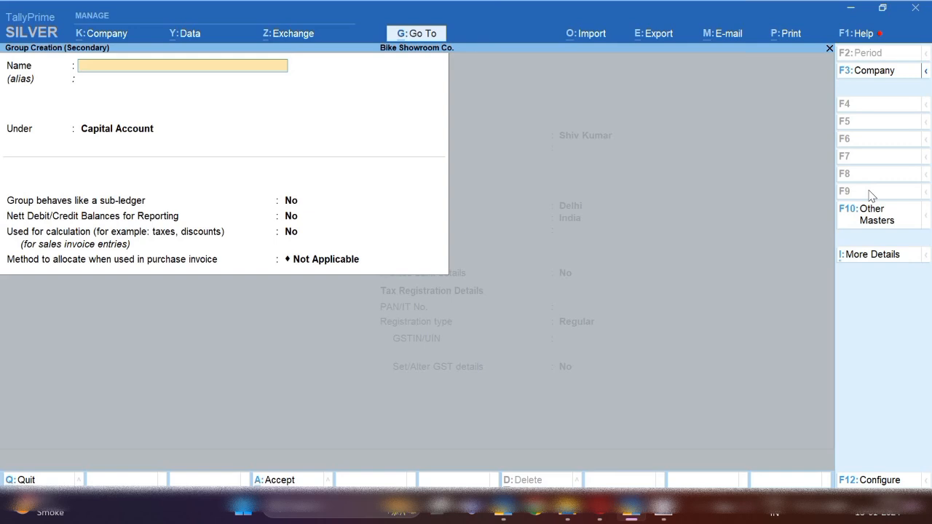
Name the new group HDFC BANK, place it under Sundry Debtors, and save it
type("HDFC BANKR")
key("BackSpace")
key("Return")
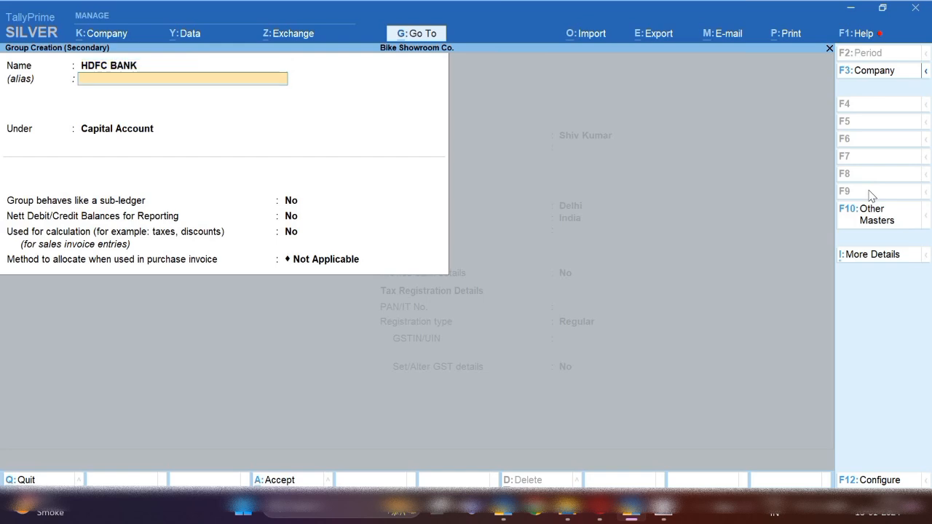
key("Return")
type("SUN")
key("Down")
key("Down")
key("Return")
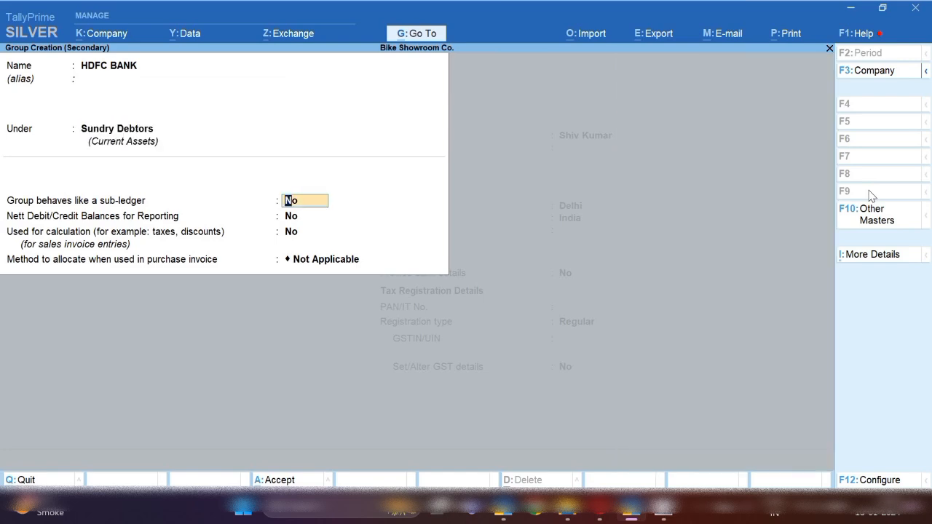
key("ctrl+a")
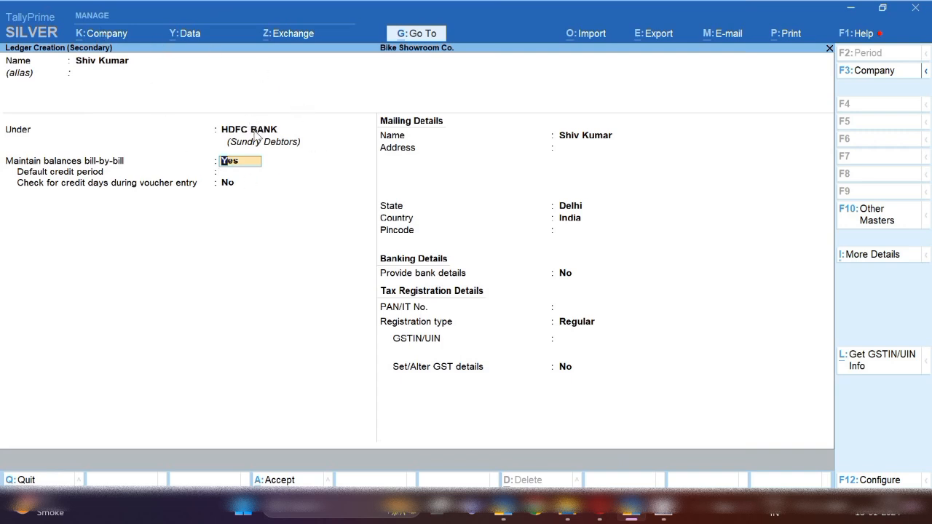
Set the customer ledger's registration type to Consumer, save it, and skip dispatch details
key("Return")
key("Return")
key("Return")
key("Return")
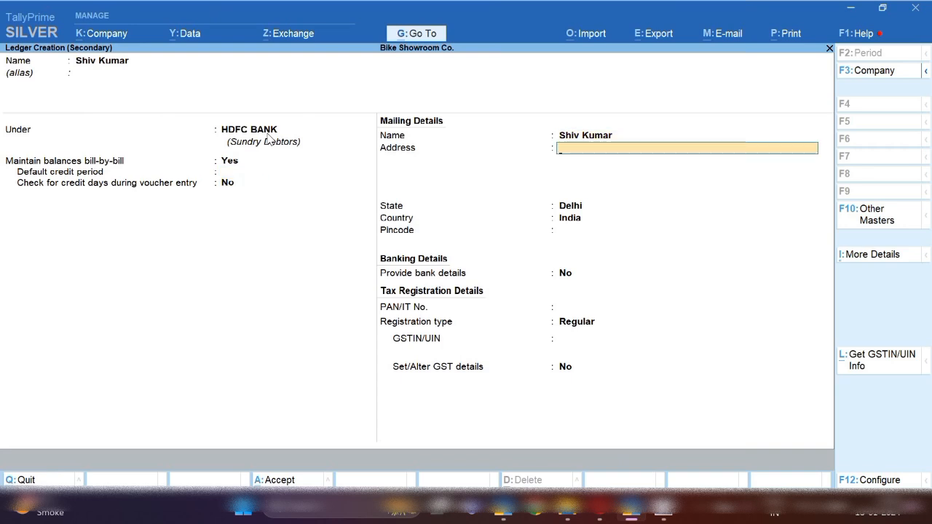
key("Return")
key("Return")
key("Return")
key("Return")
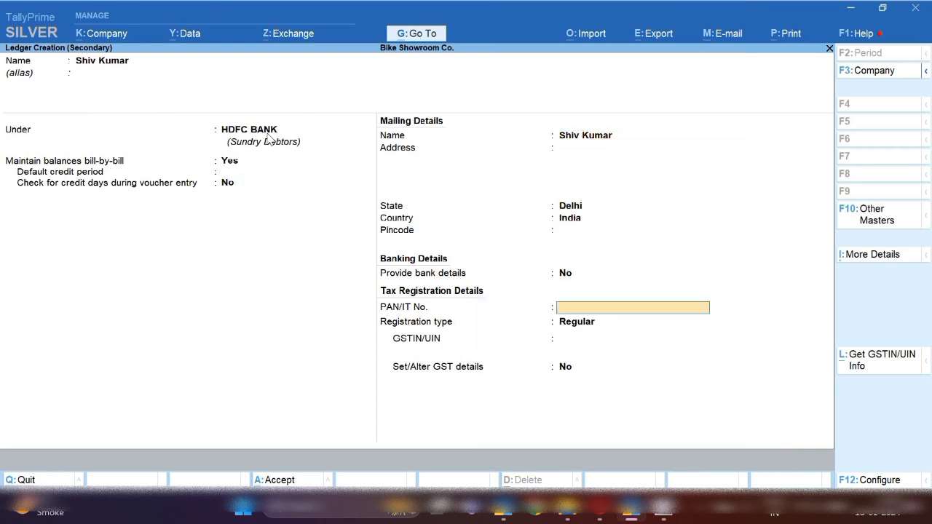
key("Return")
key("Up")
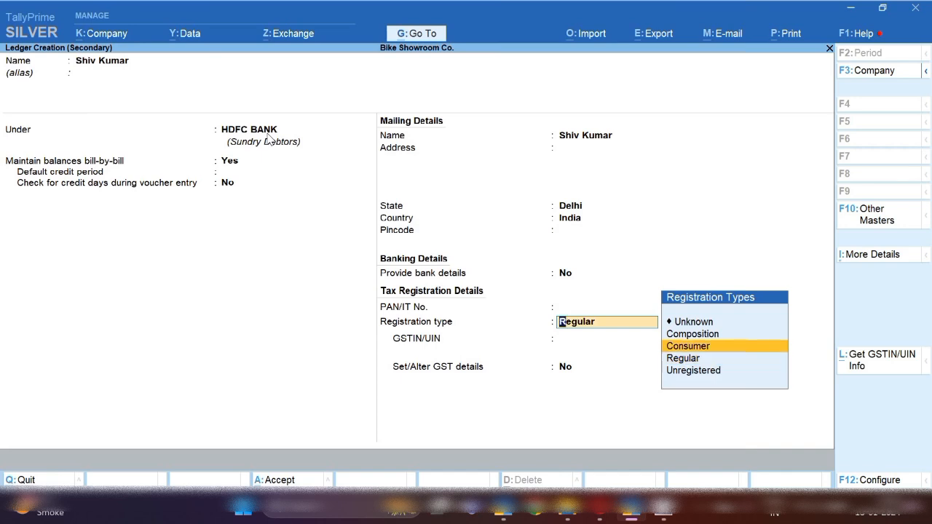
key("Return")
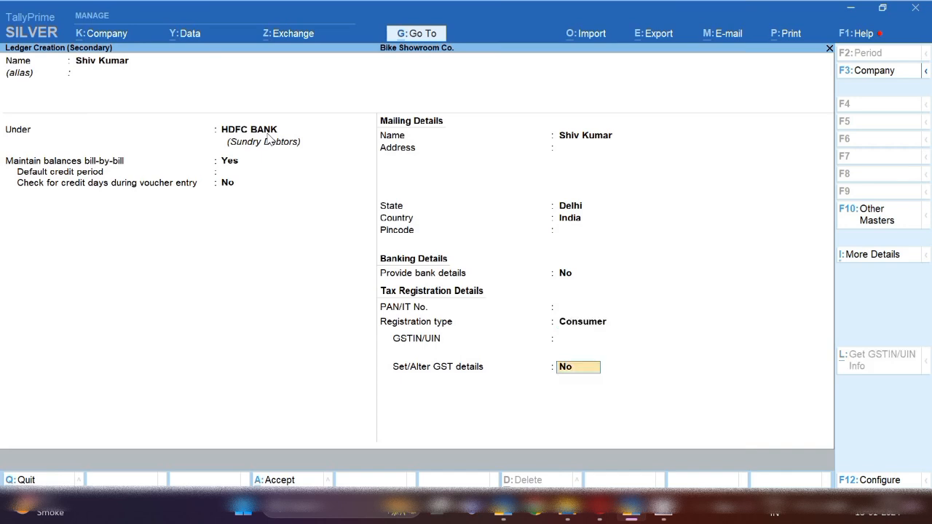
key("Return")
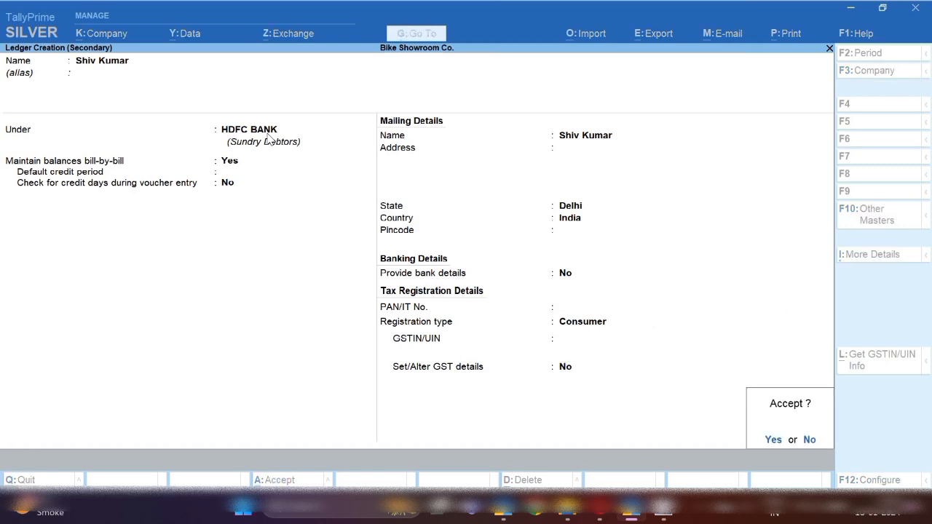
key("Return")
key("Return")
key("Return")
key("Return")
key("Return")
key("Return")
key("Return")
key("Return")
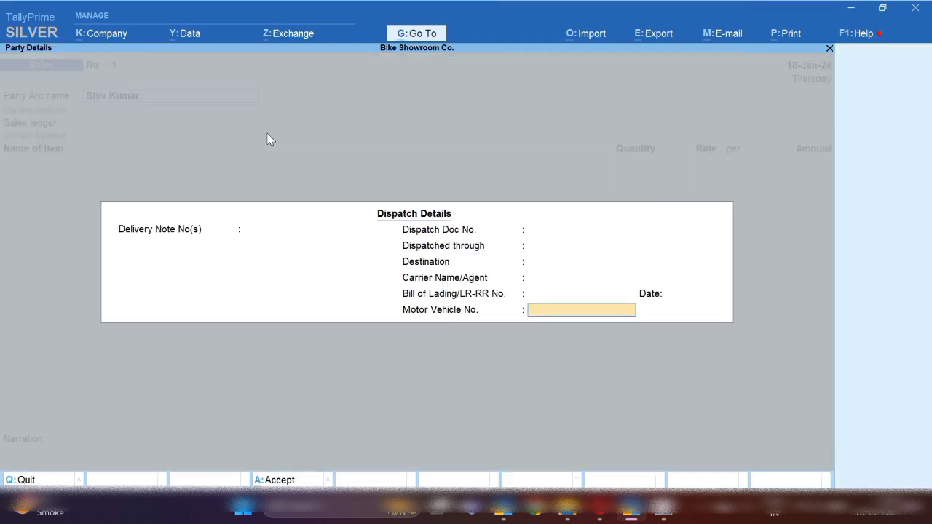
key("Return")
key("Return")
key("Return")
key("Return")
key("Return")
key("Return")
key("Return")
key("Return")
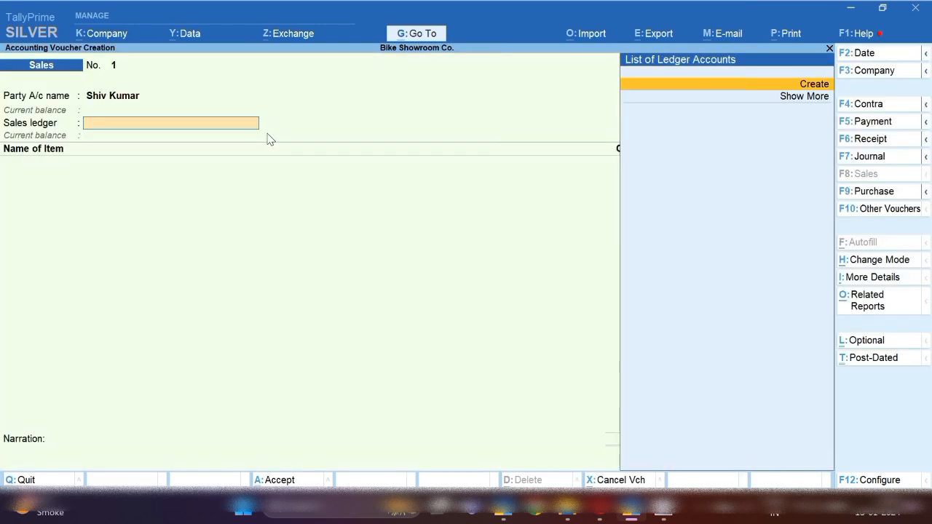
Save ledger SALES ACCOUNTS under Sales Accounts, GST applicable, with Goods as supply type
key("Return")
type("SALES ACCOUNTS")
key("Return")
key("Return")
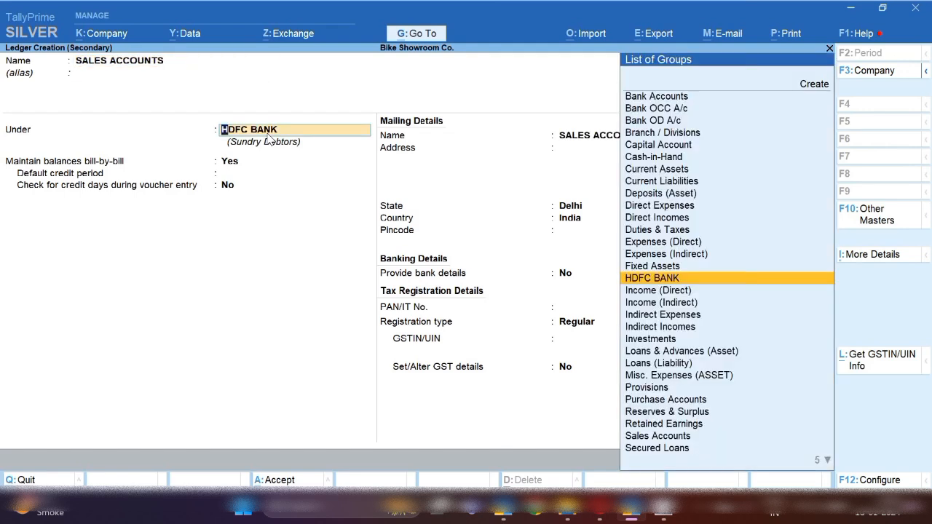
type("SAL")
key("Return")
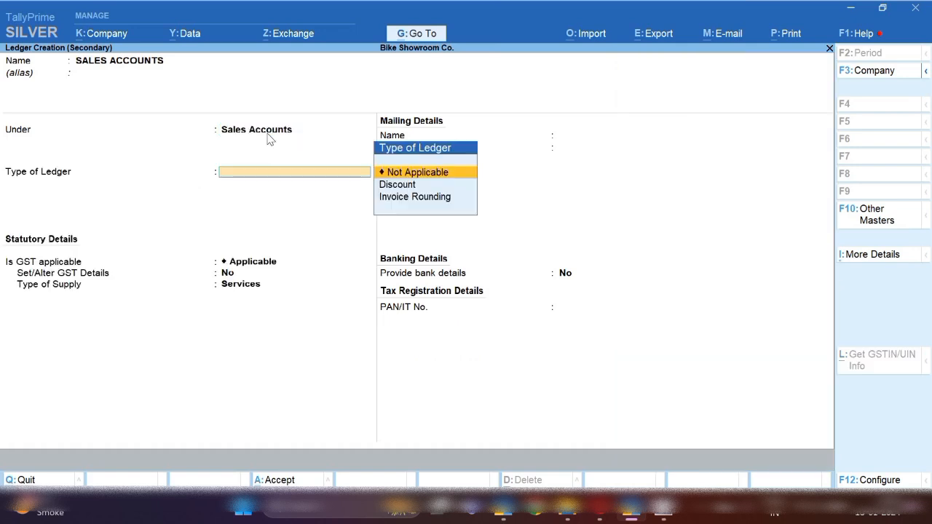
key("Return")
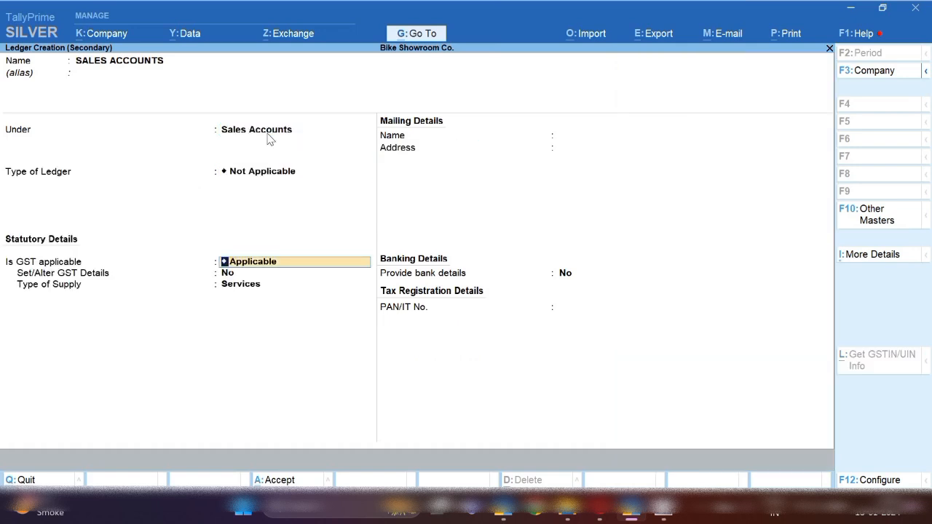
key("Return")
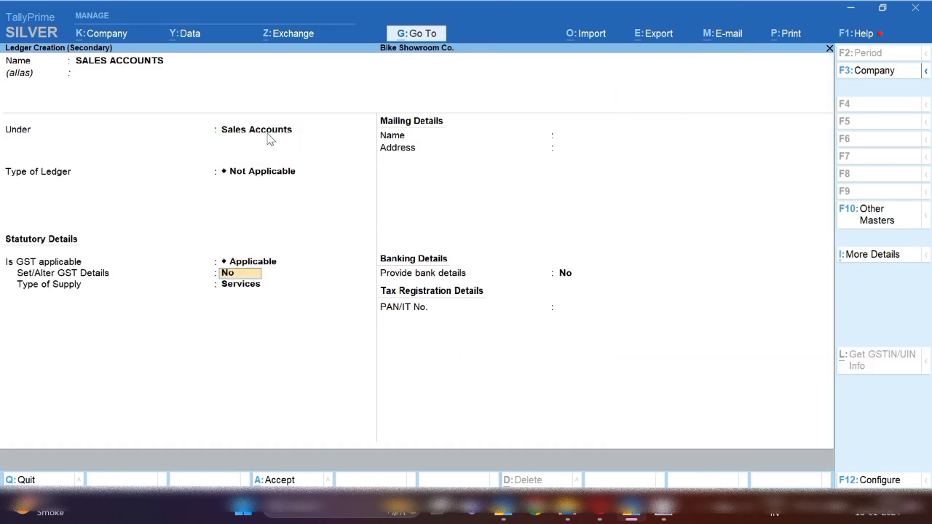
key("Return")
key("Up")
key("Return")
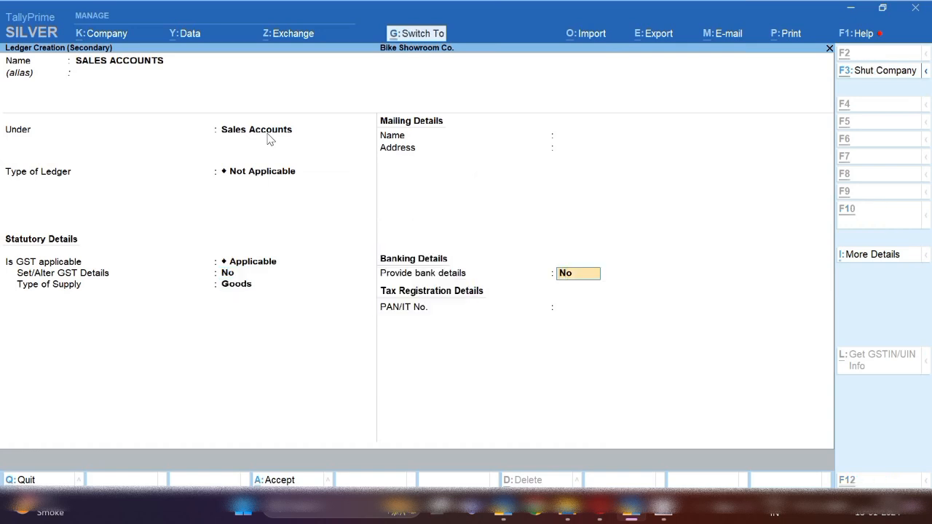
key("ctrl+a")
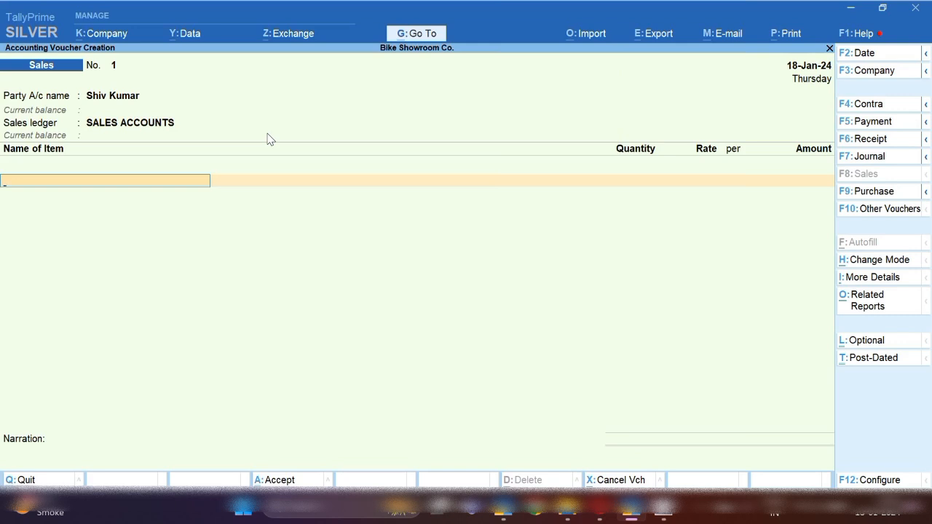
Sell 1 Pulsar from batch 12364578 at a rate of 75,000
type("PU")
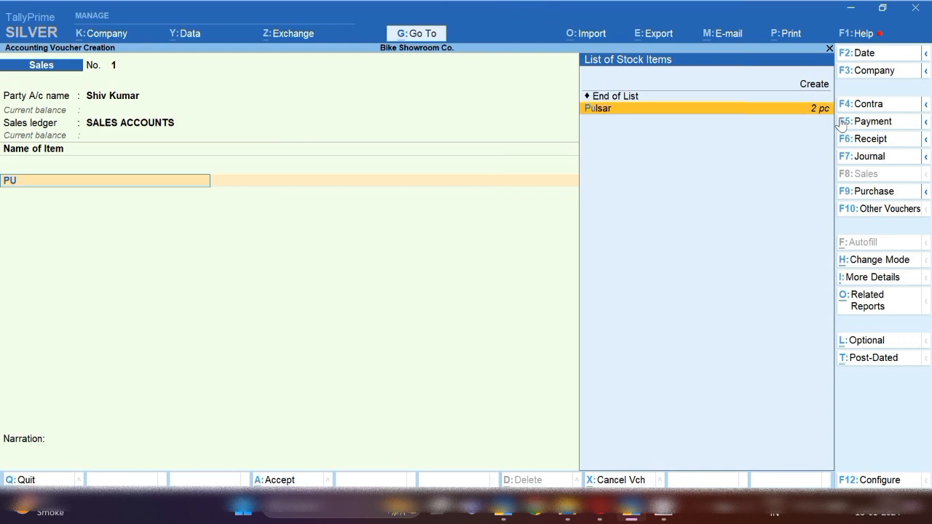
key("Return")
key("Return")
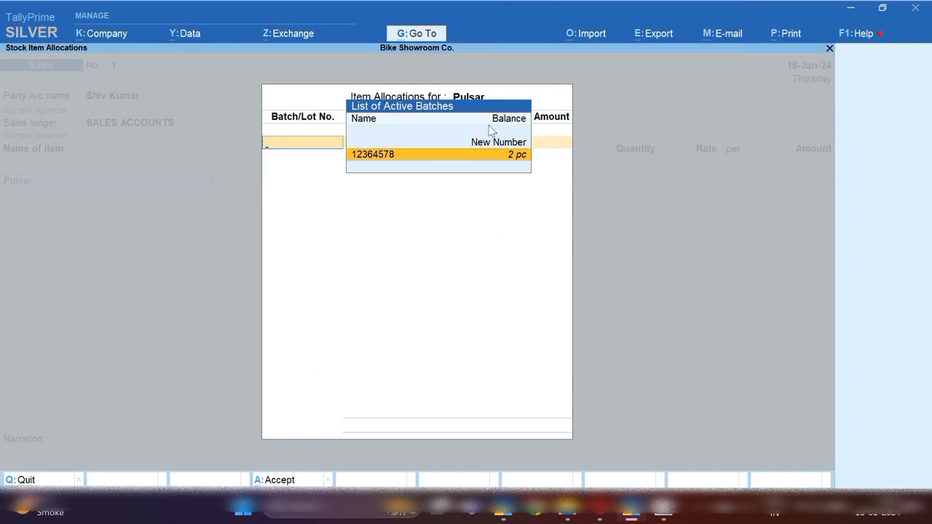
left_click(381, 156)
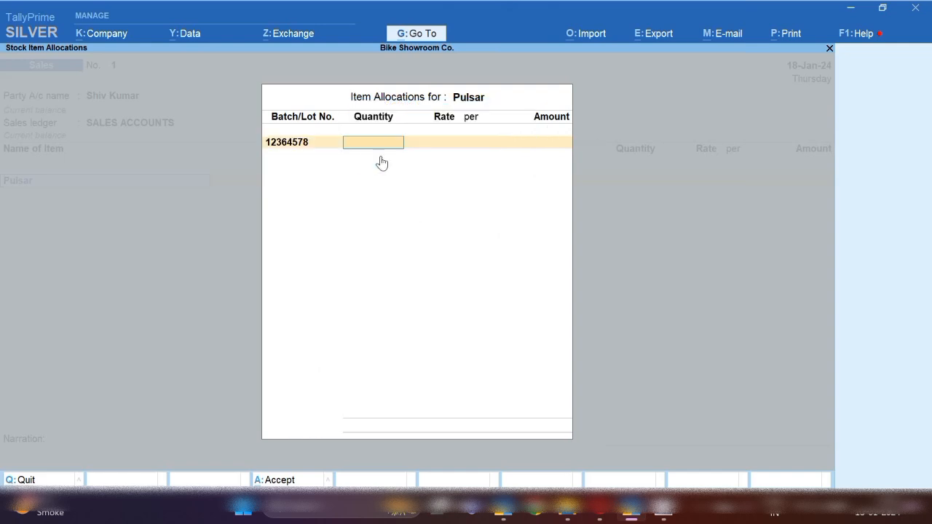
type("1")
key("Return")
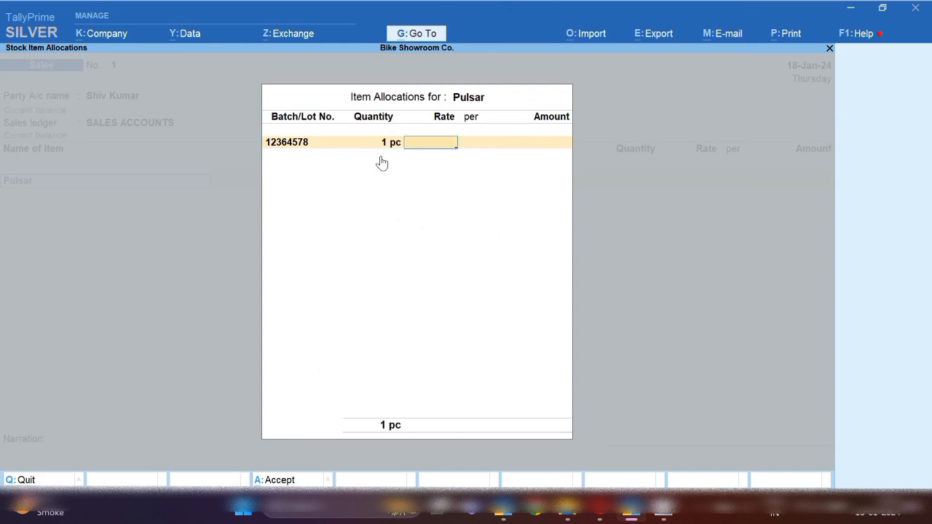
type("75,000")
key("Return")
key("Return")
key("Return")
key("Return")
key("Return")
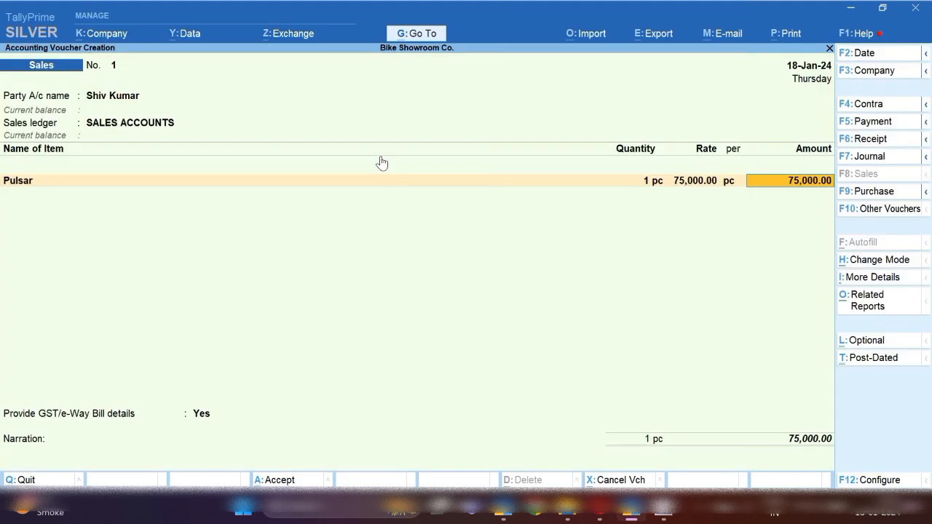
Add Cgst and Sgst of 10,500 each and save the 96,000 voucher, declining e-Way Bill
type("CGS")
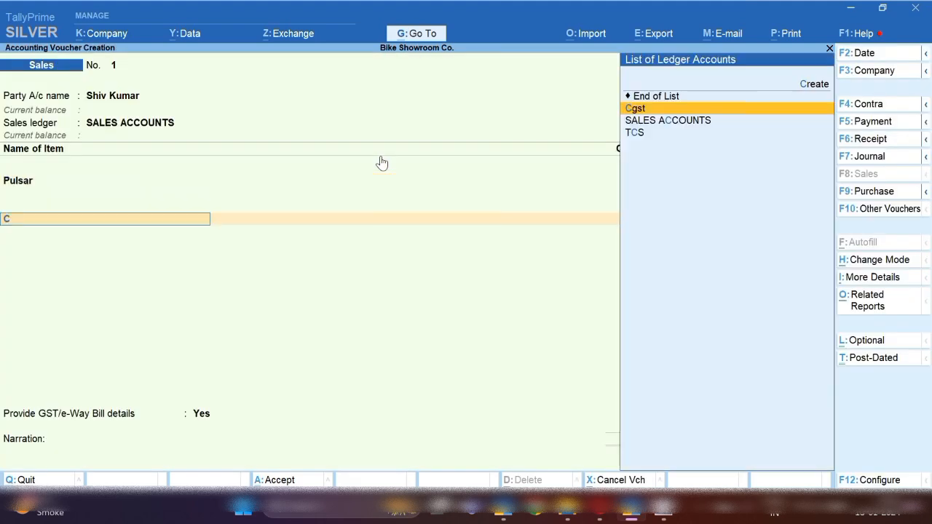
key("Return")
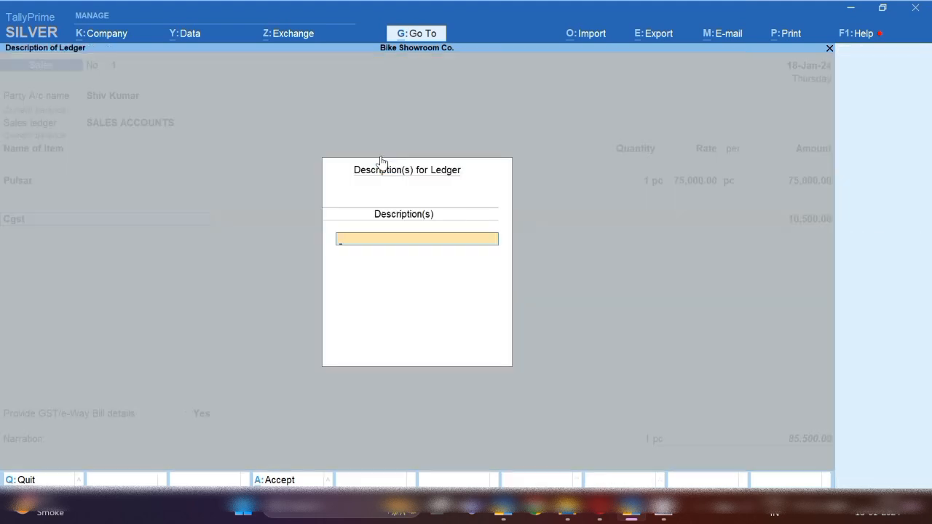
key("Return")
key("Return")
type("SGS")
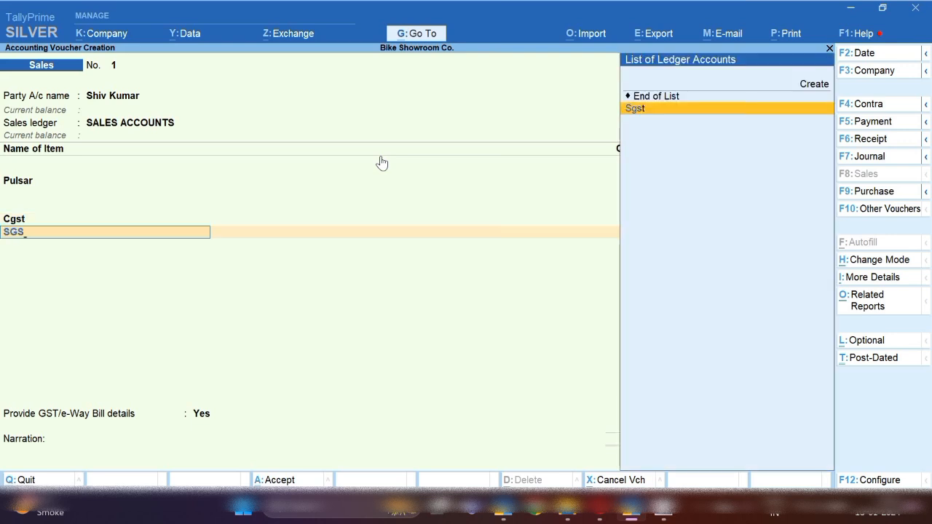
key("Return")
key("Return")
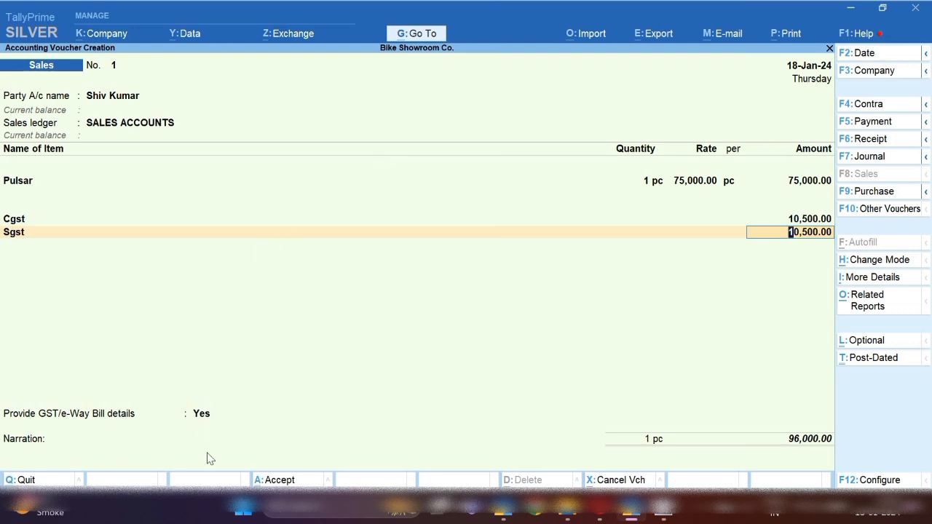
left_click(290, 483)
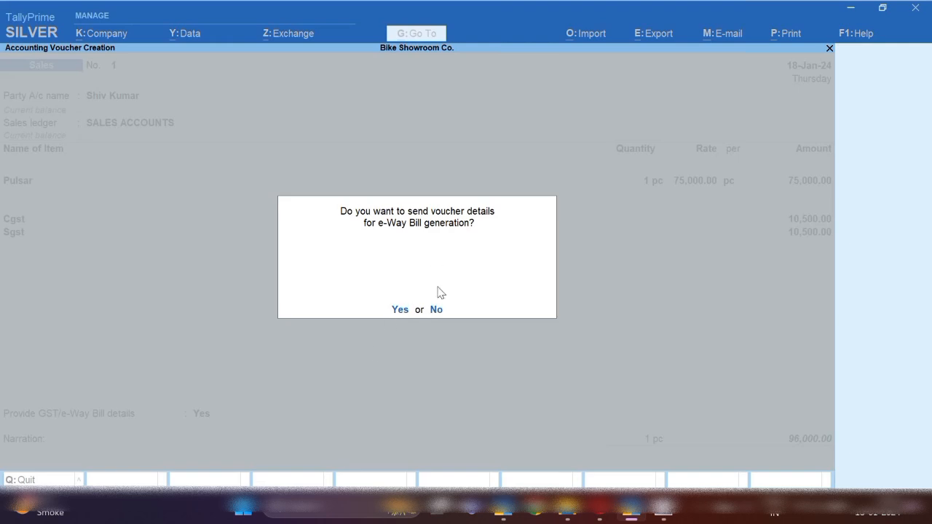
left_click(435, 311)
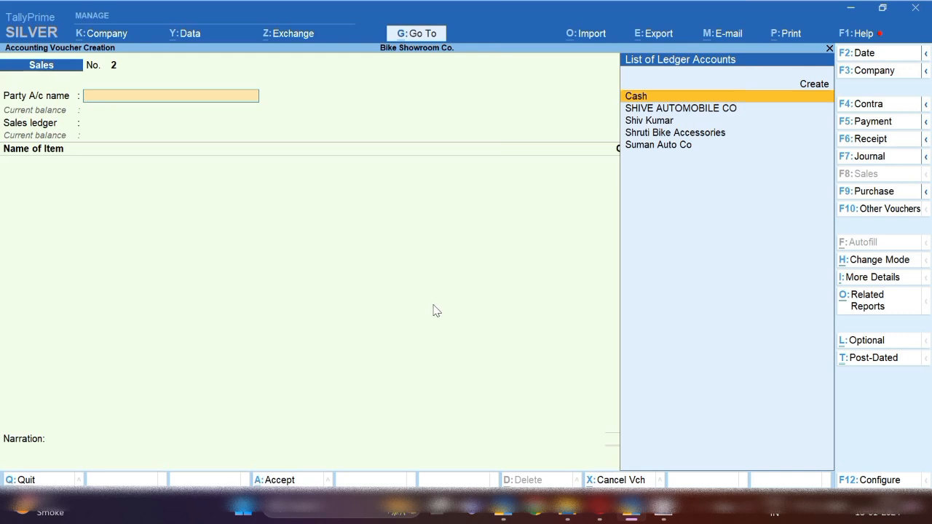
Create ledger Shubham Trading Co. under Sundry Debtors, keeping defaults of state Delhi and Regular registration
key("alt+c")
type("SHUB")
key("BackSpace")
key("BackSpace")
key("BackSpace")
key("BackSpace")
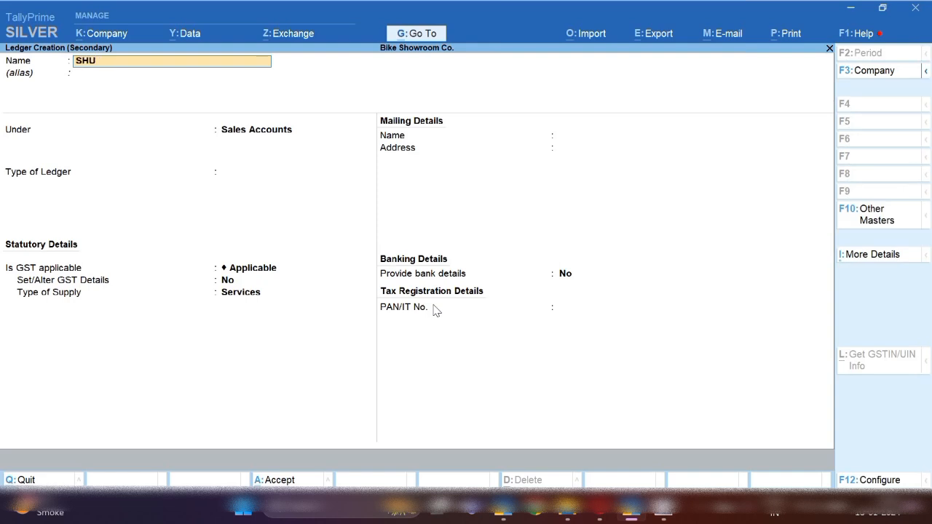
type("Shubham trading Co.")
key("Return")
type("Sun")
key("Down")
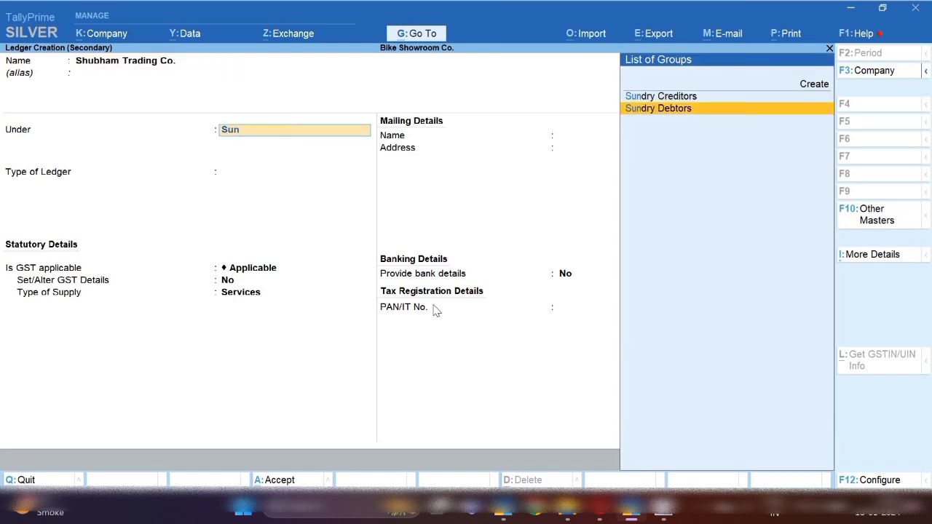
key("Return")
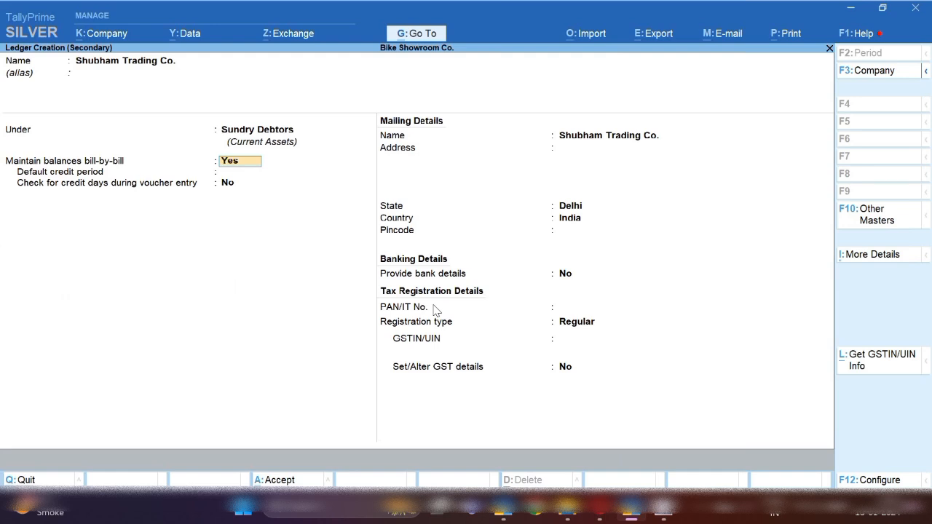
key("Return")
key("Return")
key("Return")
key("Return")
key("Return")
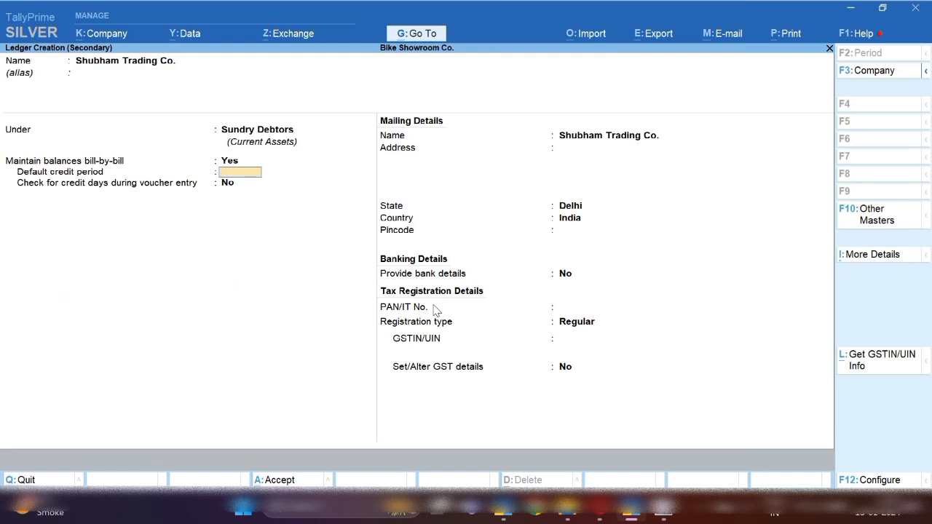
key("Return")
key("Return")
key("Return")
key("Return")
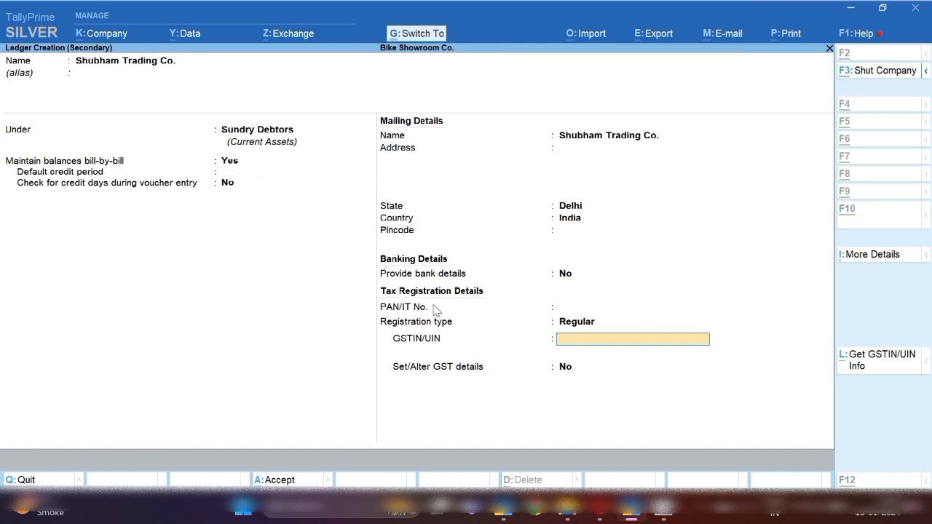
key("ctrl+a")
Set Shubham Trading Co. as party with place of supply Delhi, and pick SALES ACCOUNTS as the sales ledger
key("Return")
key("Return")
key("Return")
key("Return")
key("Return")
key("Return")
key("Return")
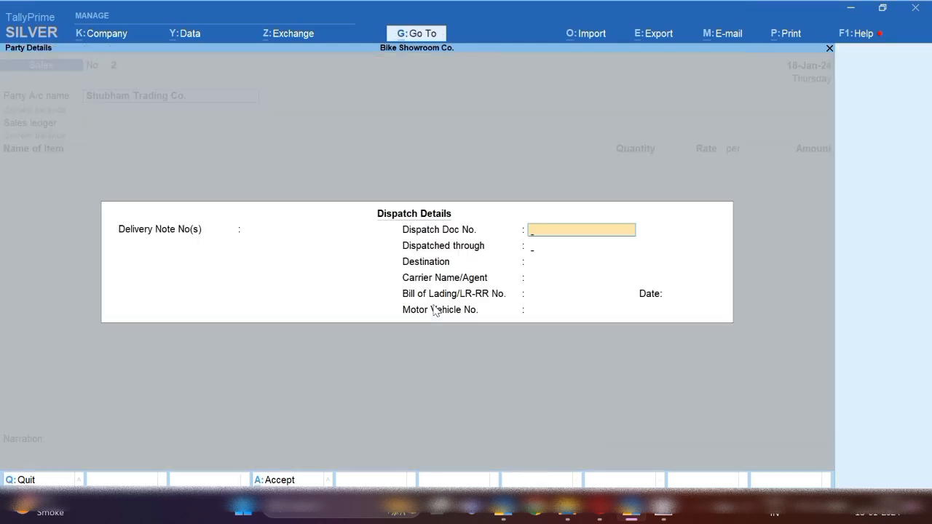
key("Return")
key("Return")
key("Return")
key("Return")
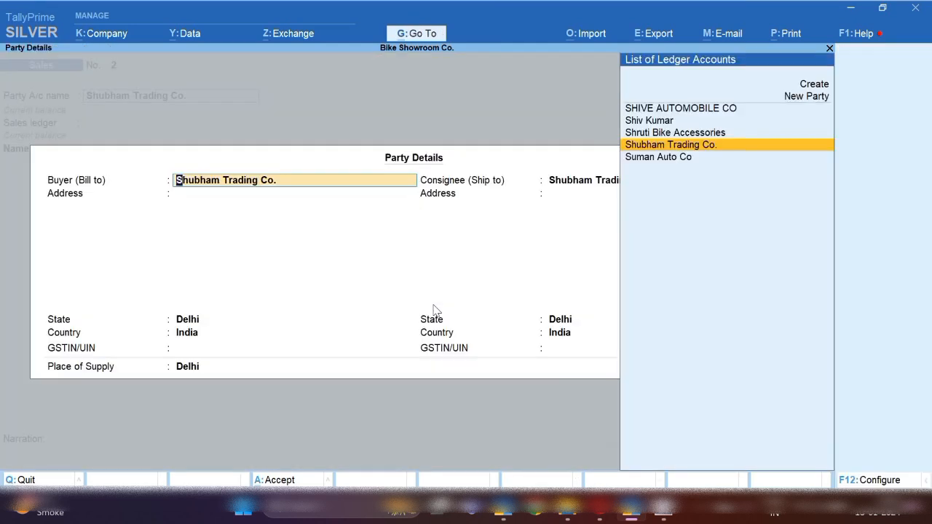
key("Return")
key("Return")
key("Return")
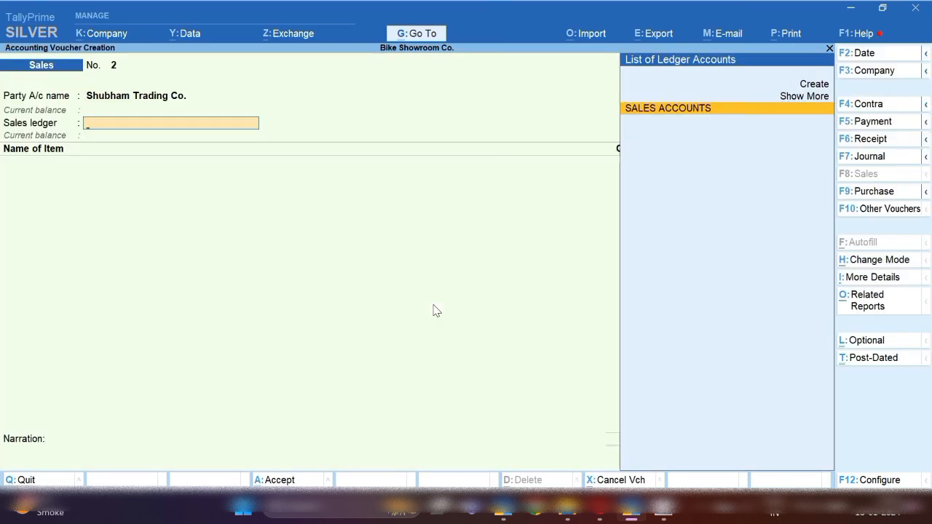
key("Return")
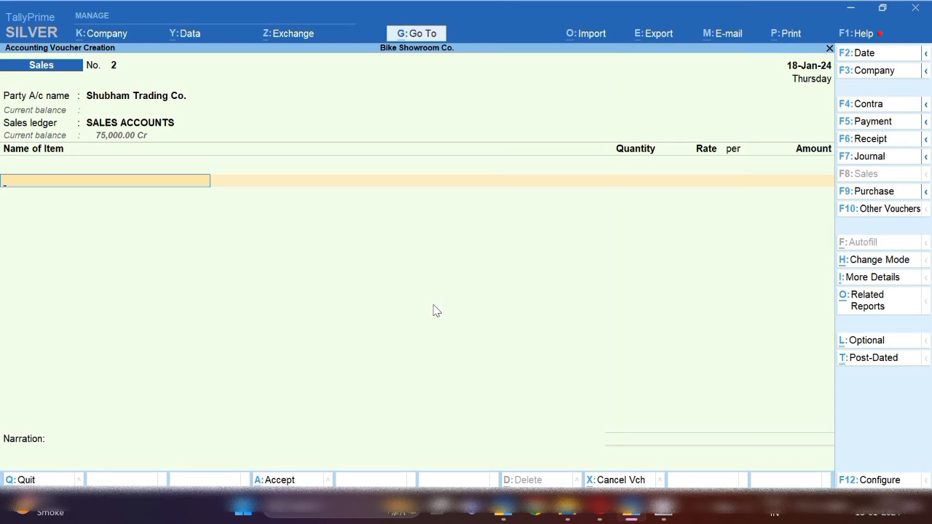
Add 1 Pulsar from batch 12364578 at 75,000
type("P")
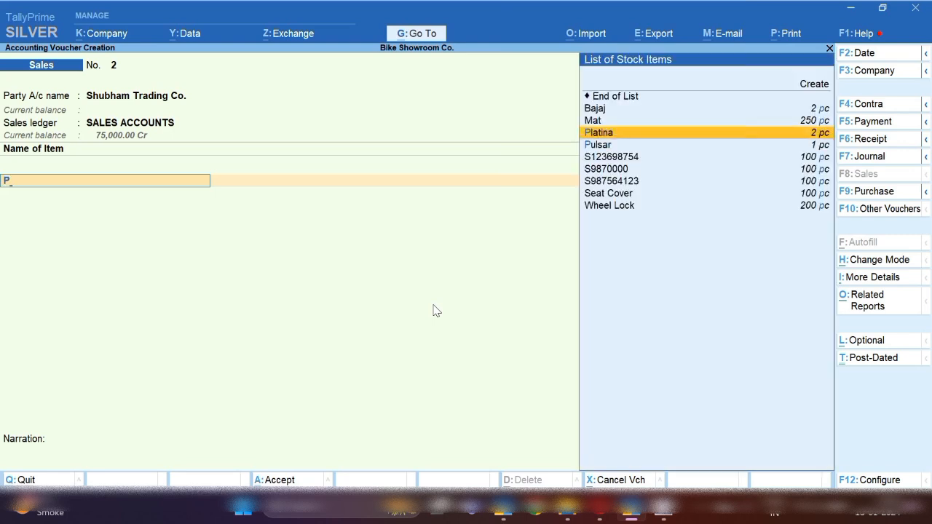
key("Down")
key("Down")
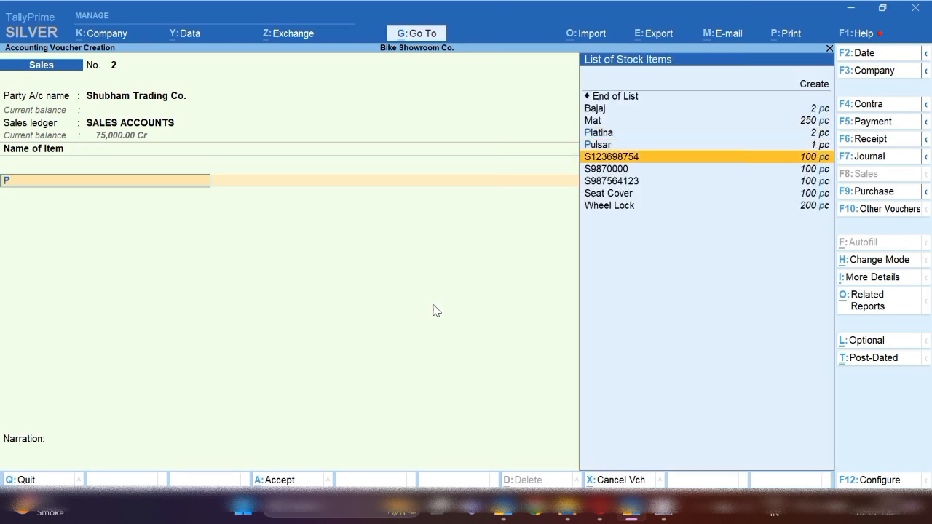
key("Up")
key("Return")
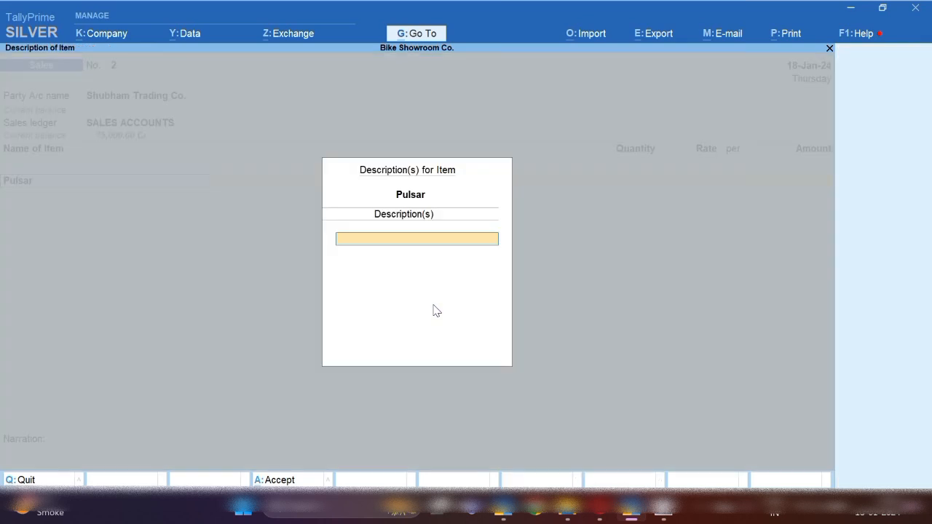
key("Return")
key("Return")
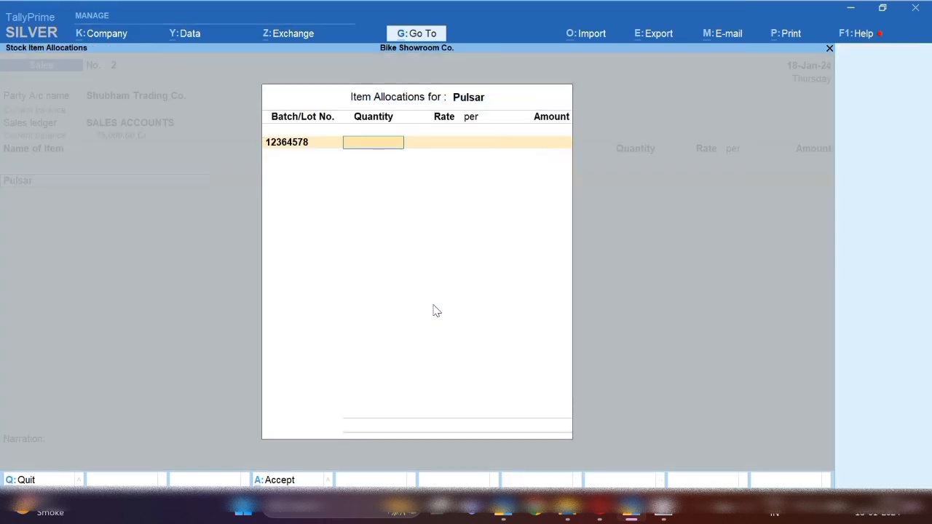
key("Return")
key("Return")
key("Return")
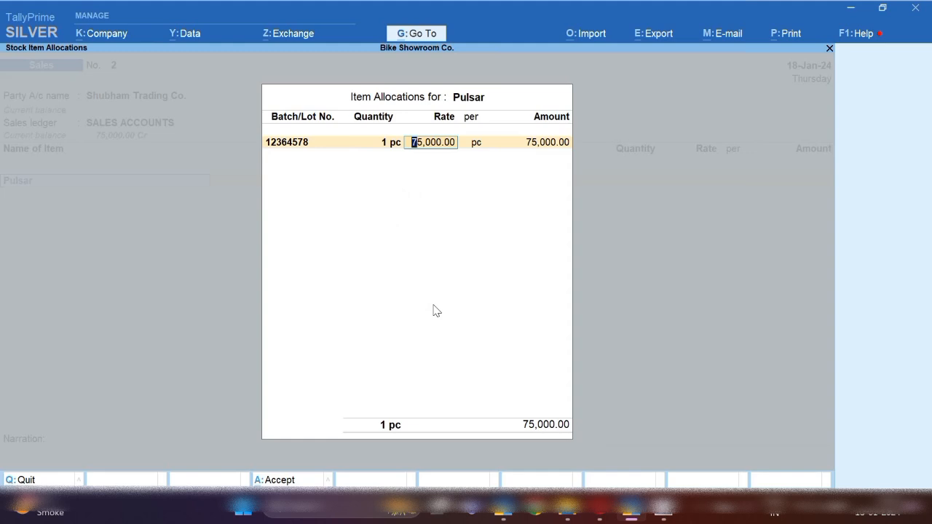
Add 1 Platina from batch 6549512 at a rate of 80,000
key("Return")
key("Return")
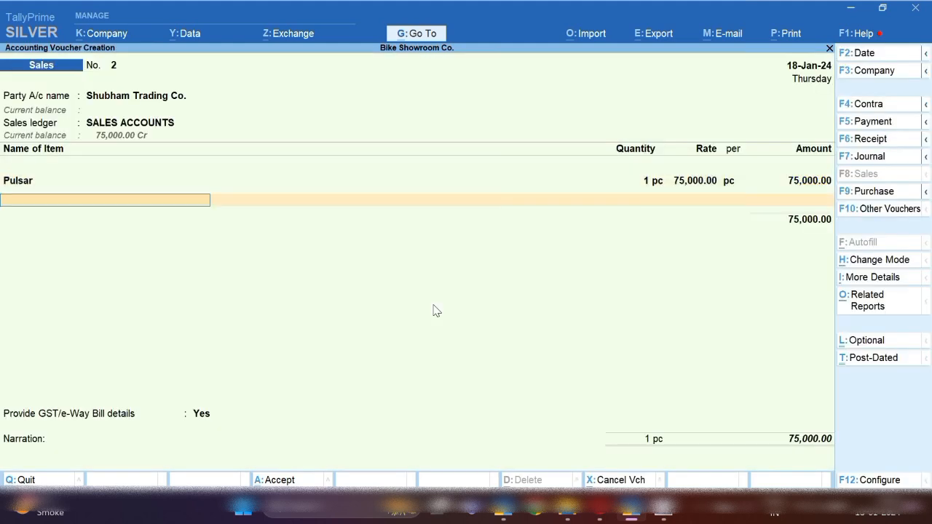
type("Pl")
key("Return")
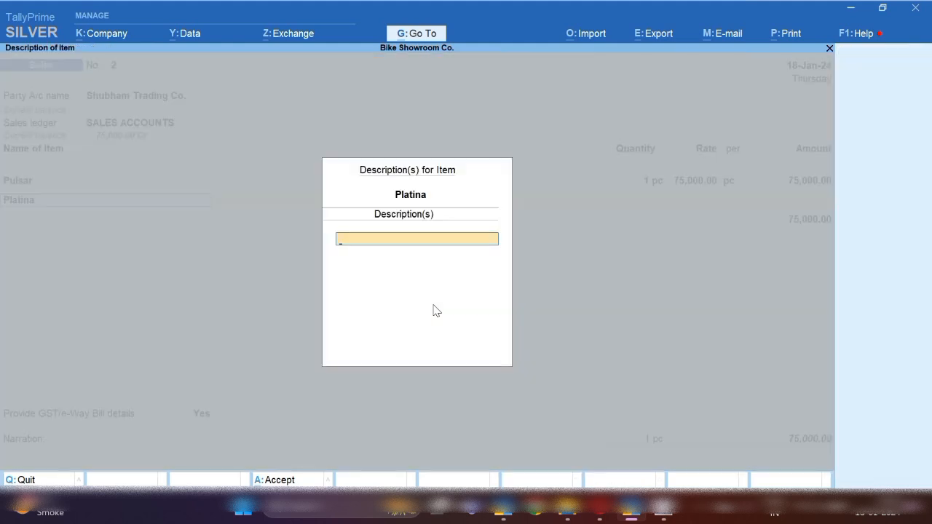
key("Return")
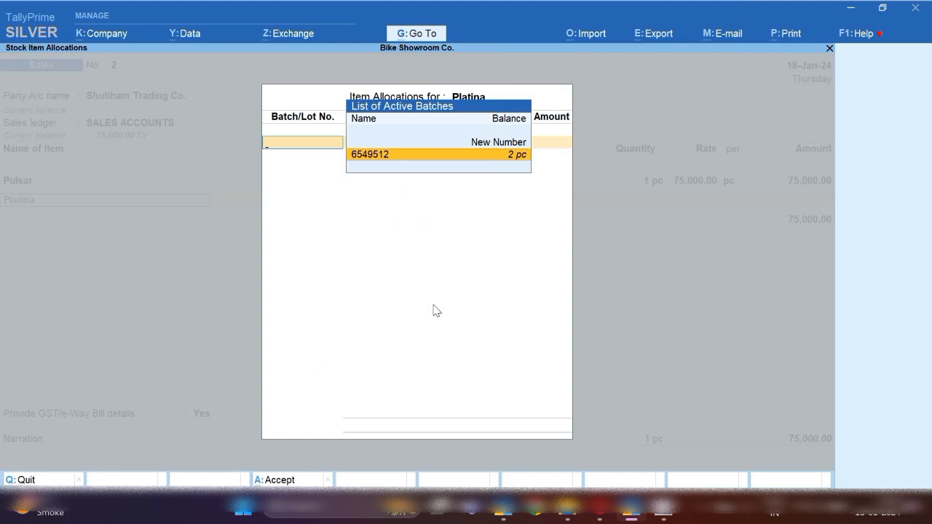
key("Return")
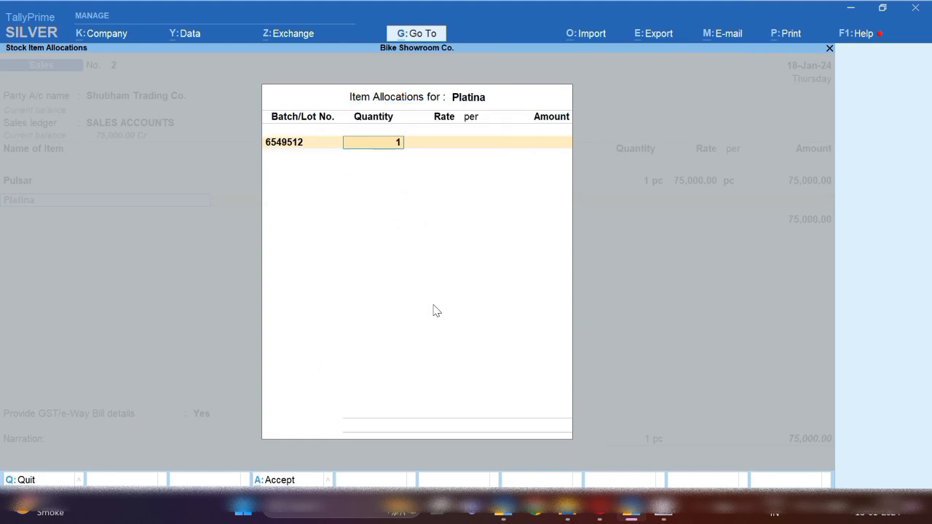
key("Return")
type("80000")
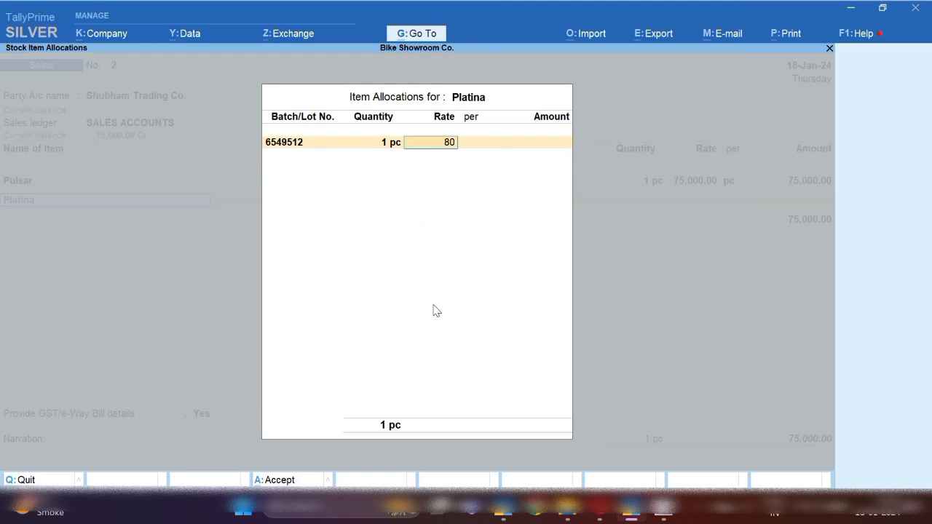
key("Return")
key("Return")
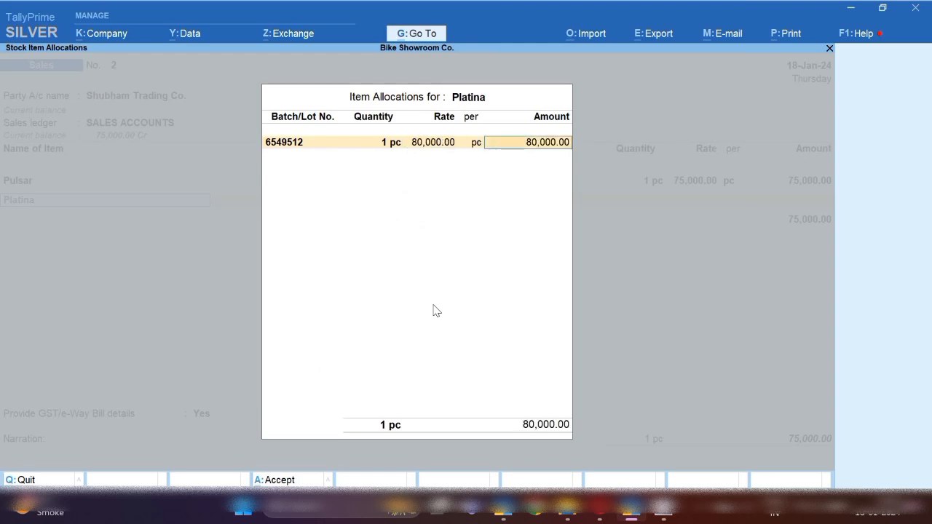
key("Return")
key("Return")
key("Return")
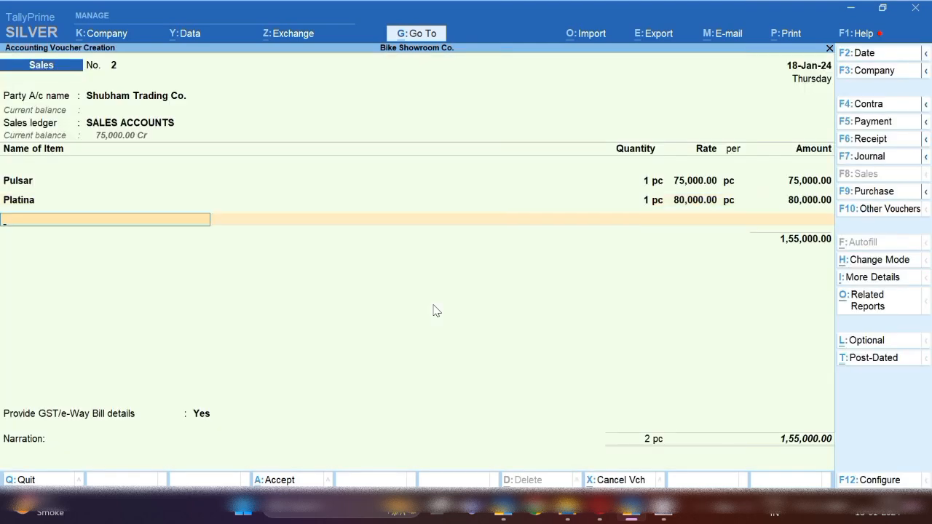
key("Return")
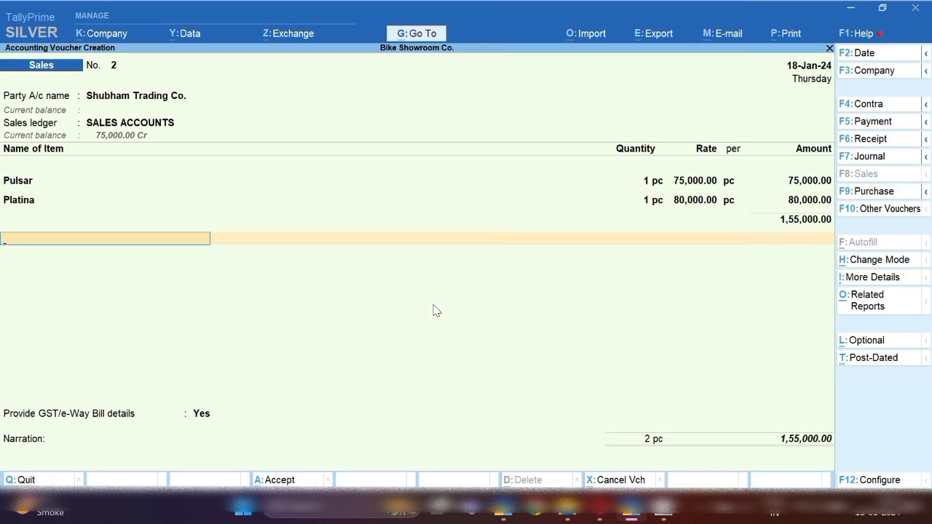
type("f")
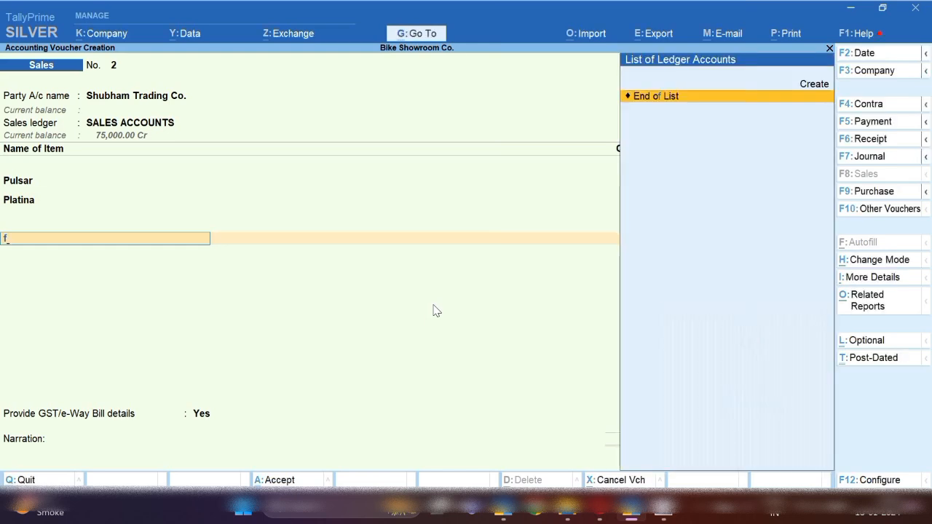
Start a new ledger named Freight Charges under Indirect Incomes
key("alt+c")
type("Freigh")
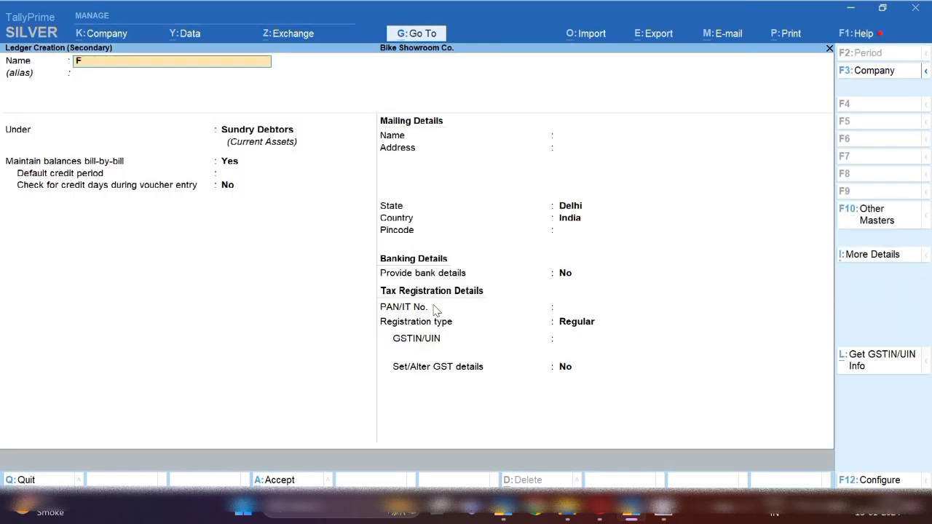
key("BackSpace")
key("BackSpace")
type("ght Charges")
key("Return")
key("Return")
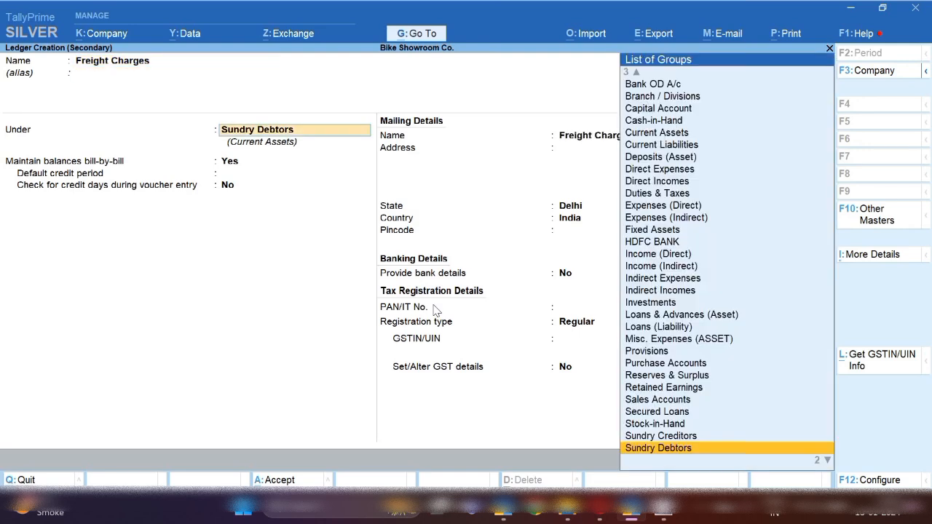
type("Indi")
key("Down")
key("Down")
key("Return")
key("Return")
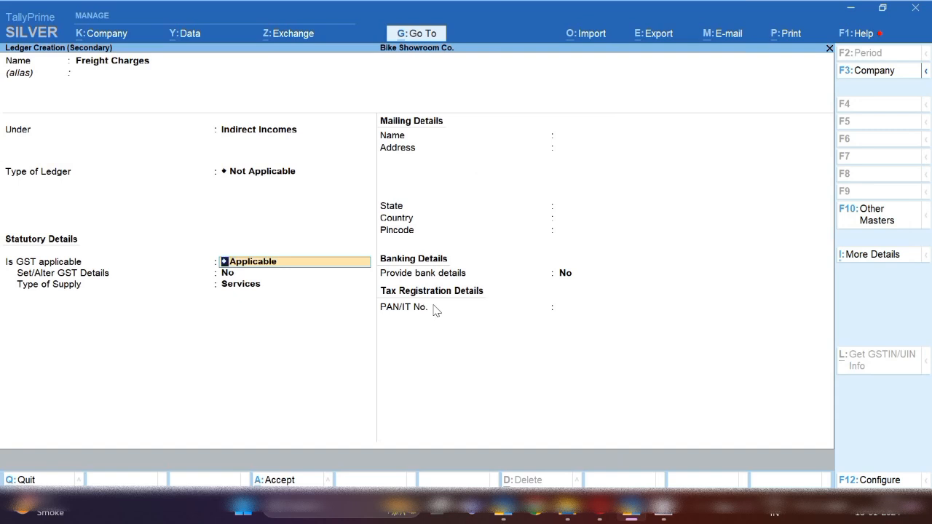
Mark GST Not Applicable, include it in assessable value for Goods based on value, and save
key("Return")
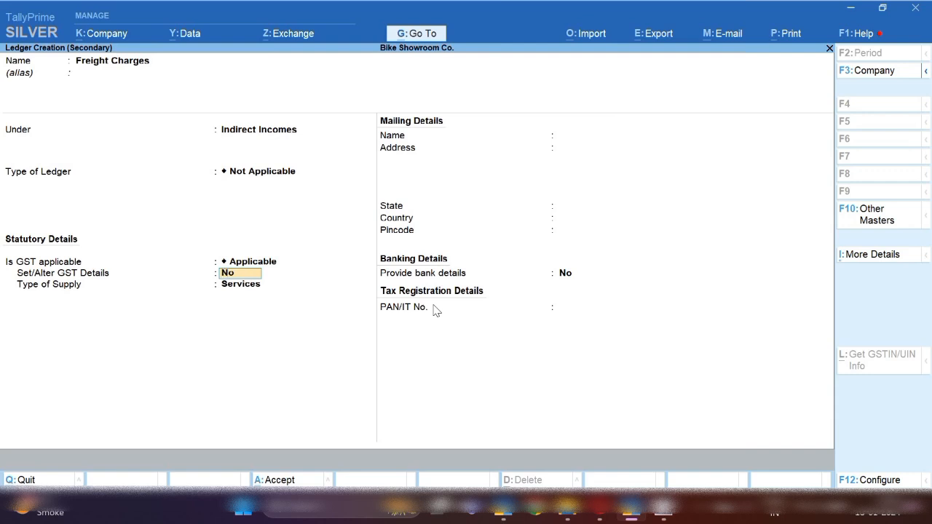
key("BackSpace")
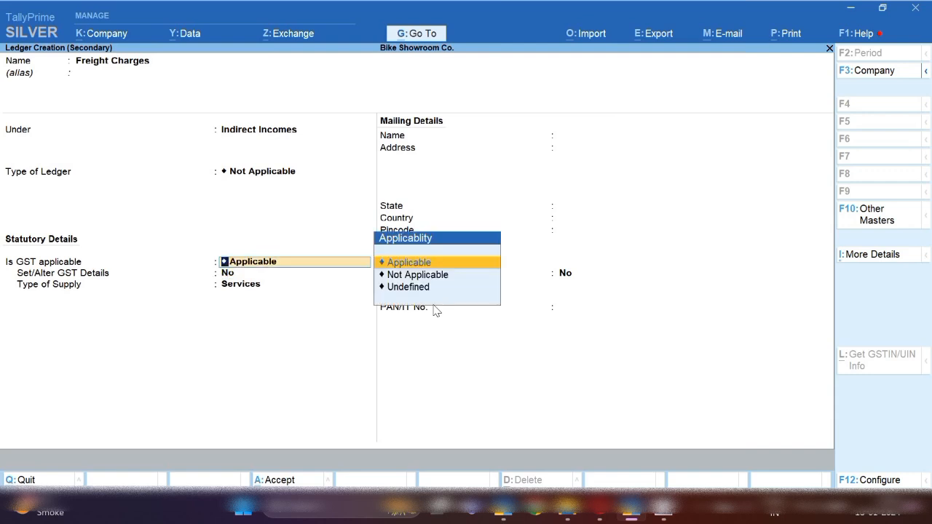
key("Down")
key("Return")
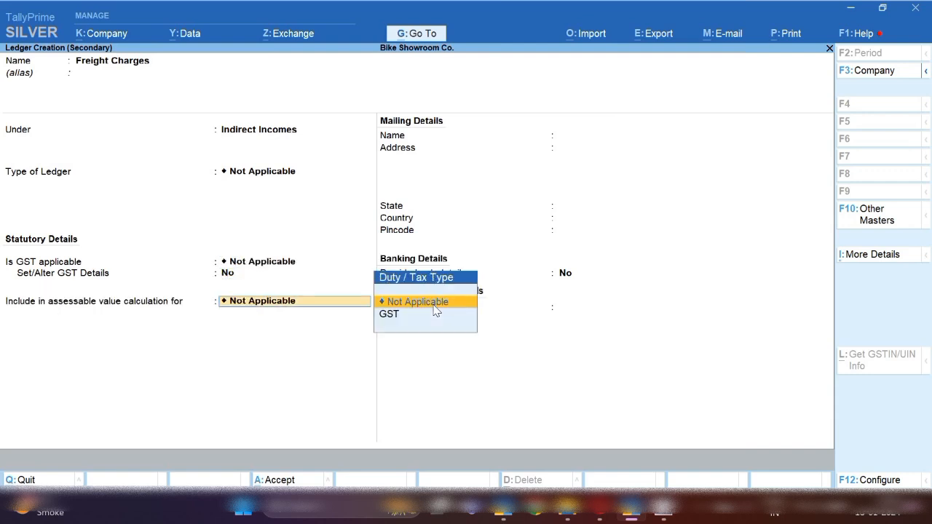
key("Down")
key("Return")
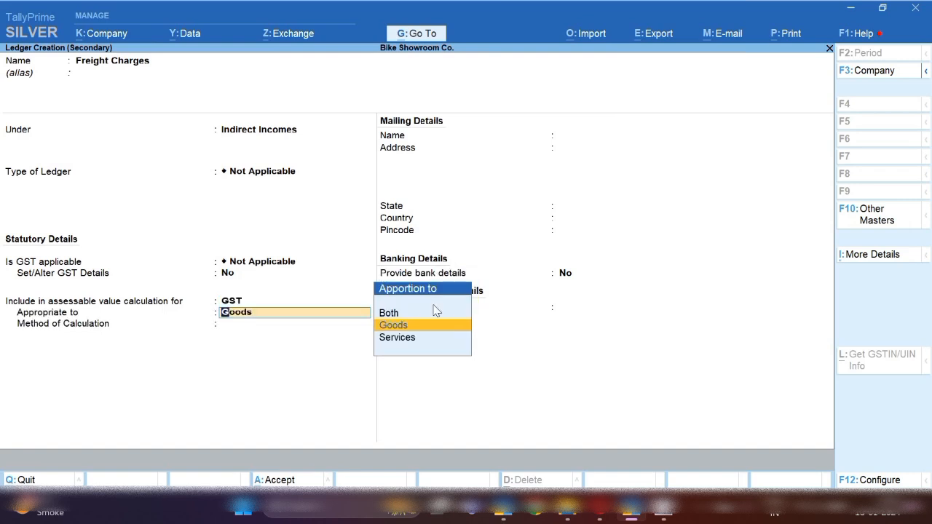
key("Return")
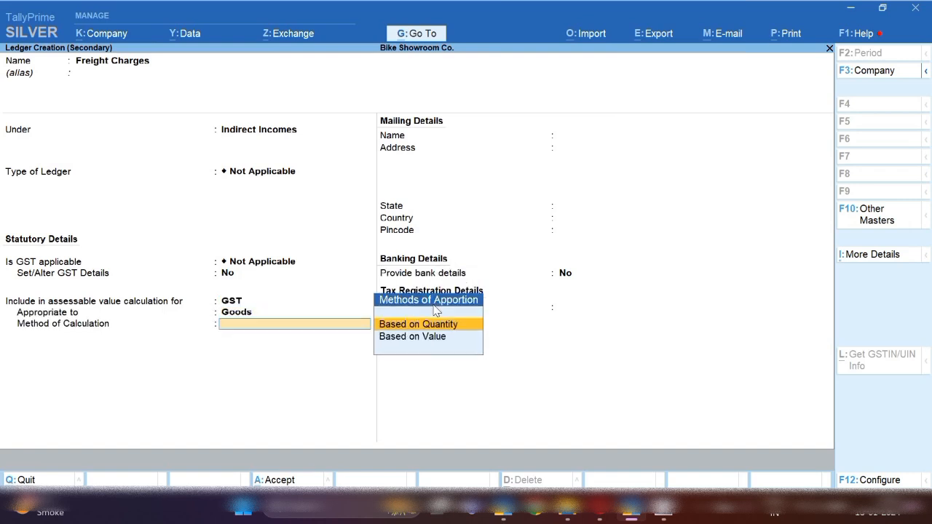
key("Down")
key("Return")
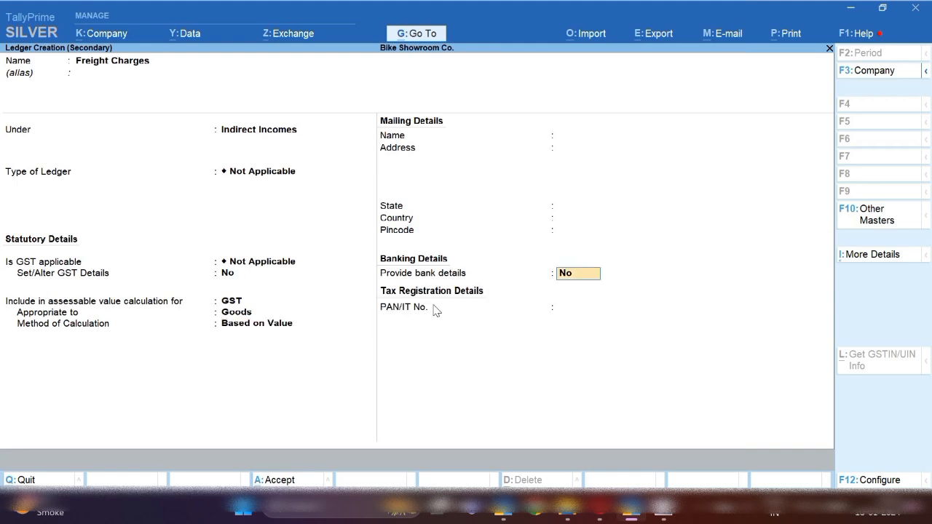
key("ctrl+a")
key("Return")
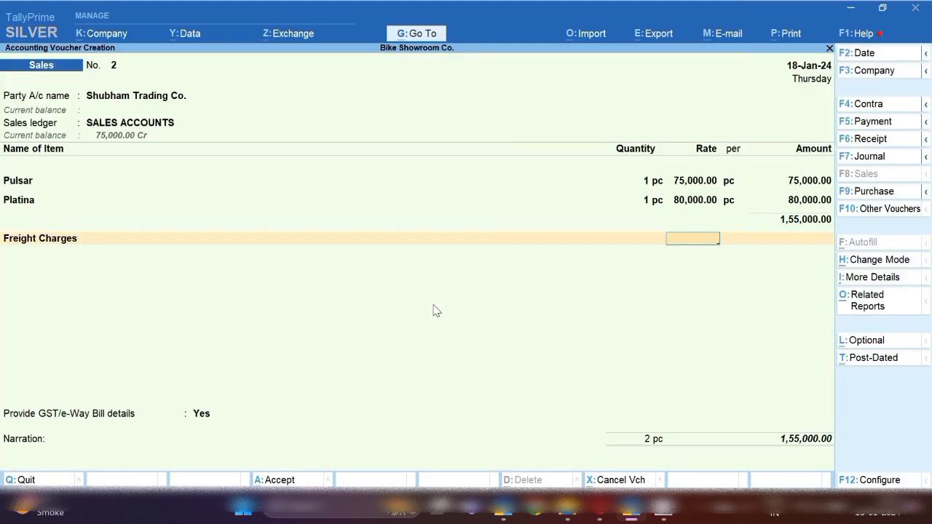
Enter 5,000 freight, add Cgst and Sgst of 22,400 each, and save voucher 2 at 2,04,800
key("Return")
type("5,000")
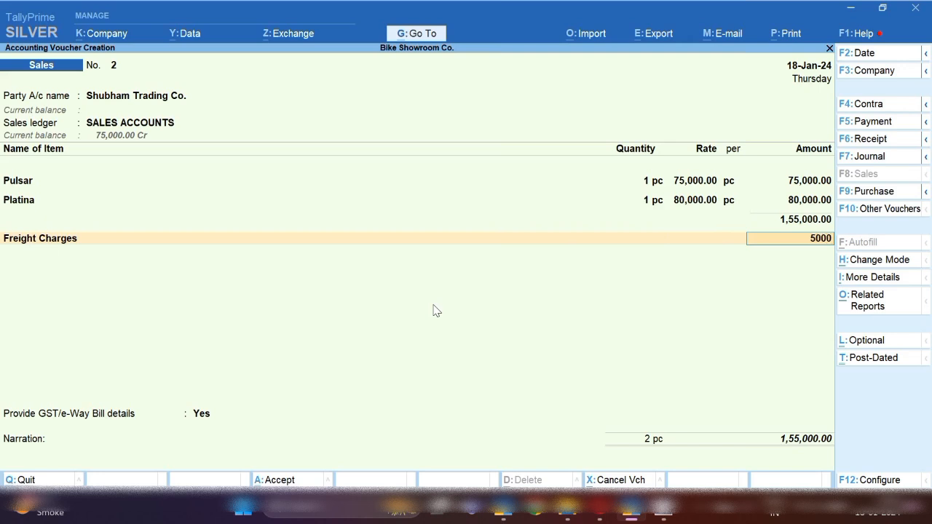
key("Return")
type("Cg")
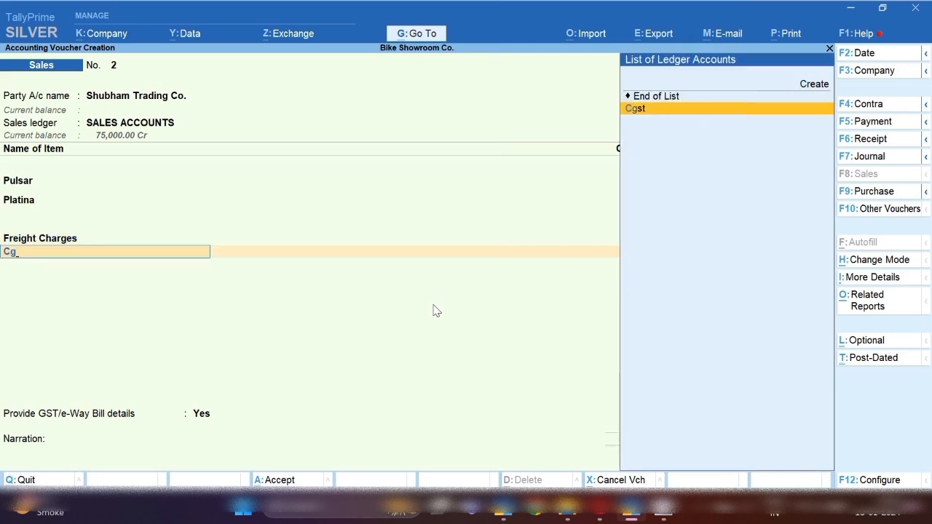
key("Return")
key("Return")
key("Return")
type("Sgst")
key("Return")
key("Return")
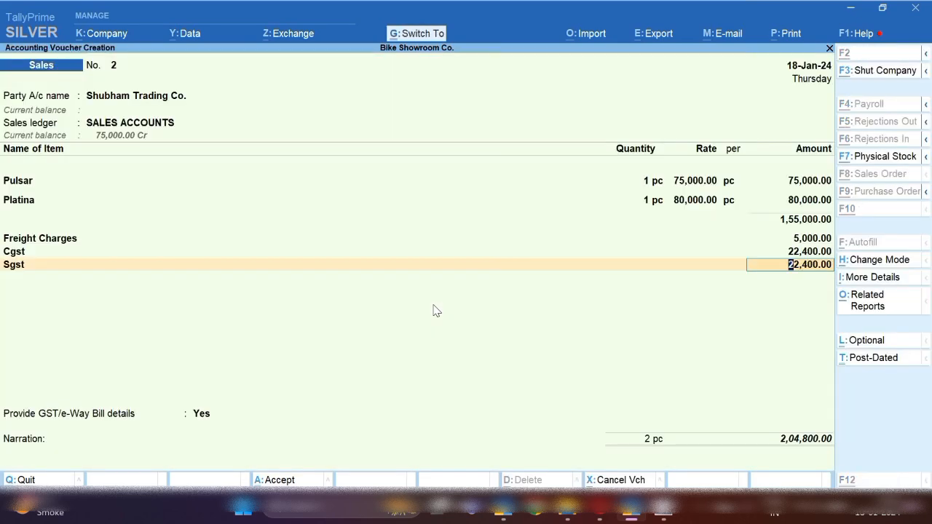
key("ctrl+a")
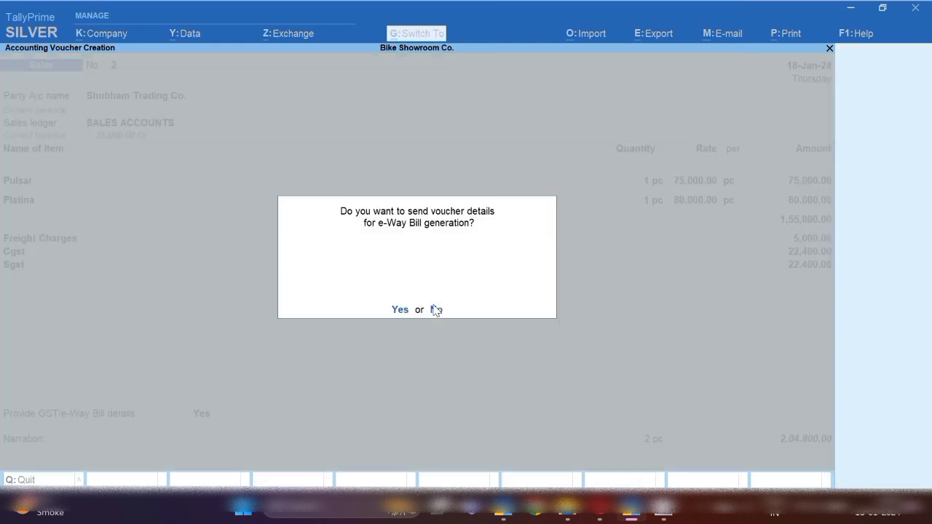
Decline e-Way Bill details so a blank Sales voucher No. 3 opens
left_click(436, 311)
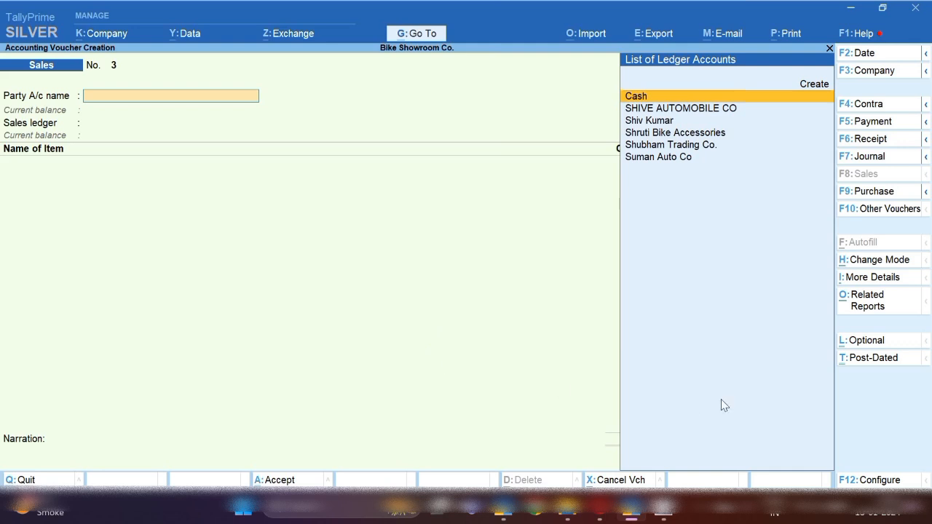
Set Cash as party with registration type Consumer and Delhi as state and place of supply
key("Return")
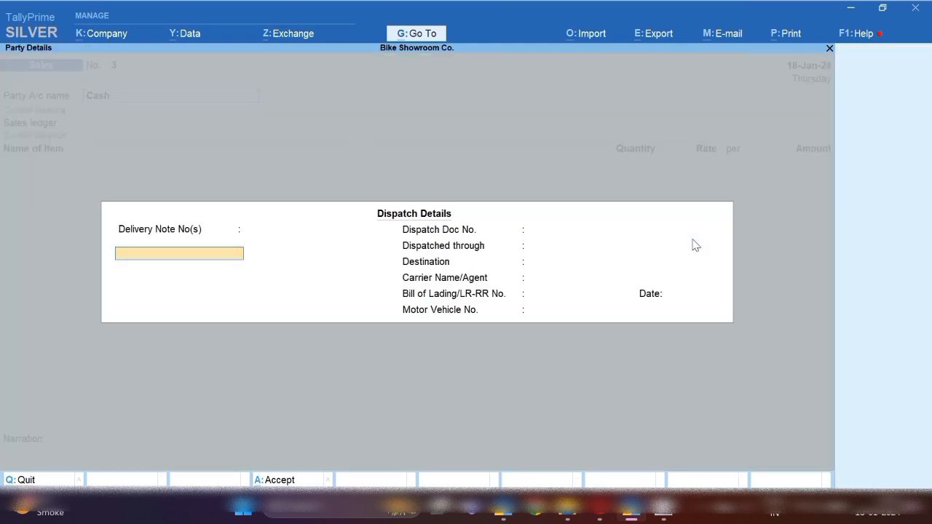
key("Return")
key("Return")
key("Return")
key("Return")
key("Return")
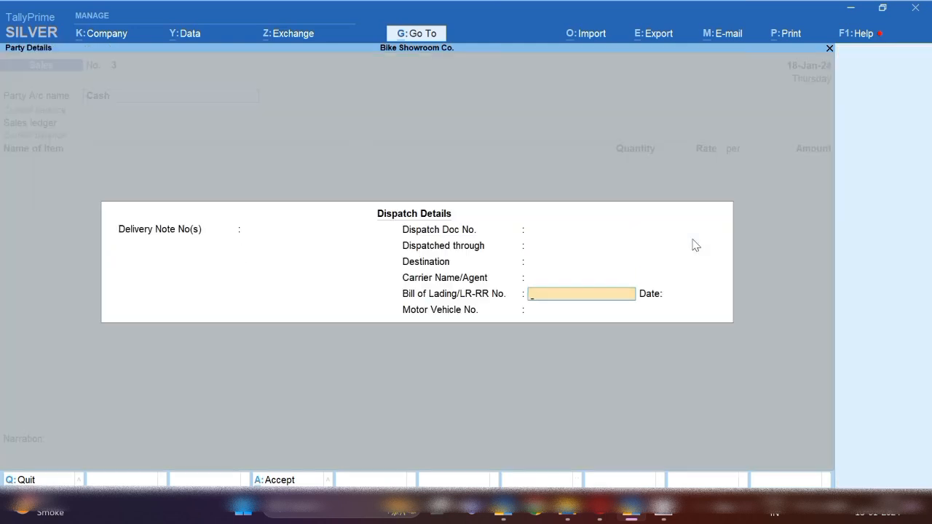
key("Return")
key("Return")
key("Return")
key("Return")
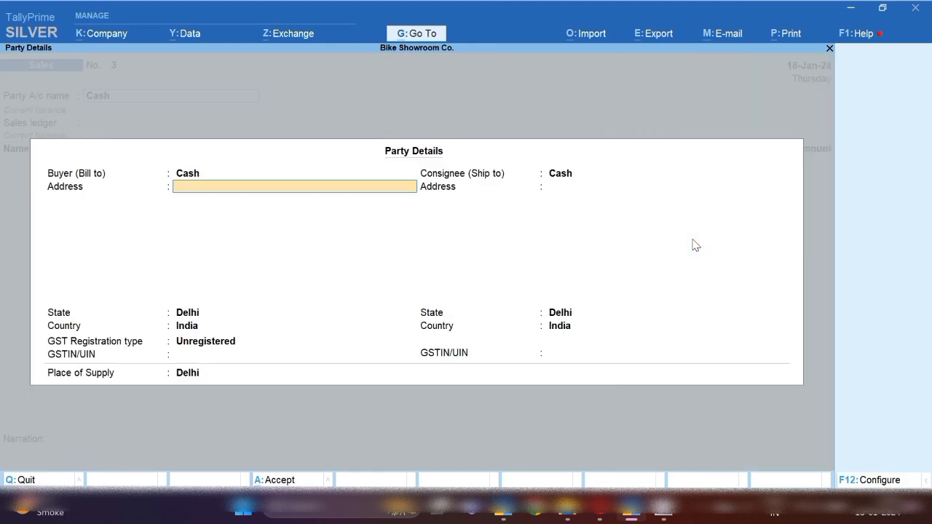
key("Return")
key("Return")
key("Return")
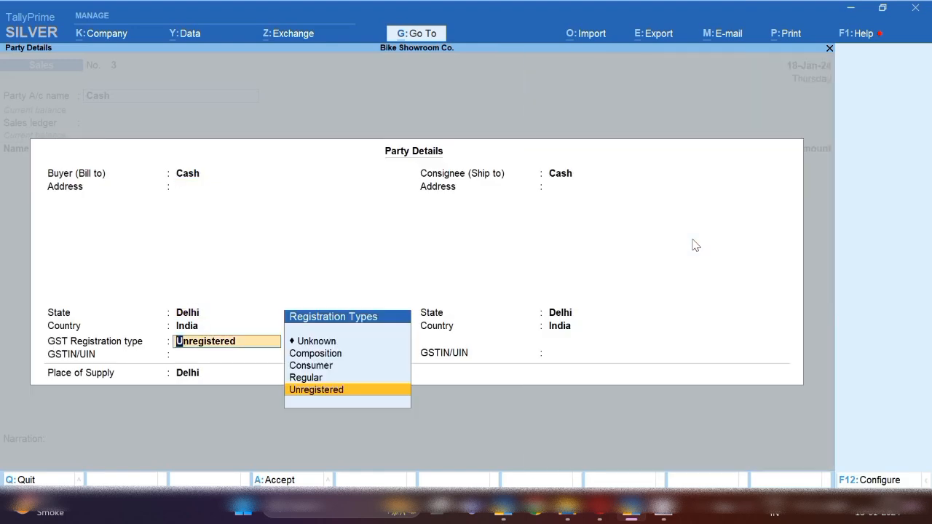
key("Up")
key("Up")
key("Return")
key("Return")
key("Return")
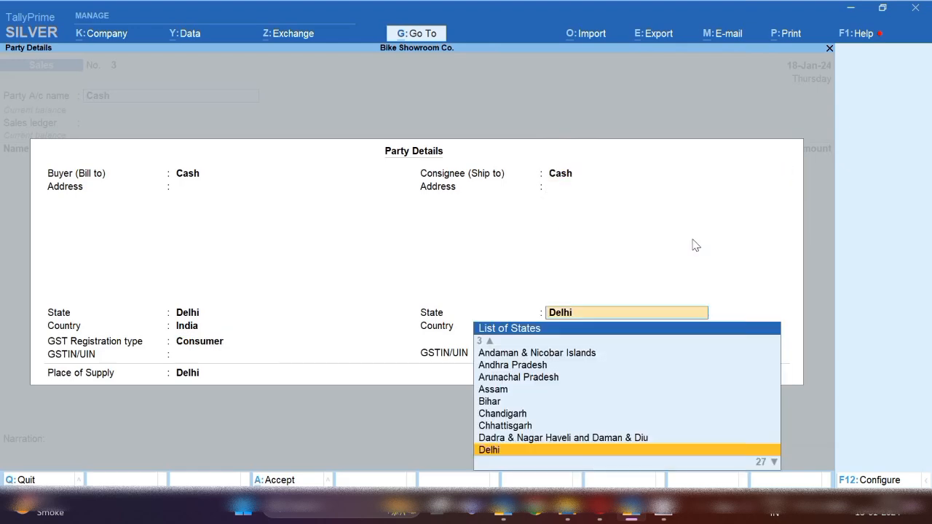
key("Return")
key("Return")
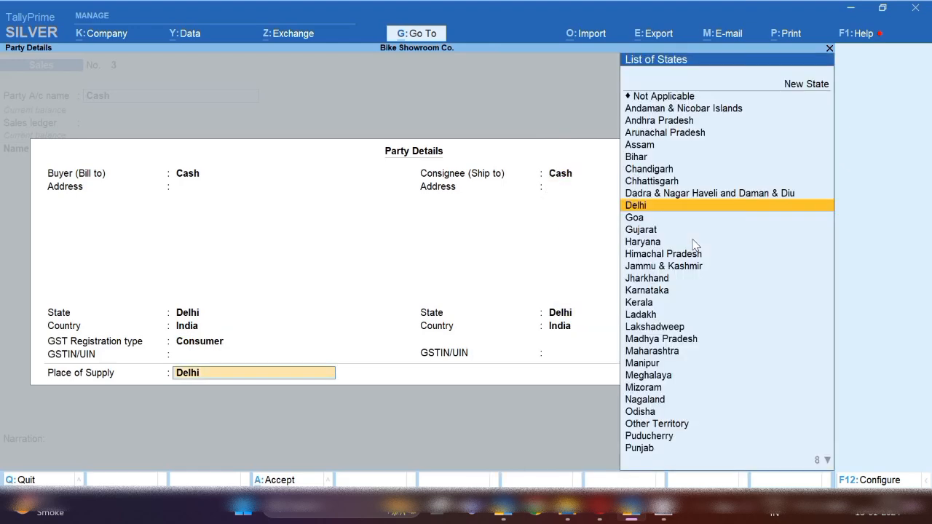
key("Return")
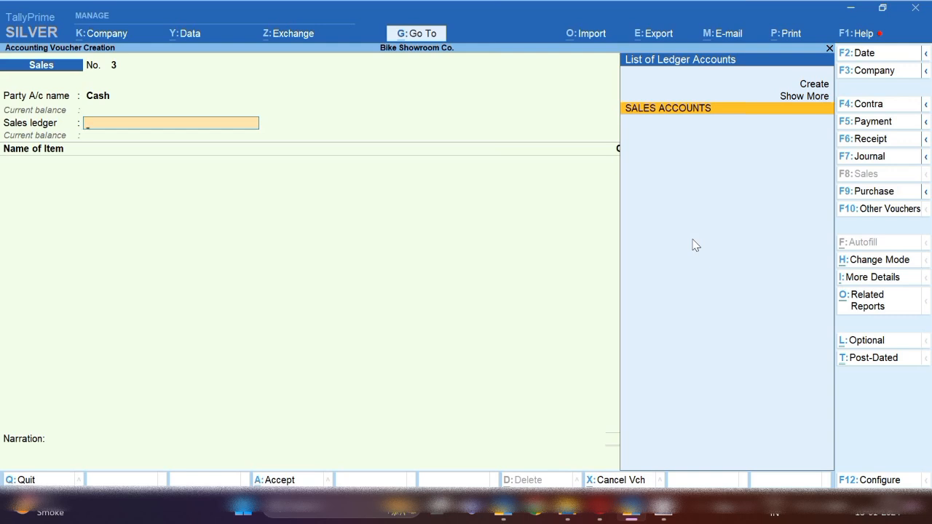
Choose SALES ACCOUNTS and add 10 Seat Covers at 110 each
key("Return")
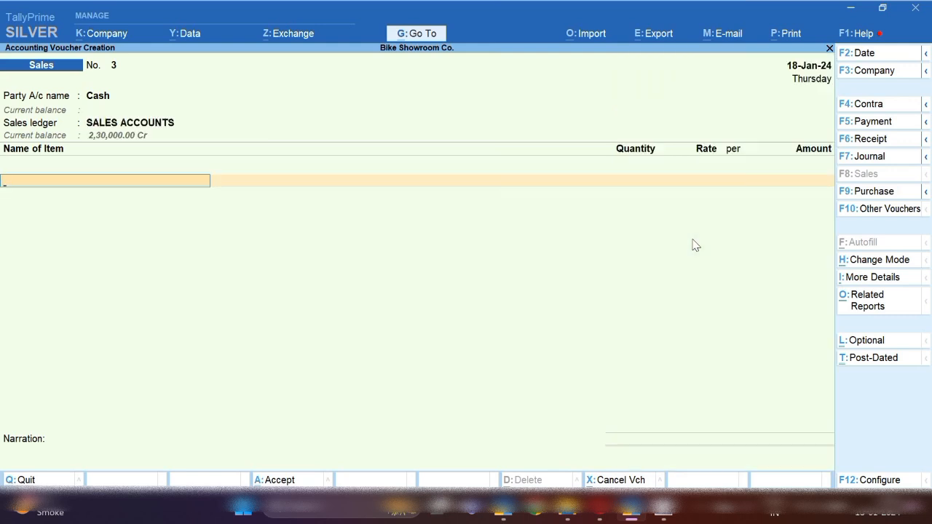
type("Co")
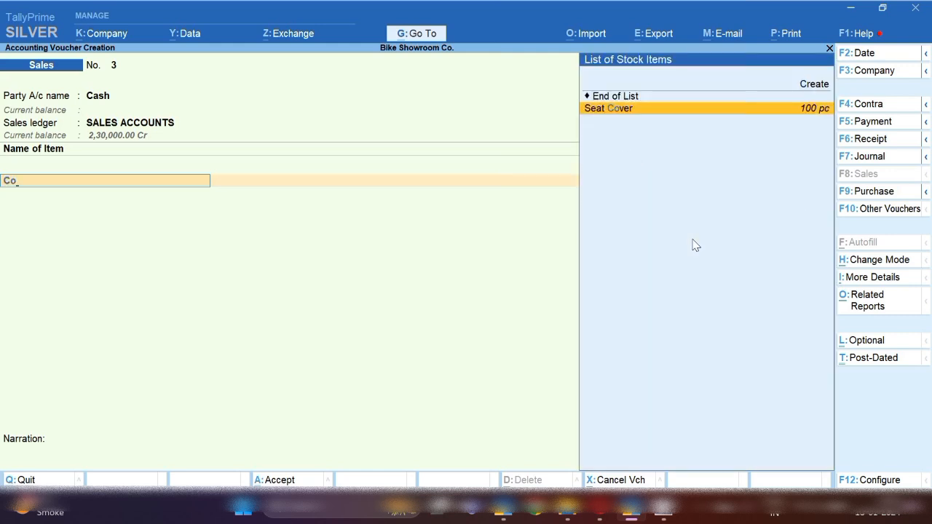
key("Return")
key("Return")
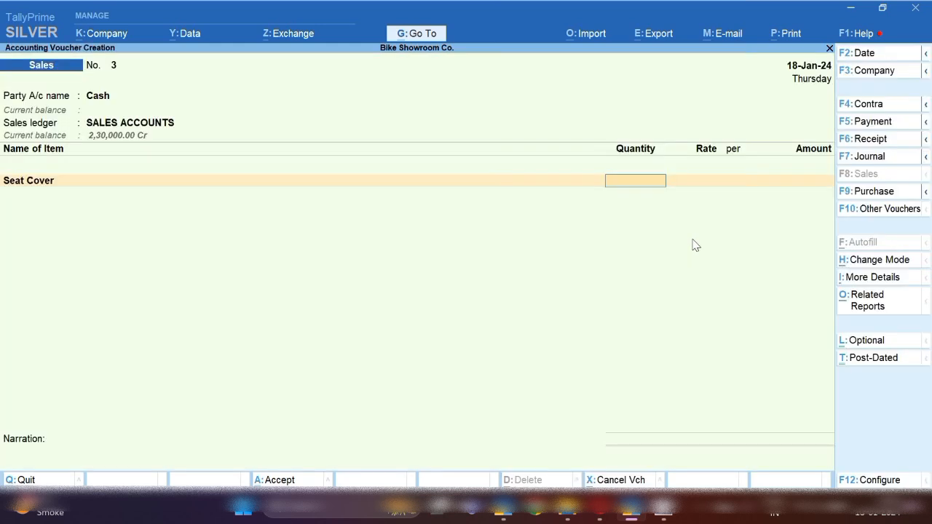
type("10")
key("Return")
type("110")
key("Return")
key("Return")
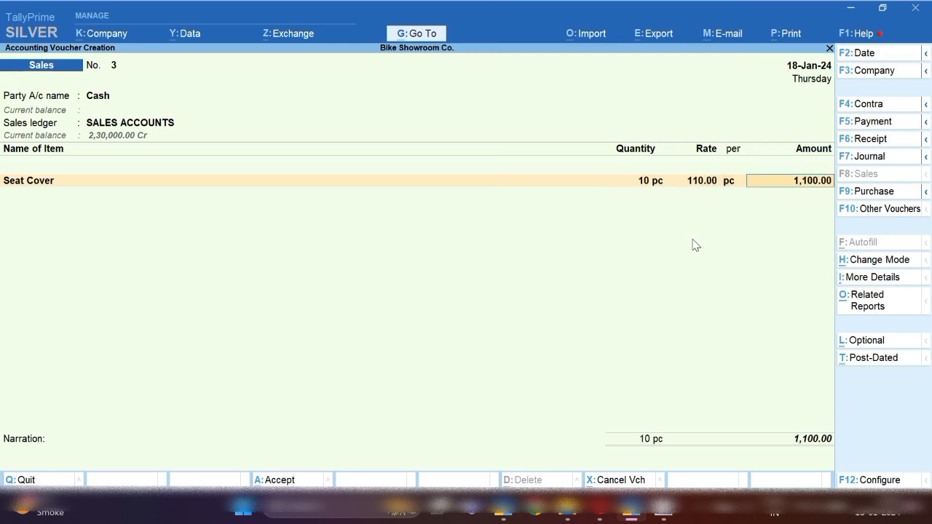
key("Return")
Add 10 Wheel Locks at 70 each
type("W")
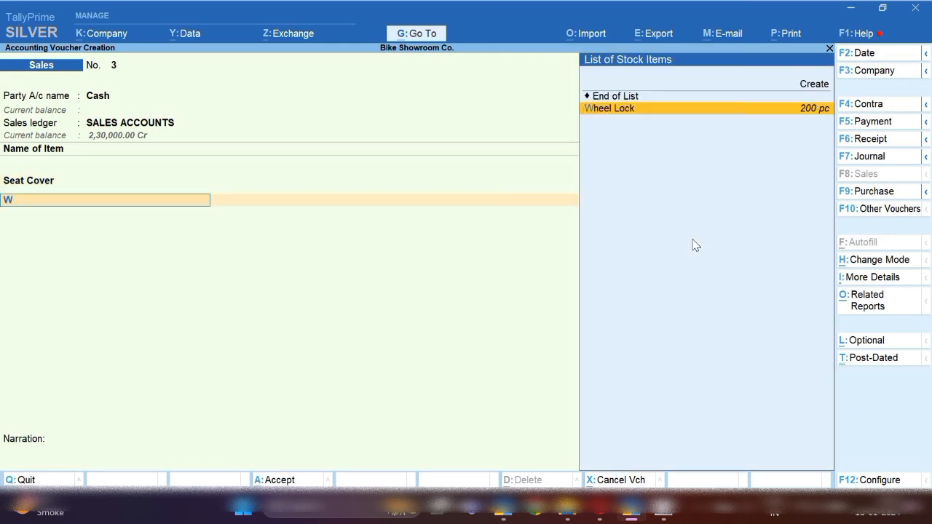
key("Return")
key("Return")
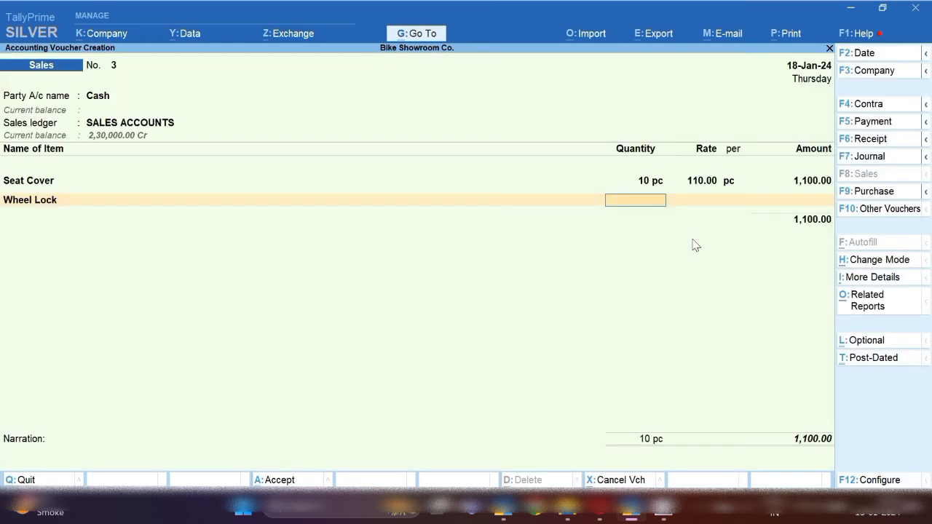
type("10")
key("Return")
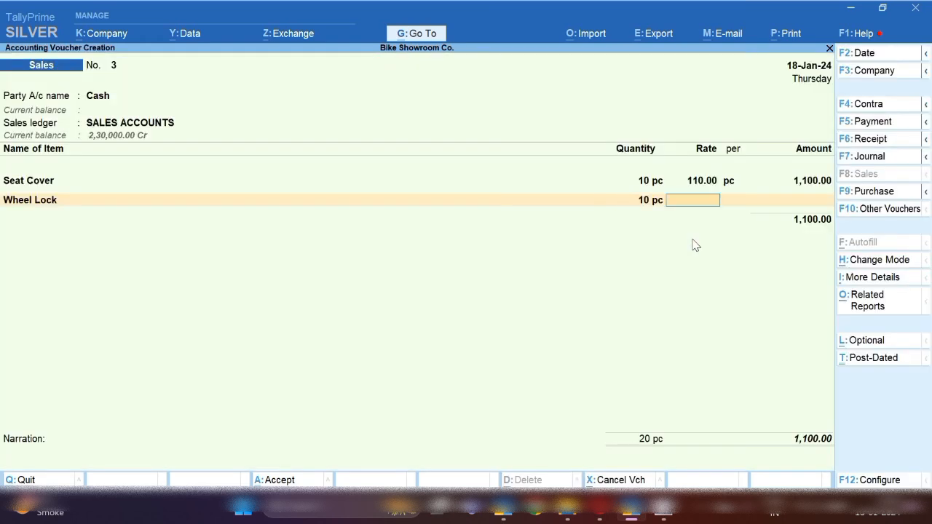
type("70")
key("Return")
key("Return")
key("Return")
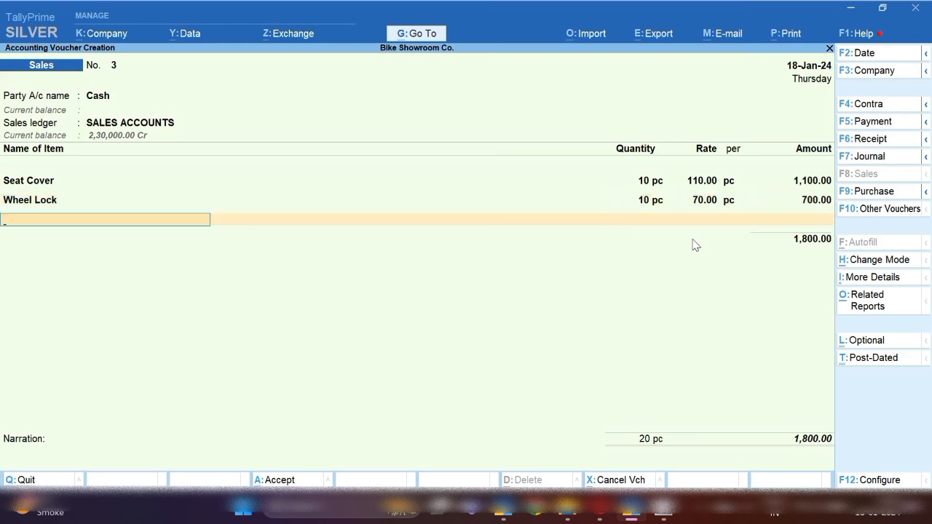
Add 10 Mats at 260 each, bringing the voucher to 4,400
type("W")
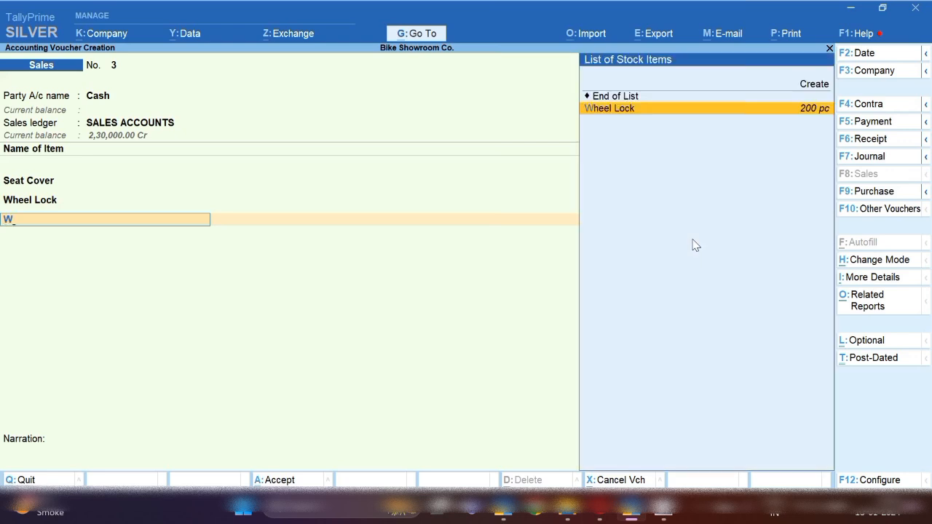
key("BackSpace")
key("Down")
key("Down")
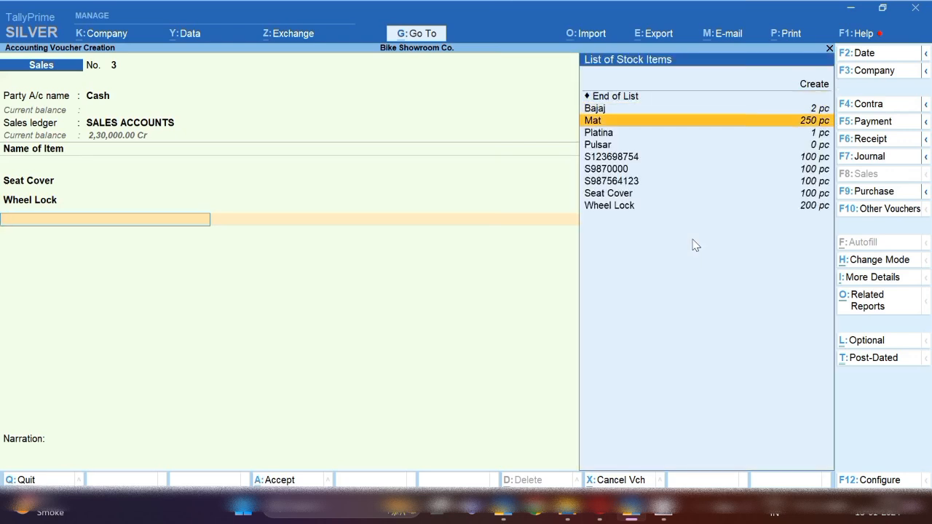
key("Return")
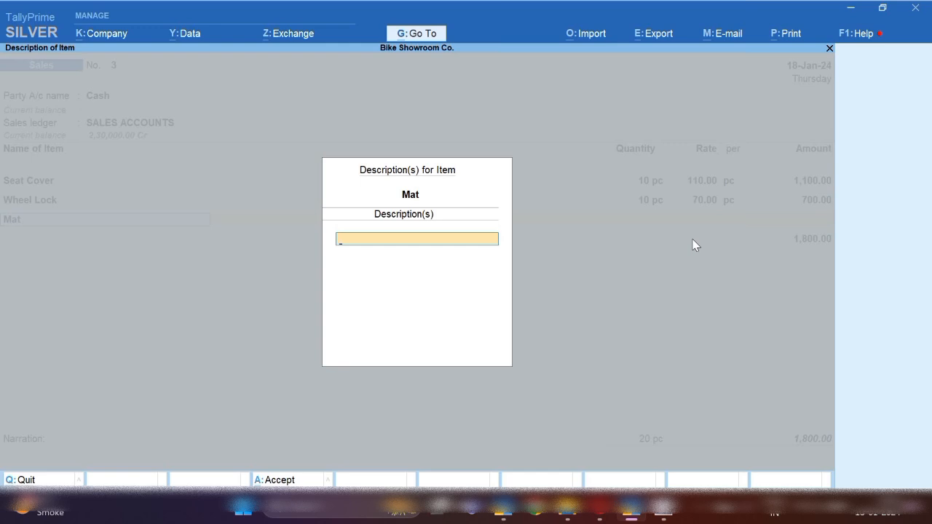
key("Return")
type("10")
key("Return")
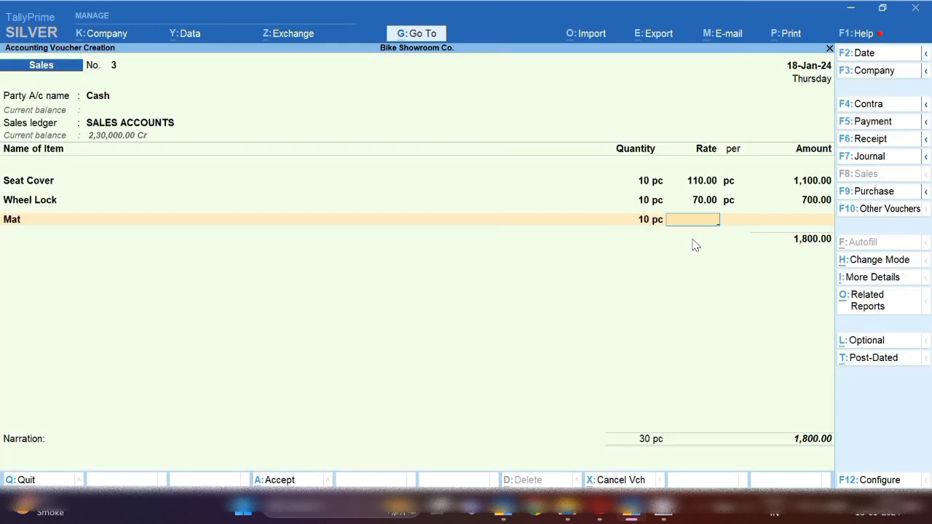
type("6")
key("BackSpace")
type("260")
key("Return")
key("Return")
key("Return")
key("Return")
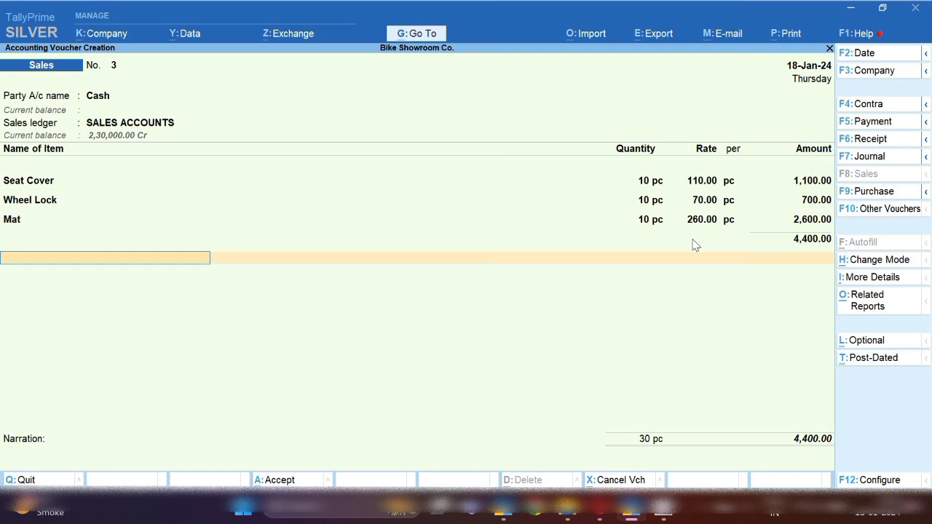
Add Cgst and Sgst of 262 each and save voucher 3 at 4,924
type("Cgs")
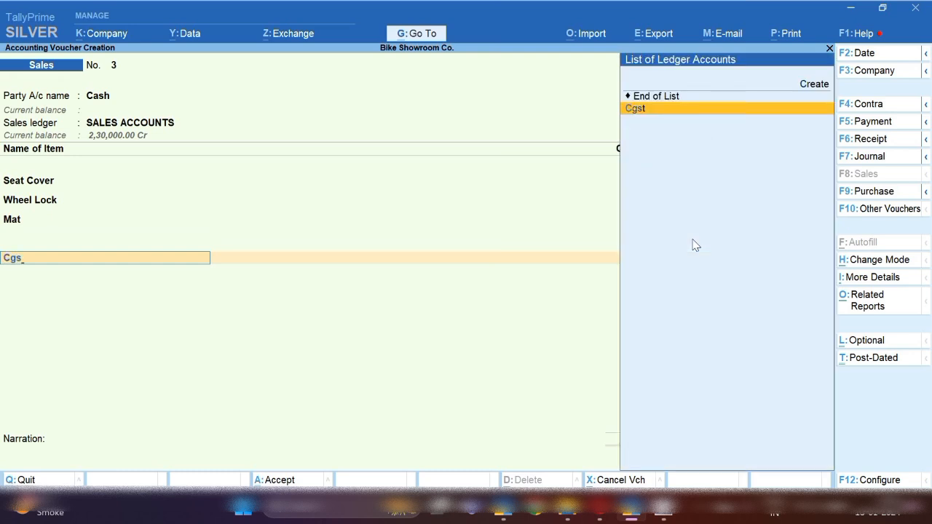
key("Return")
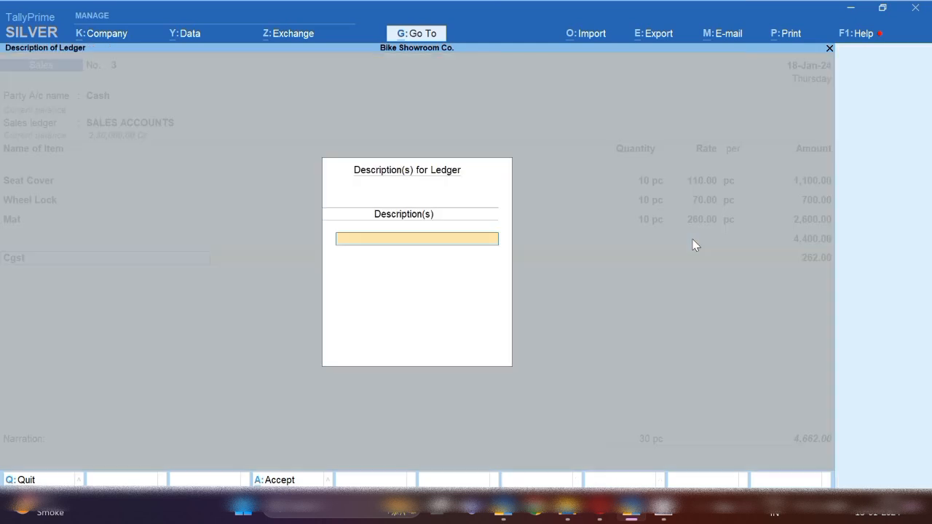
key("Return")
key("Return")
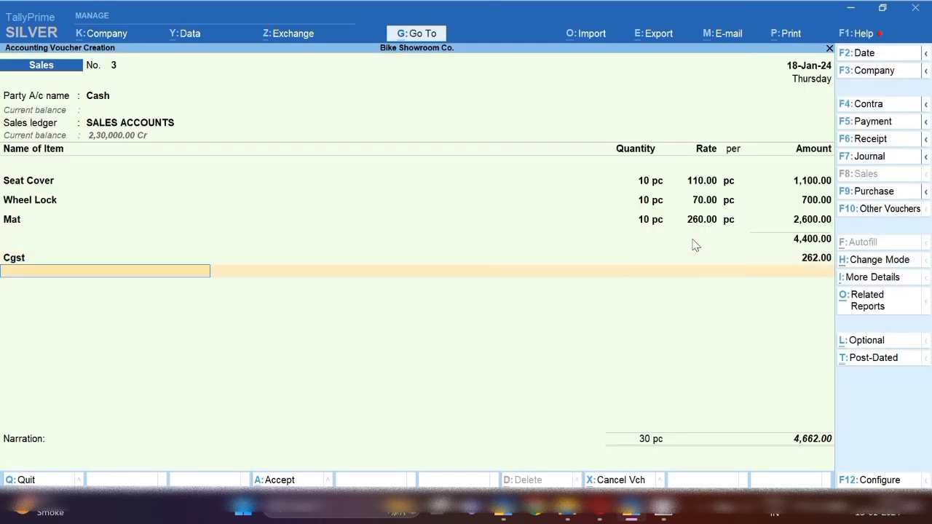
type("Sgst")
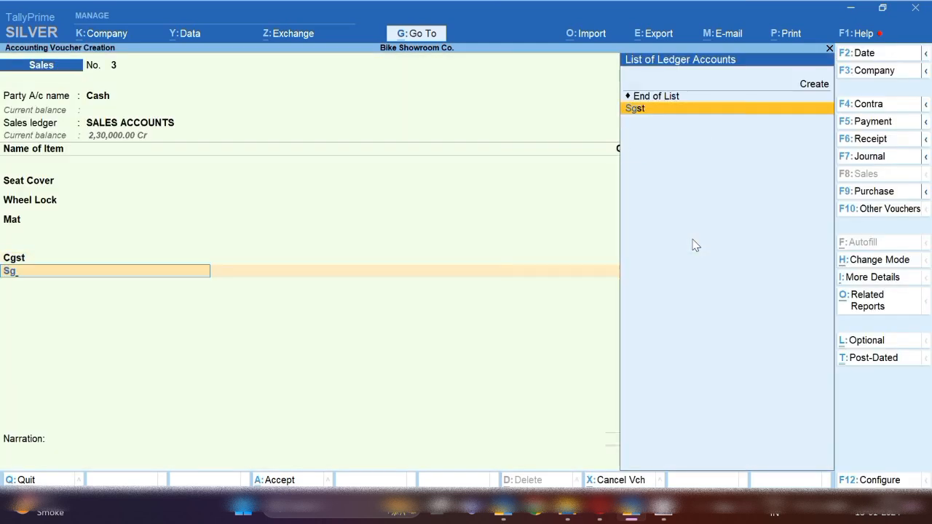
key("Return")
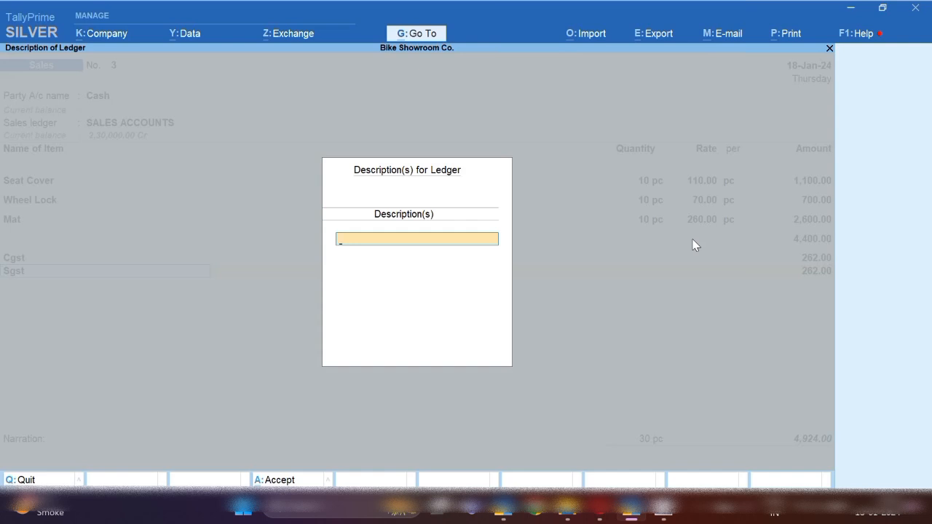
key("Return")
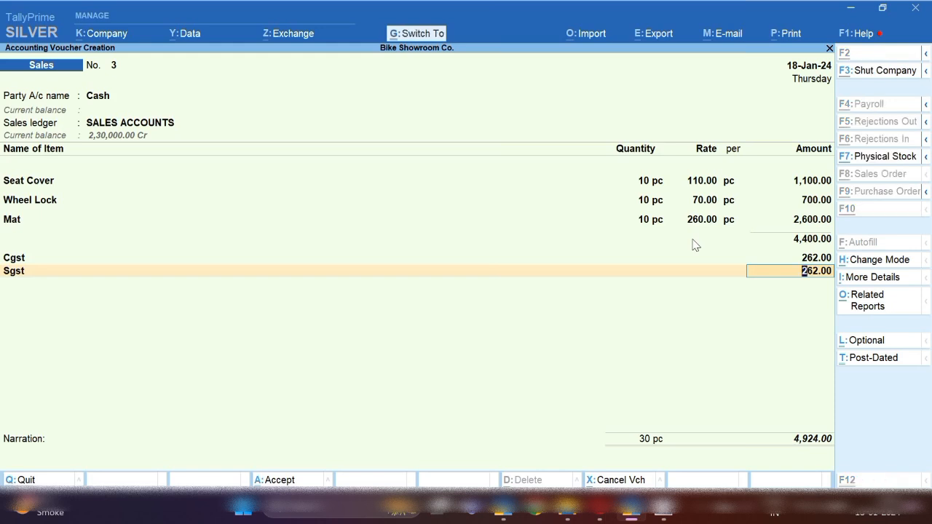
key("ctrl+a")
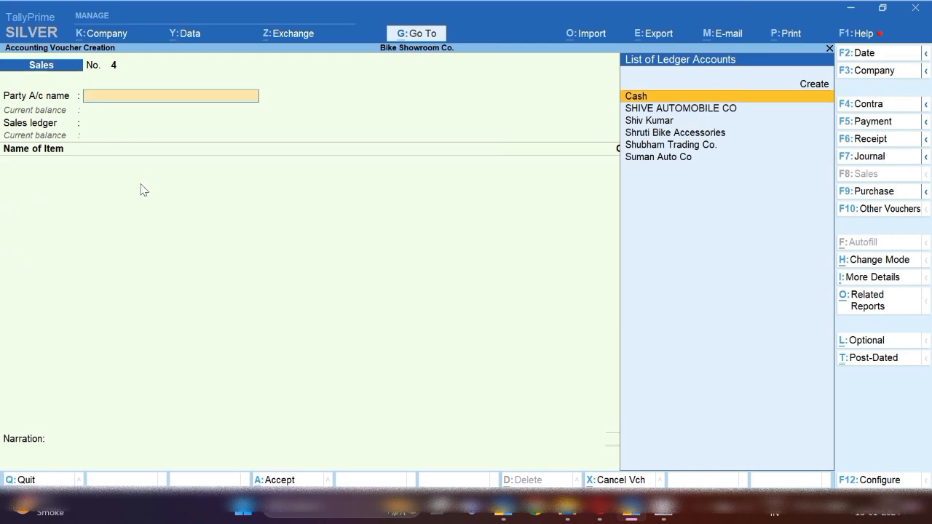
Set Cash as party on voucher 4 and add 10 Seat Covers at 110
key("Return")
key("Return")
key("Return")
key("Return")
key("Return")
key("Return")
key("Return")
key("Return")
key("Return")
key("Return")
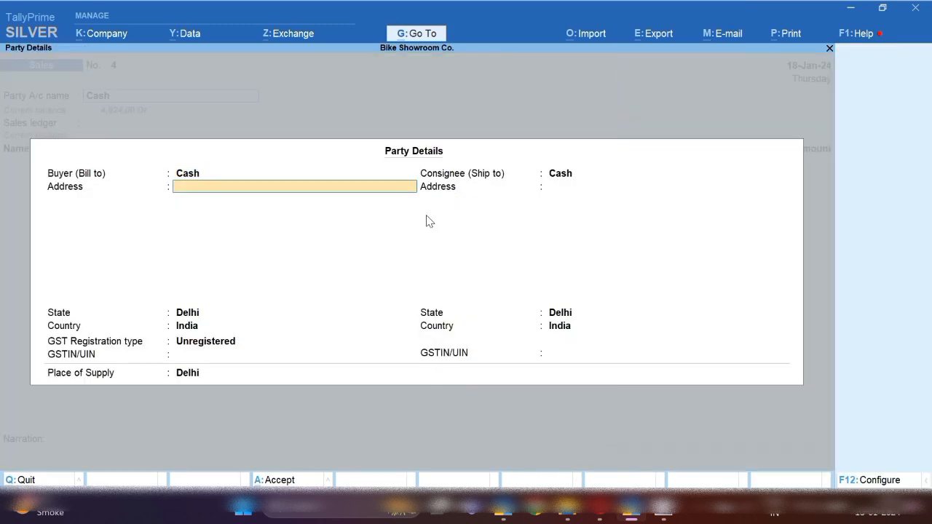
key("Return")
key("Return")
key("Return")
key("Return")
key("Return")
key("Return")
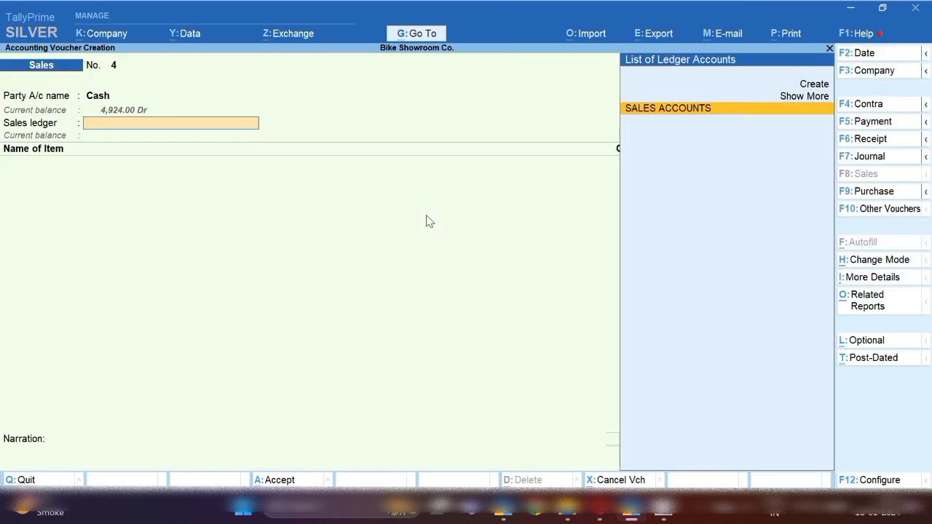
key("Return")
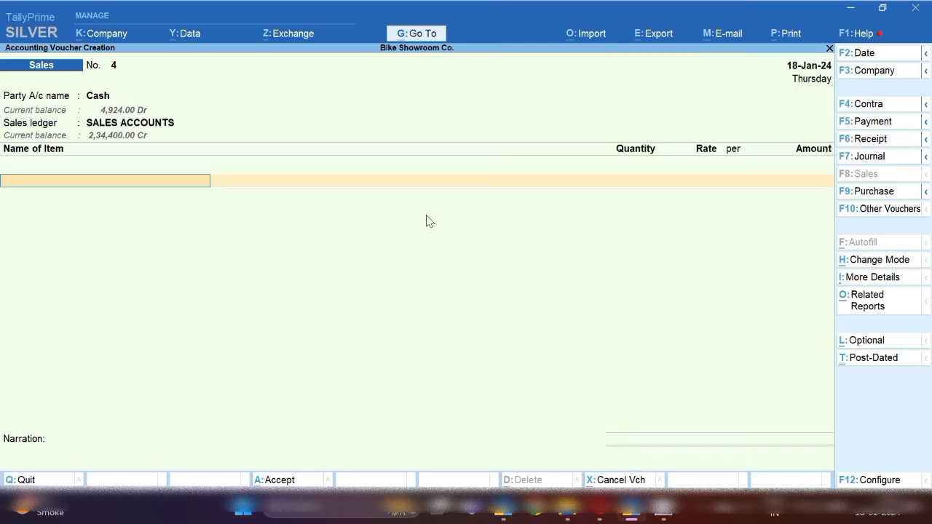
type("S")
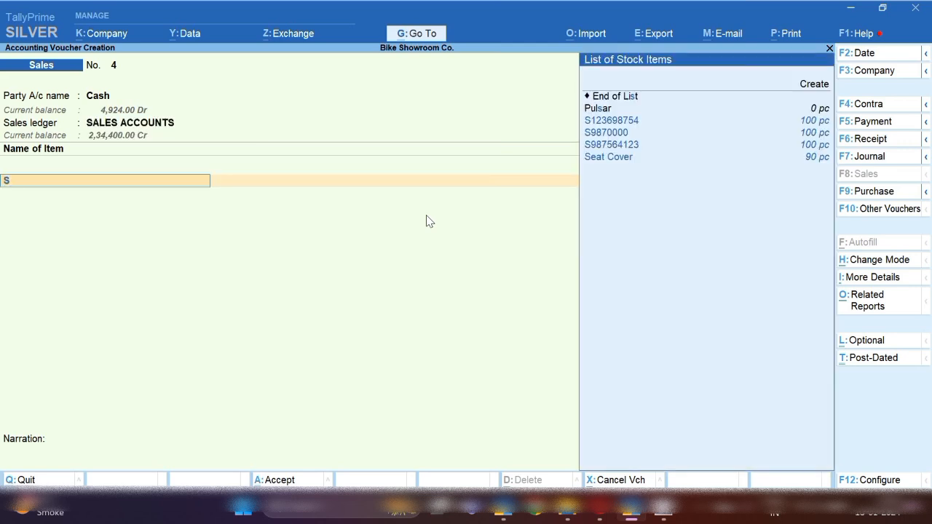
key("Down")
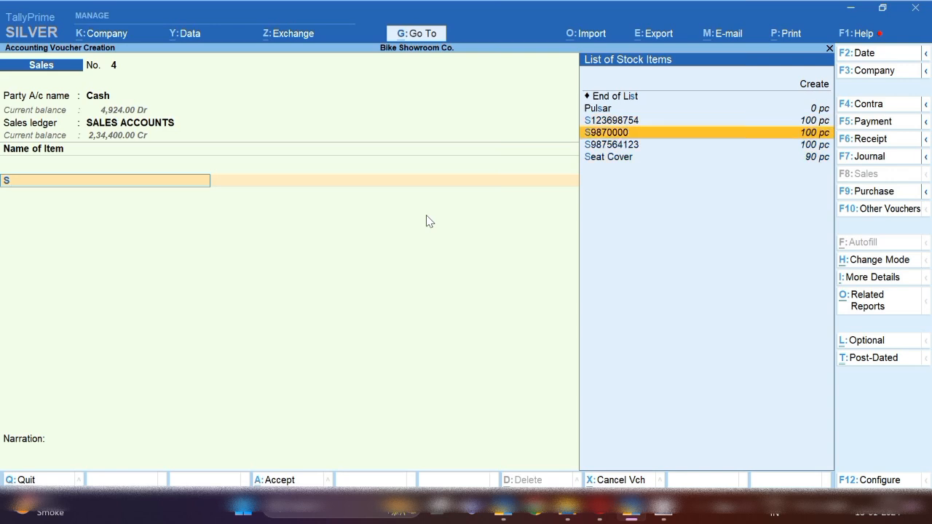
key("Down")
key("Down")
key("Down")
key("Return")
key("Return")
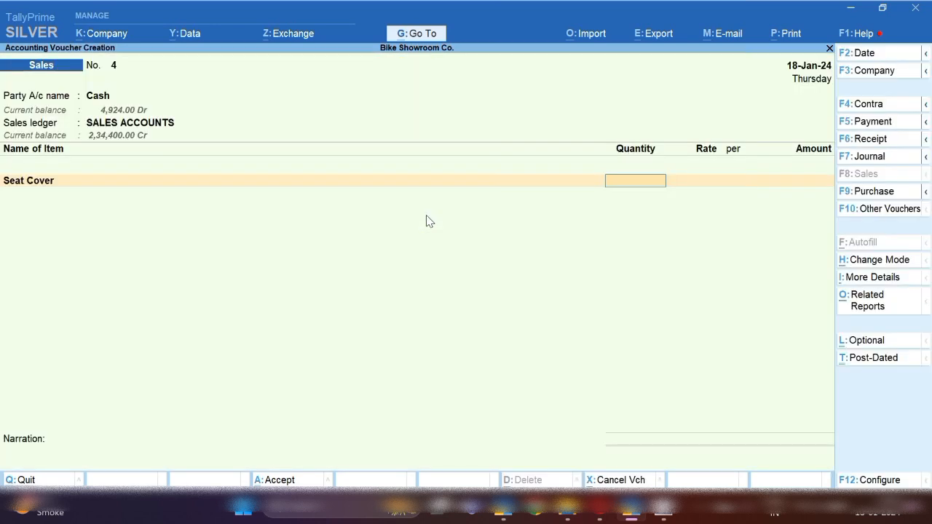
type("10")
key("Return")
key("Return")
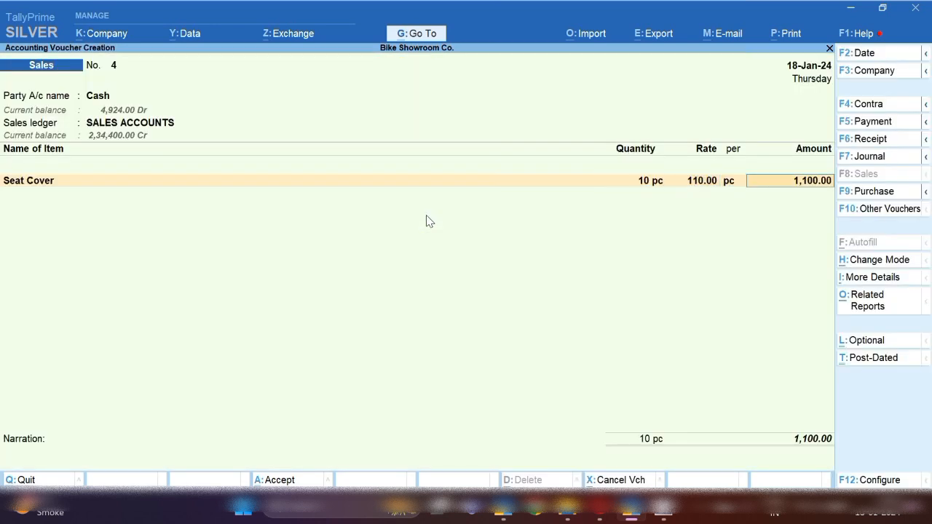
key("Return")
Add 20 Mats at 260 each
type("M")
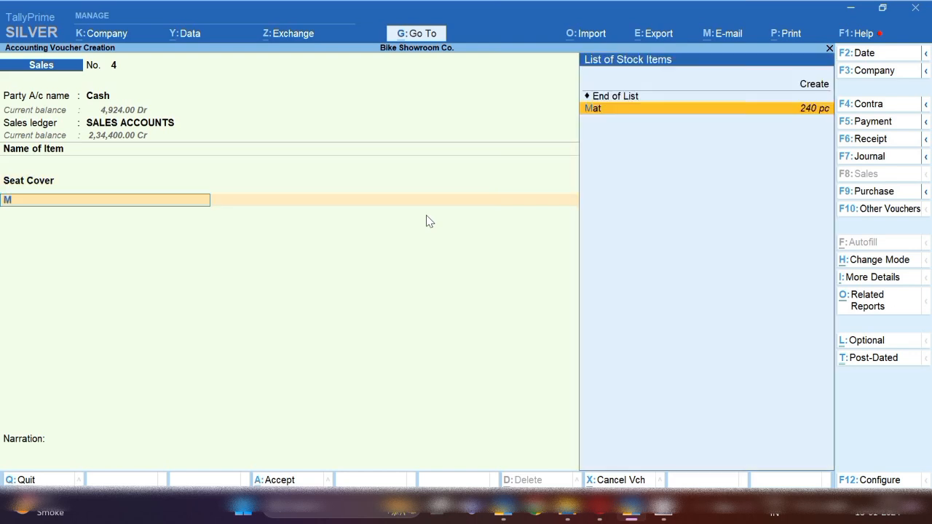
key("Return")
key("Return")
type("20")
key("Return")
key("Return")
key("Return")
key("Return")
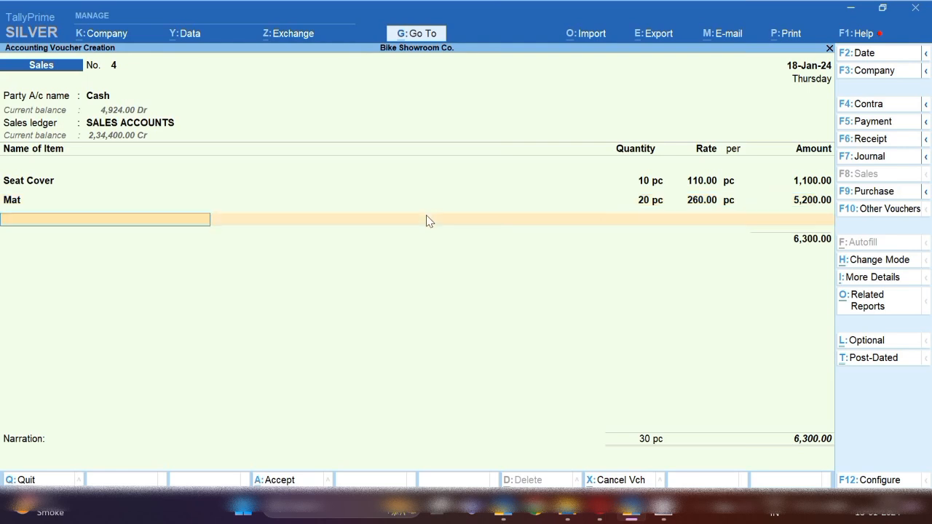
key("Return")
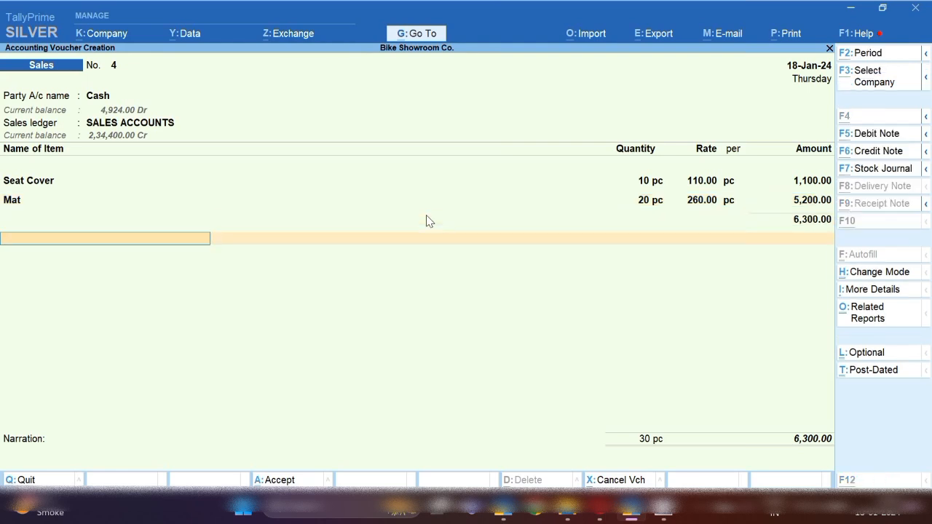
Create ledger Vehicle Service Charges under Indirect Incomes
key("alt+c")
type("Vehi")
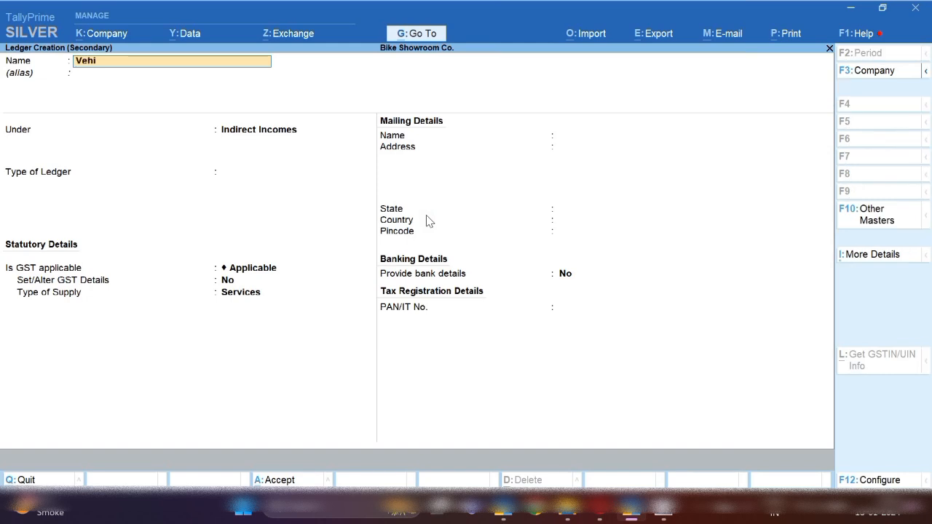
type("cle Service Cha")
type("rge")
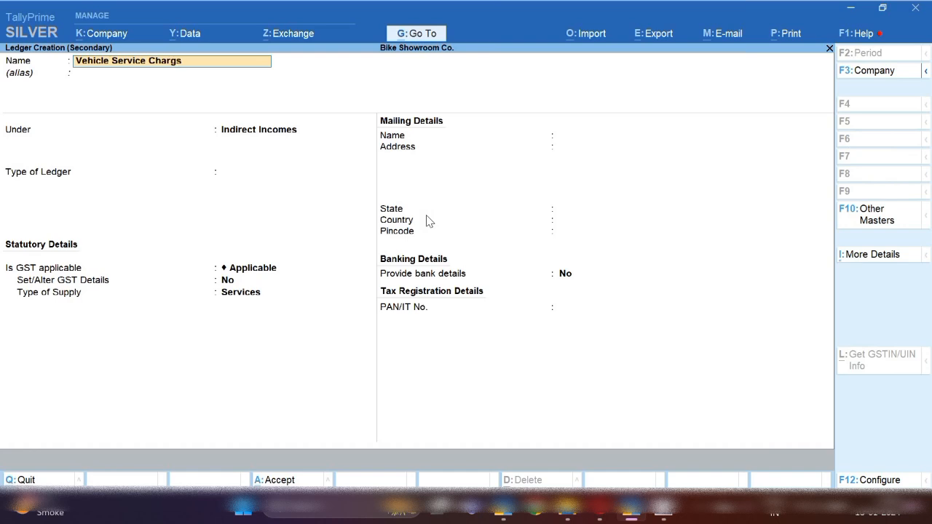
key("BackSpace")
type("es")
key("Return")
key("Return")
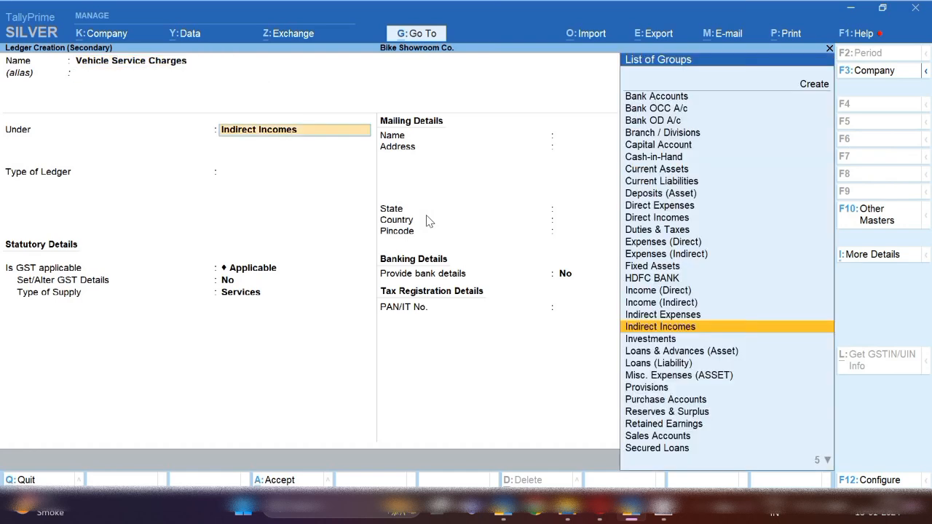
key("Return")
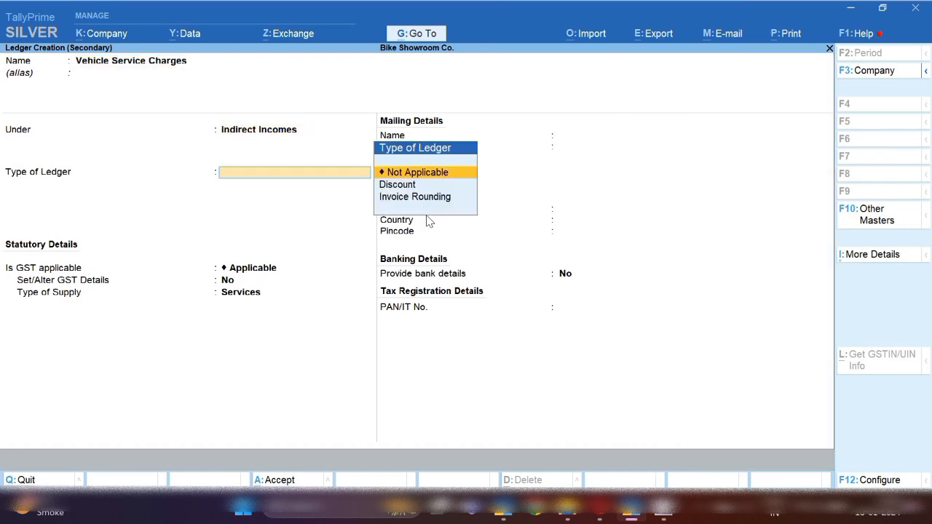
key("Return")
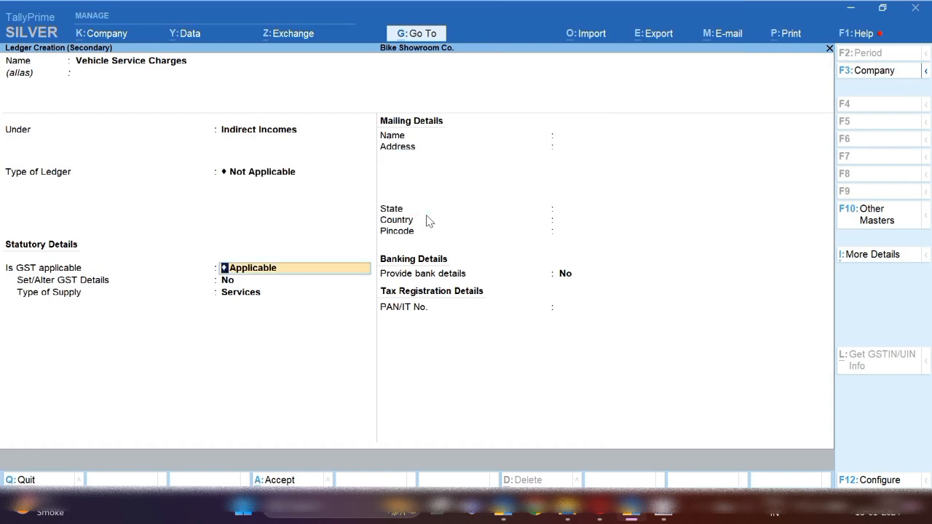
Set GST Not Applicable, include in assessable value apportioned to Services, and save the ledger
type("N")
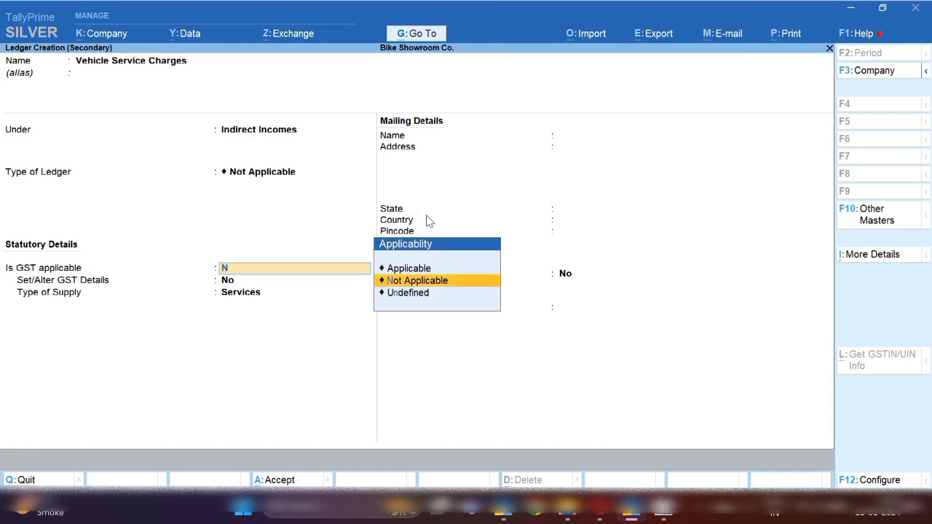
key("Return")
type("G")
key("Return")
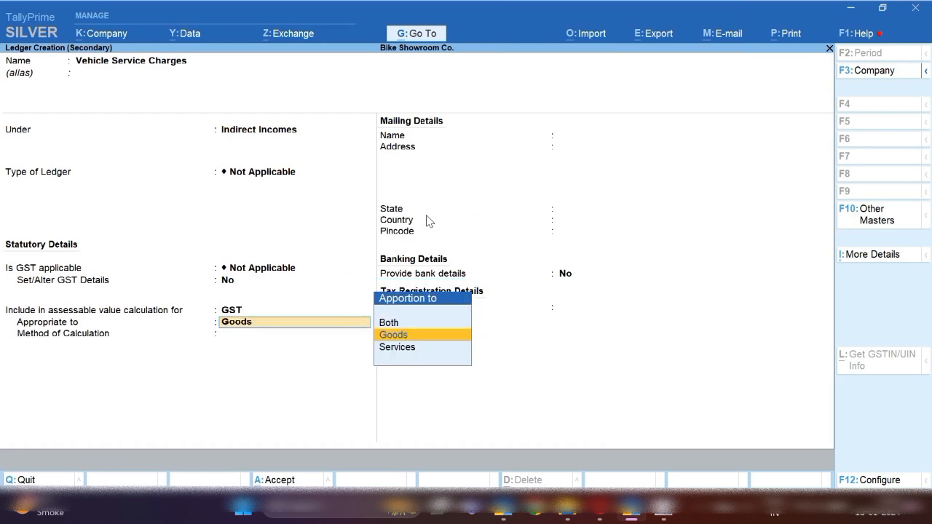
key("Down")
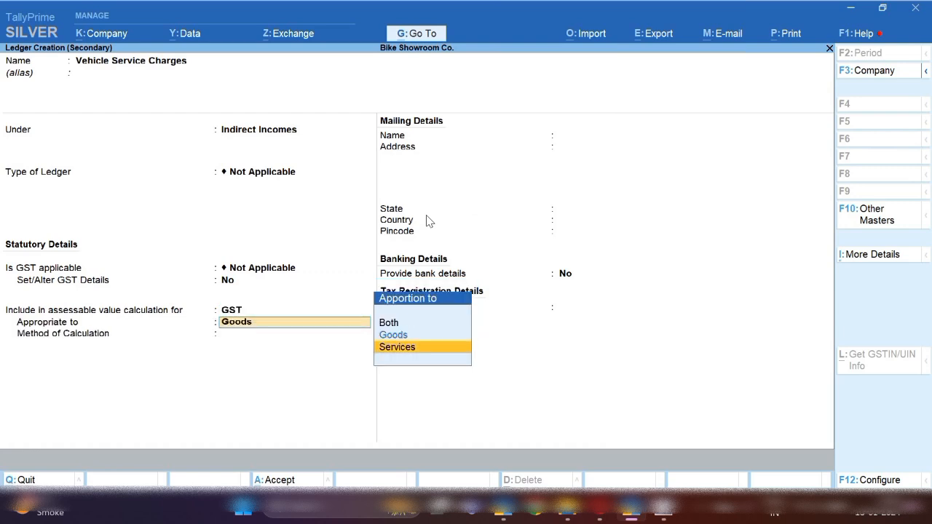
key("Return")
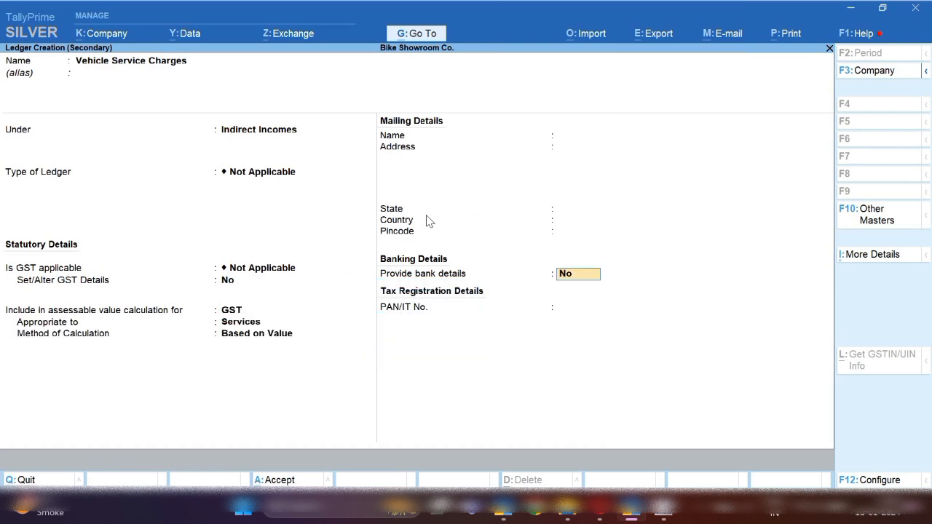
key("ctrl+a")
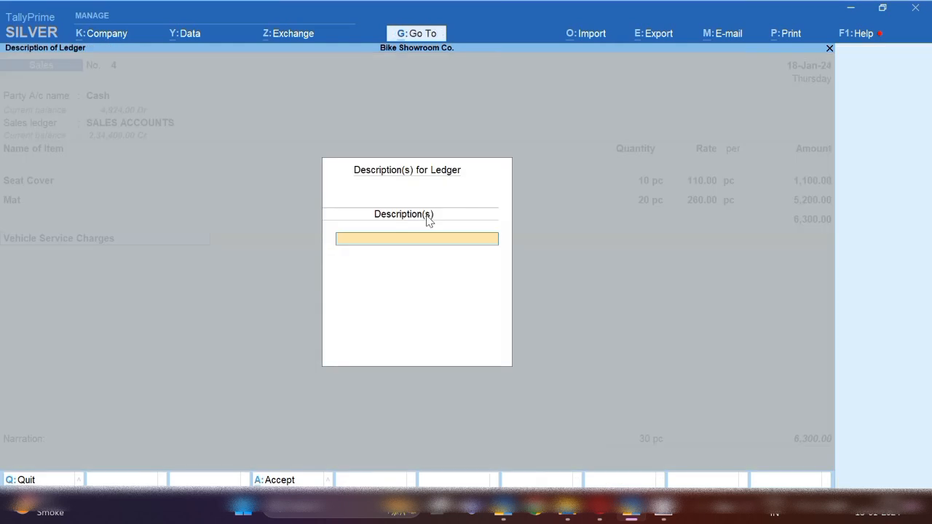
key("Return")
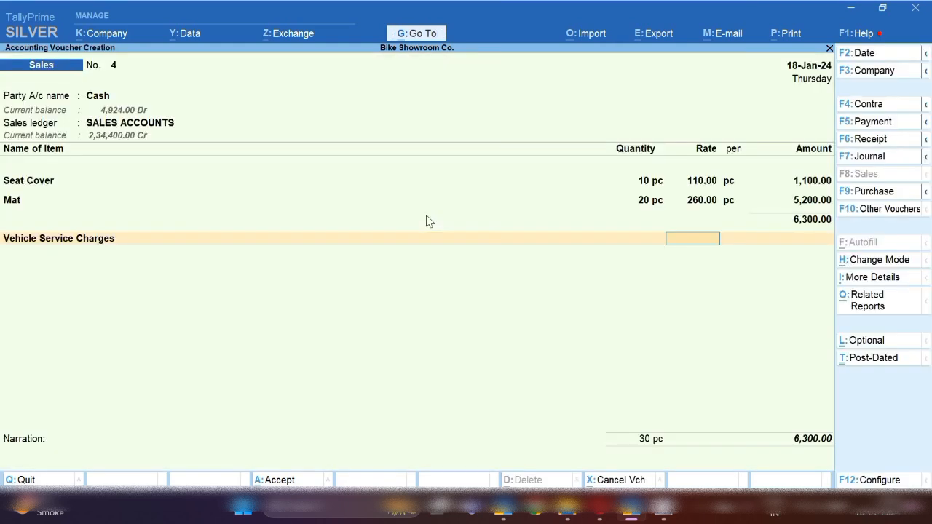
Describe the Vehicle Service Charges line as 'Washing Service'
key("BackSpace")
key("Return")
type("Wahin")
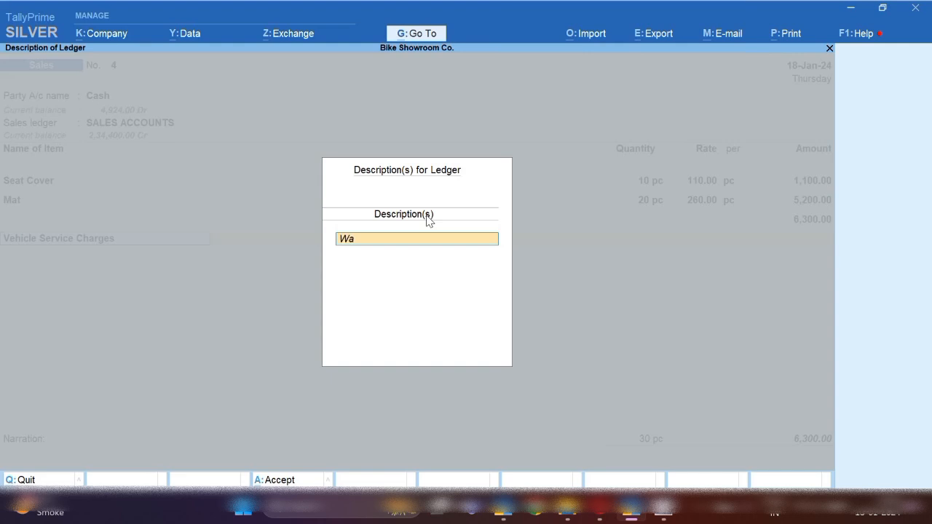
key("BackSpace")
key("BackSpace")
key("BackSpace")
type("shing Service")
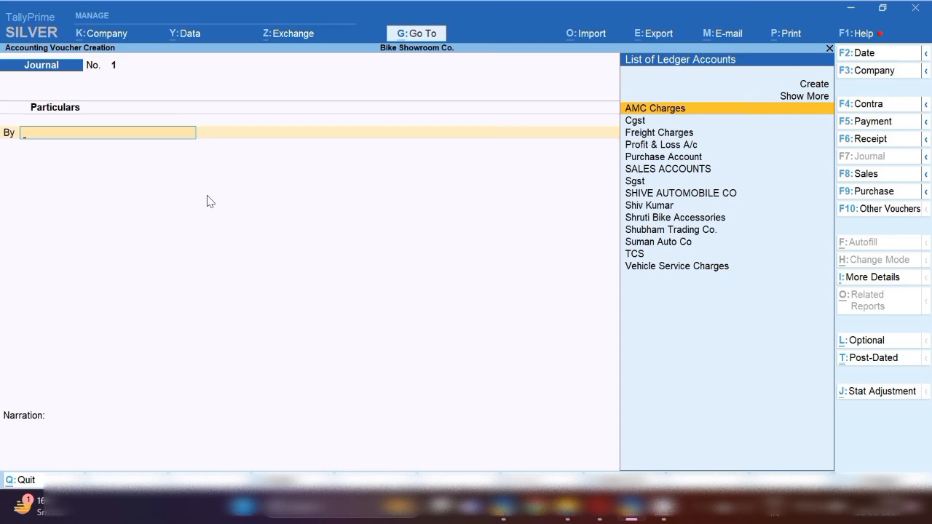
Debit Shubham Trading Co. 10,000 in the journal against a bill reference
type("Shu")
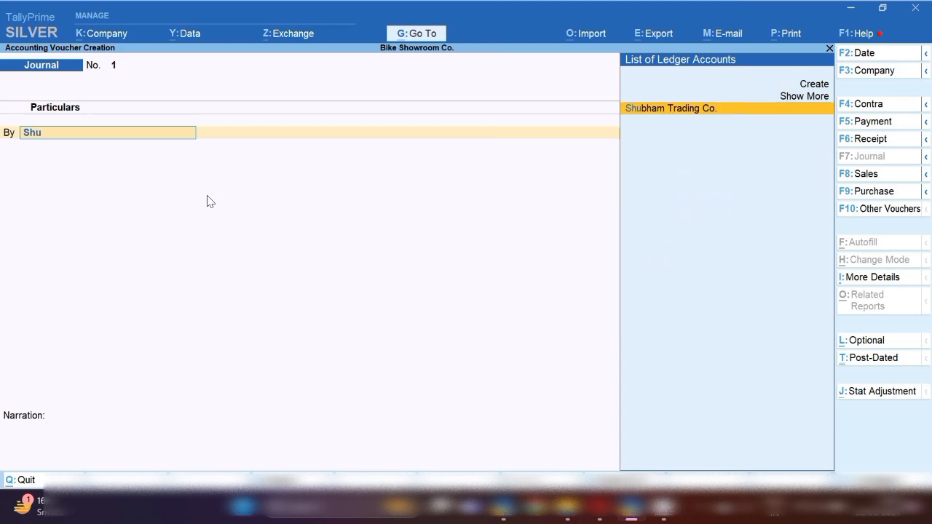
key("Return")
type("10,")
type("0000")
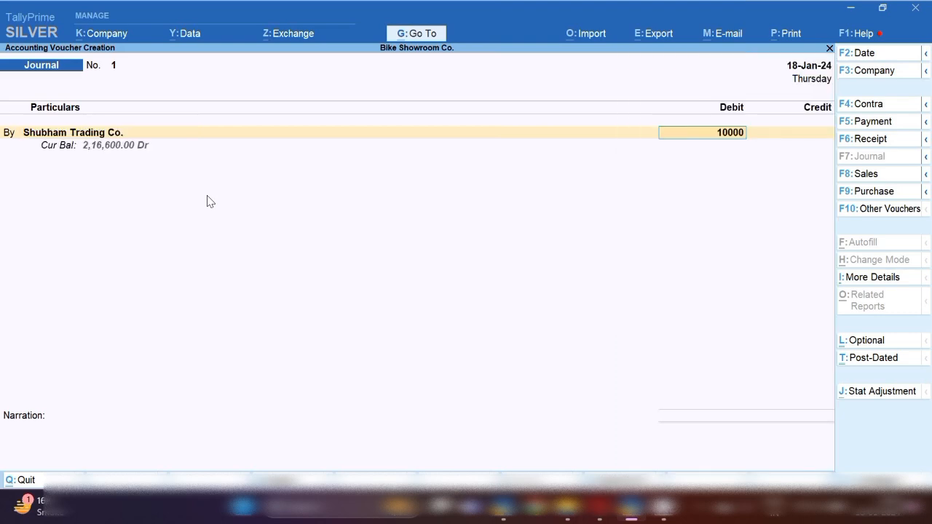
key("Return")
key("Return")
key("BackSpace")
key("Down")
key("Return")
key("Return")
key("Return")
key("Return")
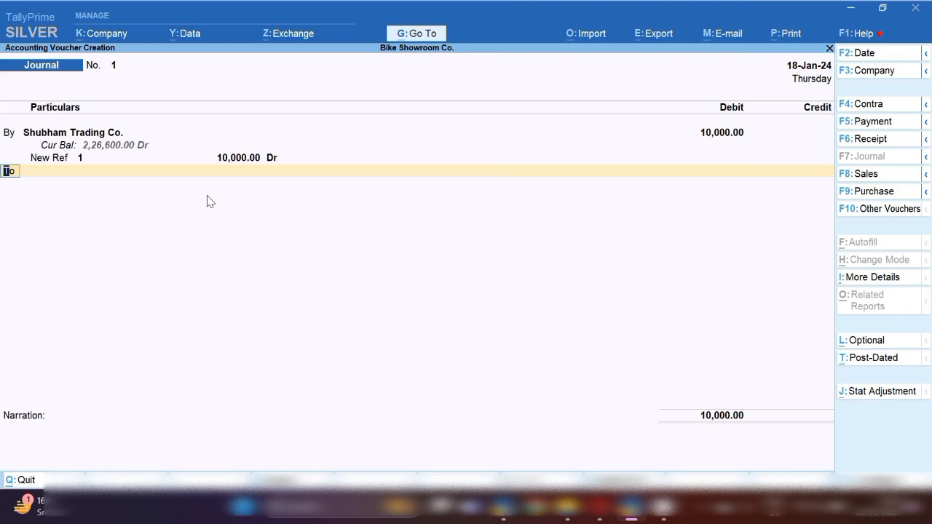
Create an Insurance Charges ledger under Current Liabilities and put it on the credit line
key("Return")
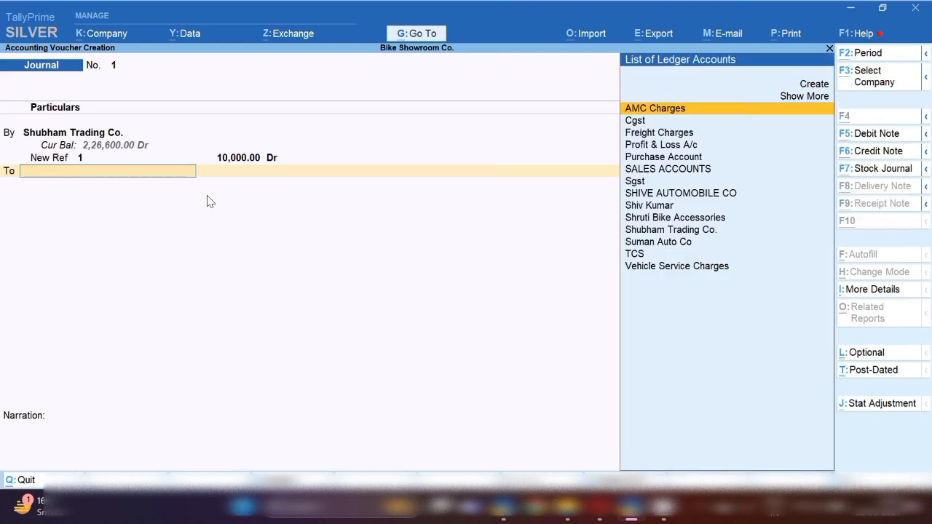
key("alt+c")
type("In")
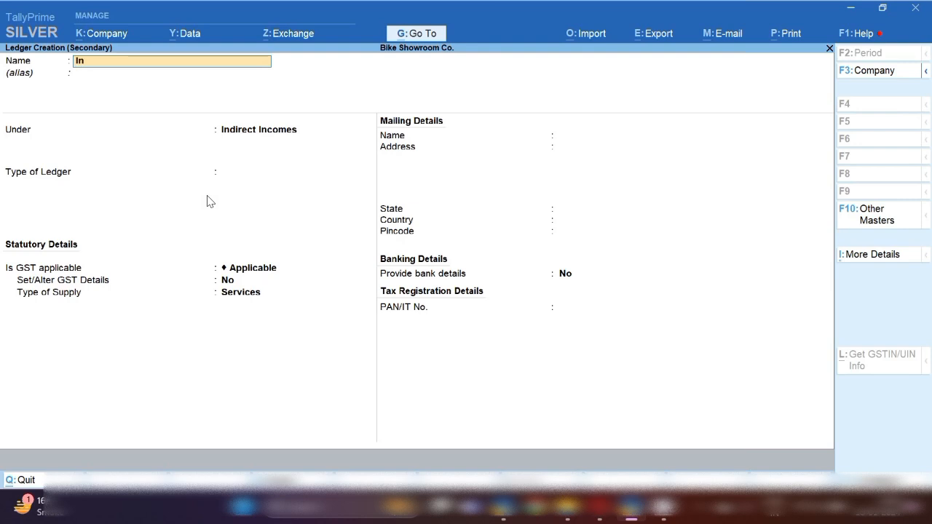
type("surance Char")
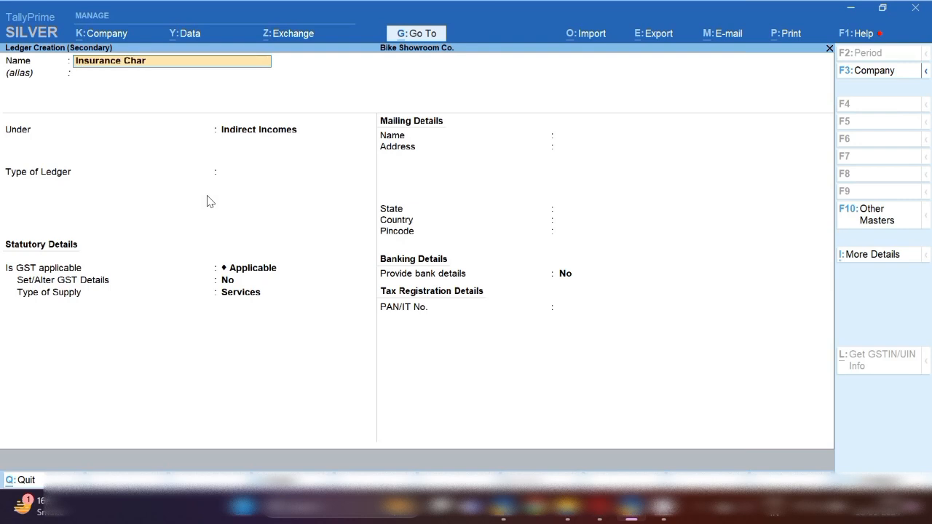
type("ges")
key("Return")
key("Return")
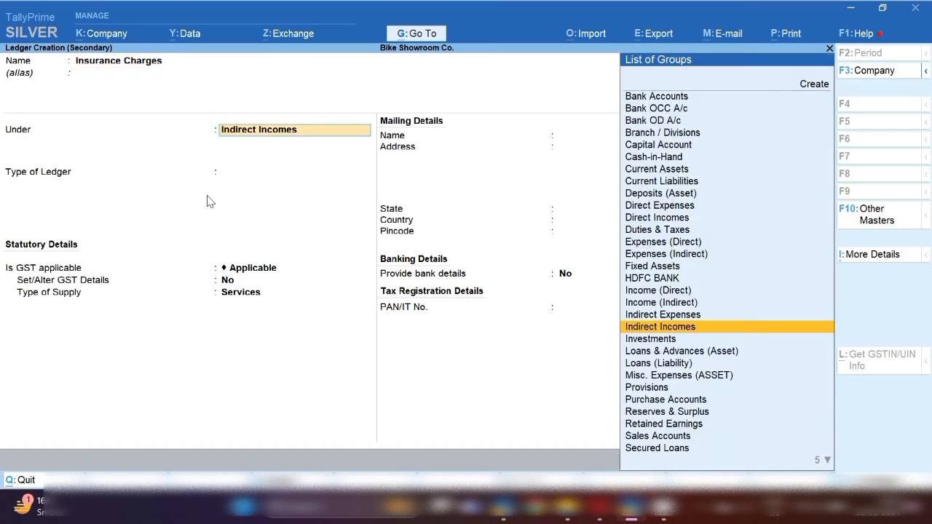
type("Cu")
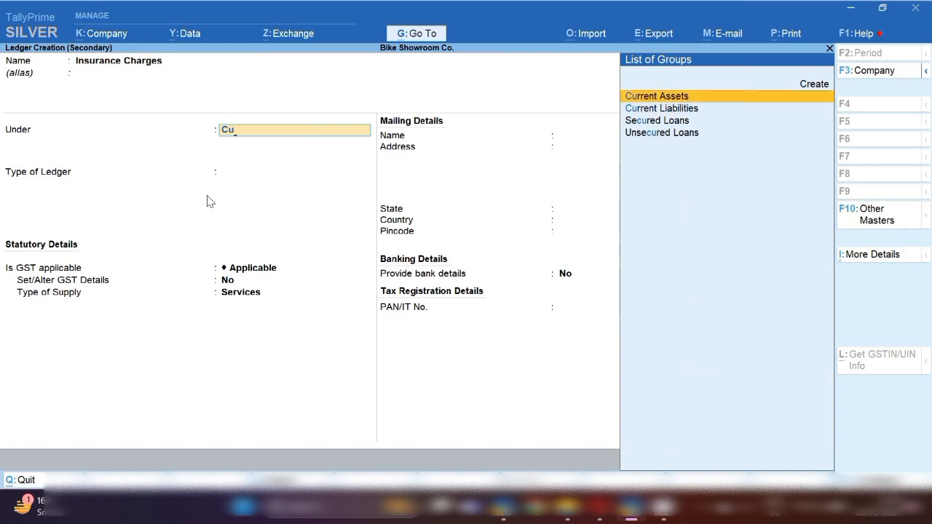
key("Down")
key("Return")
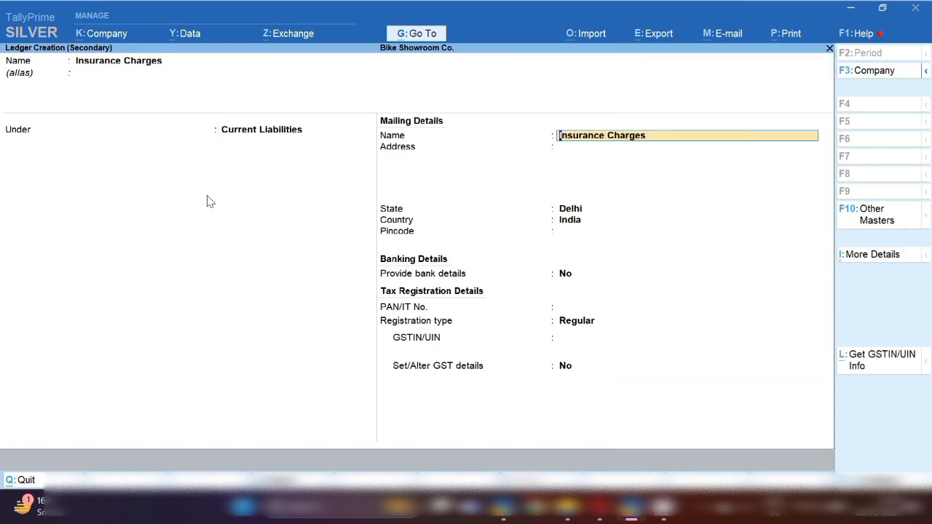
key("ctrl+a")
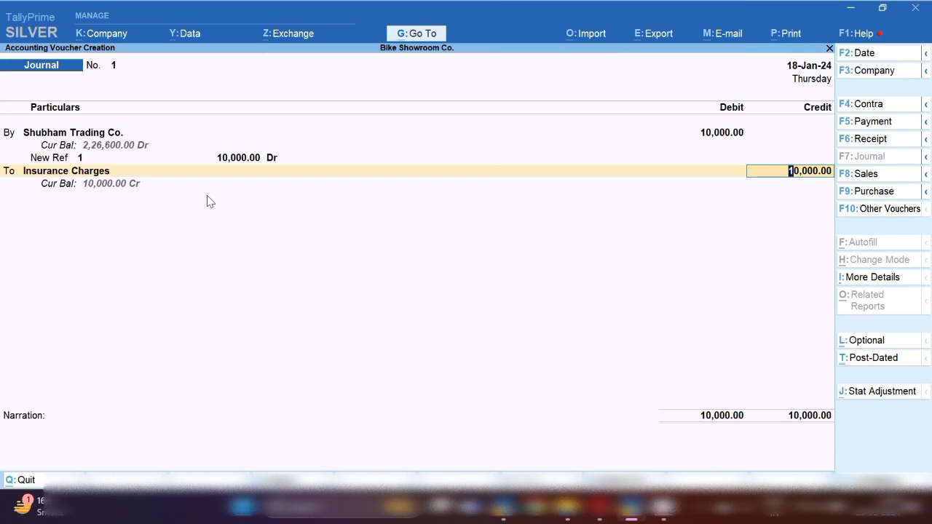
key("BackSpace")
Credit Insurance Charges 5,000 and a new RTO Charges ledger 5,000, then save Journal No. 1
type("5000")
key("Return")
key("Return")
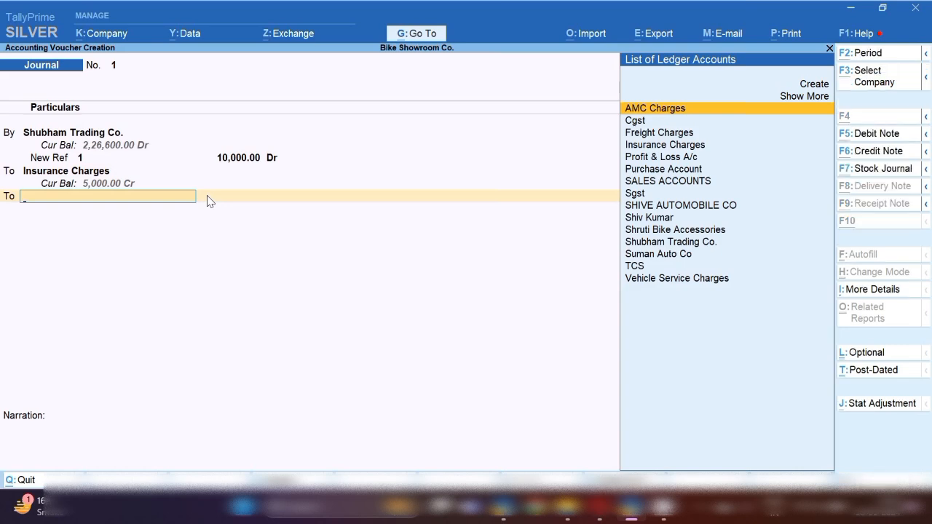
key("alt+c")
type("RTO CHAR")
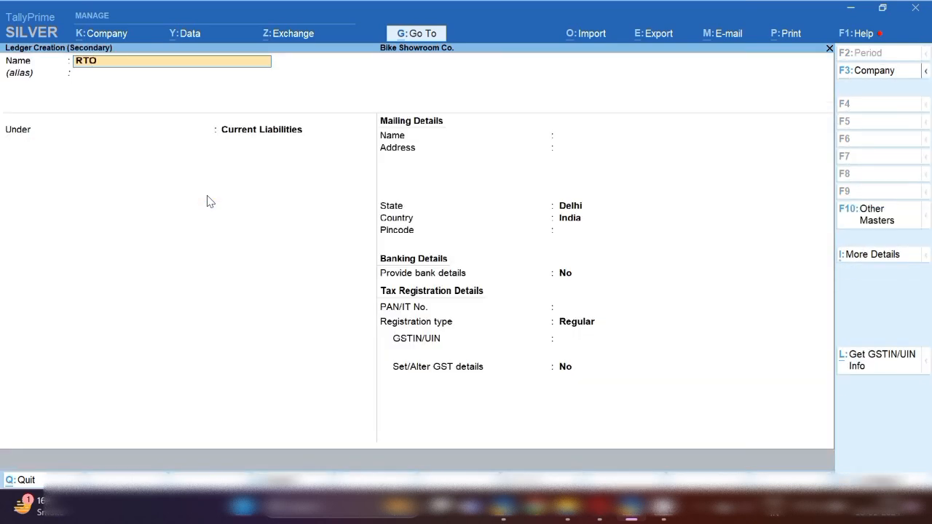
key("BackSpace")
key("BackSpace")
key("BackSpace")
type("harges")
key("Return")
key("ctrl+a")
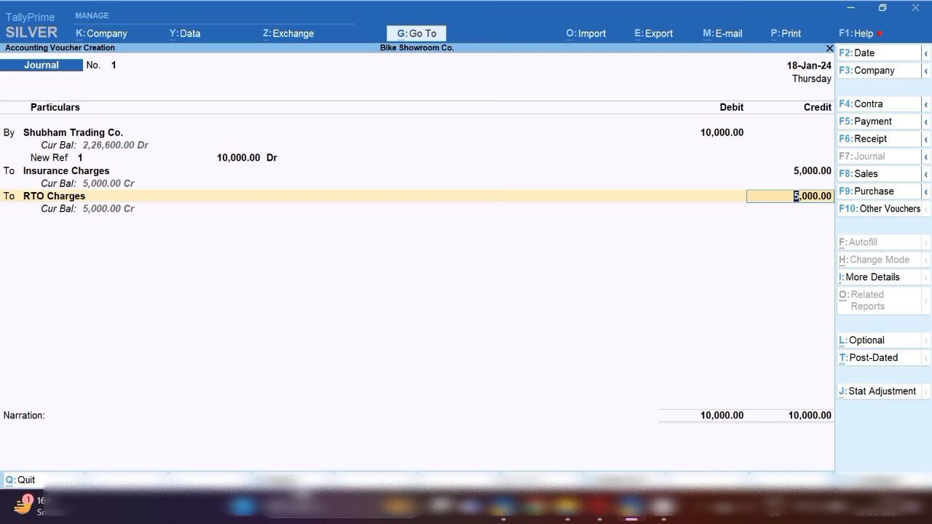
key("ctrl+a")
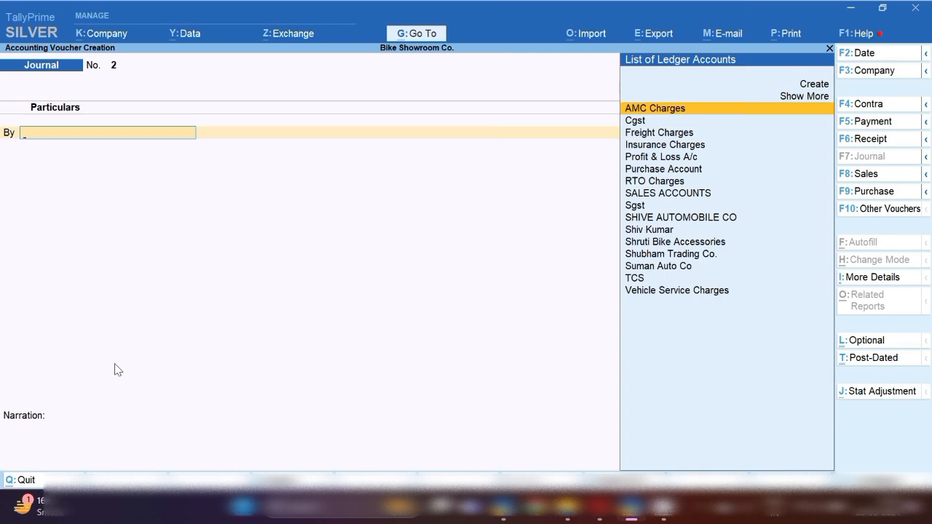
Open Ledger Vouchers for Shubham Trading Co. and browse its Sales Accounts and AMC Charges entries
left_click(416, 36)
key("Down")
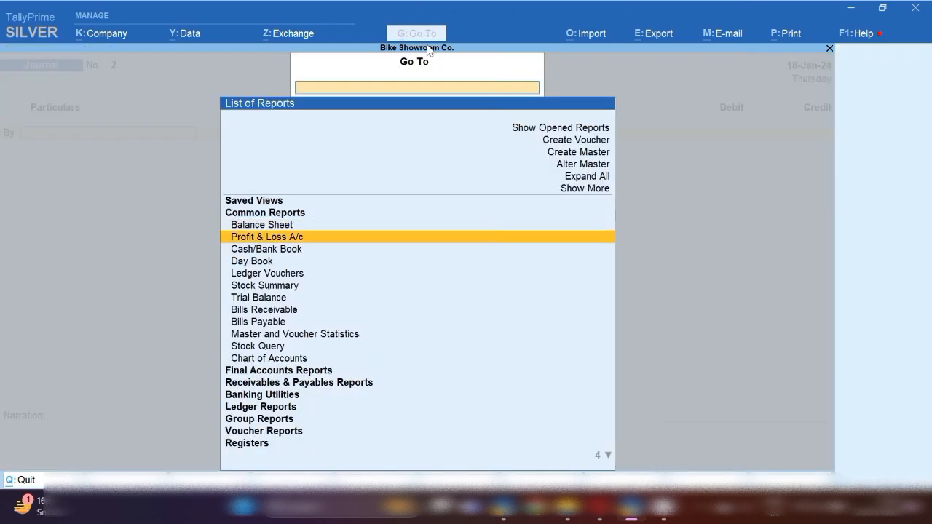
key("Down")
key("Down")
key("Down")
key("Down")
key("Down")
key("Down")
key("Down")
key("Down")
key("Down")
key("Down")
key("Down")
key("Down")
key("Down")
key("Down")
key("Down")
key("Down")
key("Down")
key("Down")
key("Down")
key("Down")
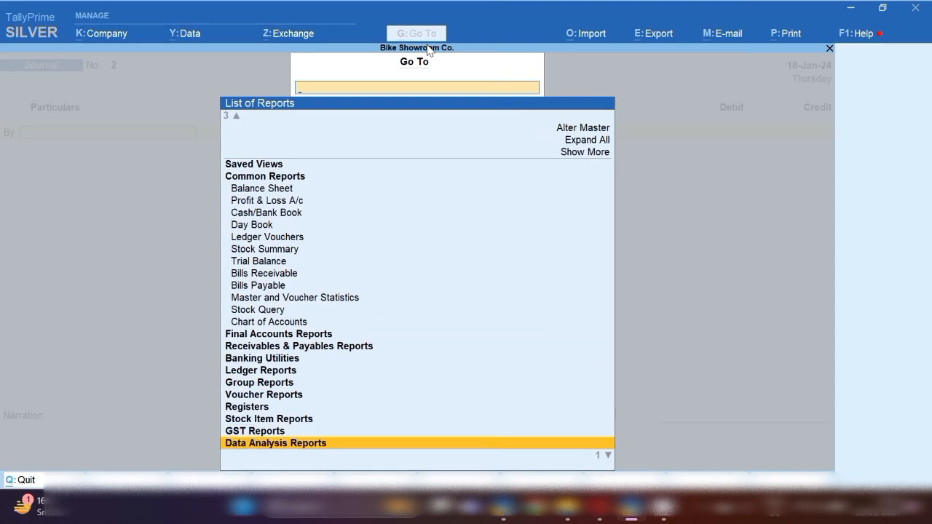
key("Up")
key("Up")
key("Up")
key("Up")
key("Up")
key("Up")
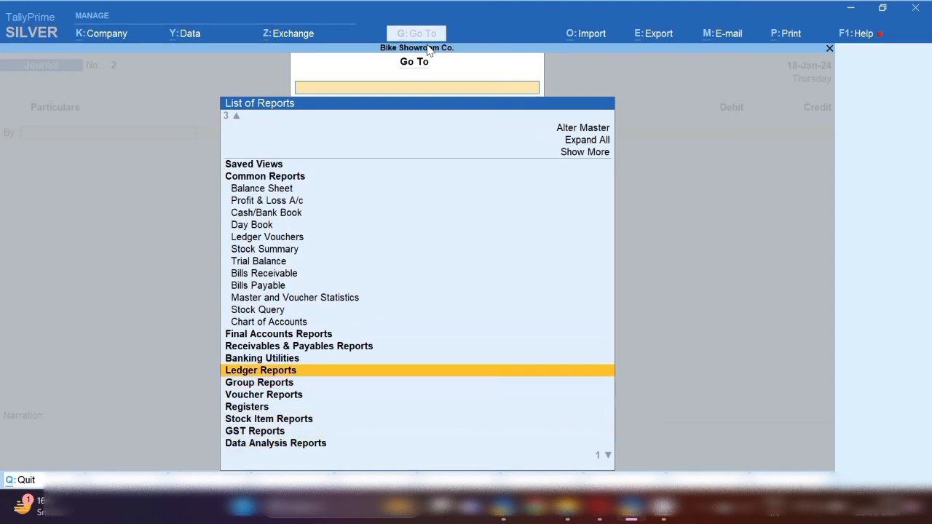
key("Return")
key("Return")
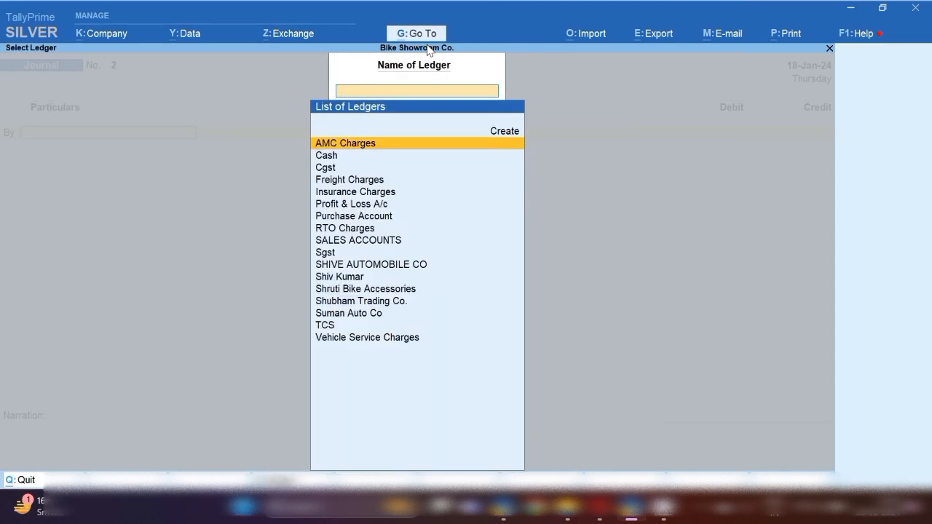
type("shu")
key("Return")
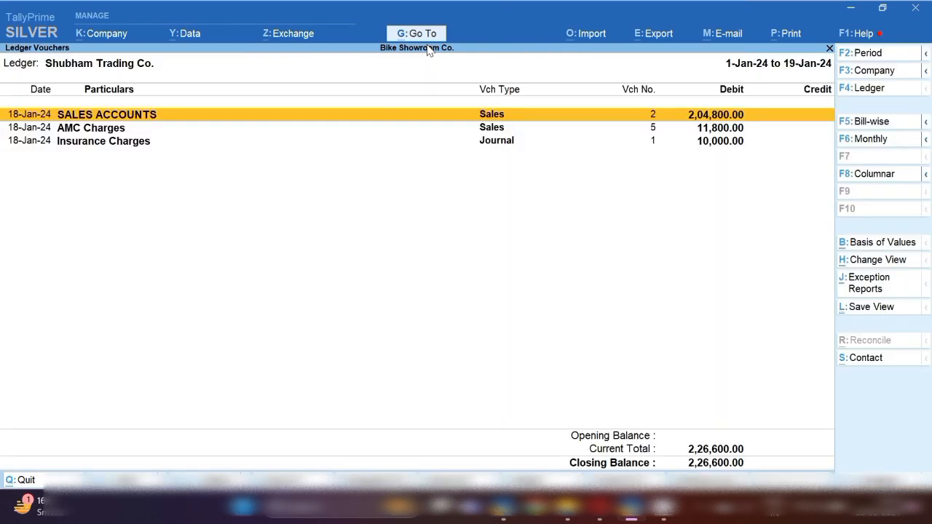
key("Down")
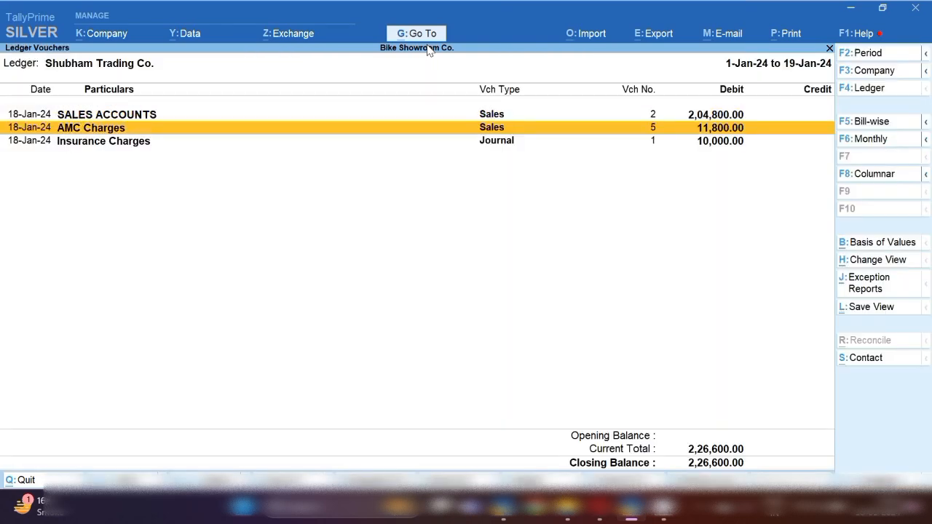
key("Up")
key("Down")
key("Down")
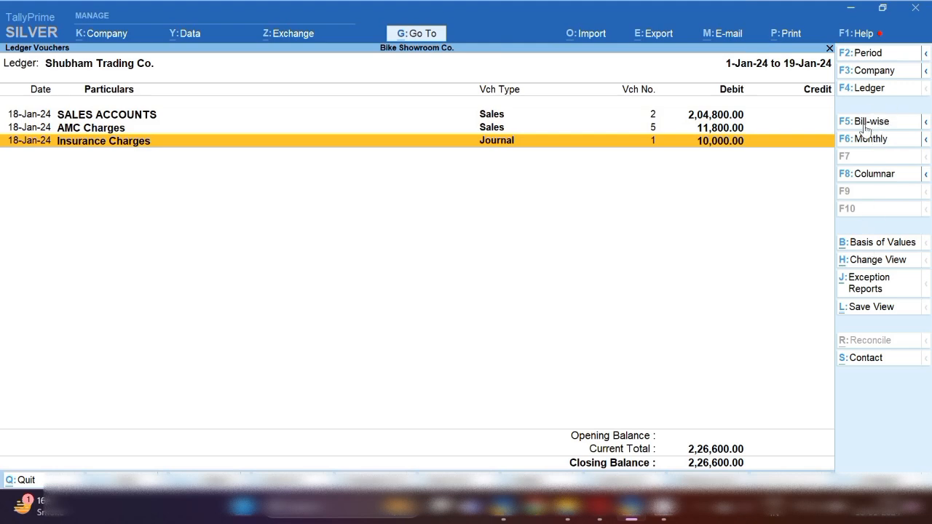
key("alt")
Start a Receipt crediting Shubham Trading Co. 2,26,600 against its pending bills
key("alt+a")
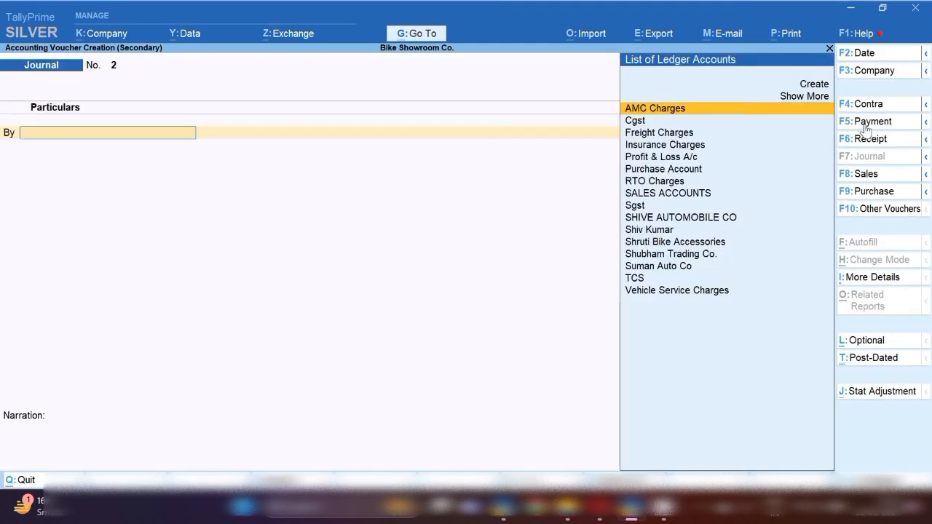
left_click(870, 140)
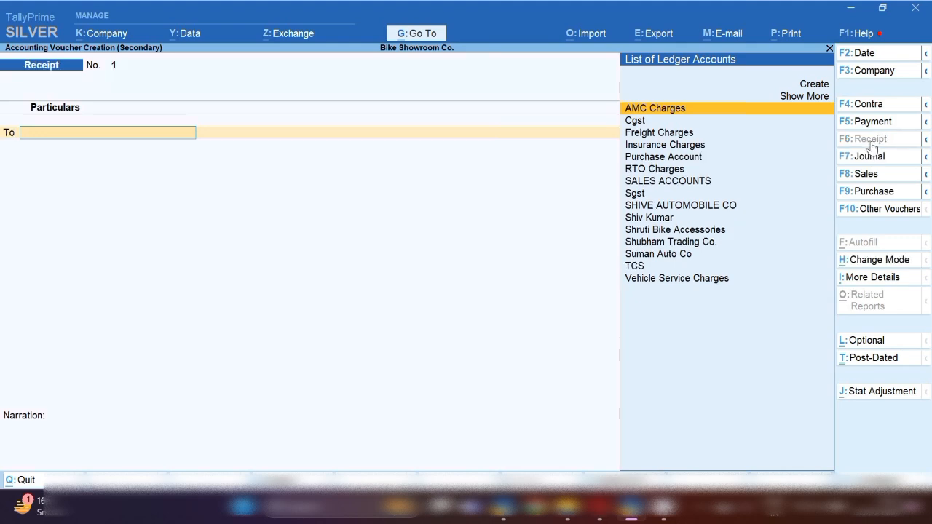
type("Shu")
key("Return")
type("226600")
key("Return")
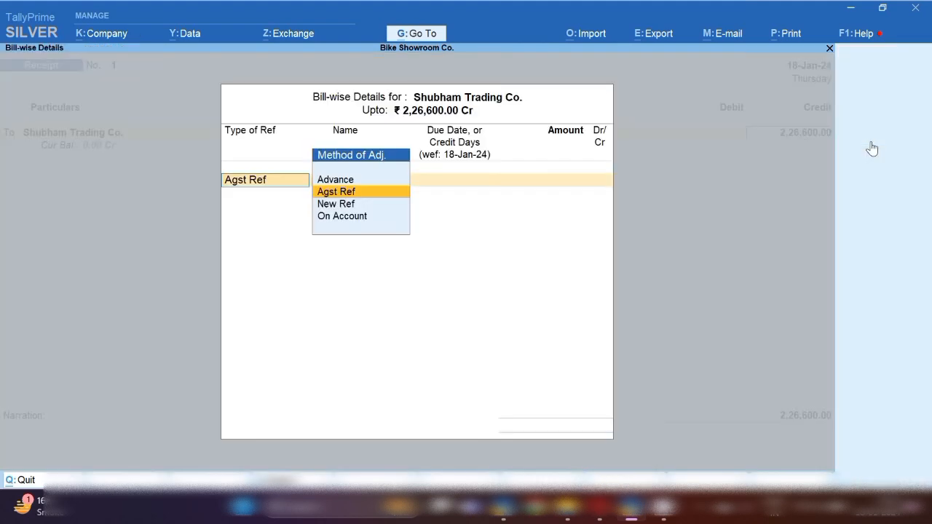
key("Return")
key("Return")
key("Return")
key("Return")
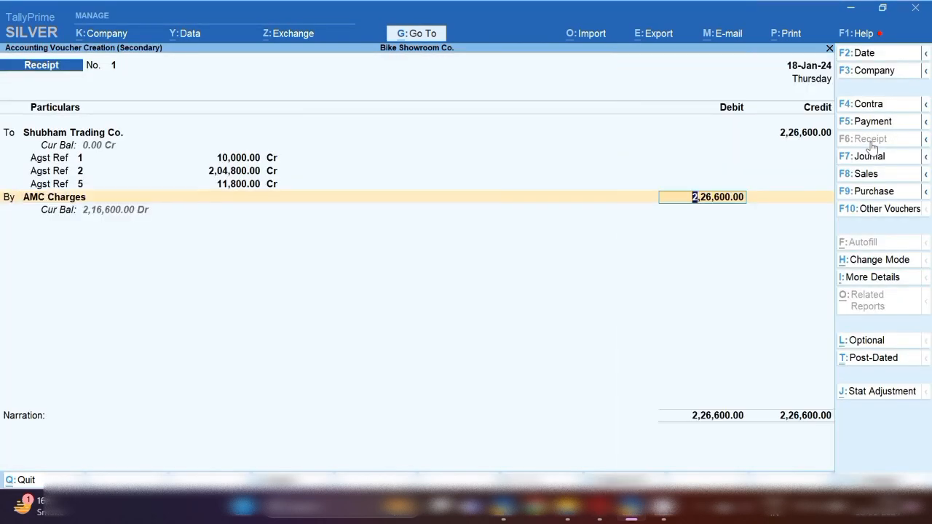
key("BackSpace")
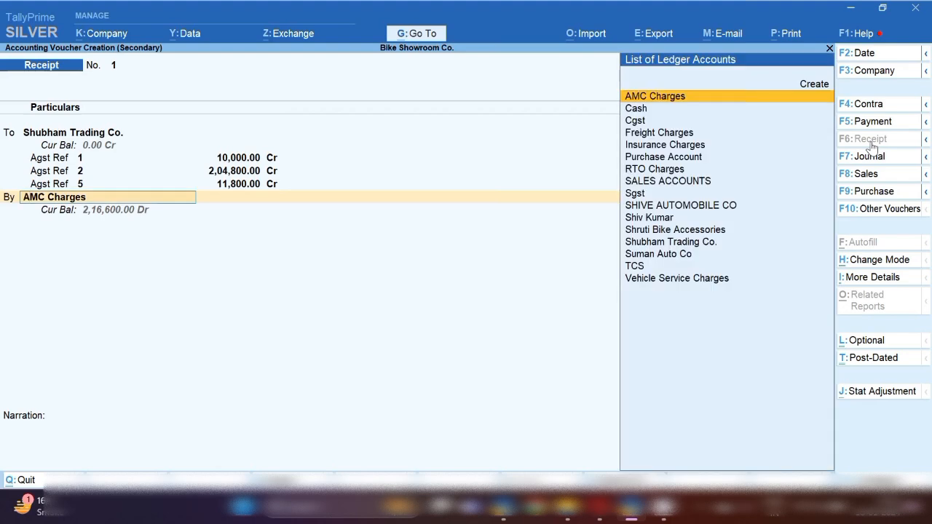
Create an Sbi Bank ledger under Bank Accounts as the debit account and accept the receipt
key("alt+c")
type("Sb")
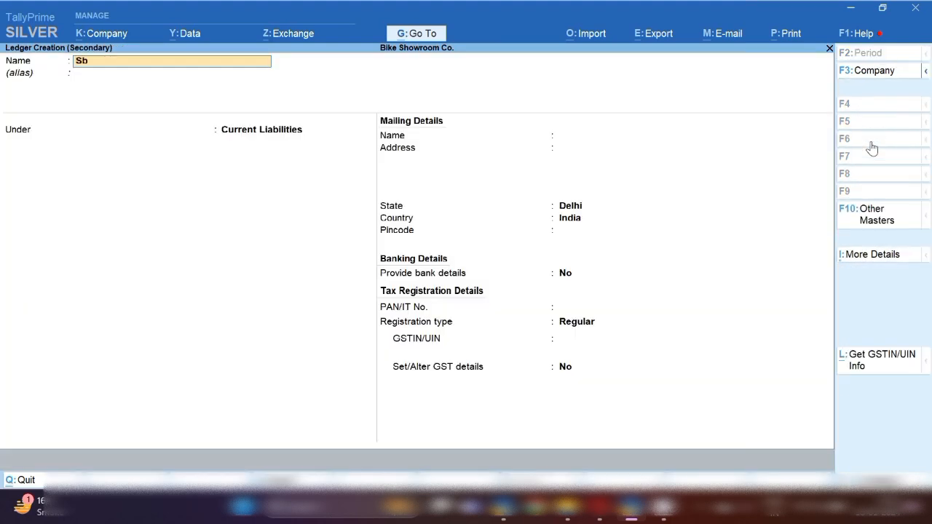
type("i Bank")
key("Return")
key("Return")
type("Sun")
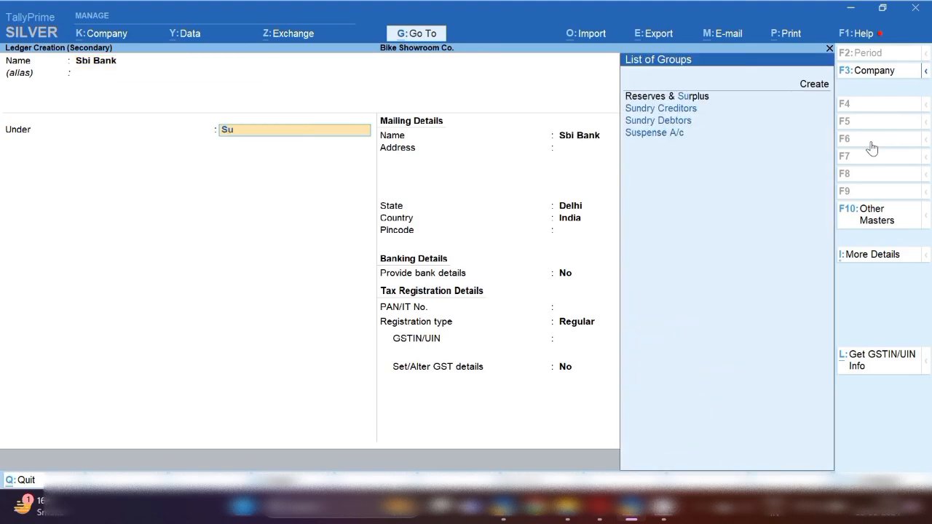
key("BackSpace")
key("BackSpace")
key("BackSpace")
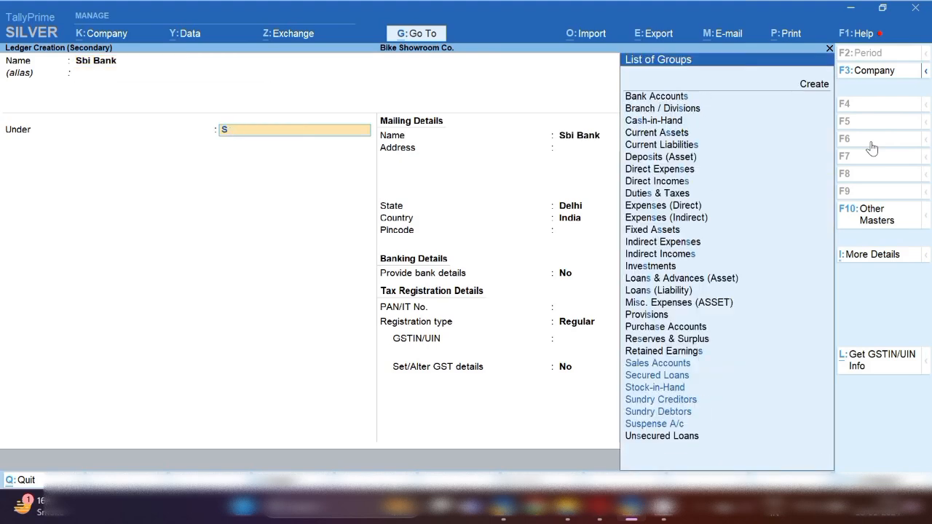
type("Bank")
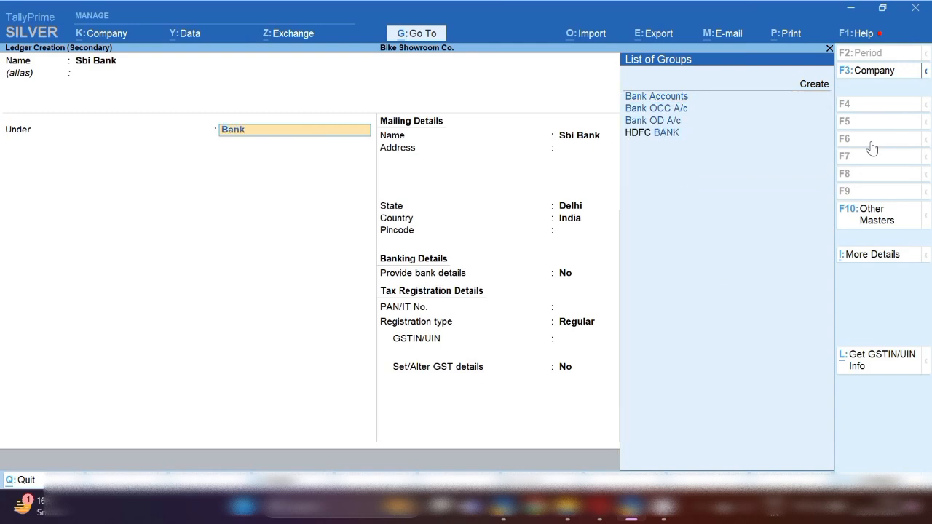
key("Return")
key("Return")
key("Return")
key("Return")
key("Return")
key("Return")
key("Return")
key("Return")
key("Return")
key("Return")
key("Return")
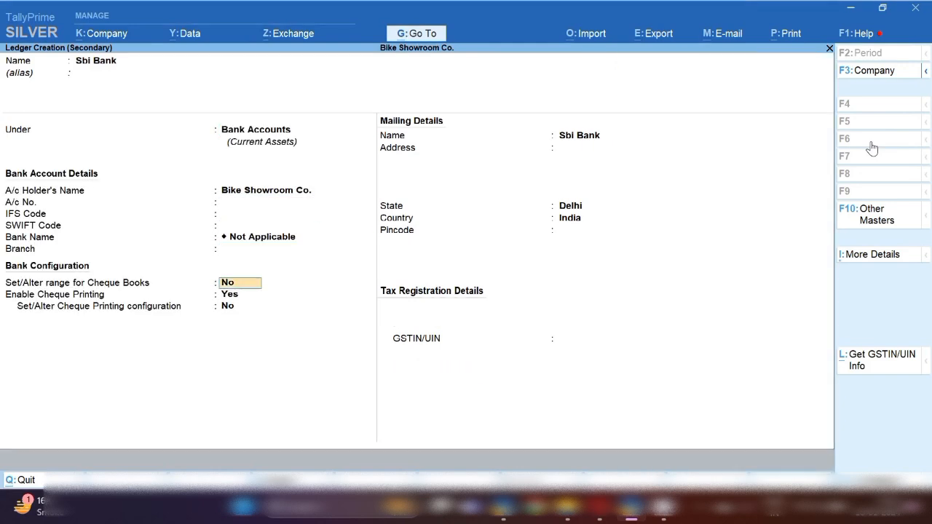
key("Return")
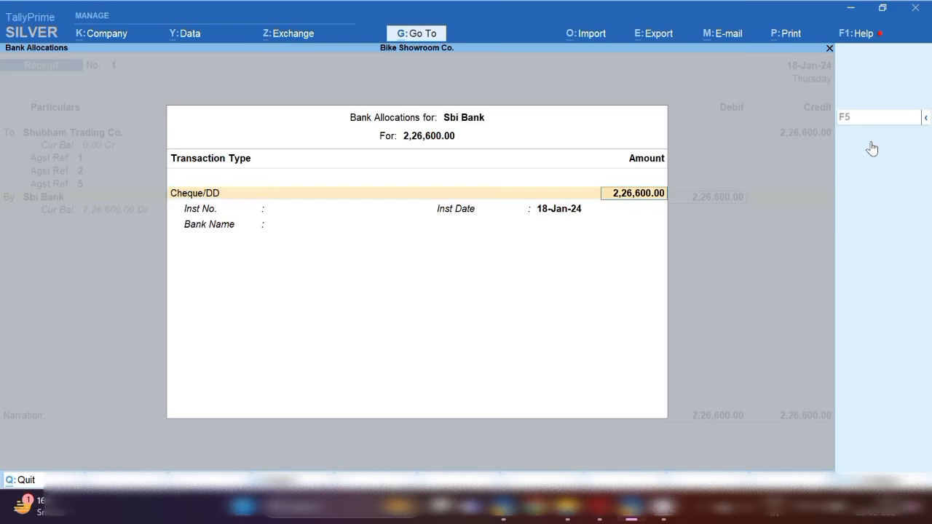
key("Return")
key("Return")
key("Return")
key("Return")
key("Return")
key("Return")
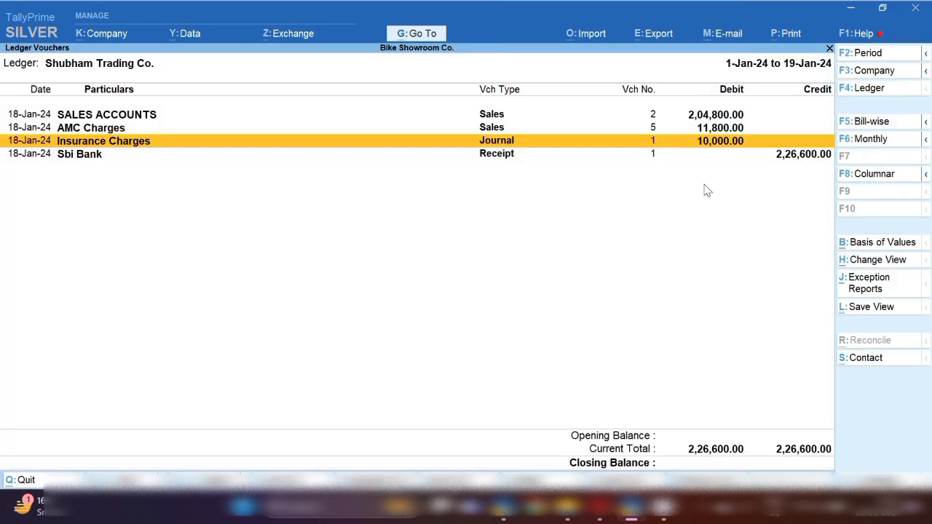
Switch the Ledger Vouchers report from Shubham Trading Co. to RTO Charges
key("Escape")
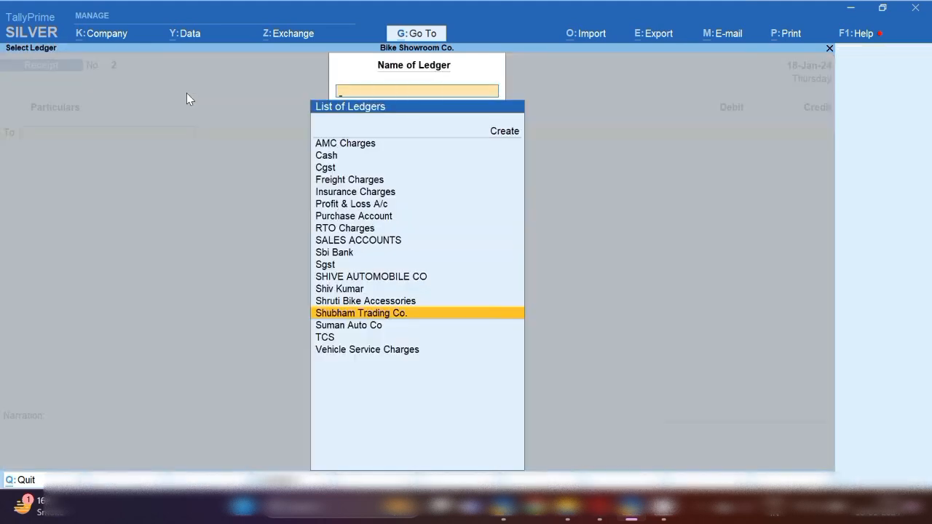
type("Rto")
key("Return")
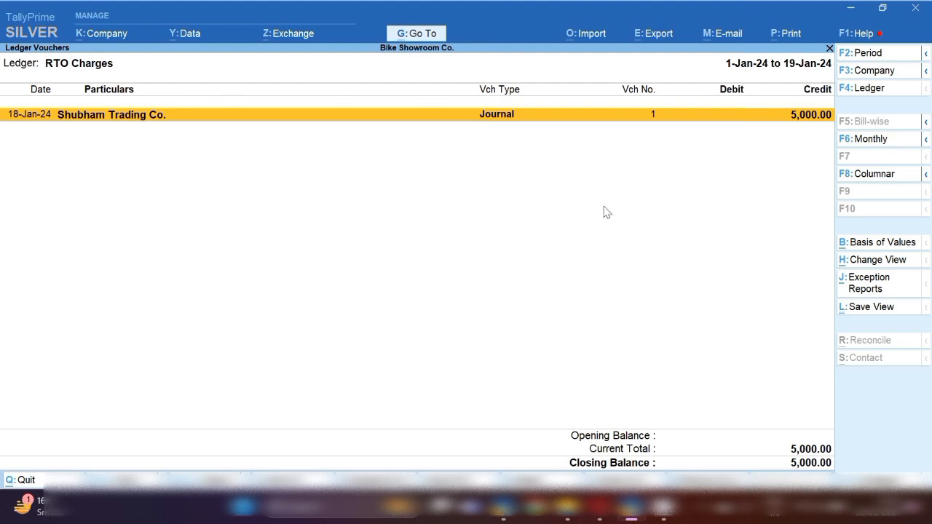
Start a Payment voucher debiting RTO Charges 5,000
key("alt+c")
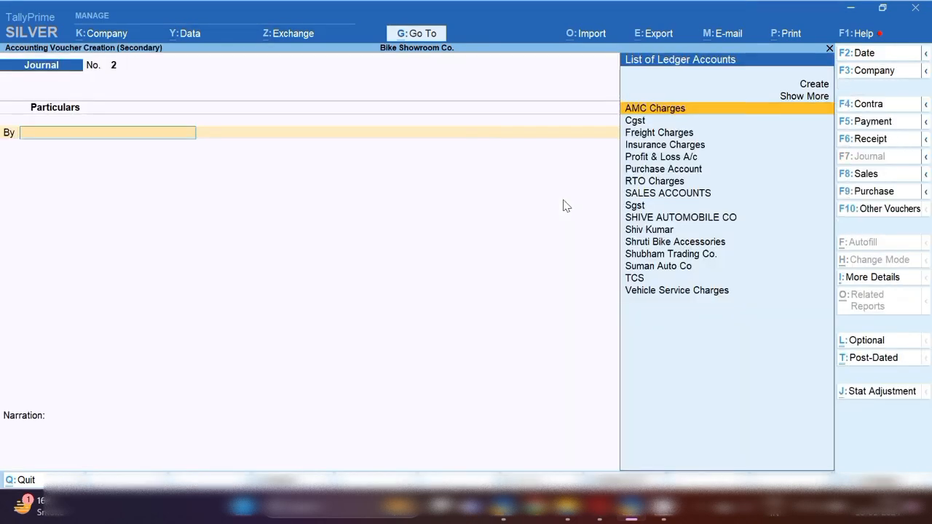
left_click(872, 124)
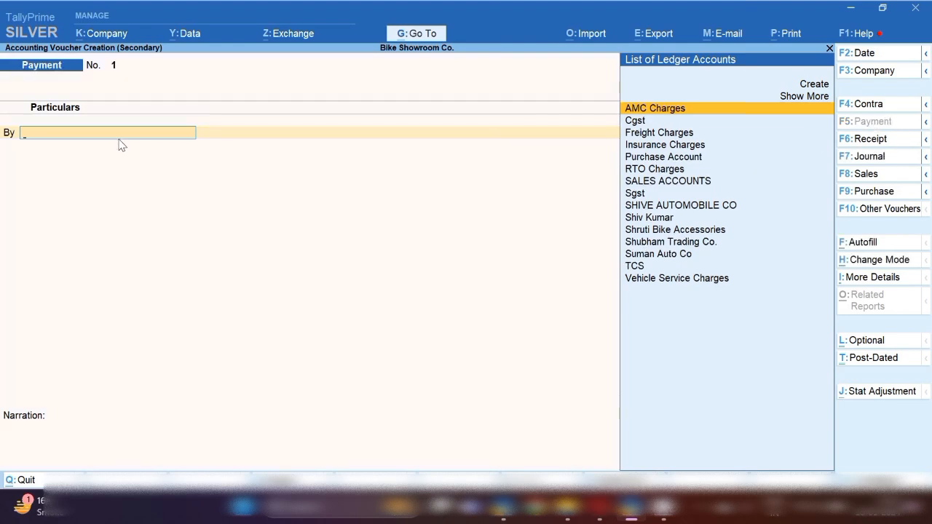
type("Rto")
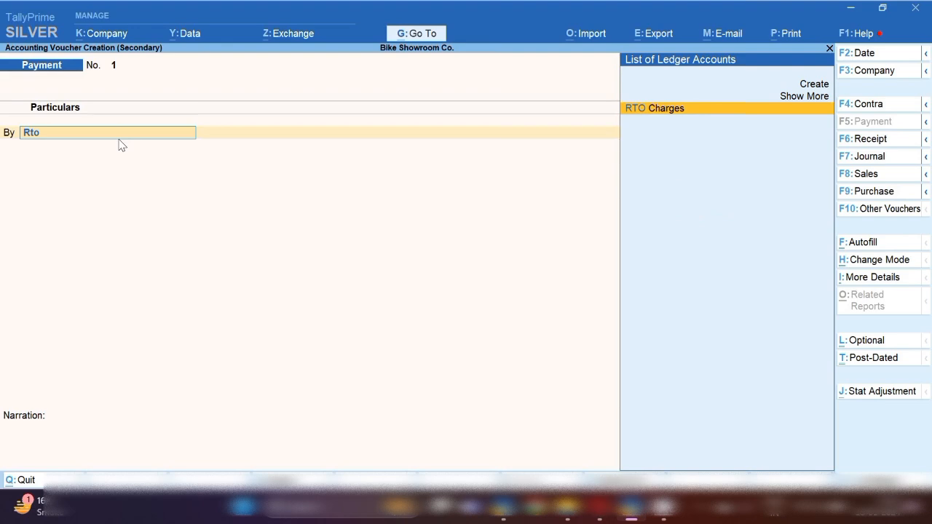
key("Return")
type("5000")
key("Return")
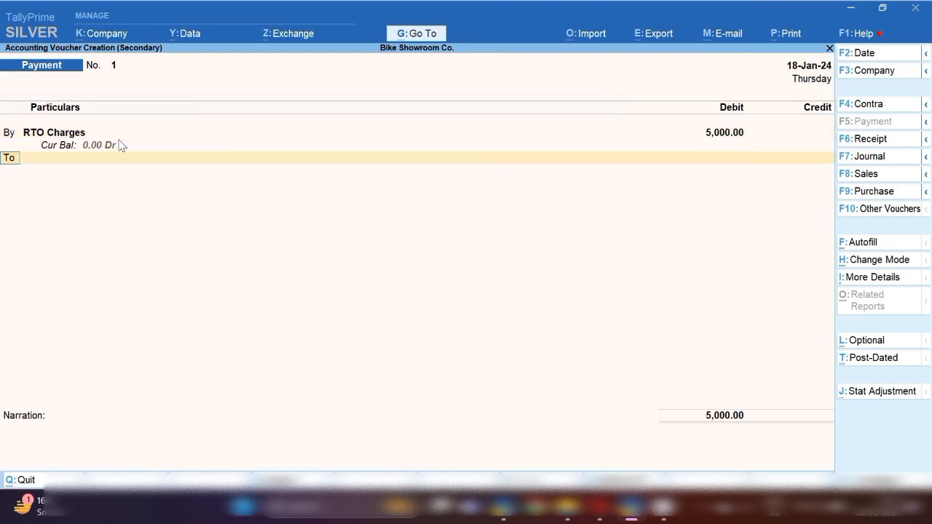
Debit Insurance Charges 5,000 and credit Sbi Bank 10,000, completing the bank allocation
type("b")
key("Return")
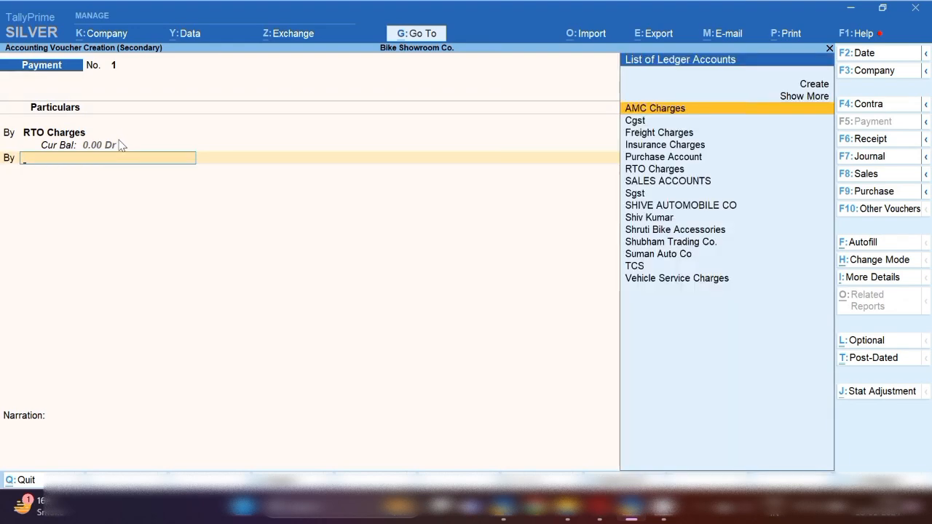
type("In")
key("Return")
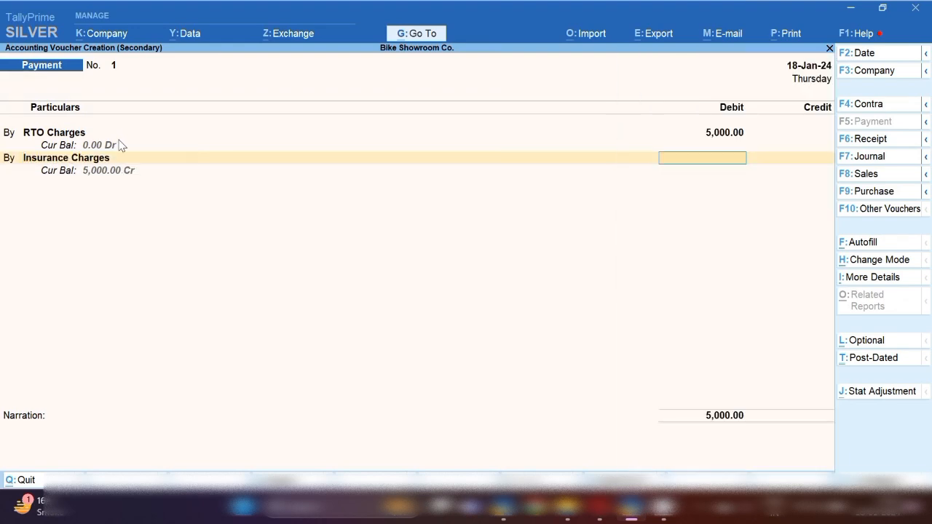
type("5000")
key("Return")
type("Sb")
key("Return")
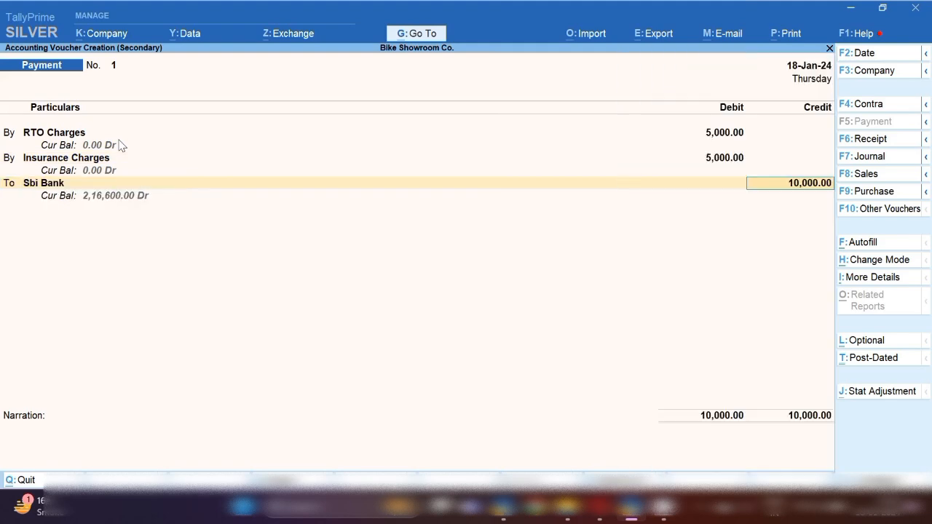
key("Return")
key("Return")
key("Return")
key("Return")
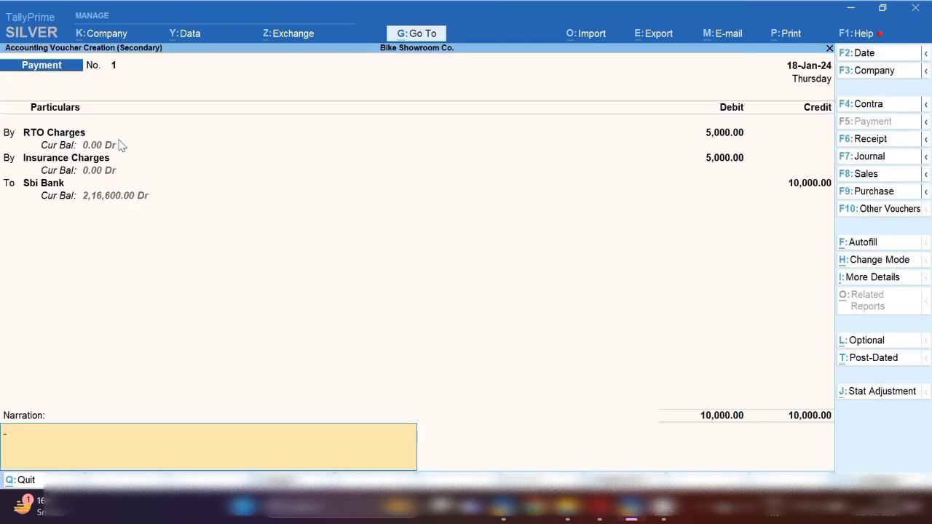
key("Return")
key("Return")
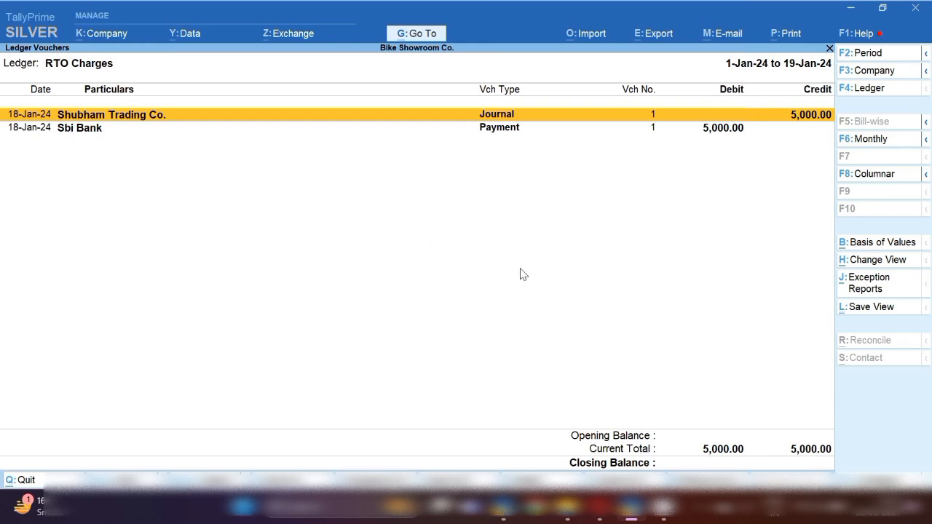
Open a new blank Sales voucher, No. 5
left_click(704, 510)
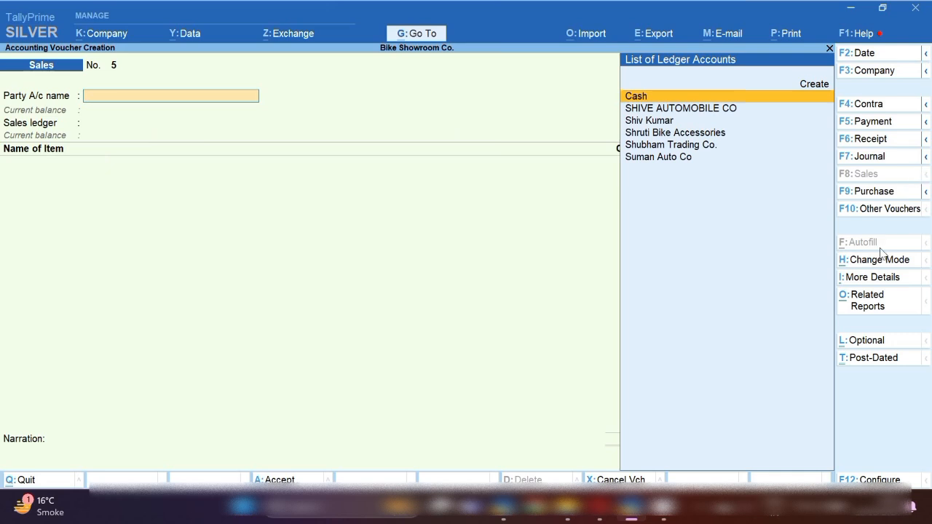
Switch Sales voucher No. 5 to Accounting Invoice mode with Shubham Trading Co. as party
left_click(886, 264)
key("Down")
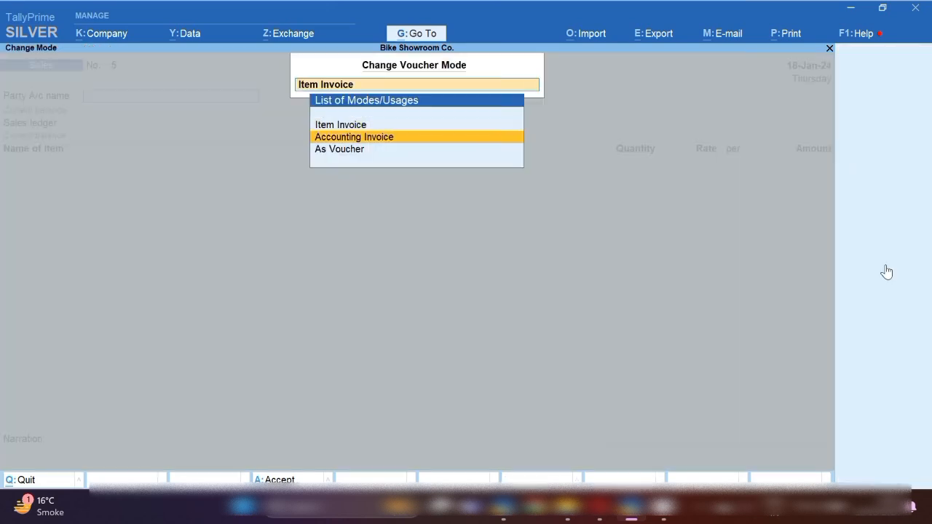
key("Return")
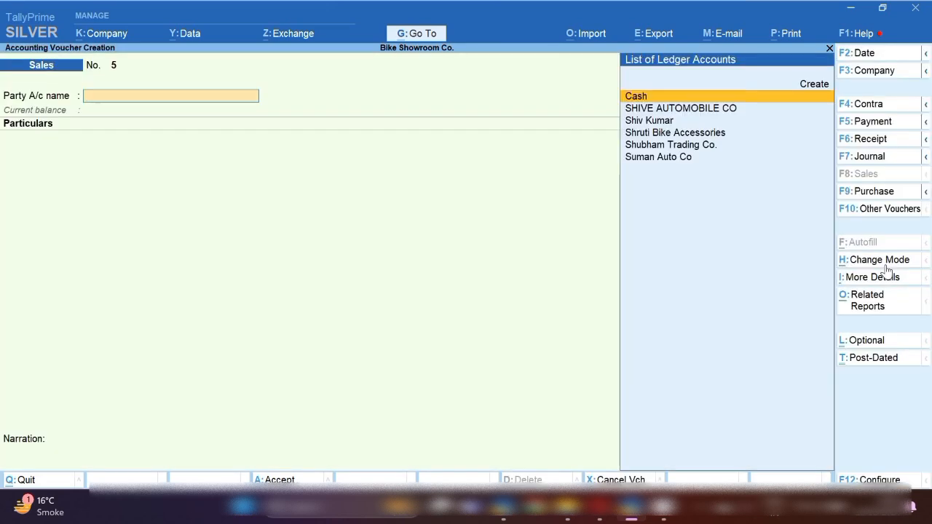
key("Down")
key("Down")
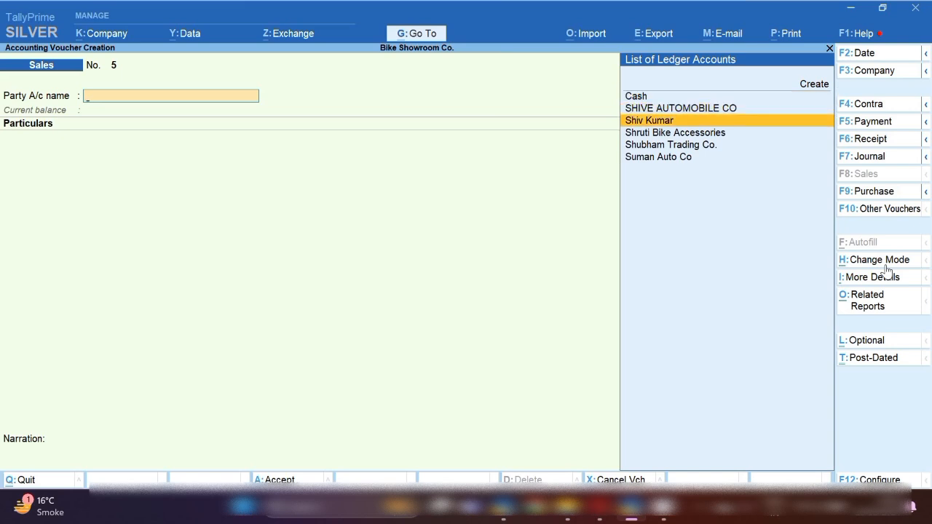
key("Down")
key("Down")
key("Return")
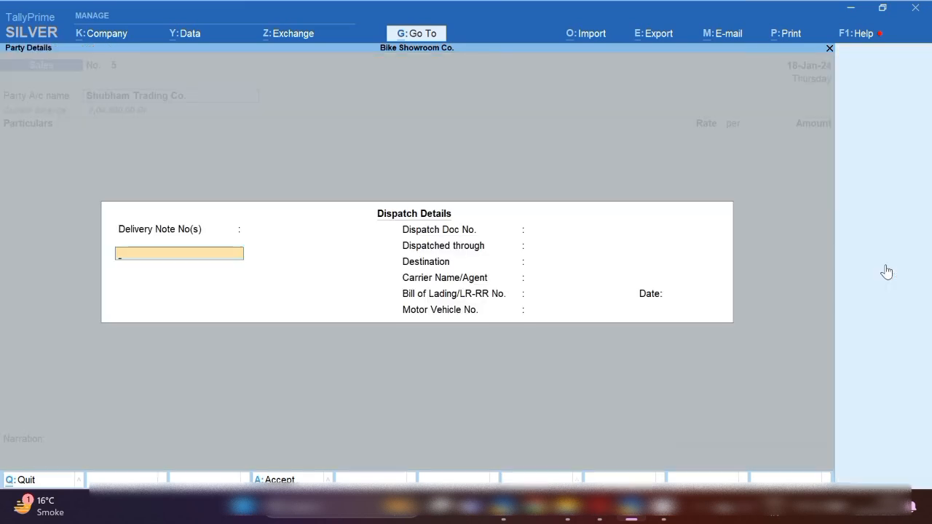
key("Return")
key("Return")
key("Return")
key("Return")
key("Return")
key("Return")
key("Return")
key("Return")
key("Return")
key("Return")
key("Return")
key("Return")
key("Return")
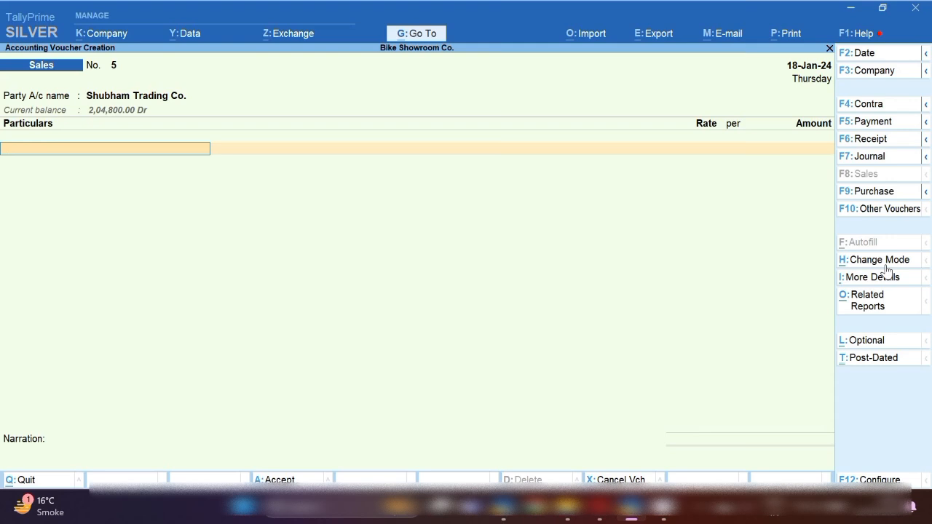
key("alt+c")
Name the new ledger AMC Charges and mark GST as applicable
type("A")
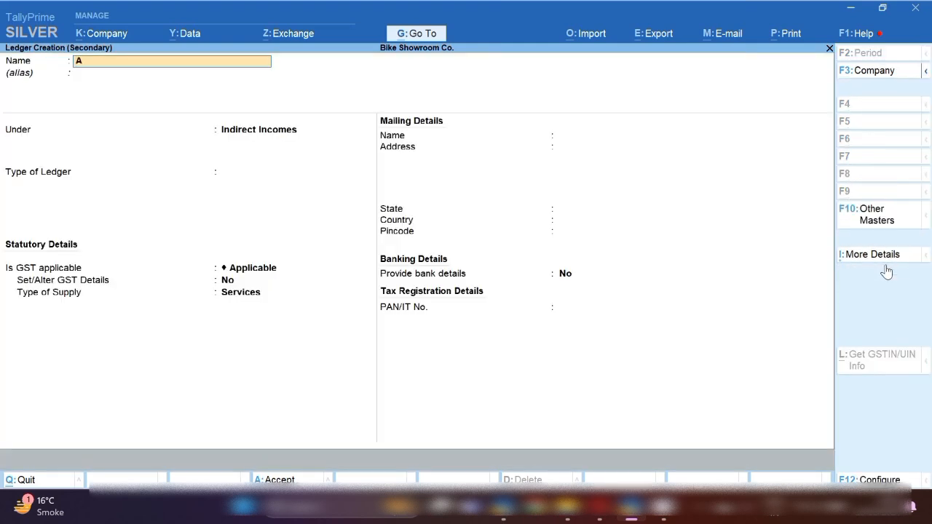
type("MC Charges")
key("Return")
key("Return")
key("Return")
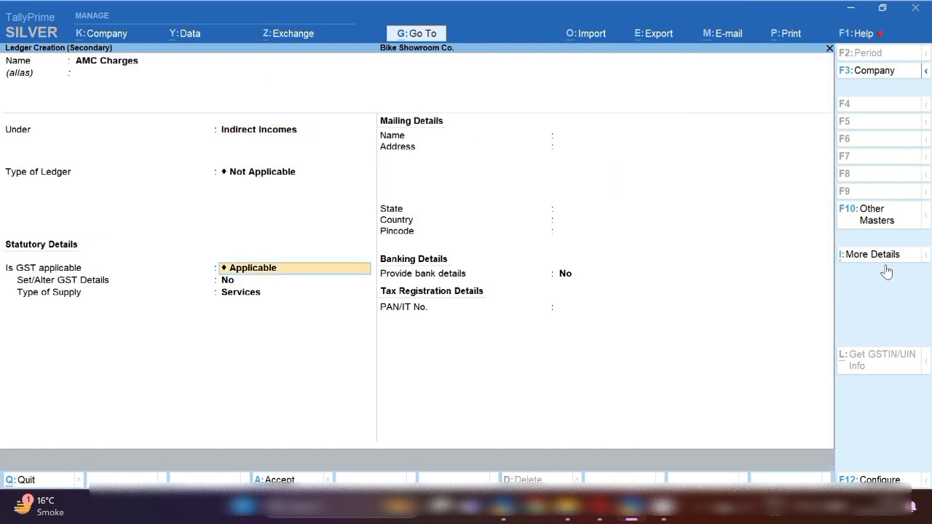
type("N")
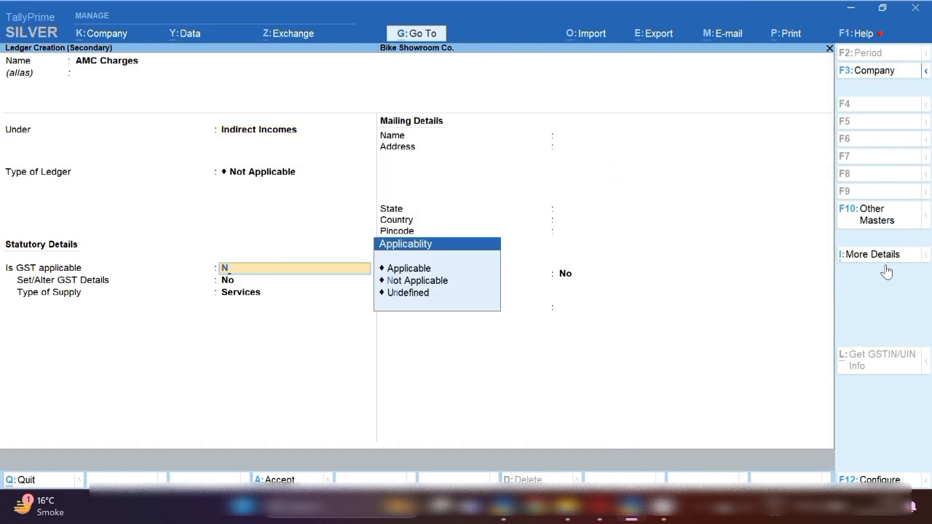
key("Down")
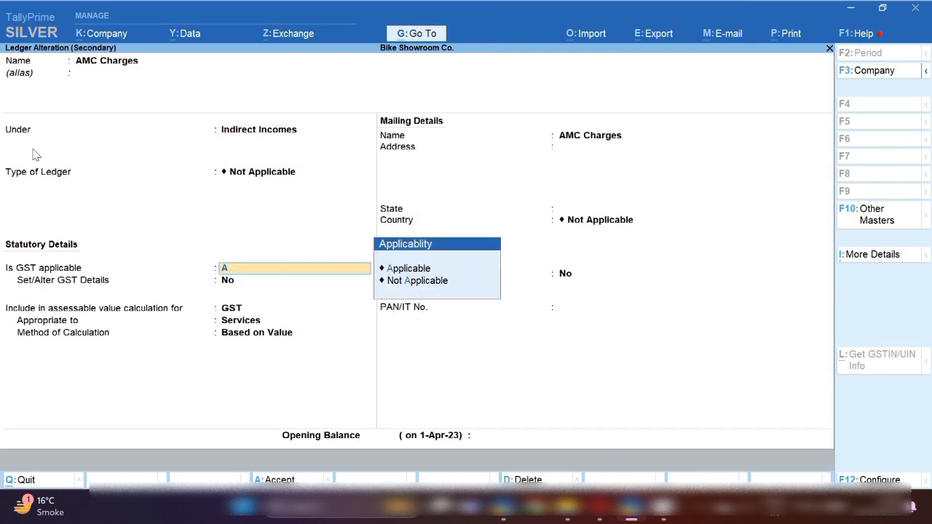
key("Return")
Set the AMC Charges GST details to Taxable at 18% integrated tax
type("y")
key("Return")
key("Return")
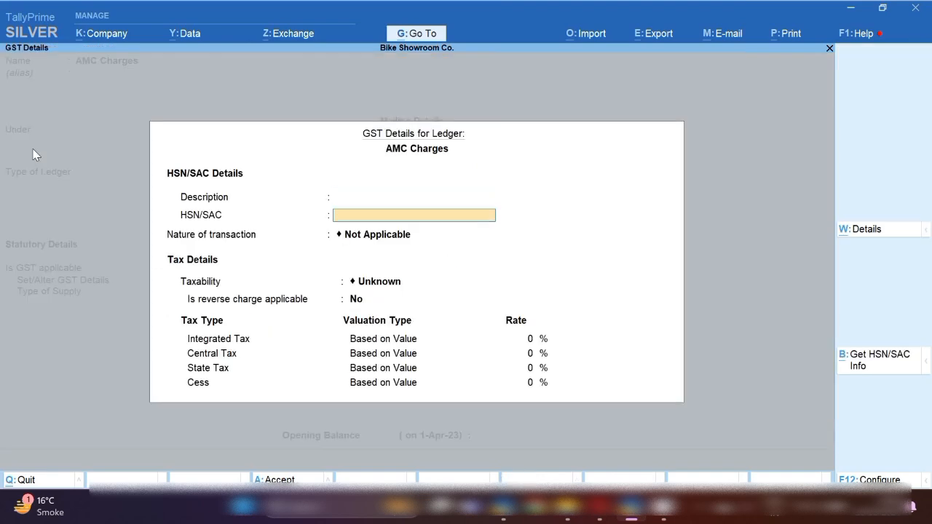
key("Return")
key("Return")
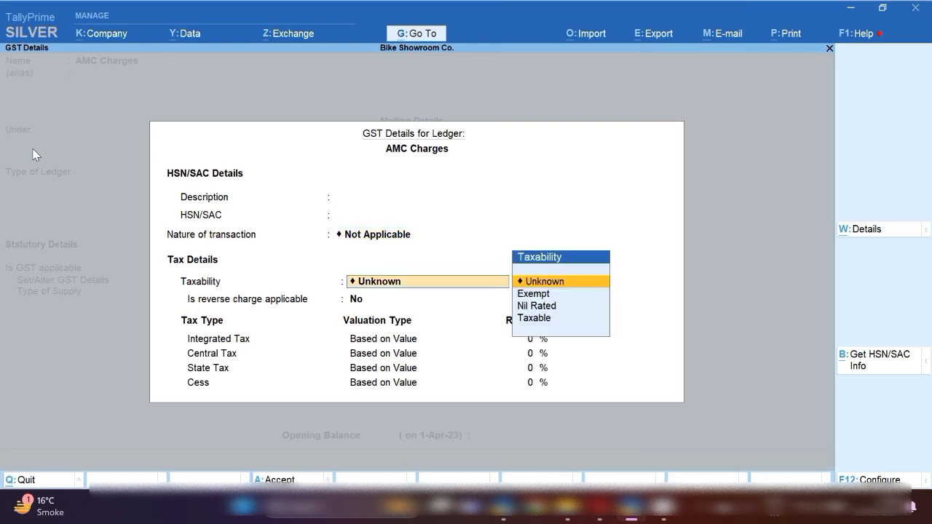
key("Down")
key("Down")
key("Down")
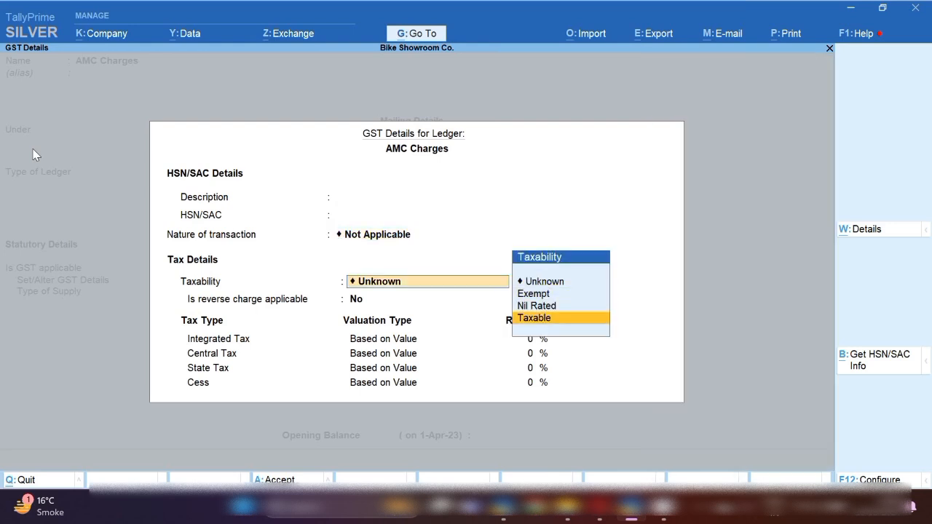
key("Return")
key("Return")
type("18")
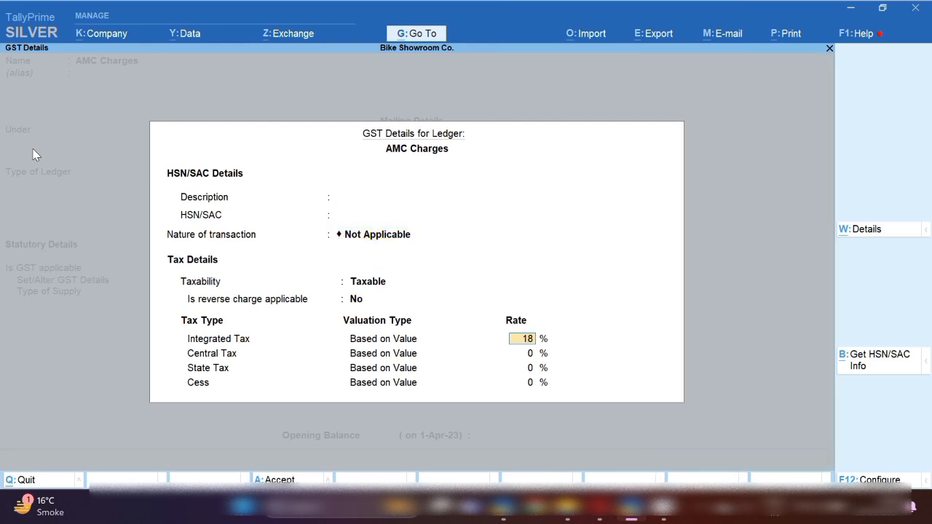
key("Return")
Save the AMC Charges ledger, add Sgst 900 below Cgst, and save Sales voucher No. 5
key("ctrl+a")
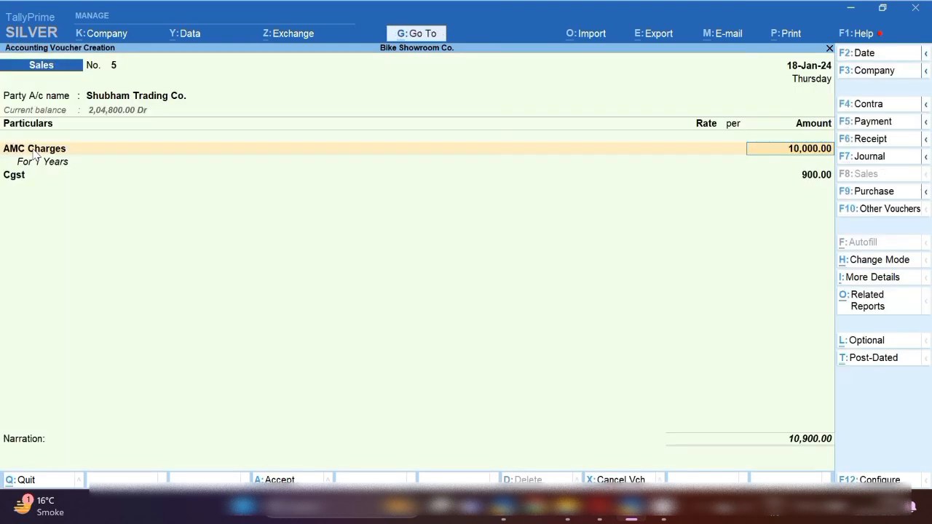
key("Return")
key("Return")
key("Return")
key("Return")
key("Return")
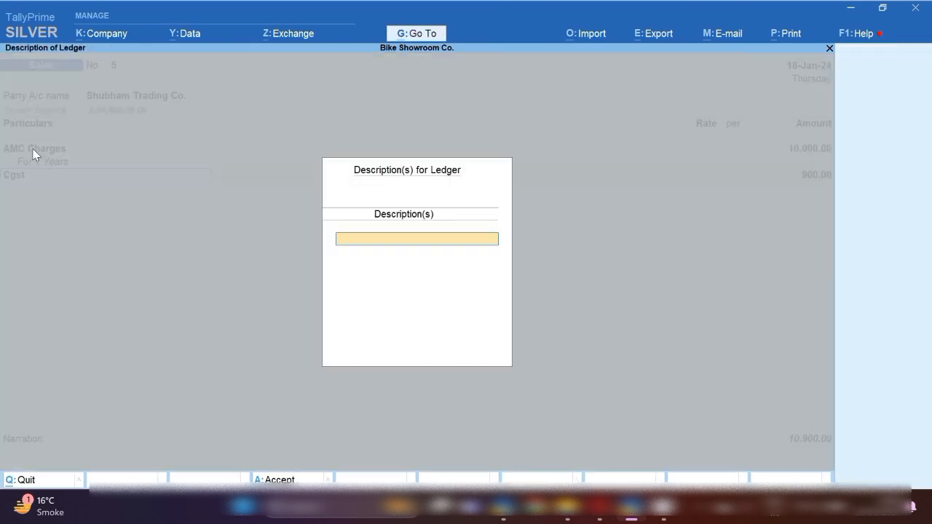
key("Return")
type("sgs")
key("Return")
key("Return")
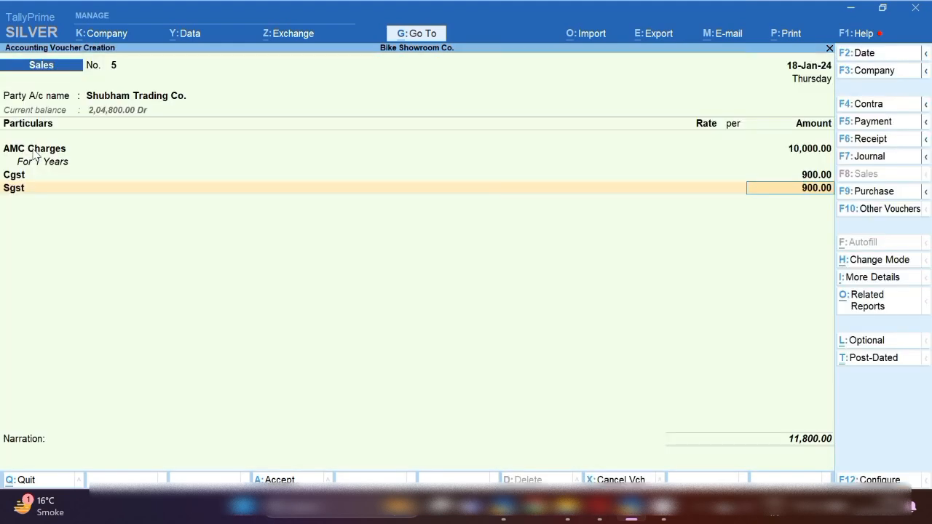
key("ctrl+a")
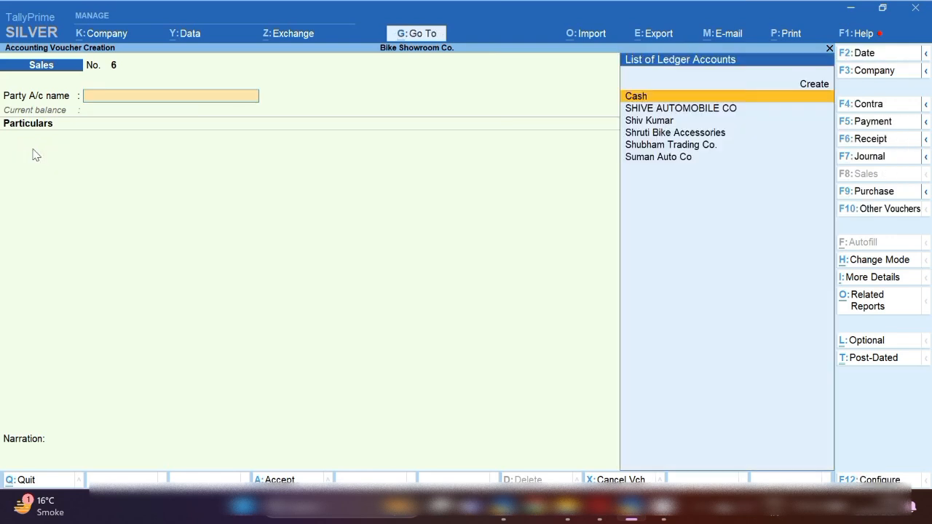